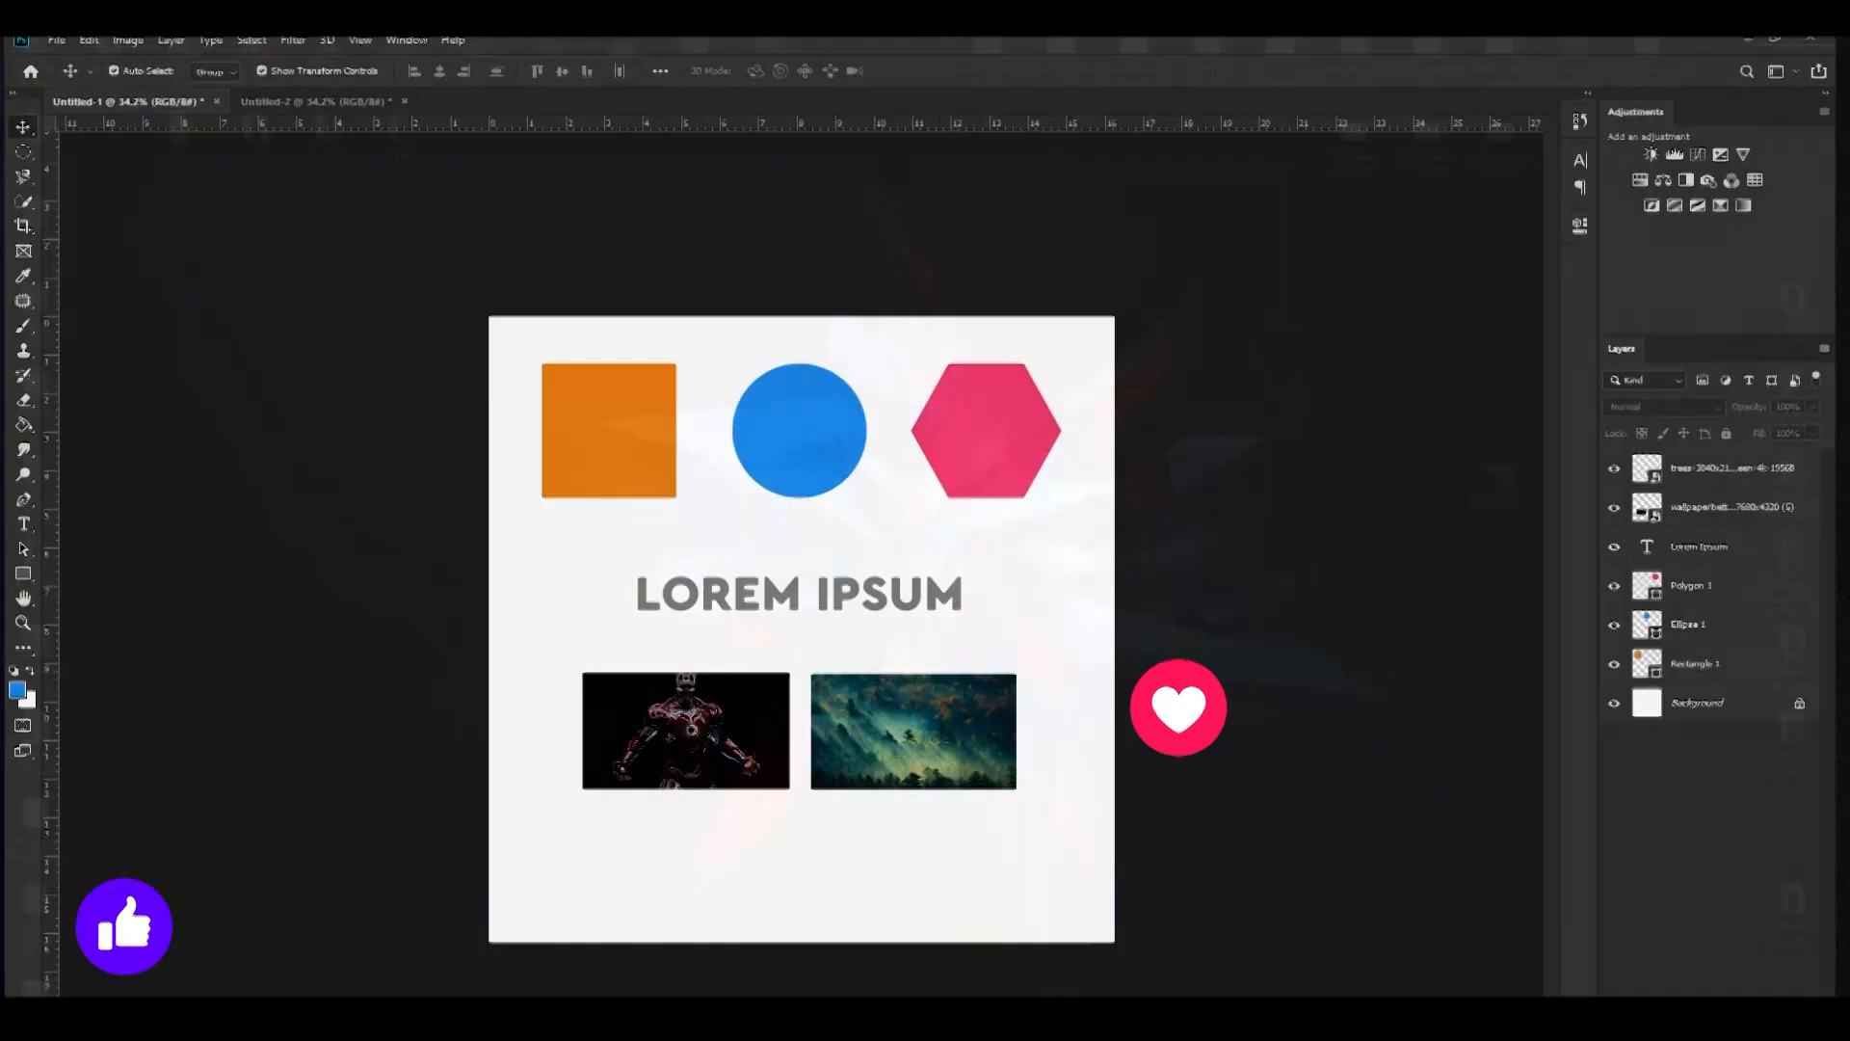
- Switch to the Untitled-2 document, select the black L1 bar, and clear the selection
{"action": "left_click", "coordinate": [307, 90]}
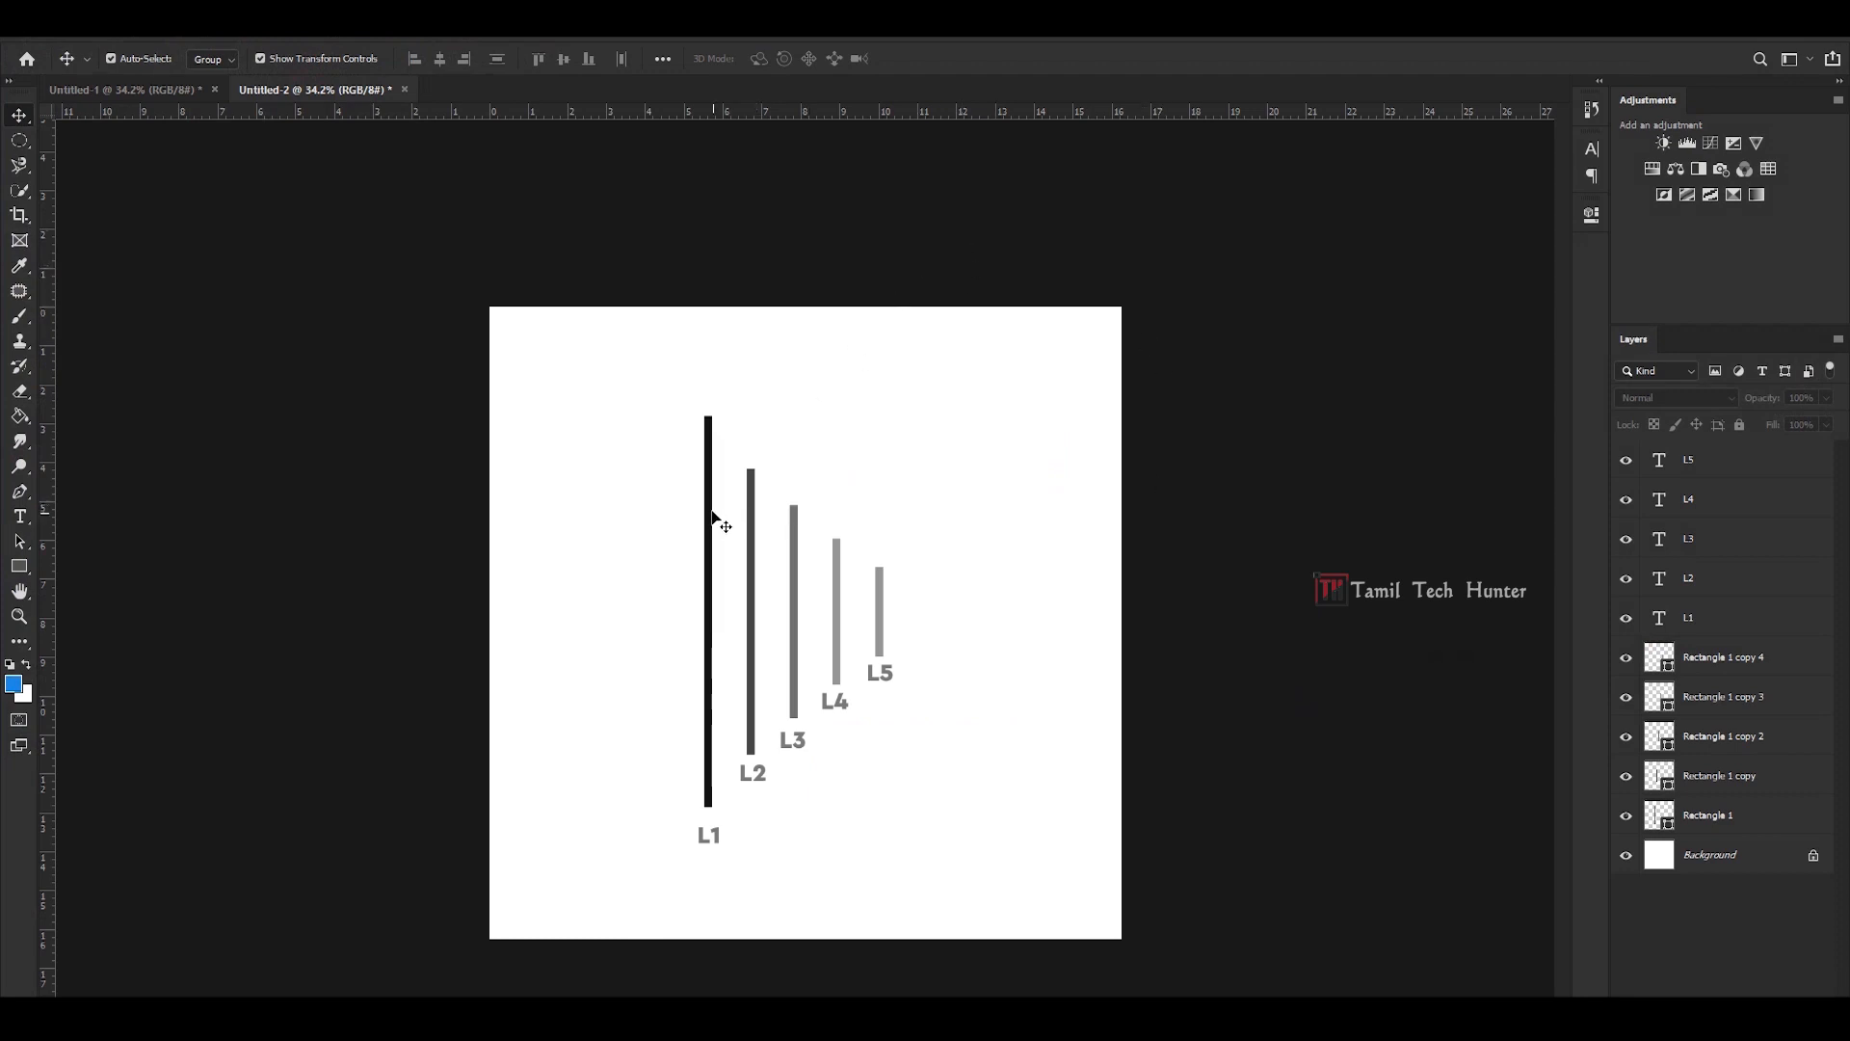
{"action": "left_click", "coordinate": [708, 423]}
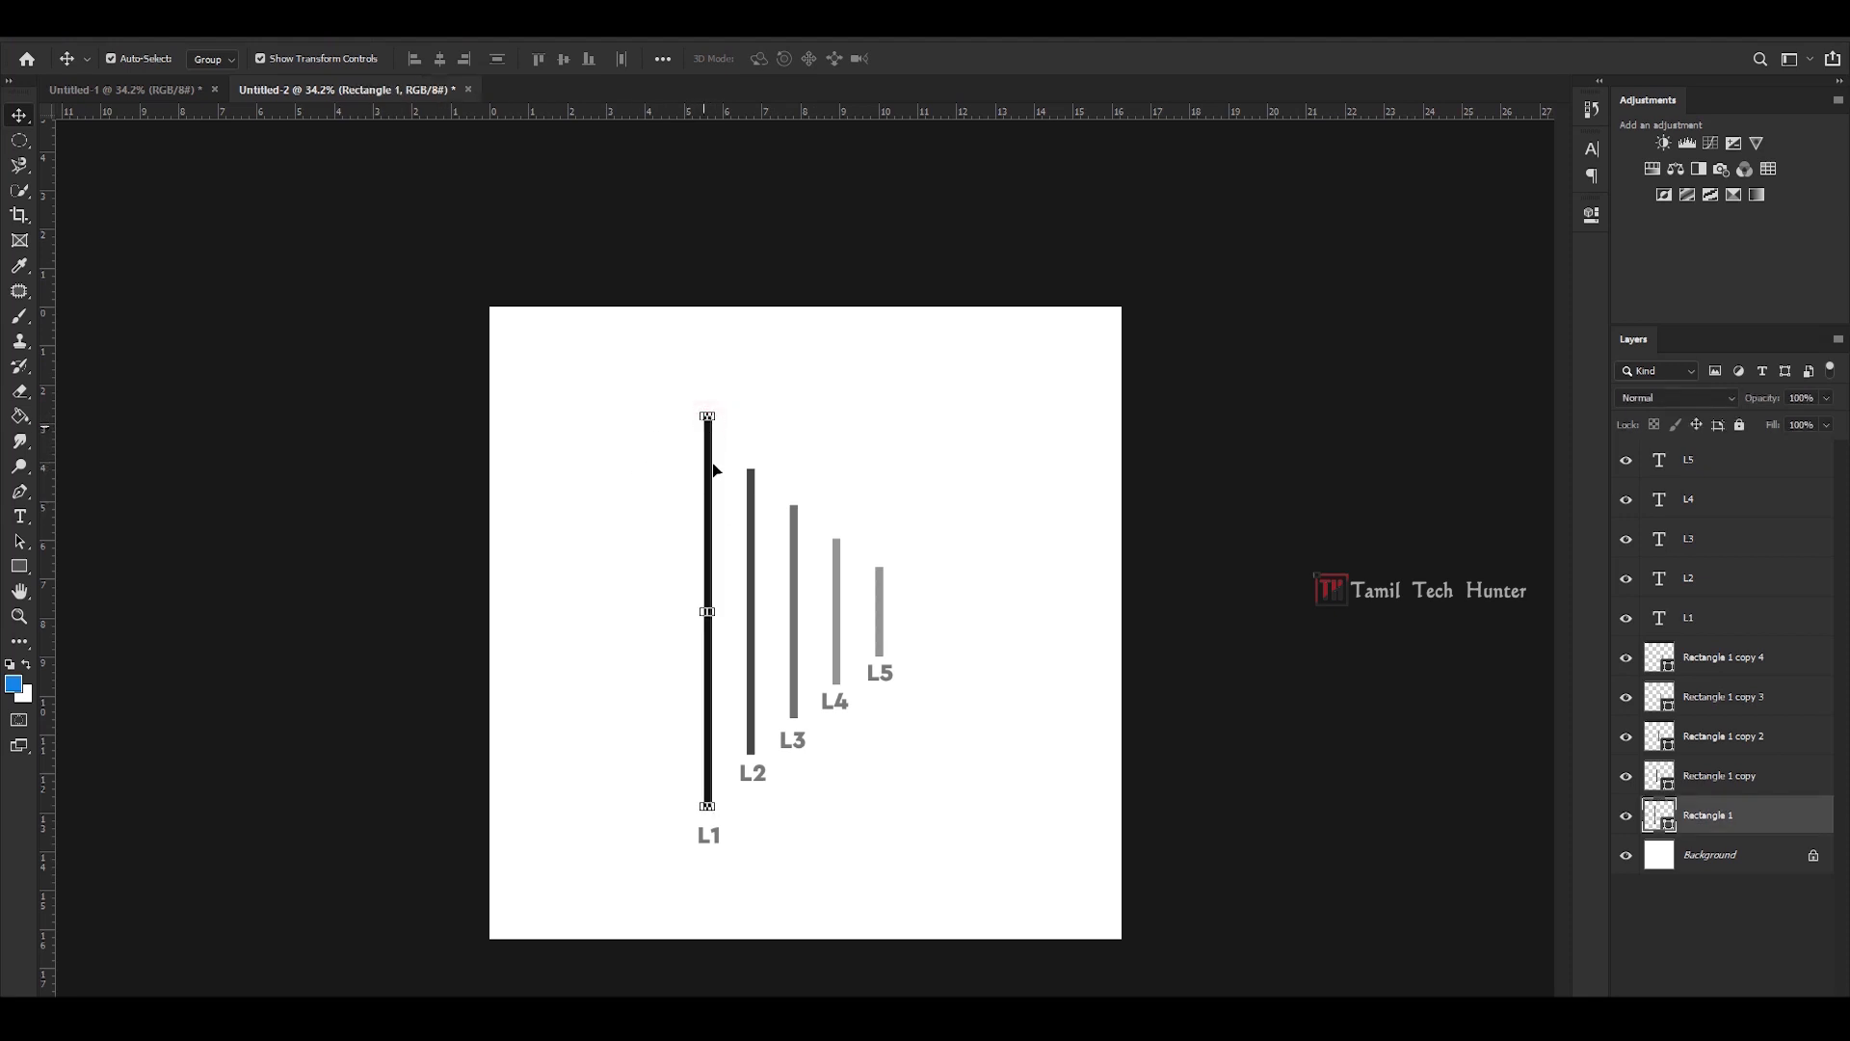
{"action": "left_click", "coordinate": [703, 897]}
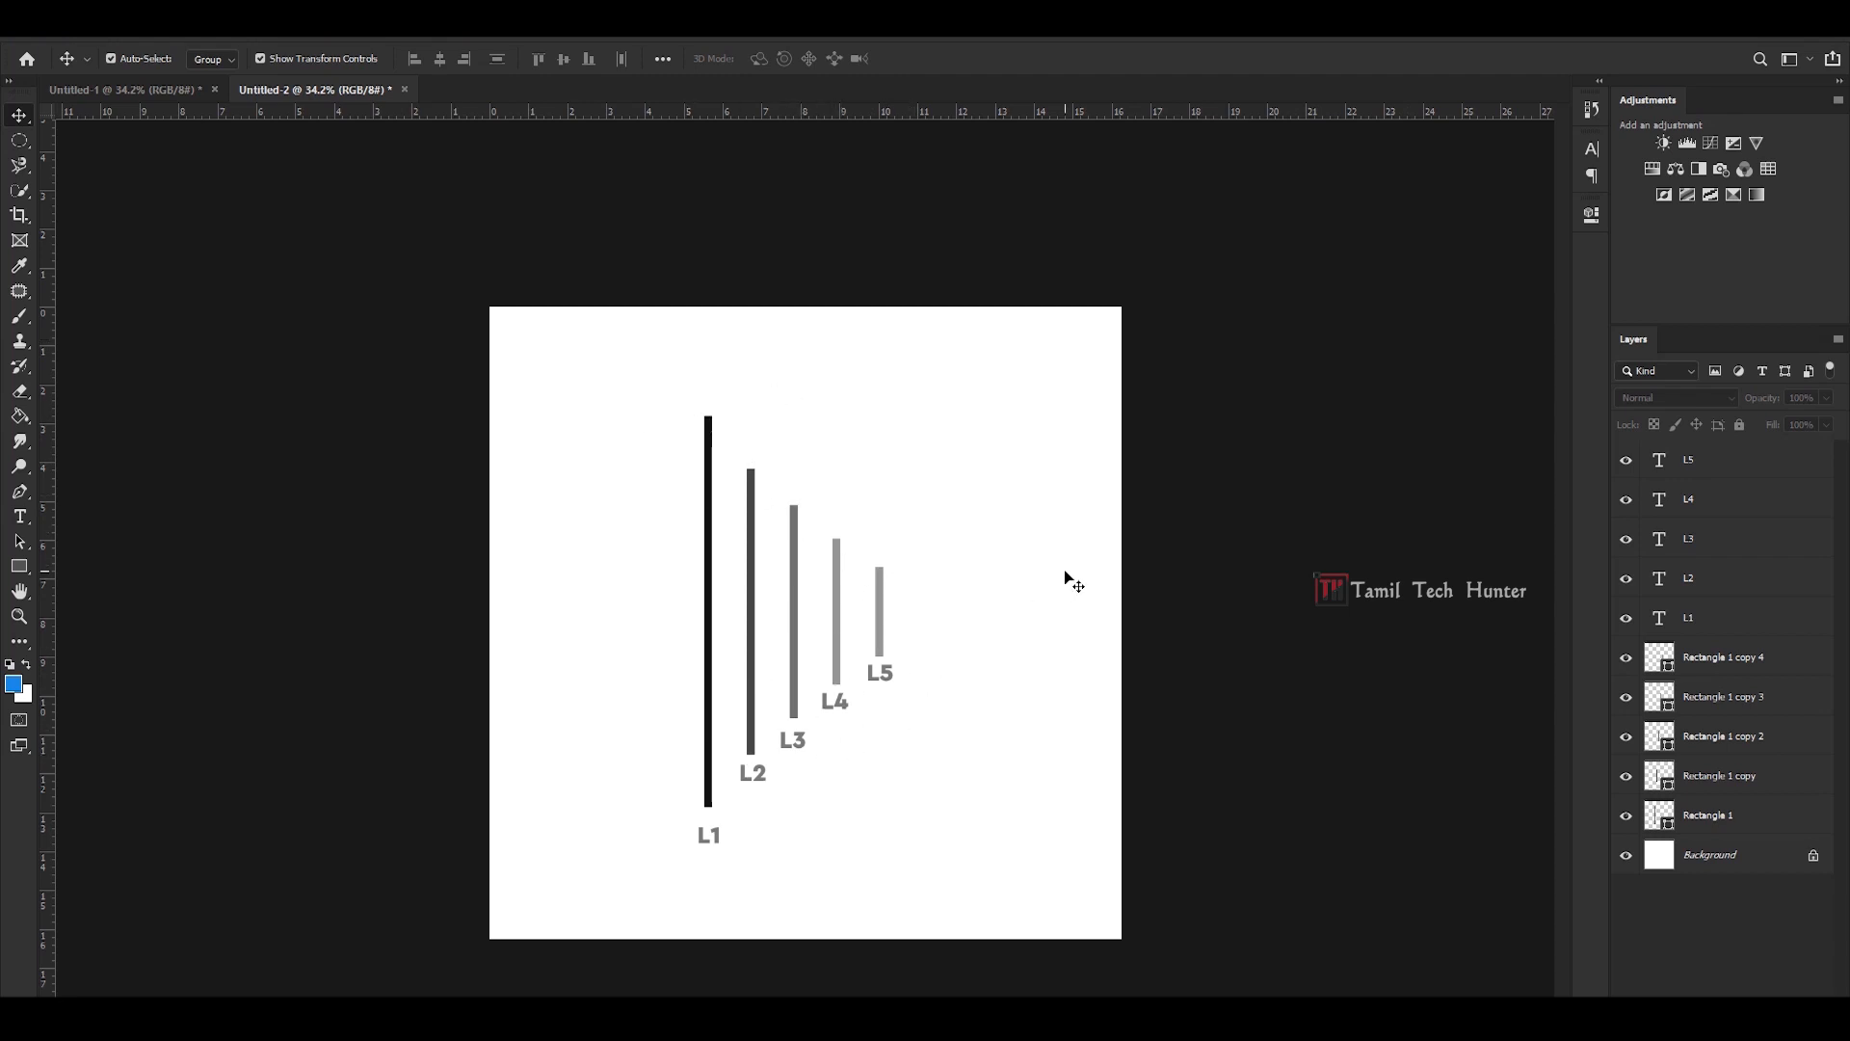
- Change the fill colour of the L2 bar to blue
{"action": "left_click", "coordinate": [752, 557]}
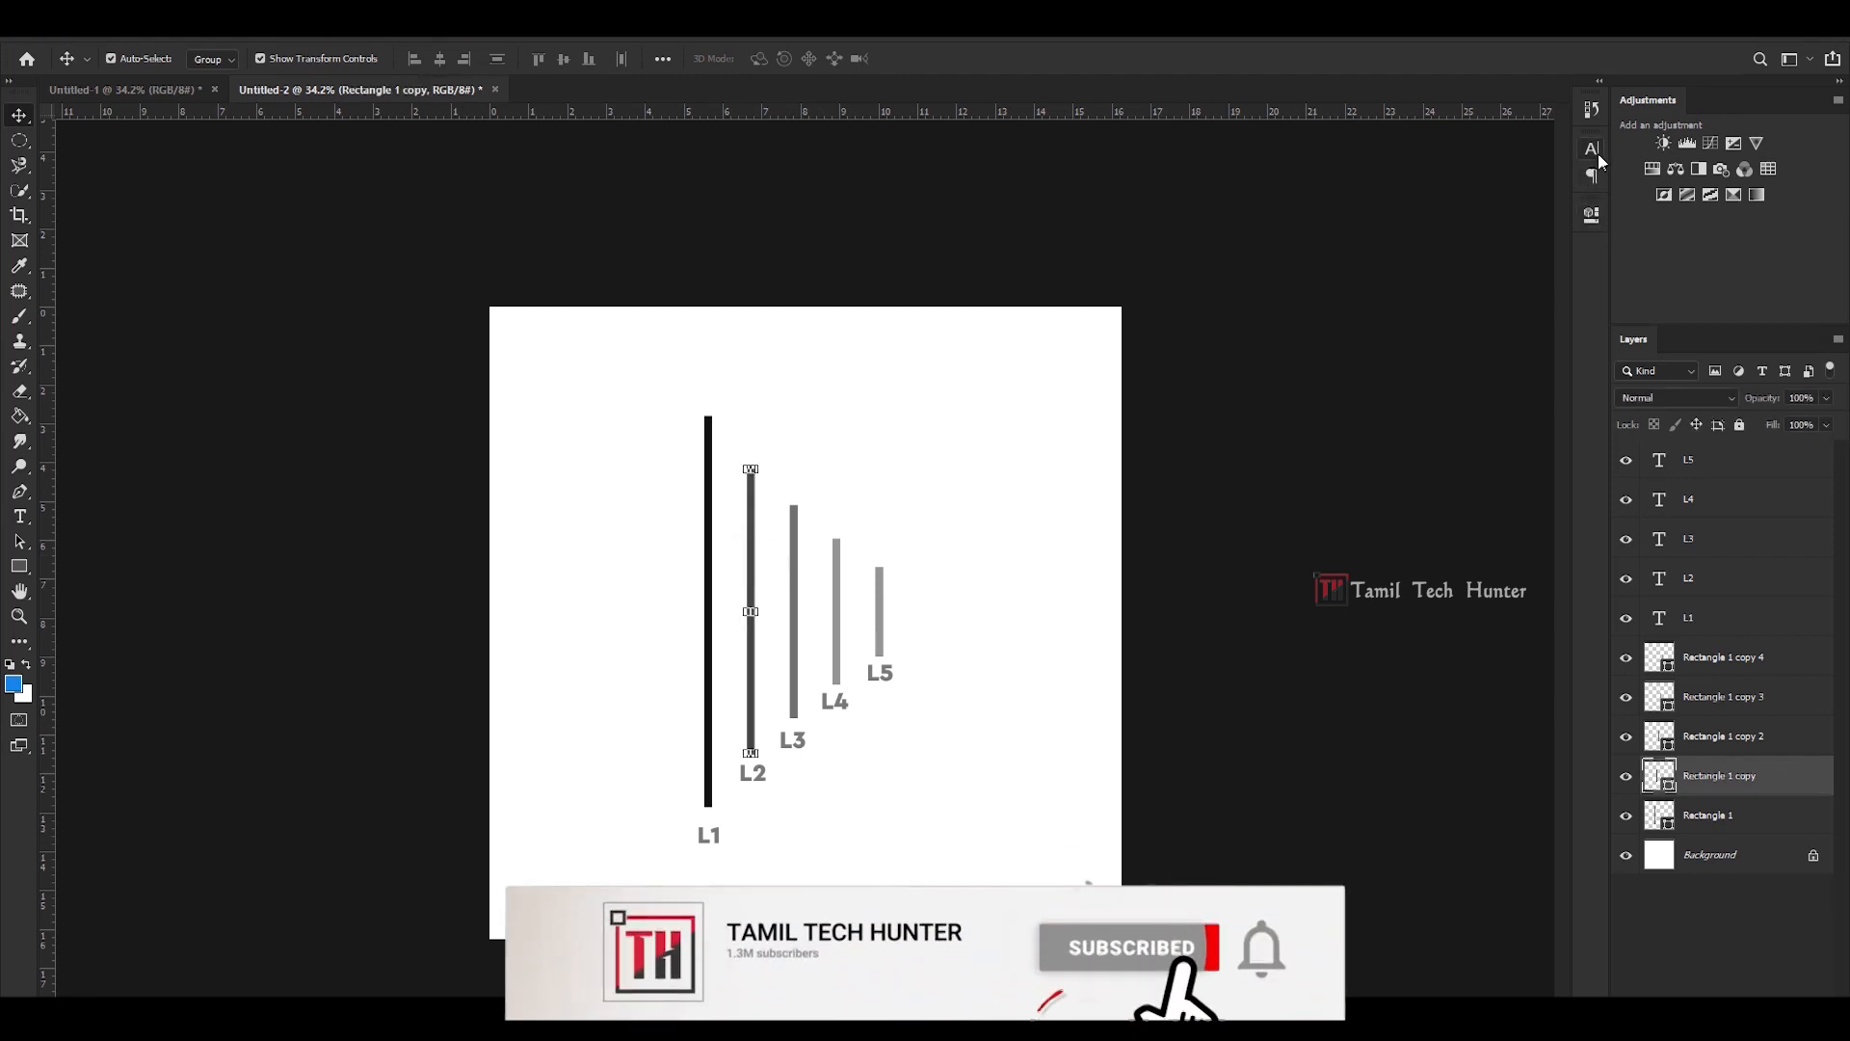
{"action": "key", "text": "u"}
{"action": "left_click", "coordinate": [215, 59]}
{"action": "left_click", "coordinate": [111, 119]}
{"action": "key", "text": "Return"}
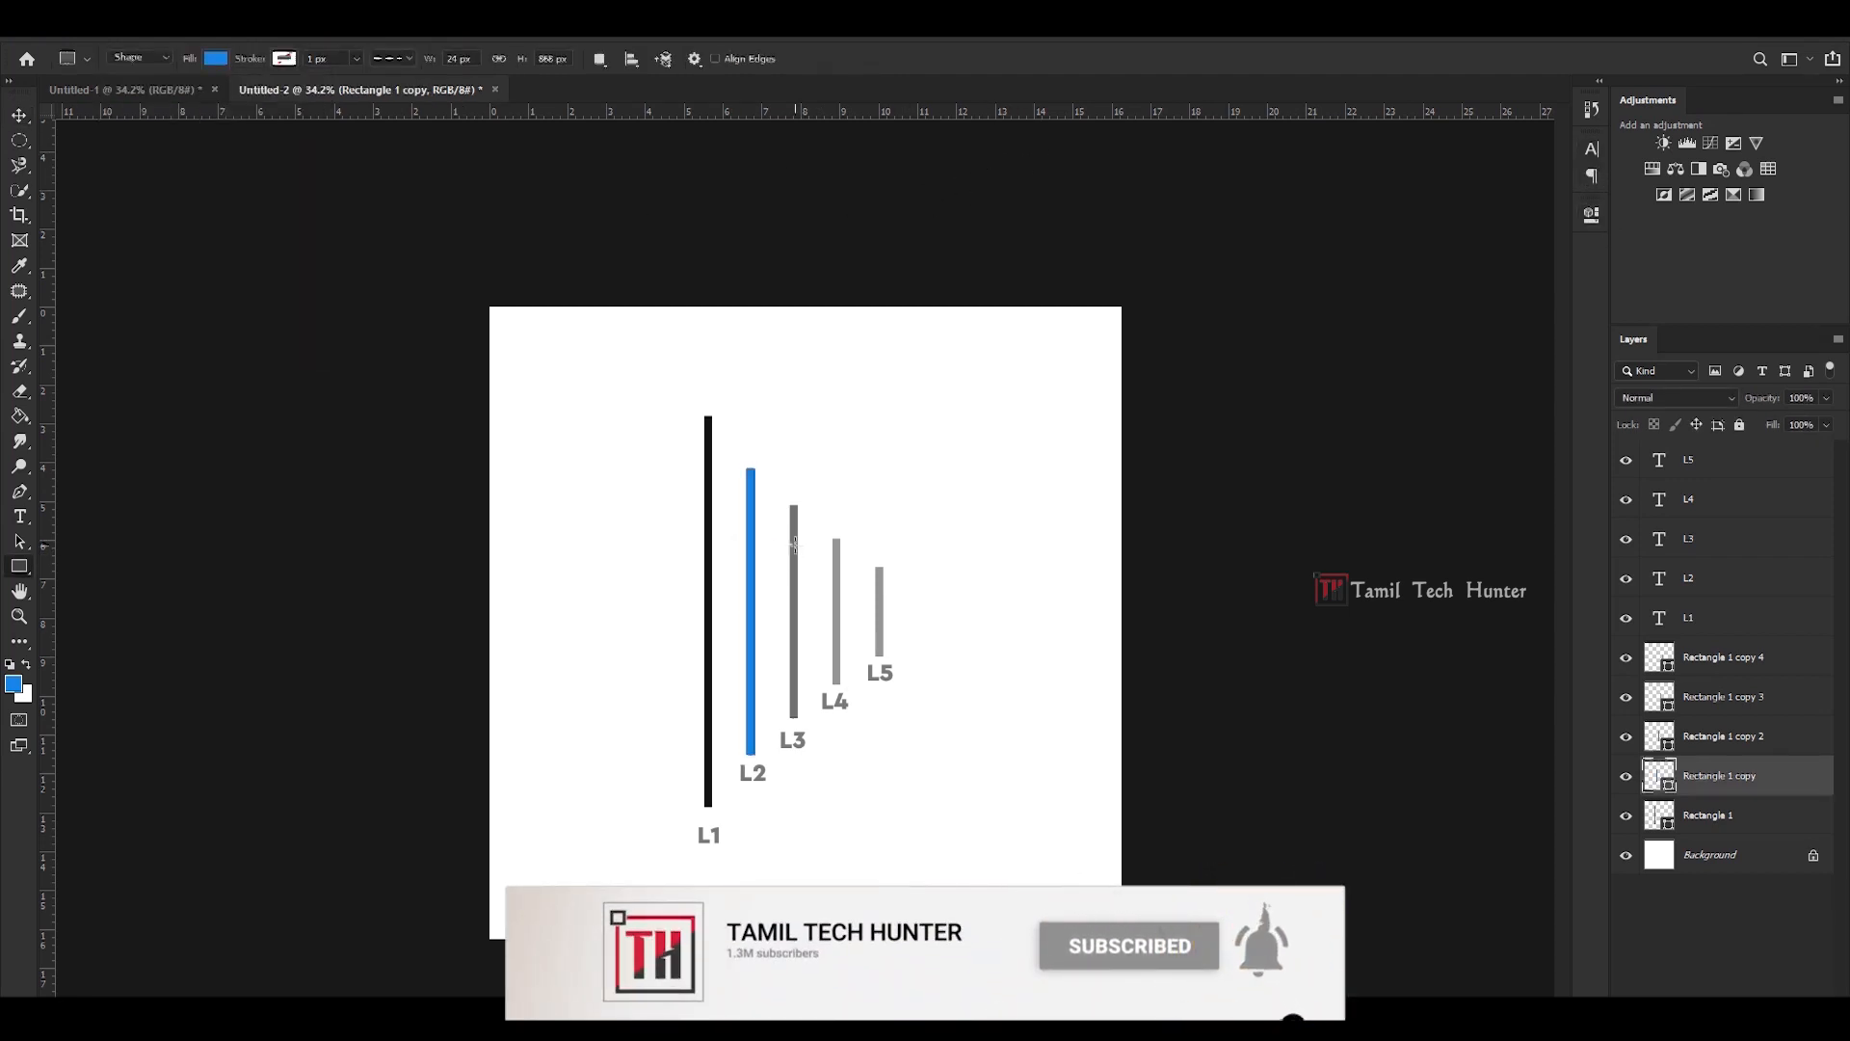
- Change the fill colour of the L3 bar to orange and the L4 bar to pink
{"action": "left_click", "coordinate": [794, 546], "text": "ctrl"}
{"action": "left_click", "coordinate": [216, 59]}
{"action": "left_click", "coordinate": [152, 252]}
{"action": "left_click", "coordinate": [837, 598], "text": "ctrl"}
{"action": "left_click", "coordinate": [216, 59]}
{"action": "left_click", "coordinate": [287, 250]}
- Change the fill colour of the L5 bar to green and clear the selection
{"action": "left_click", "coordinate": [879, 609], "text": "ctrl"}
{"action": "left_click", "coordinate": [215, 58]}
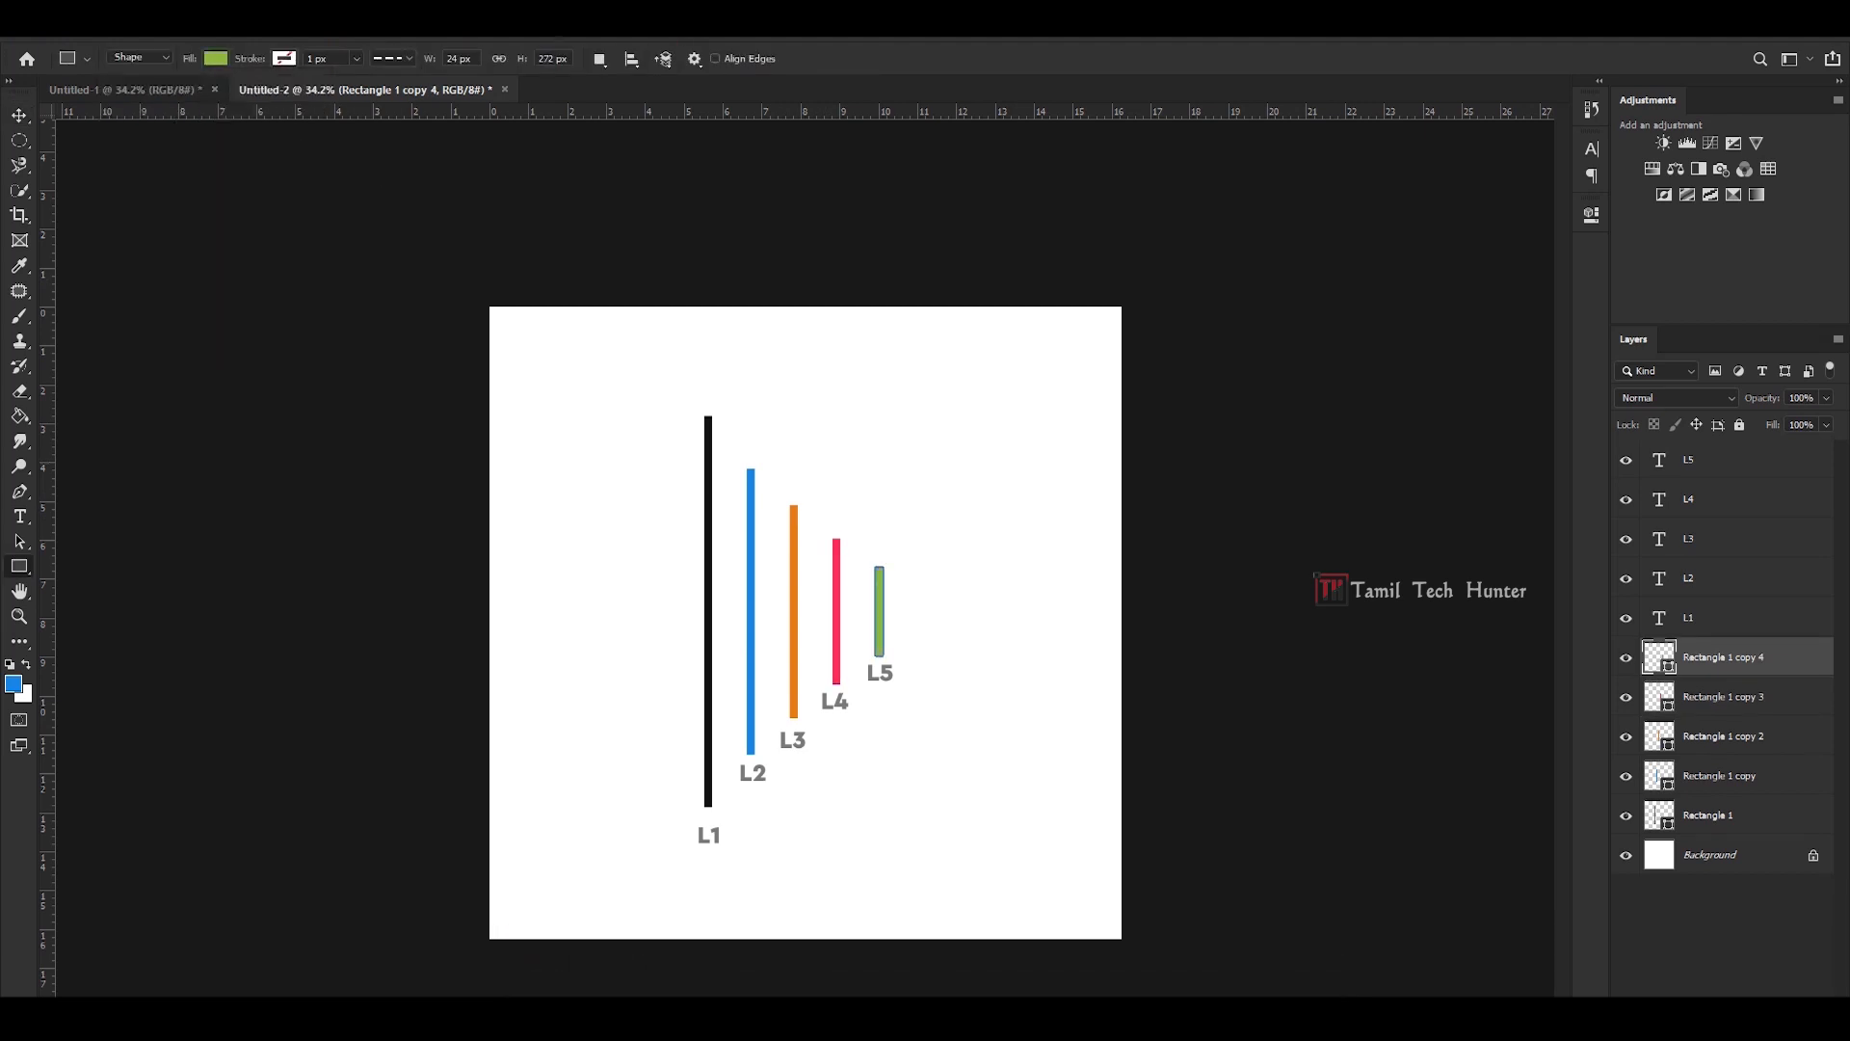
{"action": "key", "text": "v"}
{"action": "left_click", "coordinate": [976, 330]}
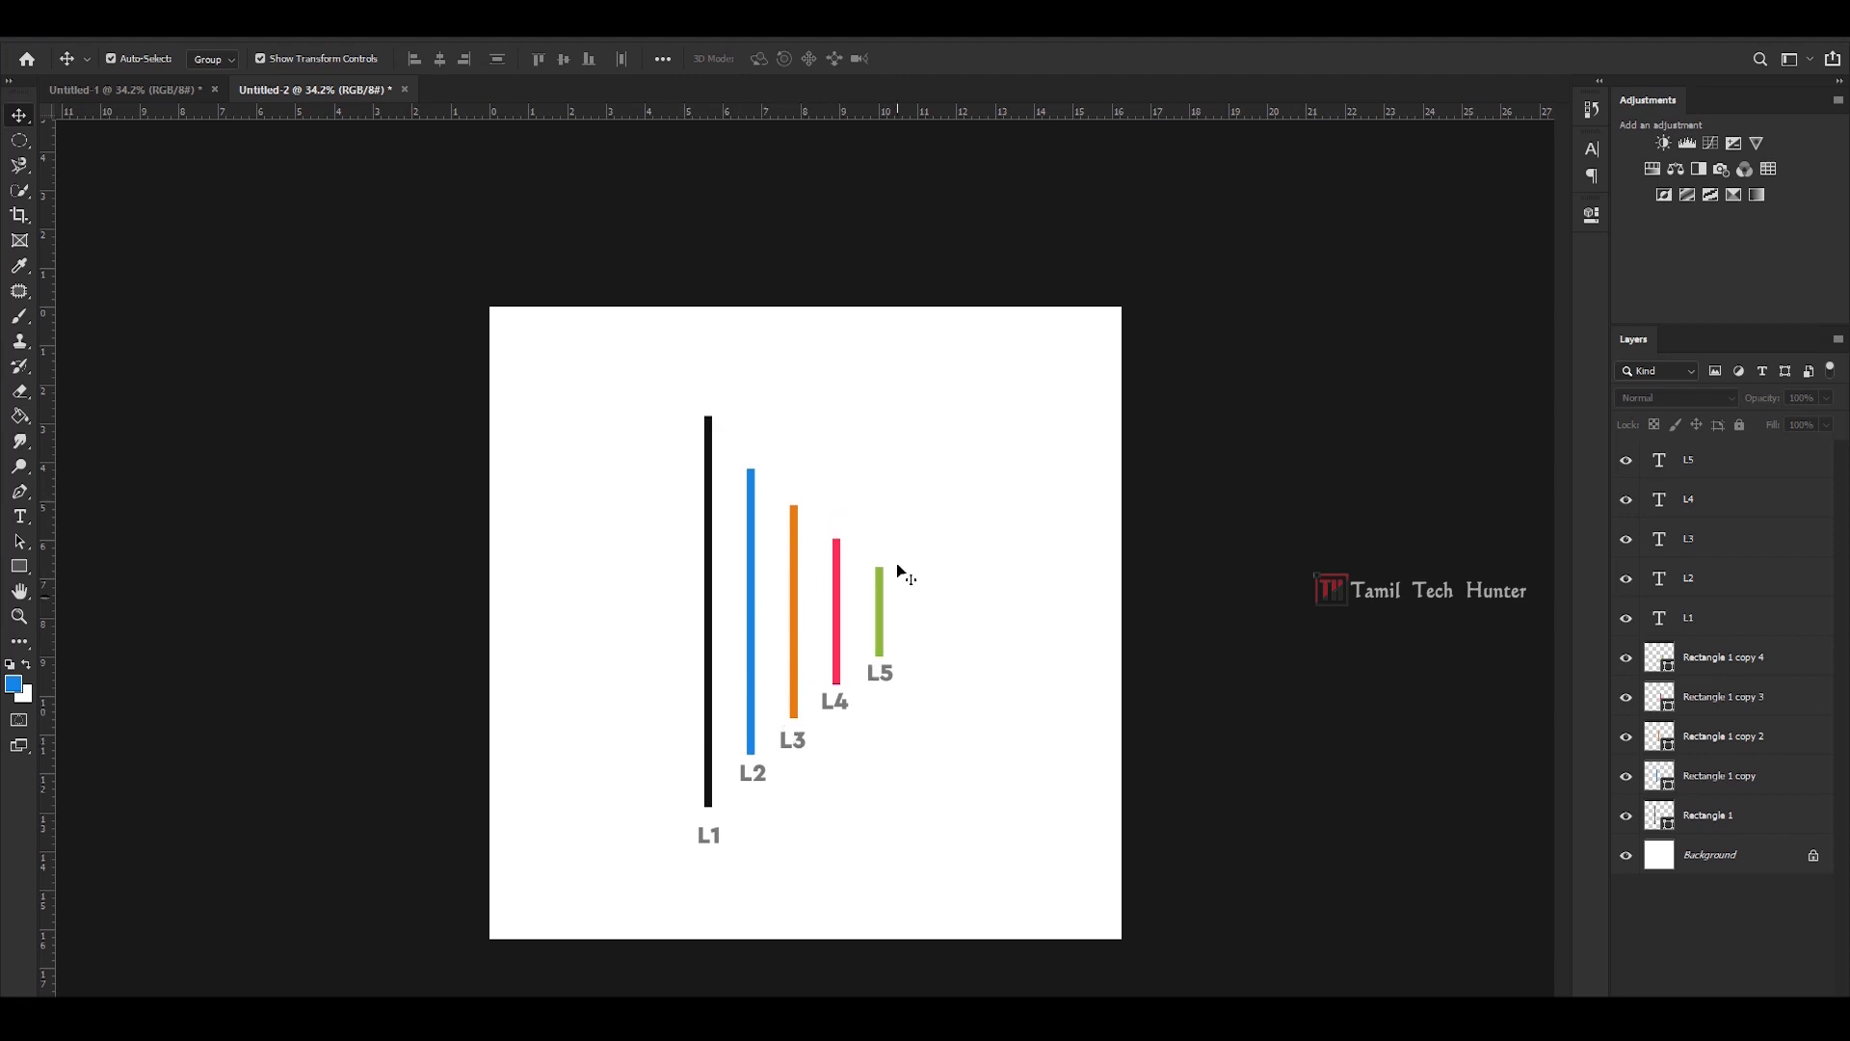
{"action": "left_click_drag", "start_coordinate": [1053, 426], "coordinate": [494, 942]}
{"action": "left_click", "coordinate": [1026, 773]}
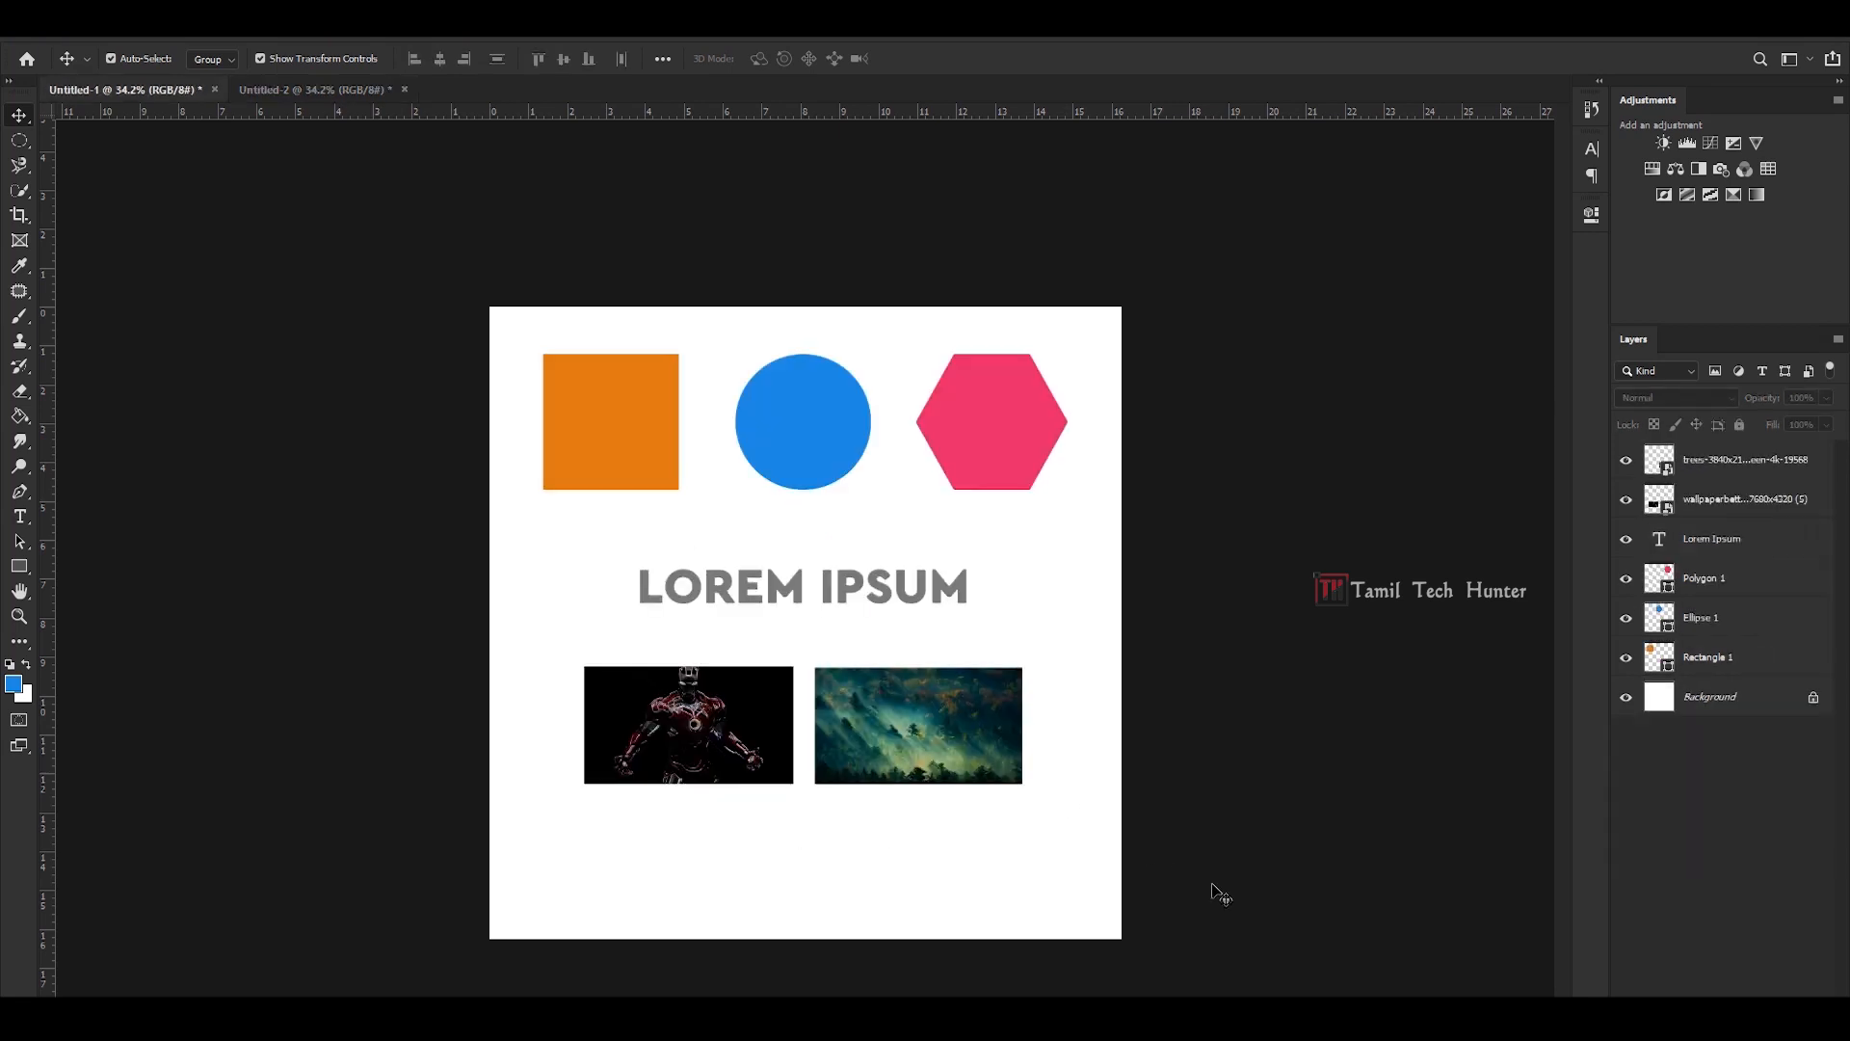
- Move the three shapes, the LOREM IPSUM text and both images in Untitled-1 together slightly down the canvas
{"action": "left_click_drag", "start_coordinate": [431, 397], "coordinate": [1133, 887]}
{"action": "left_click_drag", "start_coordinate": [928, 739], "coordinate": [929, 766]}
{"action": "left_click", "coordinate": [1180, 713]}
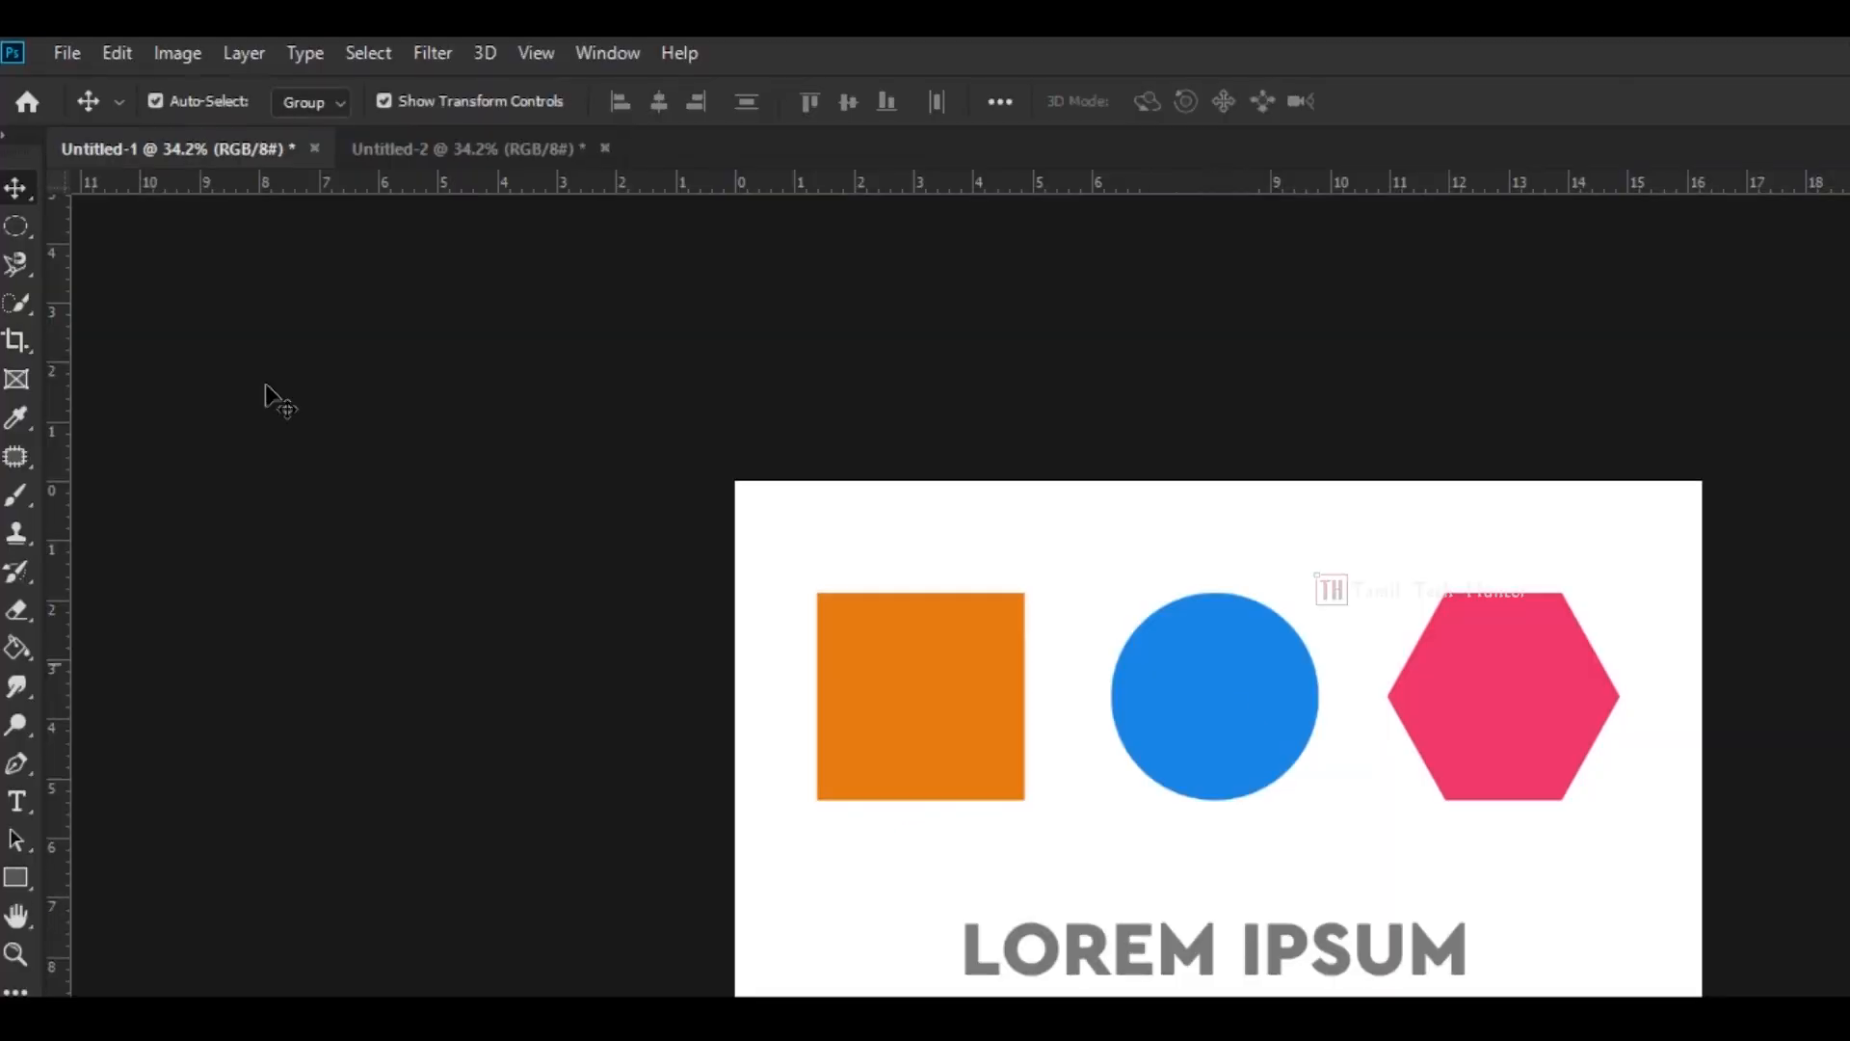
- Close the Layers panel and show it again
{"action": "left_click", "coordinate": [619, 51]}
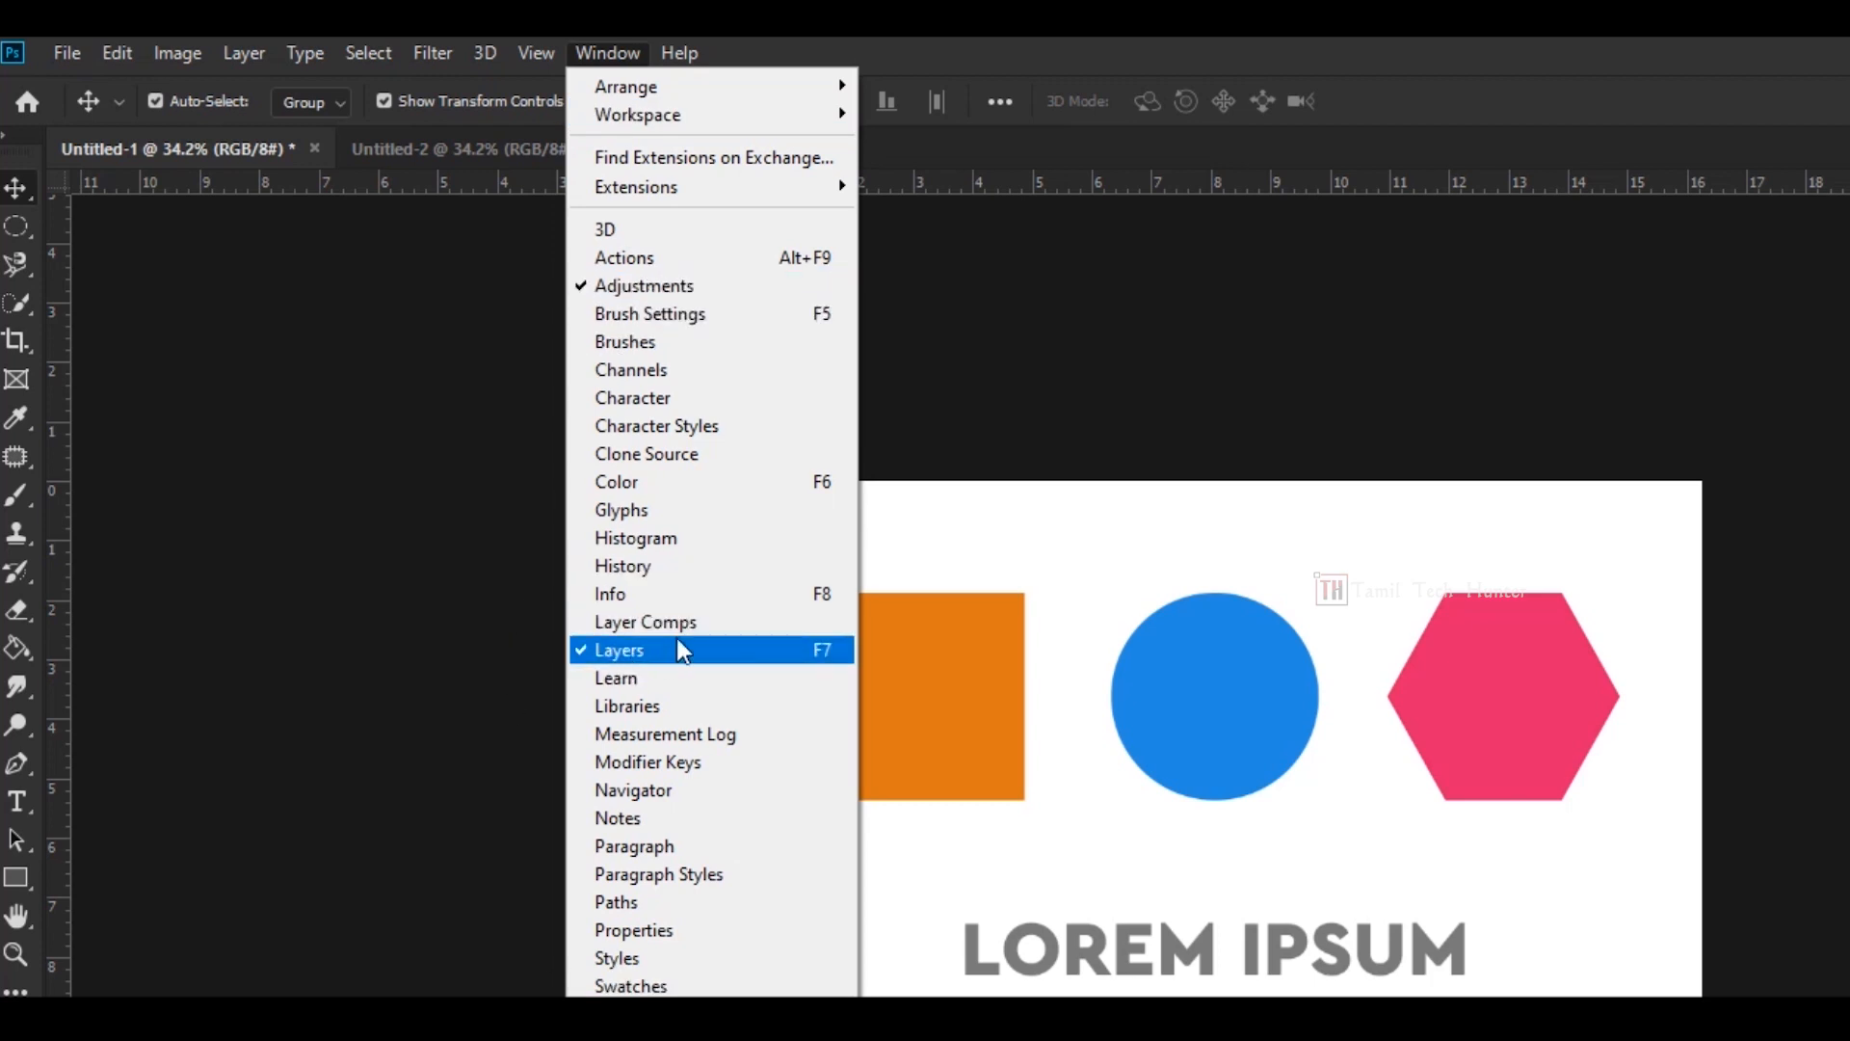
{"action": "left_click", "coordinate": [1363, 43]}
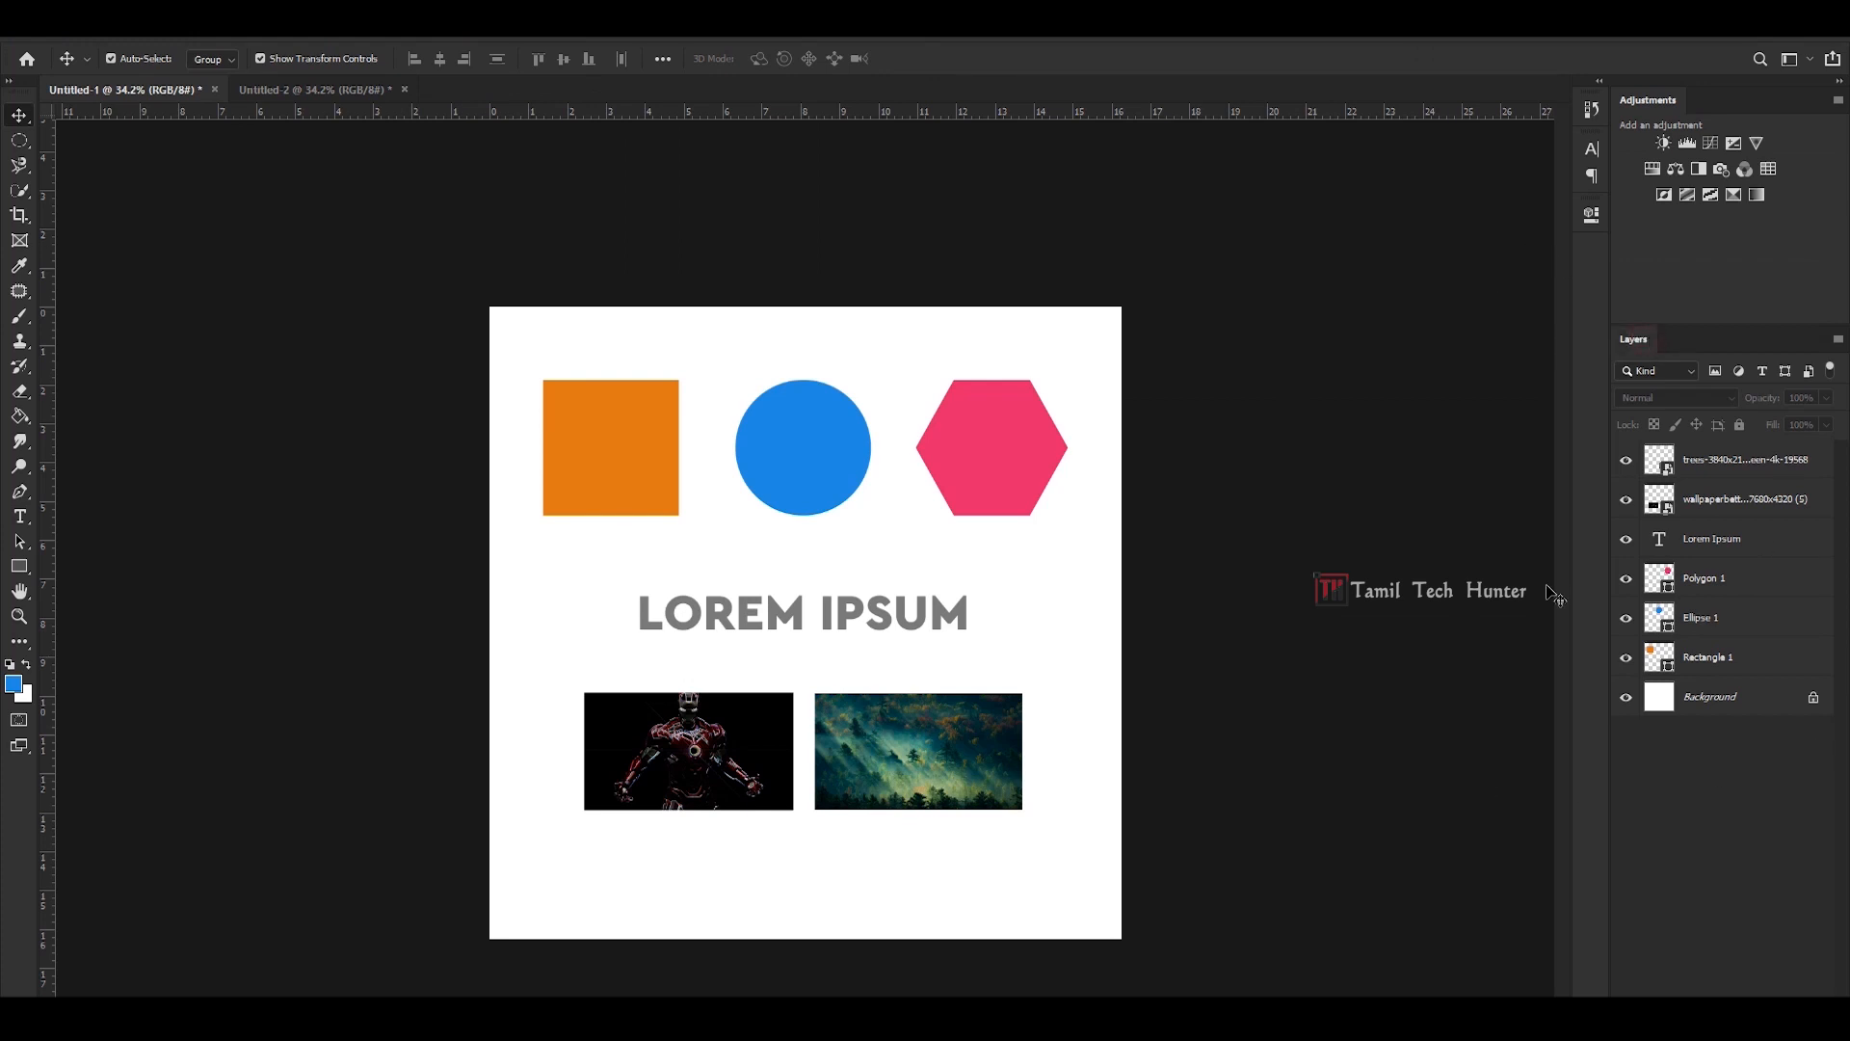
{"action": "right_click", "coordinate": [1652, 350]}
{"action": "left_click", "coordinate": [1654, 358]}
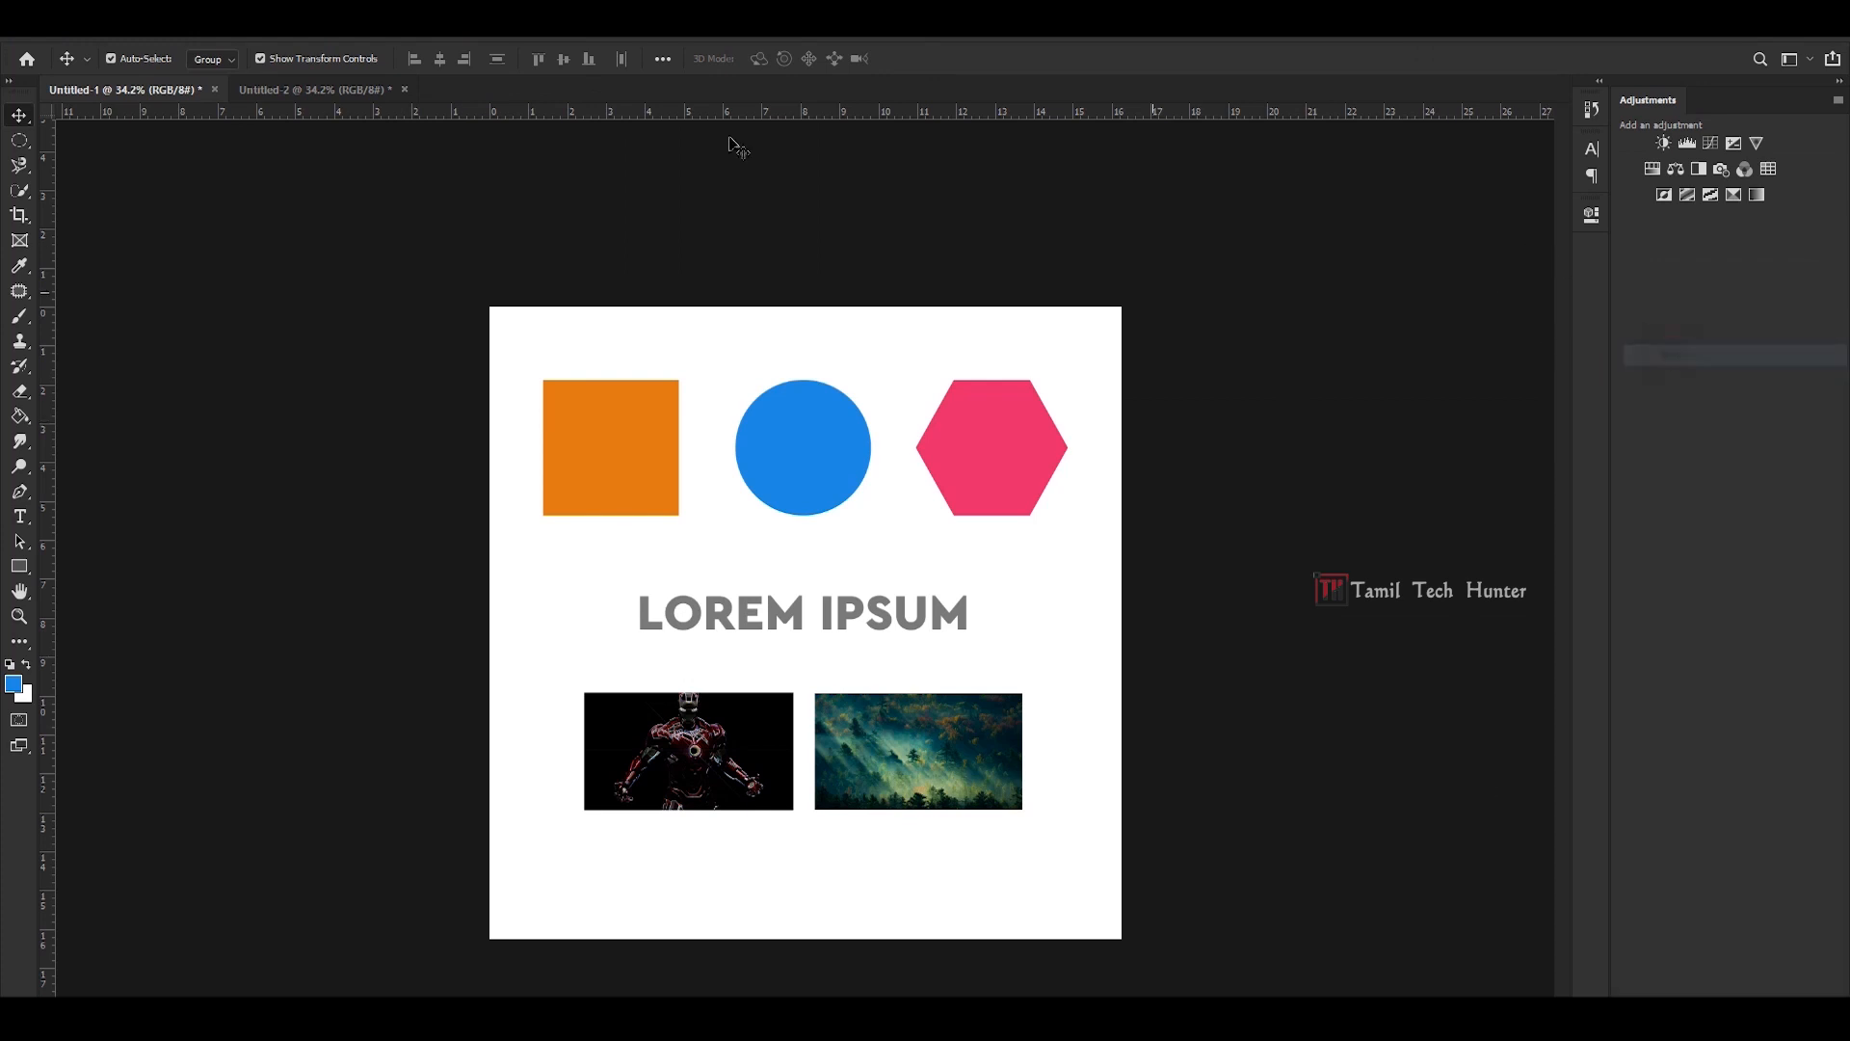
{"action": "left_click", "coordinate": [419, 38]}
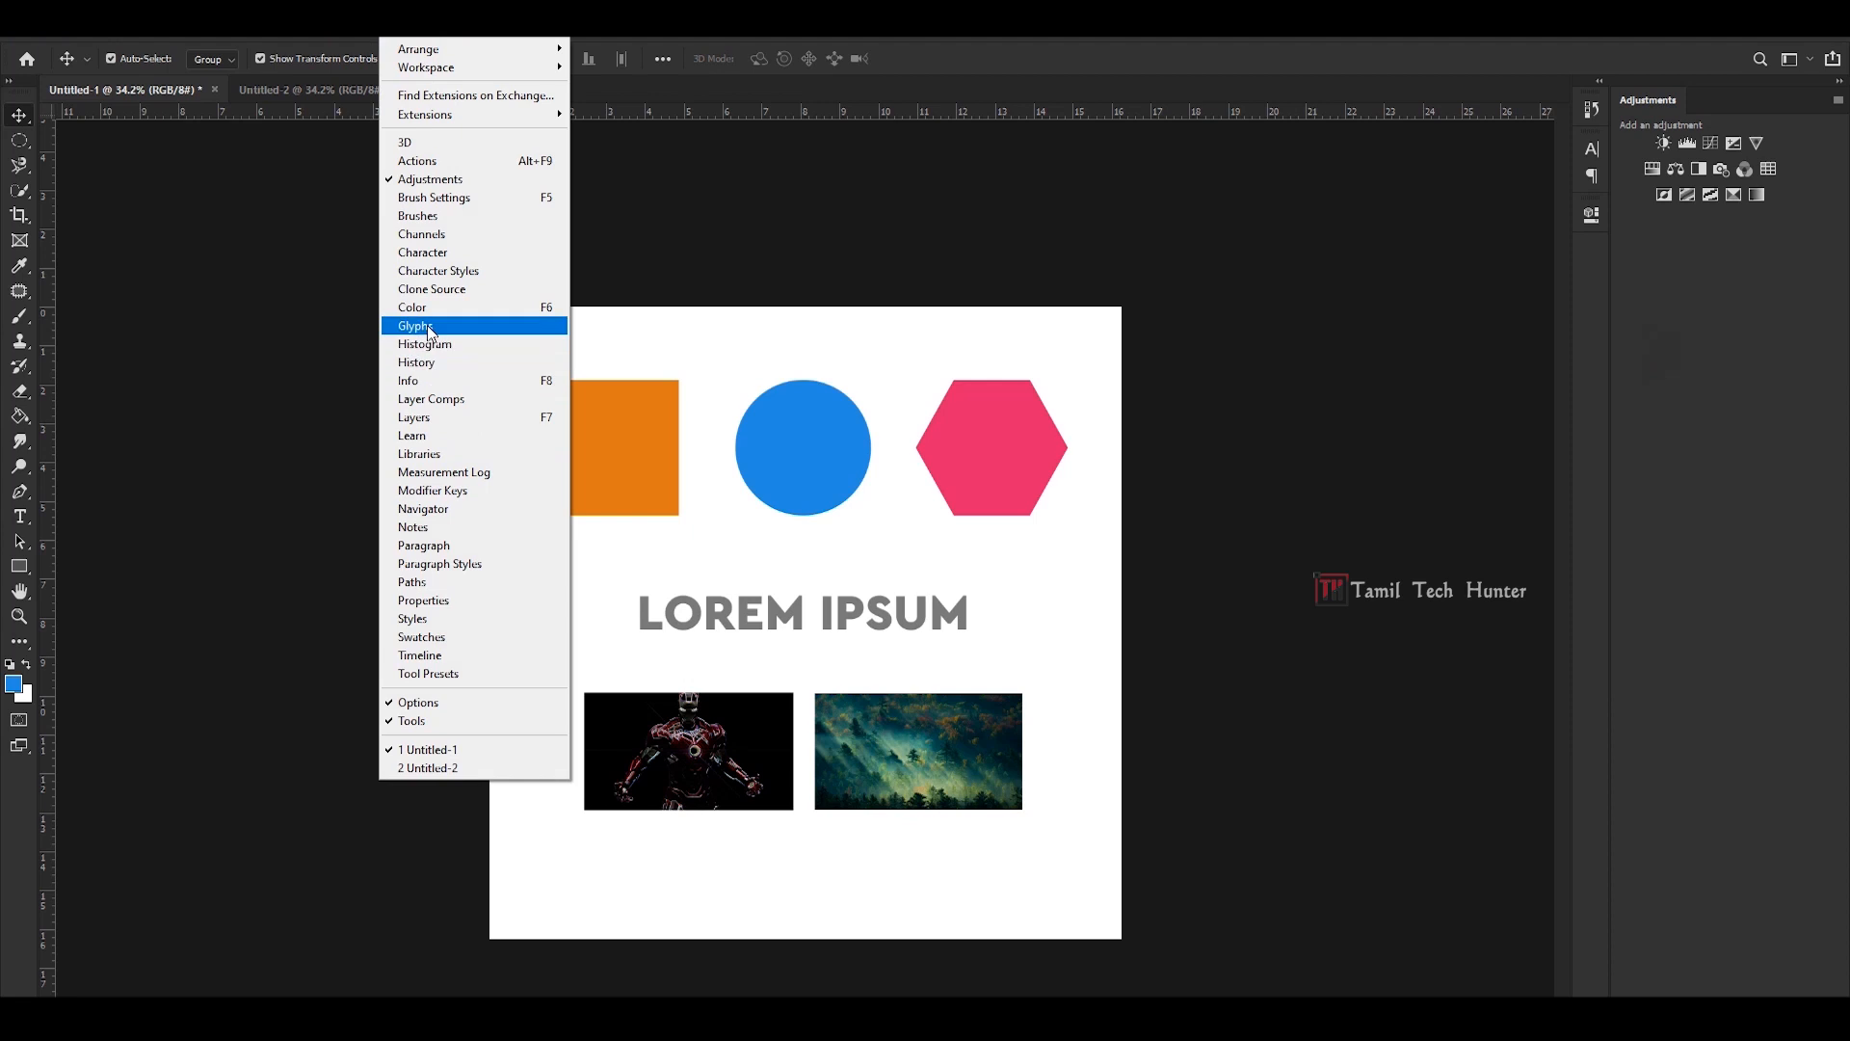
{"action": "left_click", "coordinate": [424, 418]}
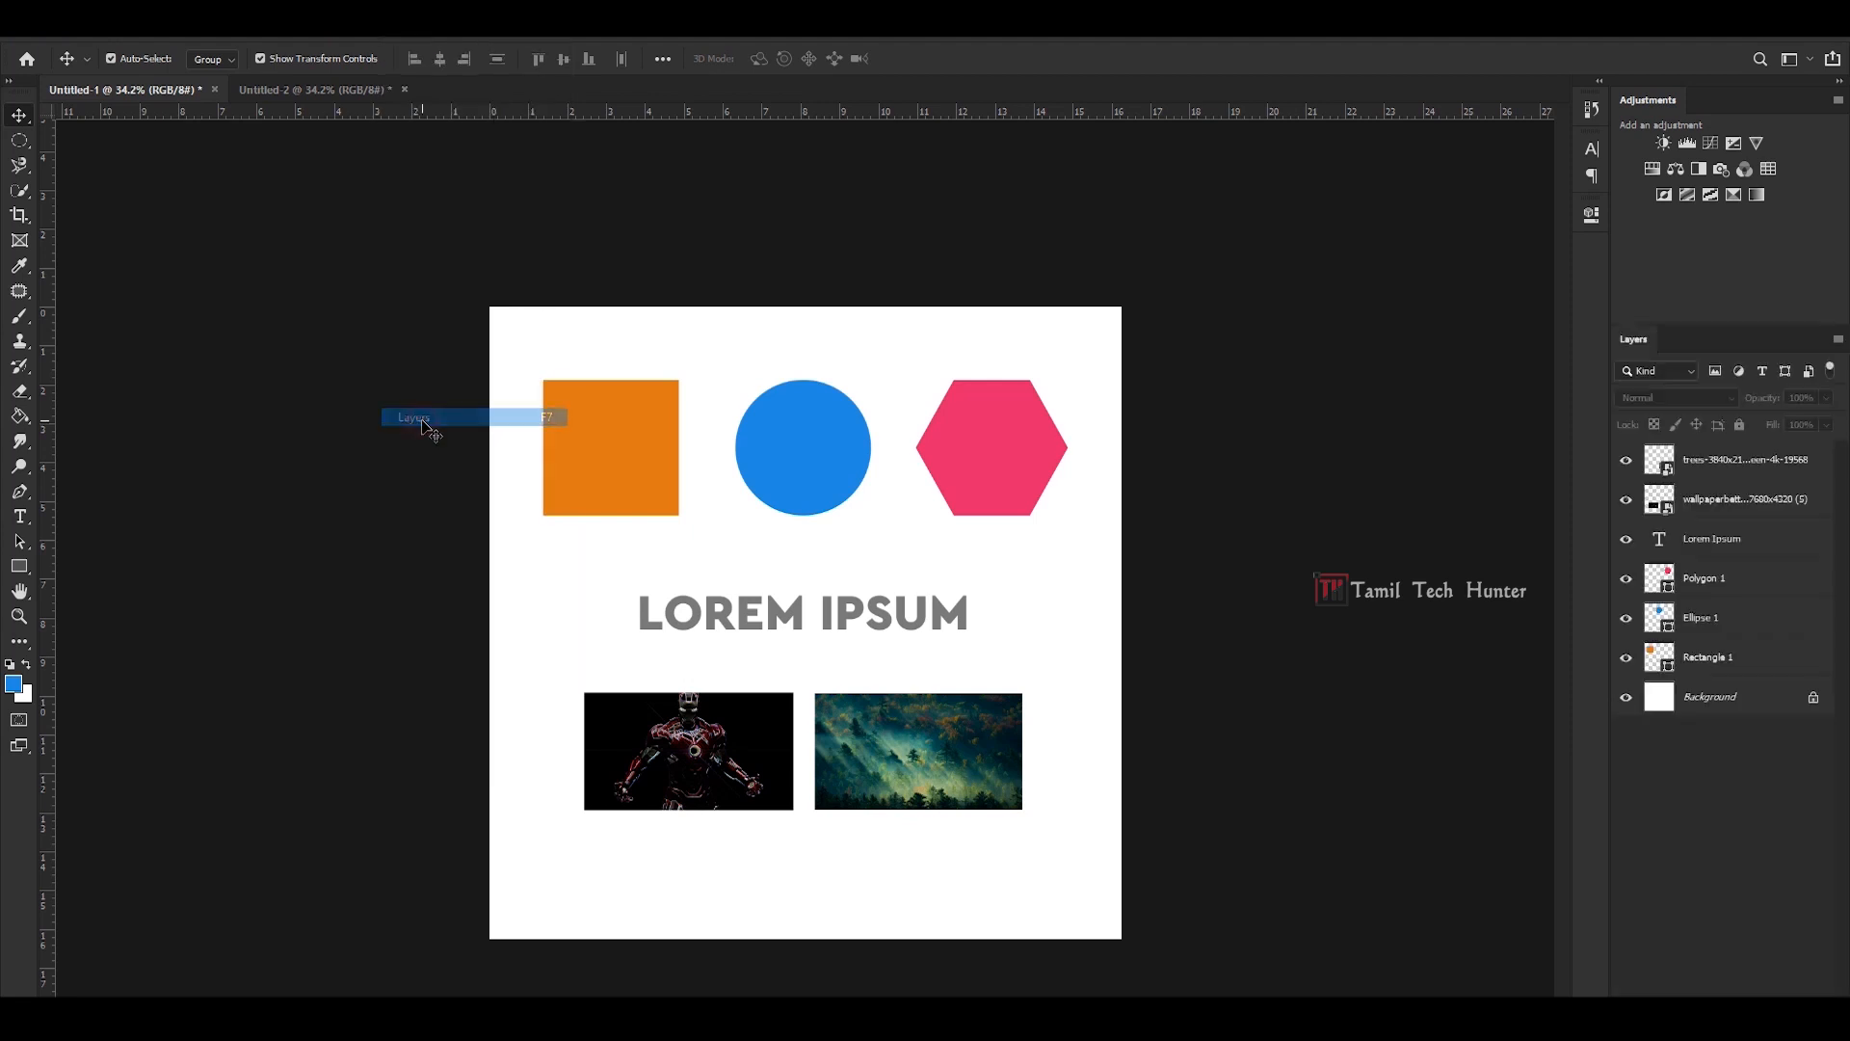
- Make the Layers panel taller by extending it upward beneath the Adjustments panel
{"action": "left_click_drag", "start_coordinate": [1689, 323], "coordinate": [1692, 246]}
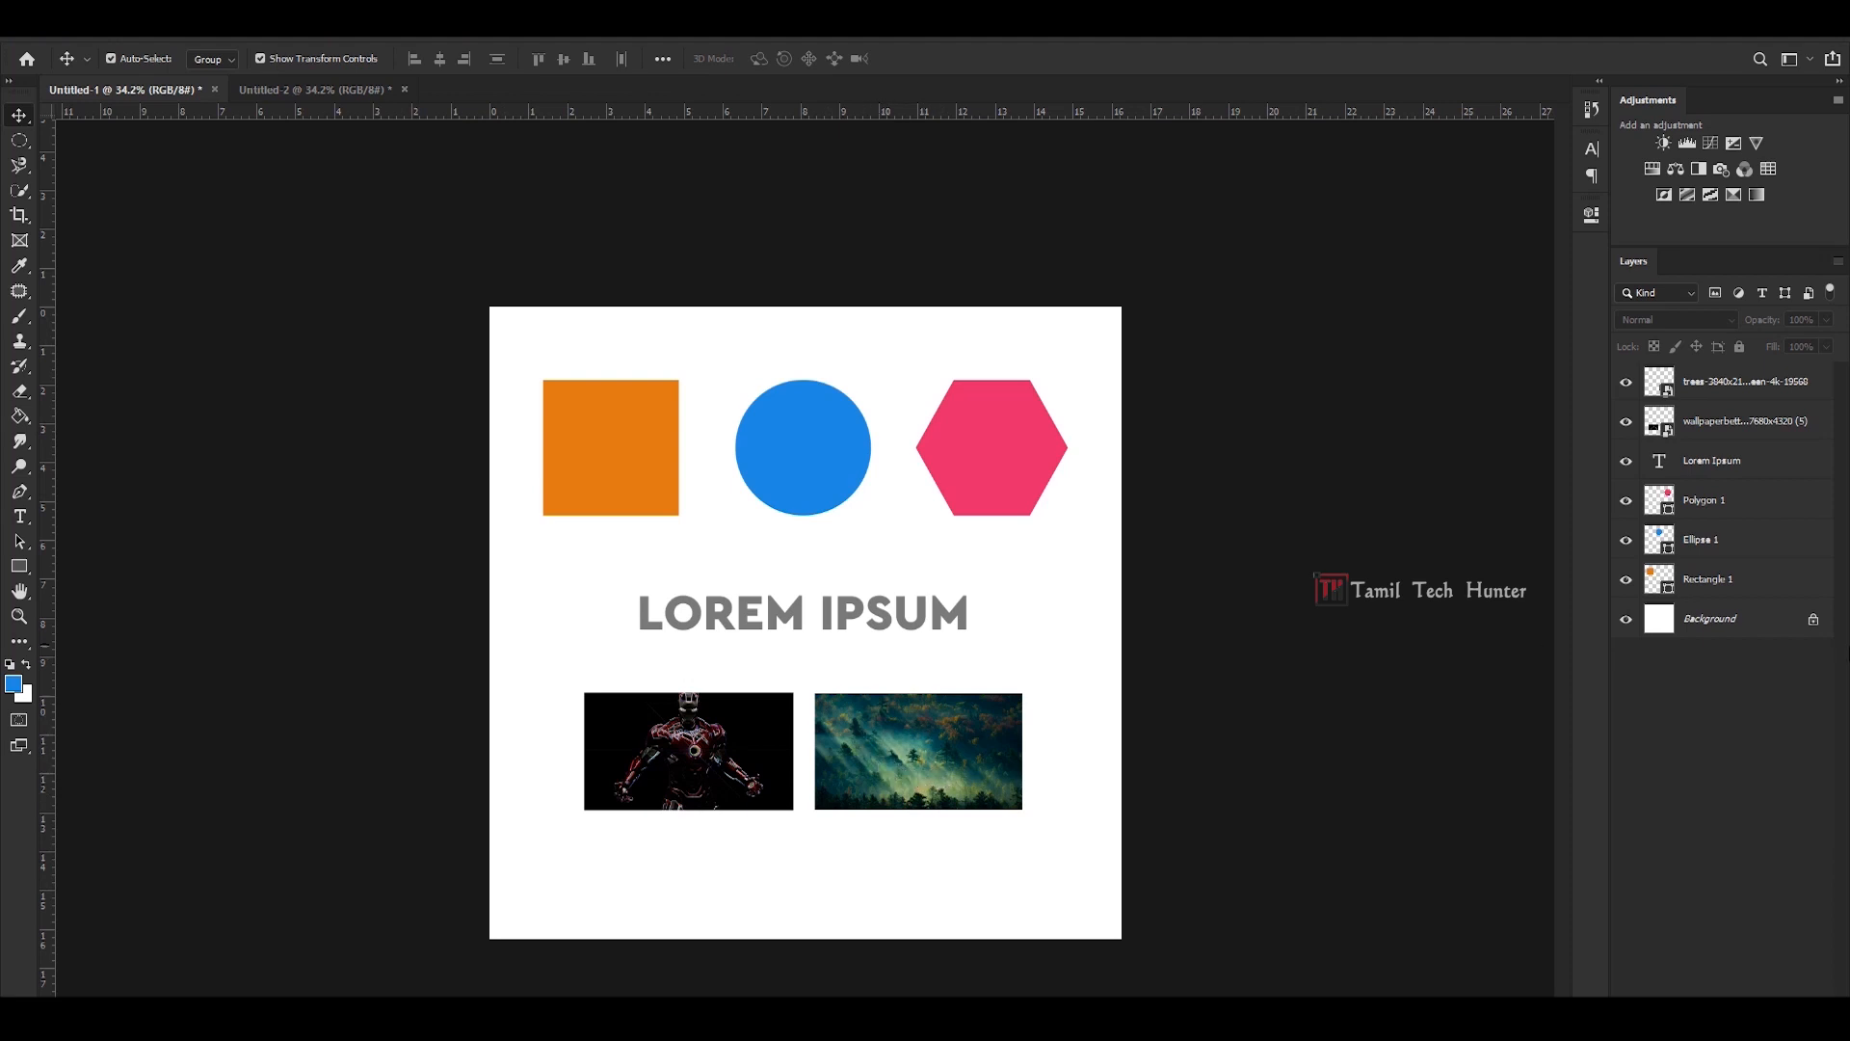
- Select the Background layer and toggle its visibility off and on repeatedly
{"action": "left_click", "coordinate": [1798, 621]}
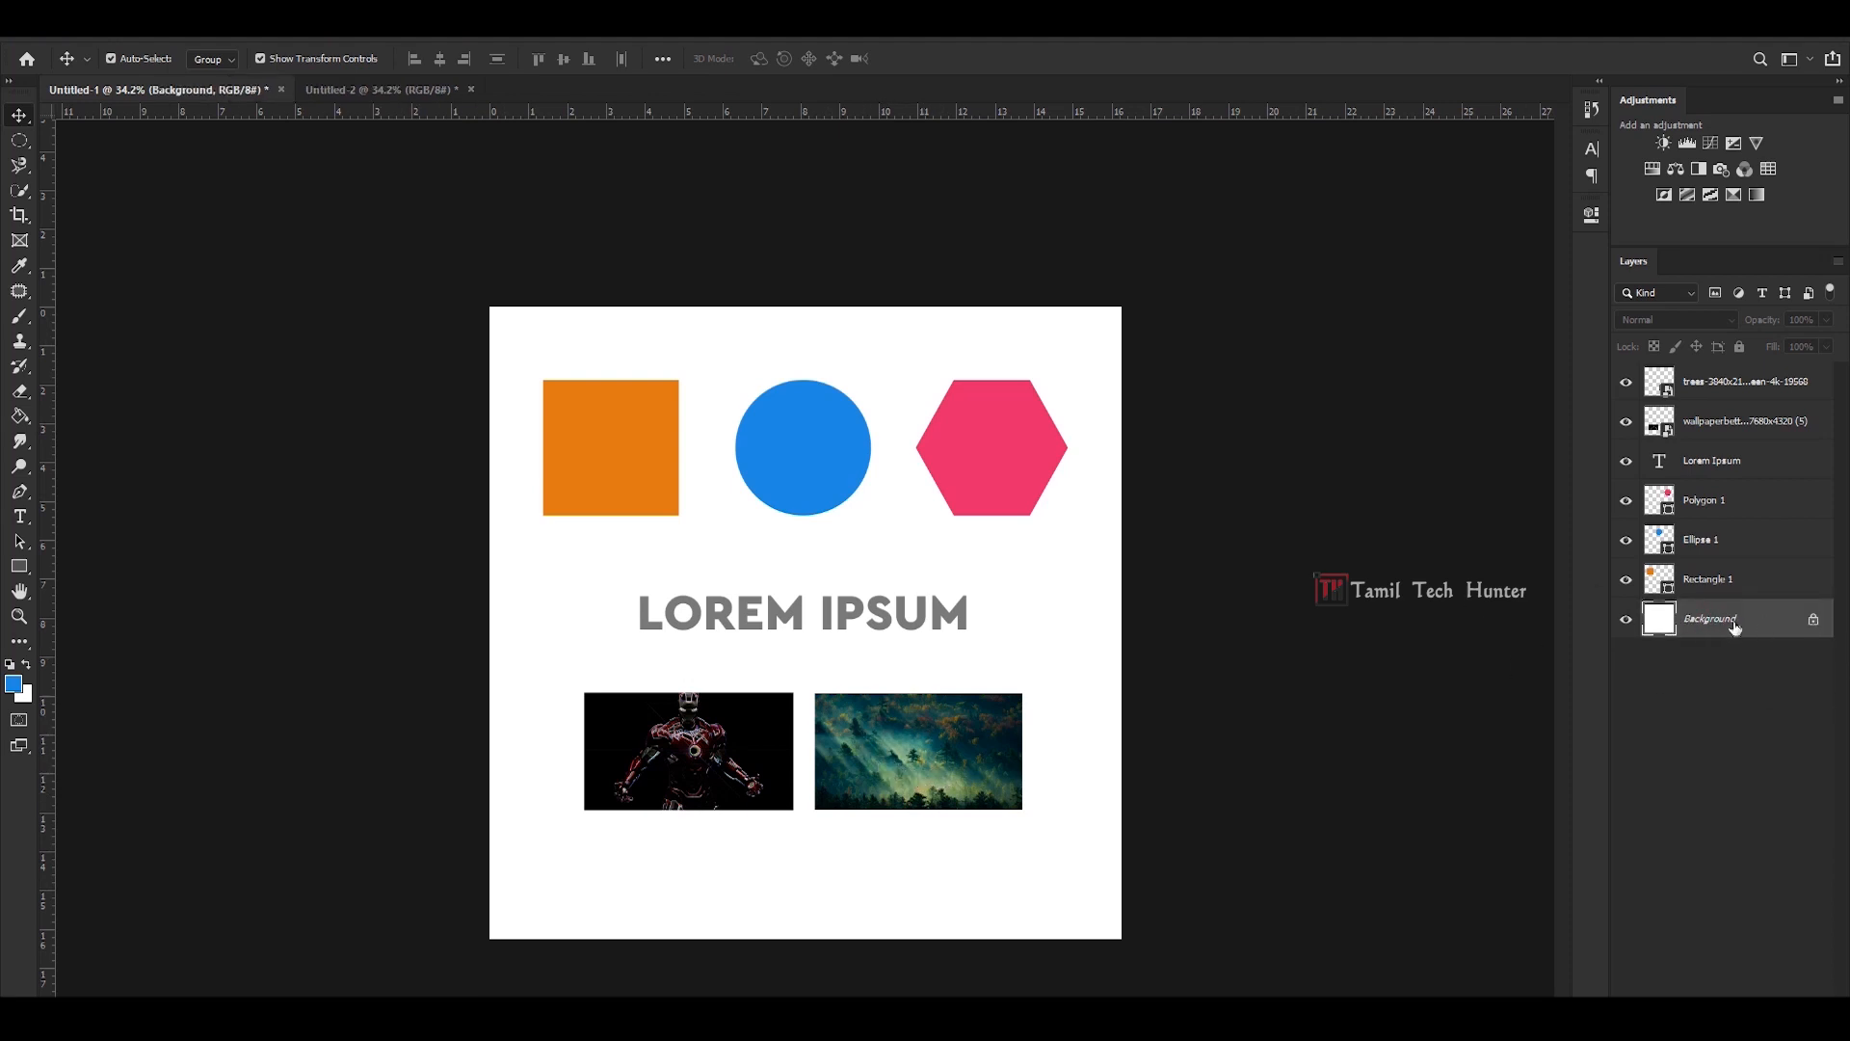
{"action": "left_click", "coordinate": [1629, 620]}
{"action": "left_click", "coordinate": [1628, 620]}
{"action": "left_click", "coordinate": [1629, 619]}
{"action": "left_click", "coordinate": [1629, 620]}
{"action": "left_click", "coordinate": [1628, 621]}
{"action": "left_click", "coordinate": [1629, 622]}
- Compare with the Untitled-2 document, return to Untitled-1, and clear the layer selection
{"action": "left_click", "coordinate": [352, 90]}
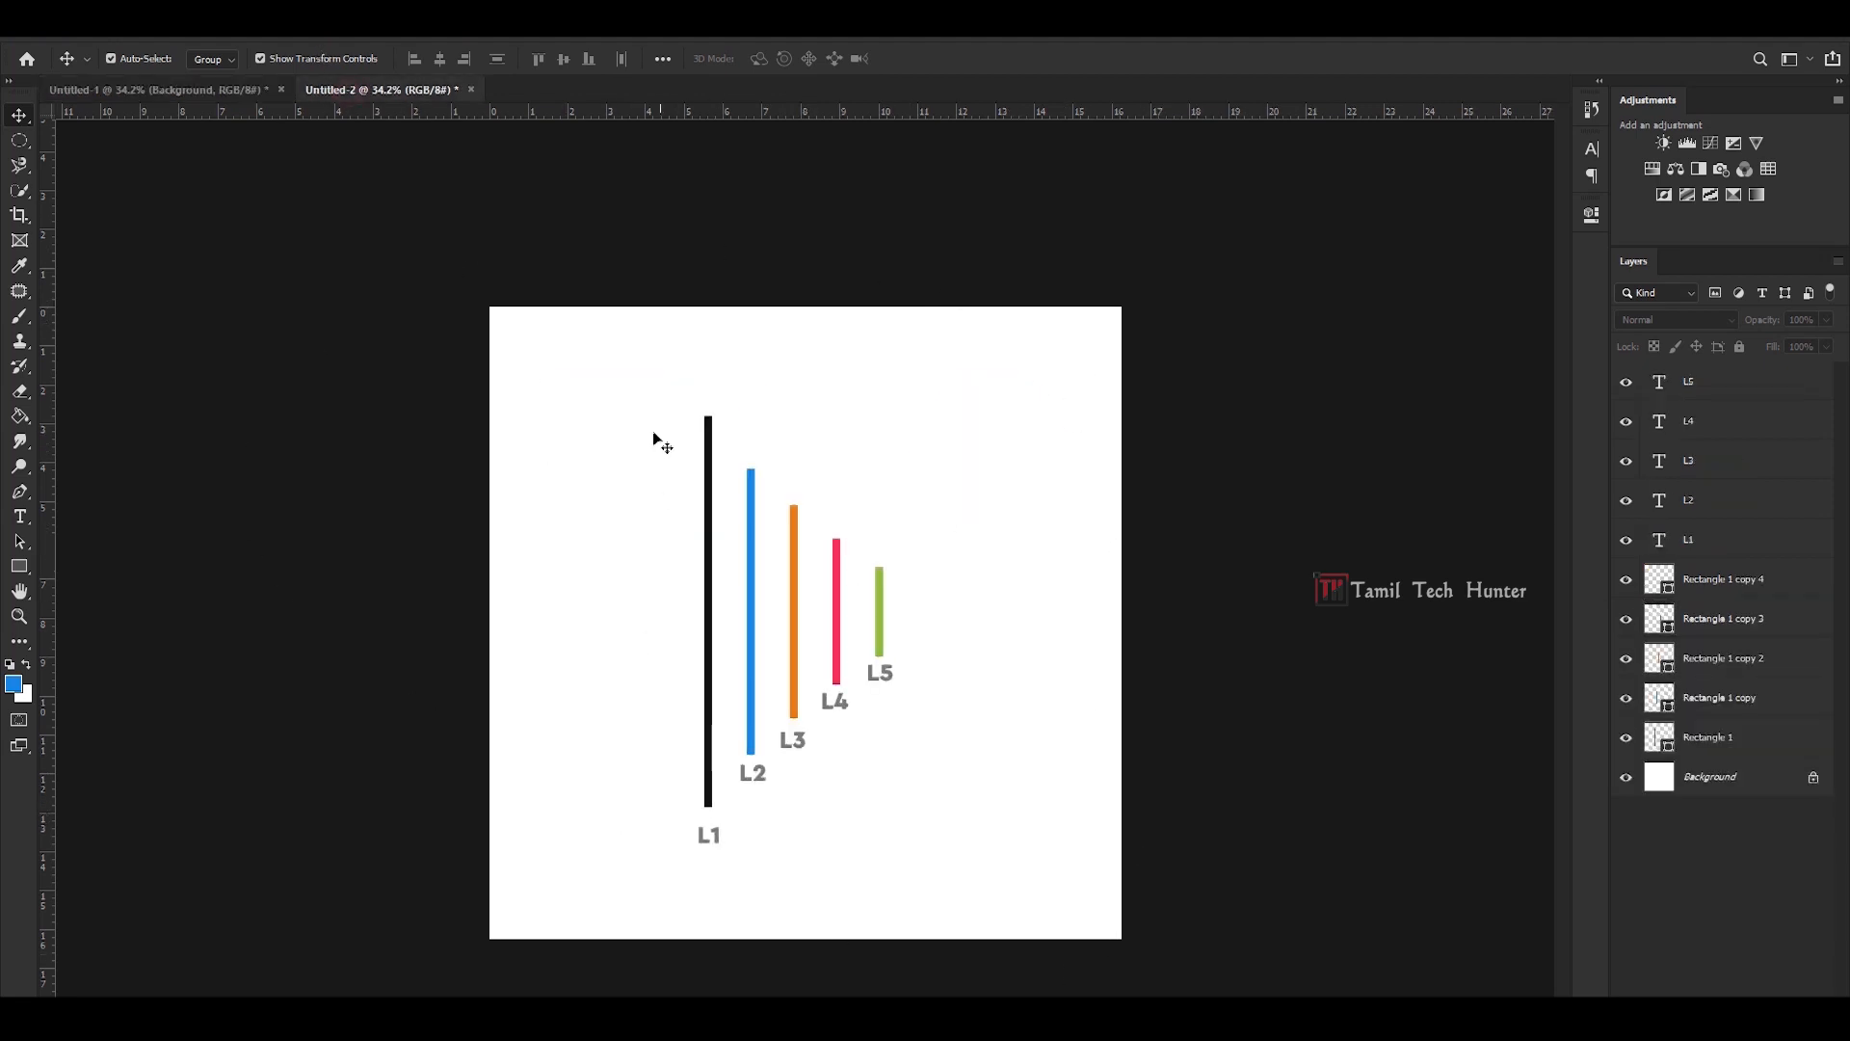
{"action": "left_click", "coordinate": [106, 91]}
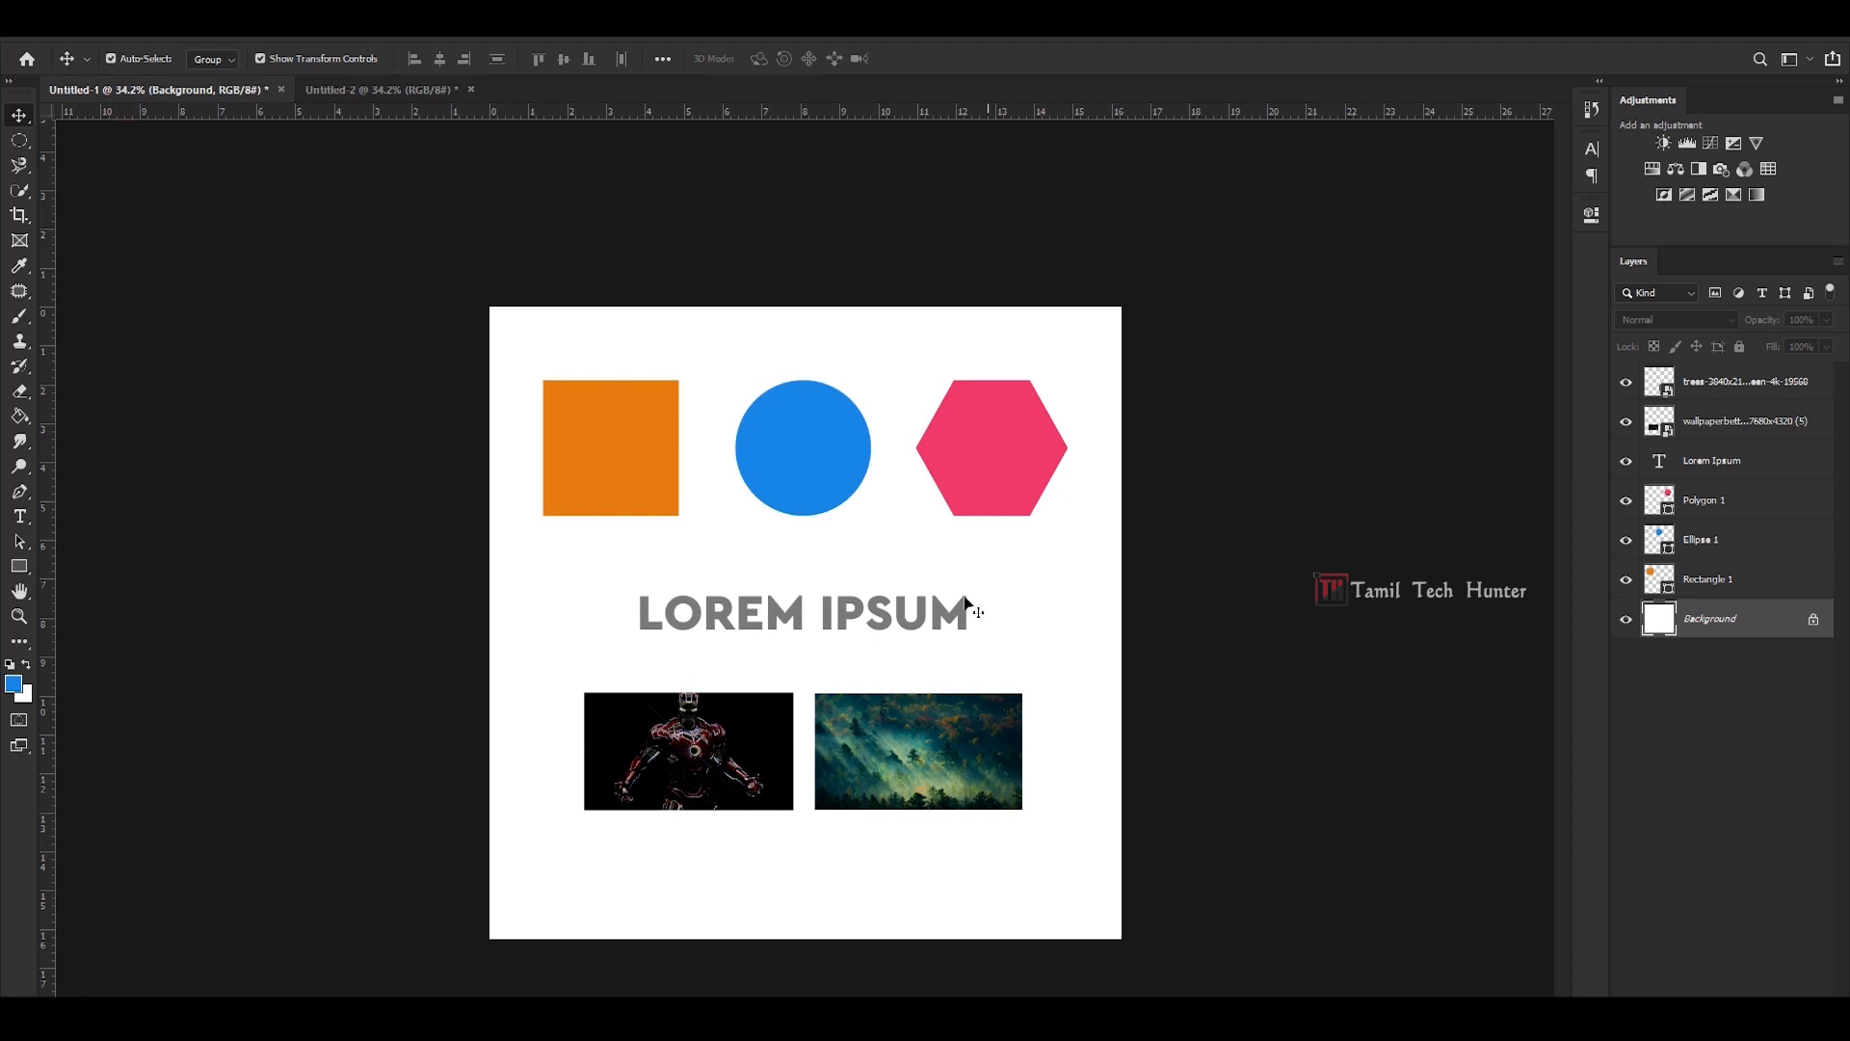
{"action": "left_click", "coordinate": [1073, 553]}
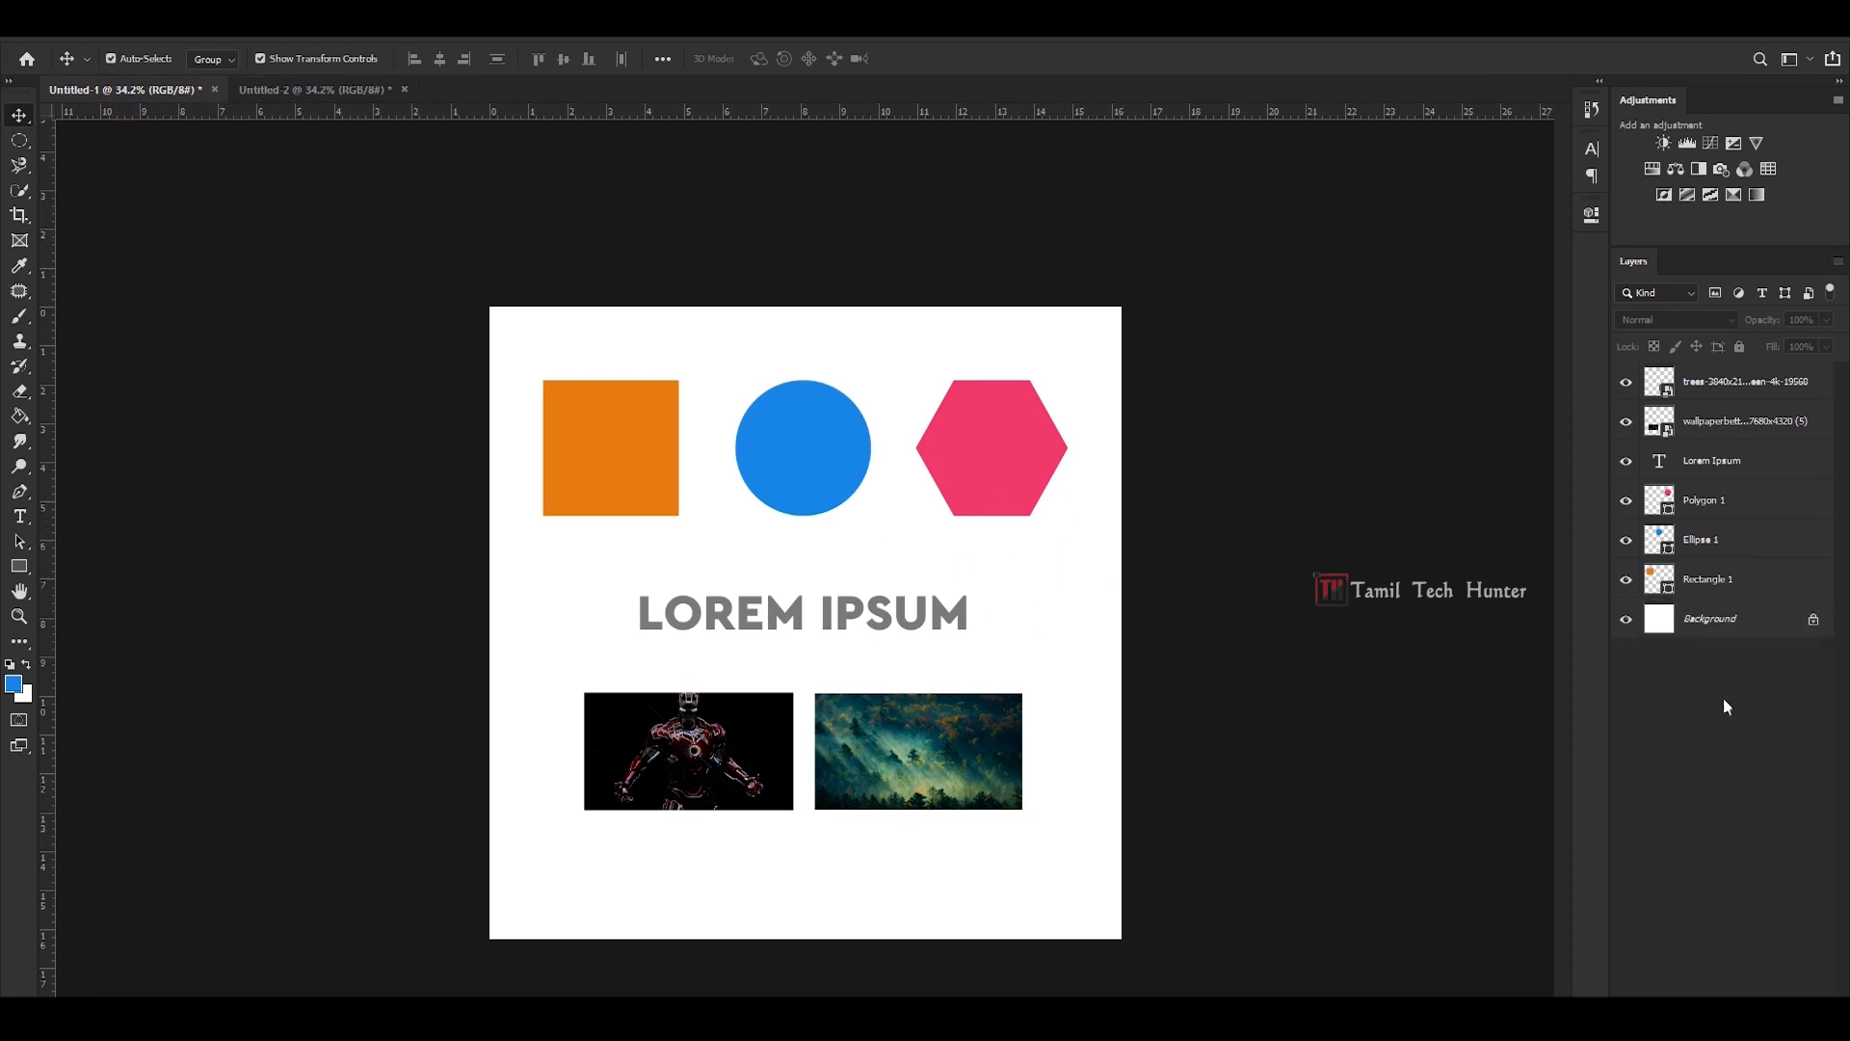
- Hide and show the Rectangle 1 layer, and clear the selection
{"action": "left_click", "coordinate": [1716, 577]}
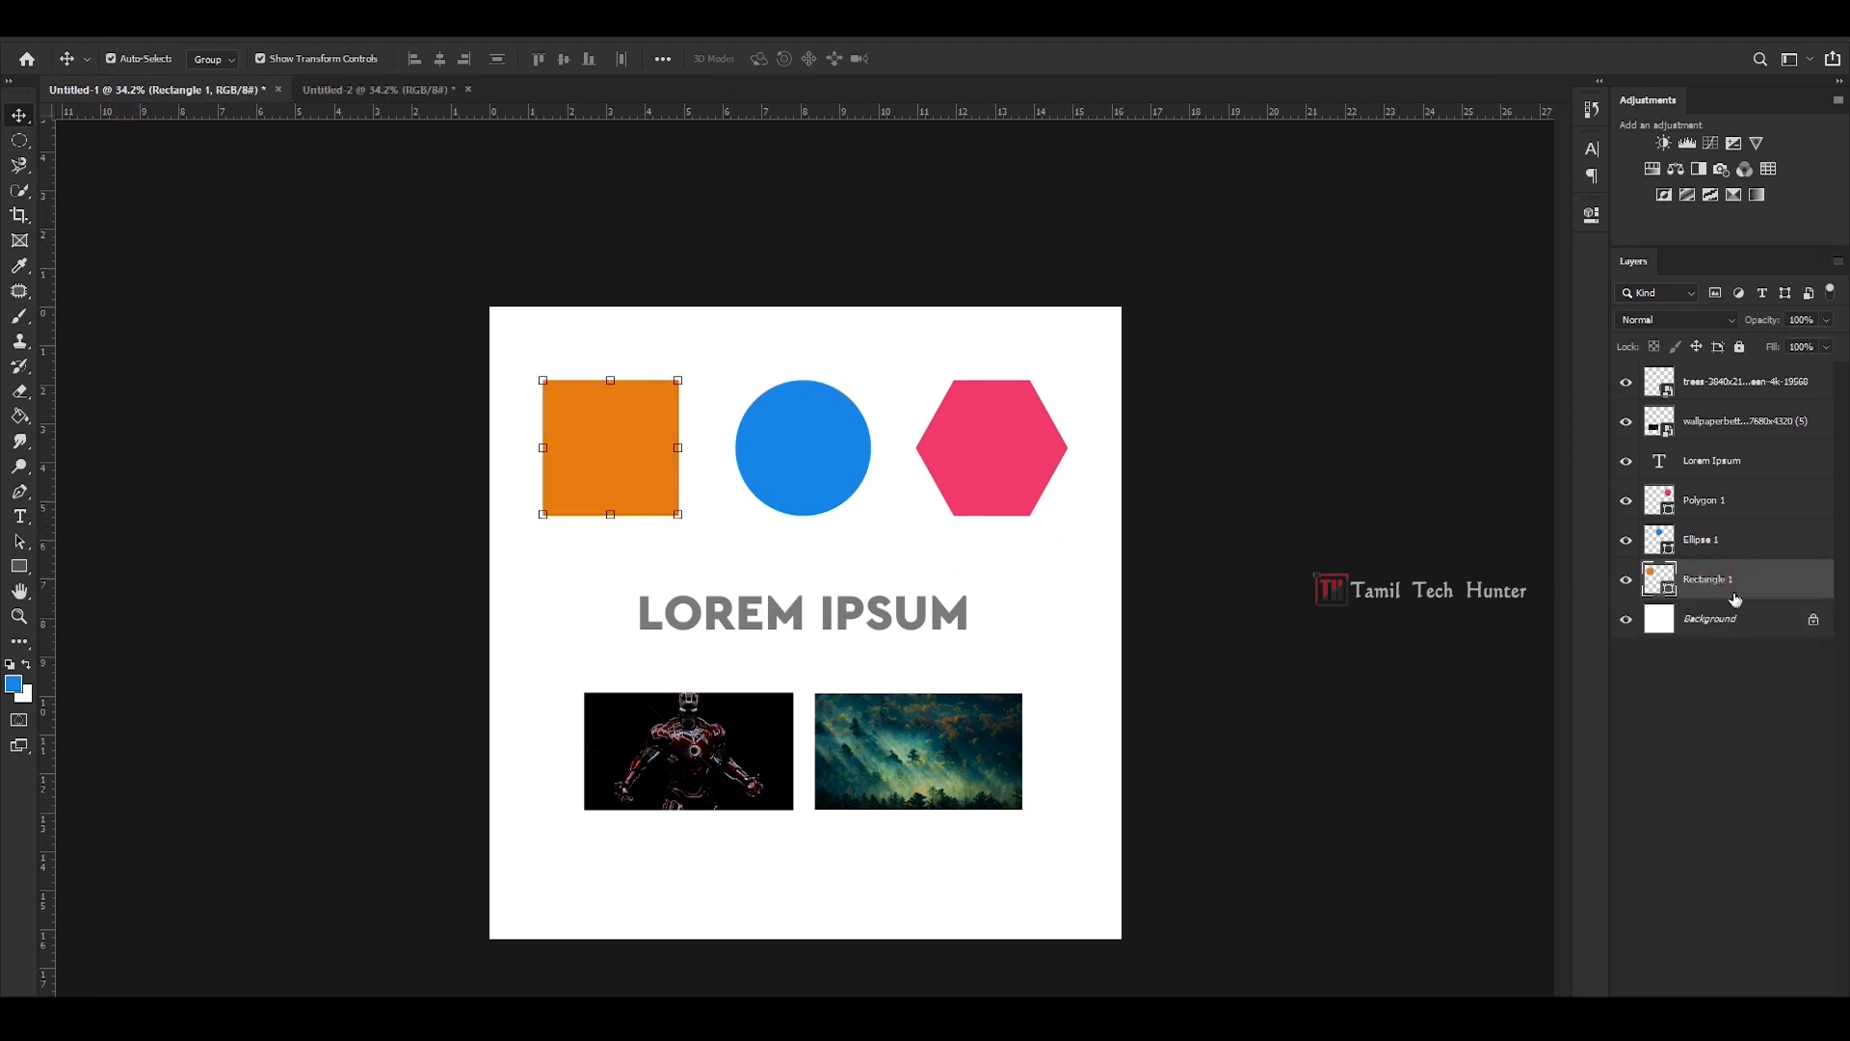
{"action": "left_click", "coordinate": [1628, 580]}
{"action": "left_click", "coordinate": [1629, 580]}
{"action": "left_click", "coordinate": [559, 603]}
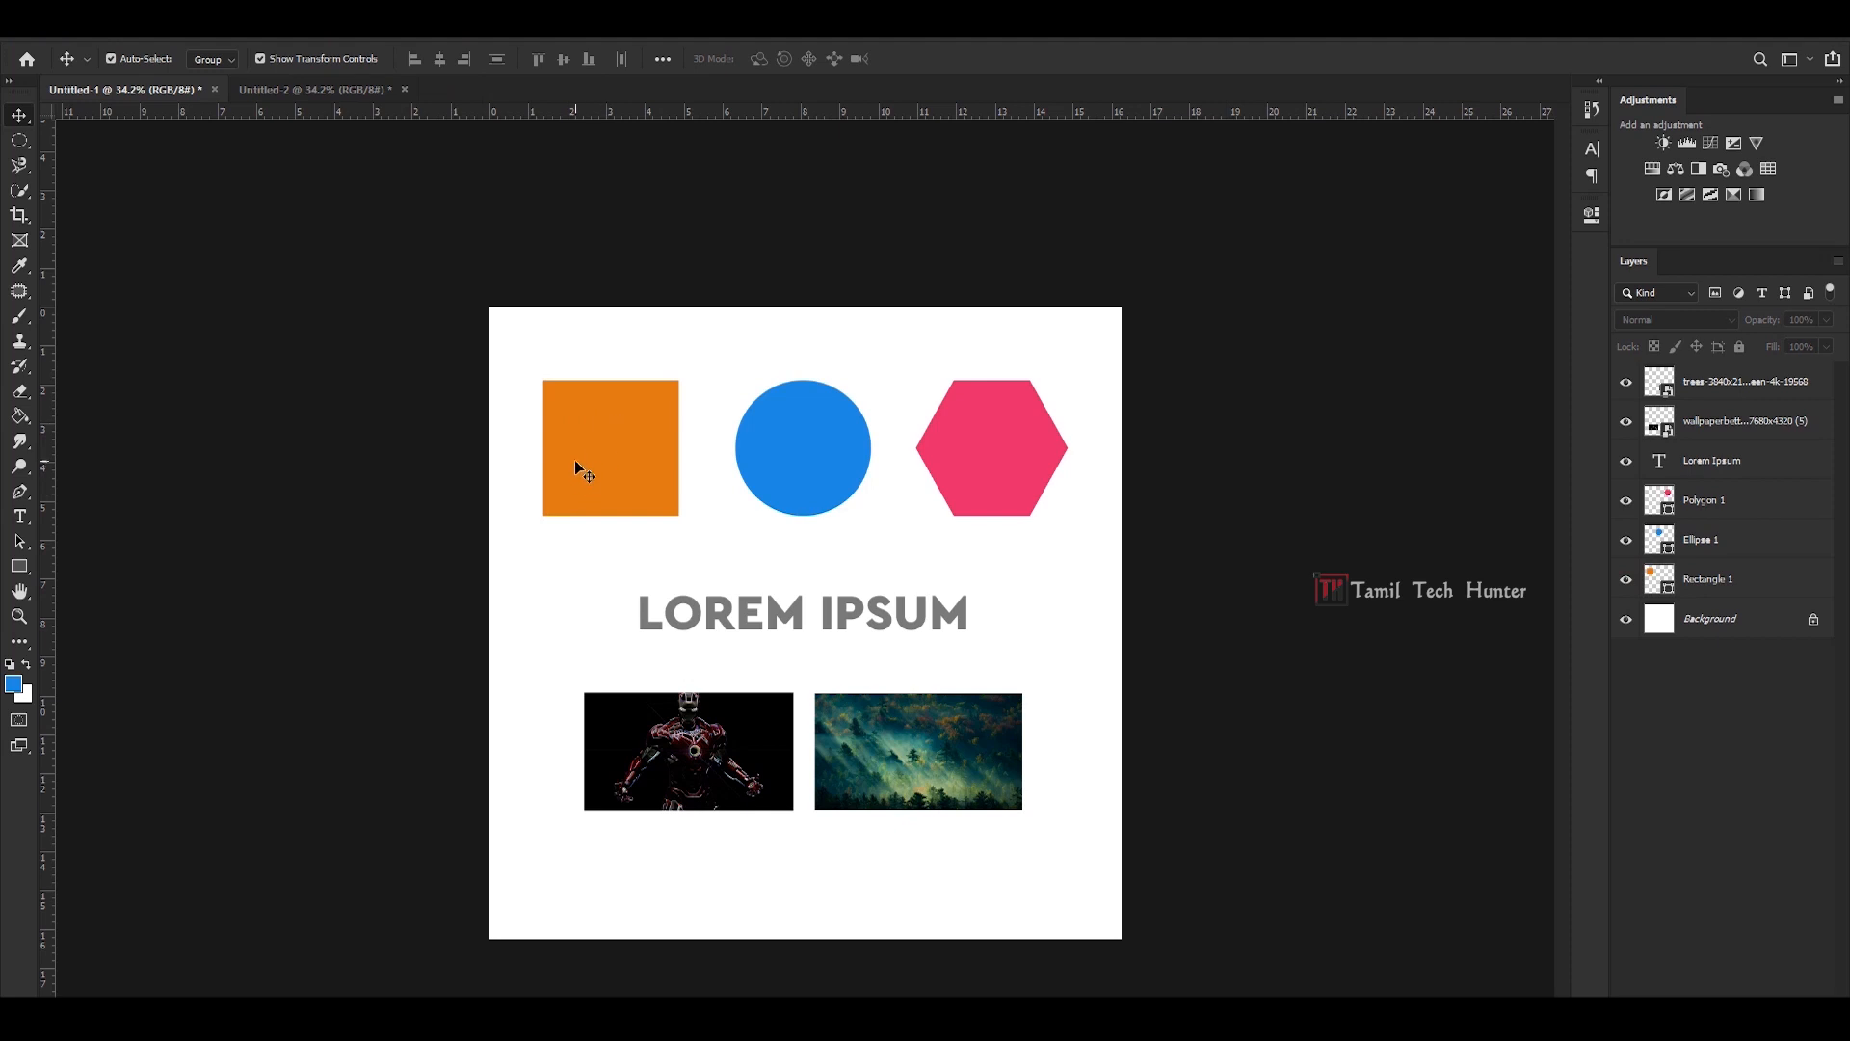
- Select the orange square on the canvas and compare with the Untitled-2 document before returning to Untitled-1
{"action": "left_click", "coordinate": [581, 470]}
{"action": "left_click", "coordinate": [446, 87]}
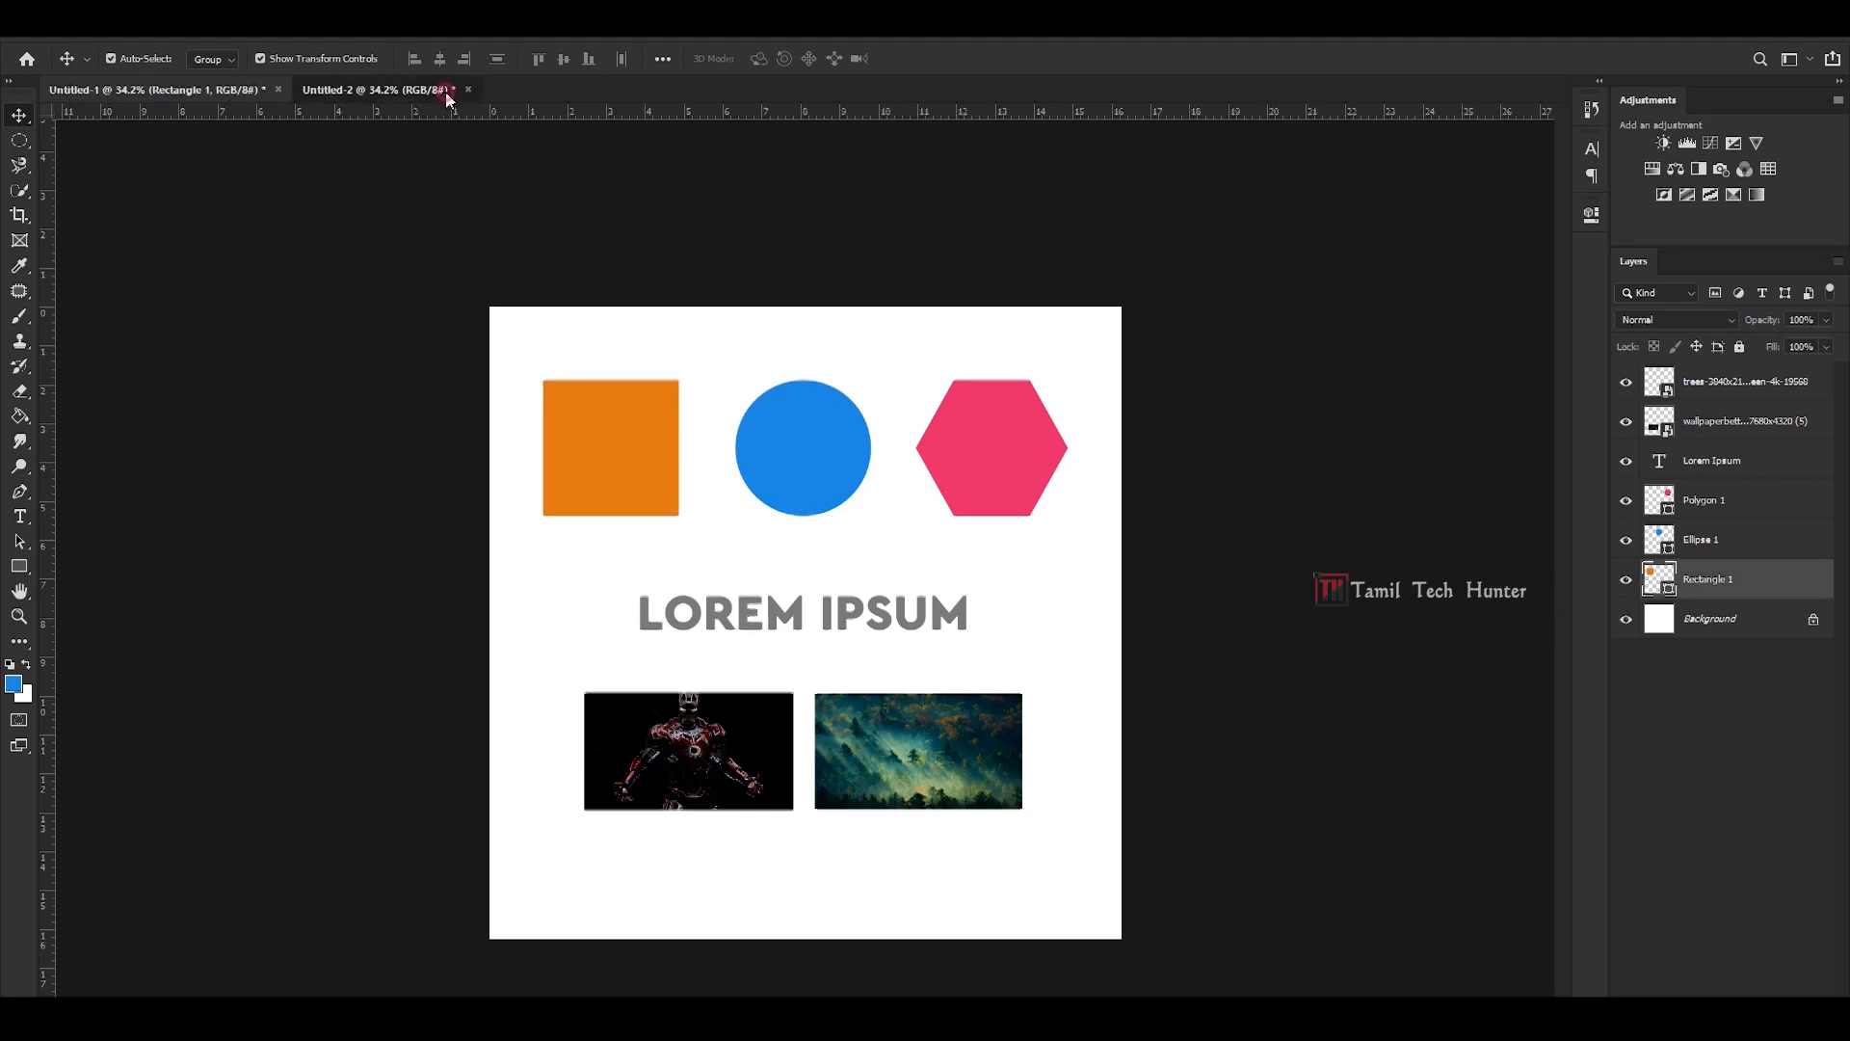
{"action": "left_click", "coordinate": [220, 85]}
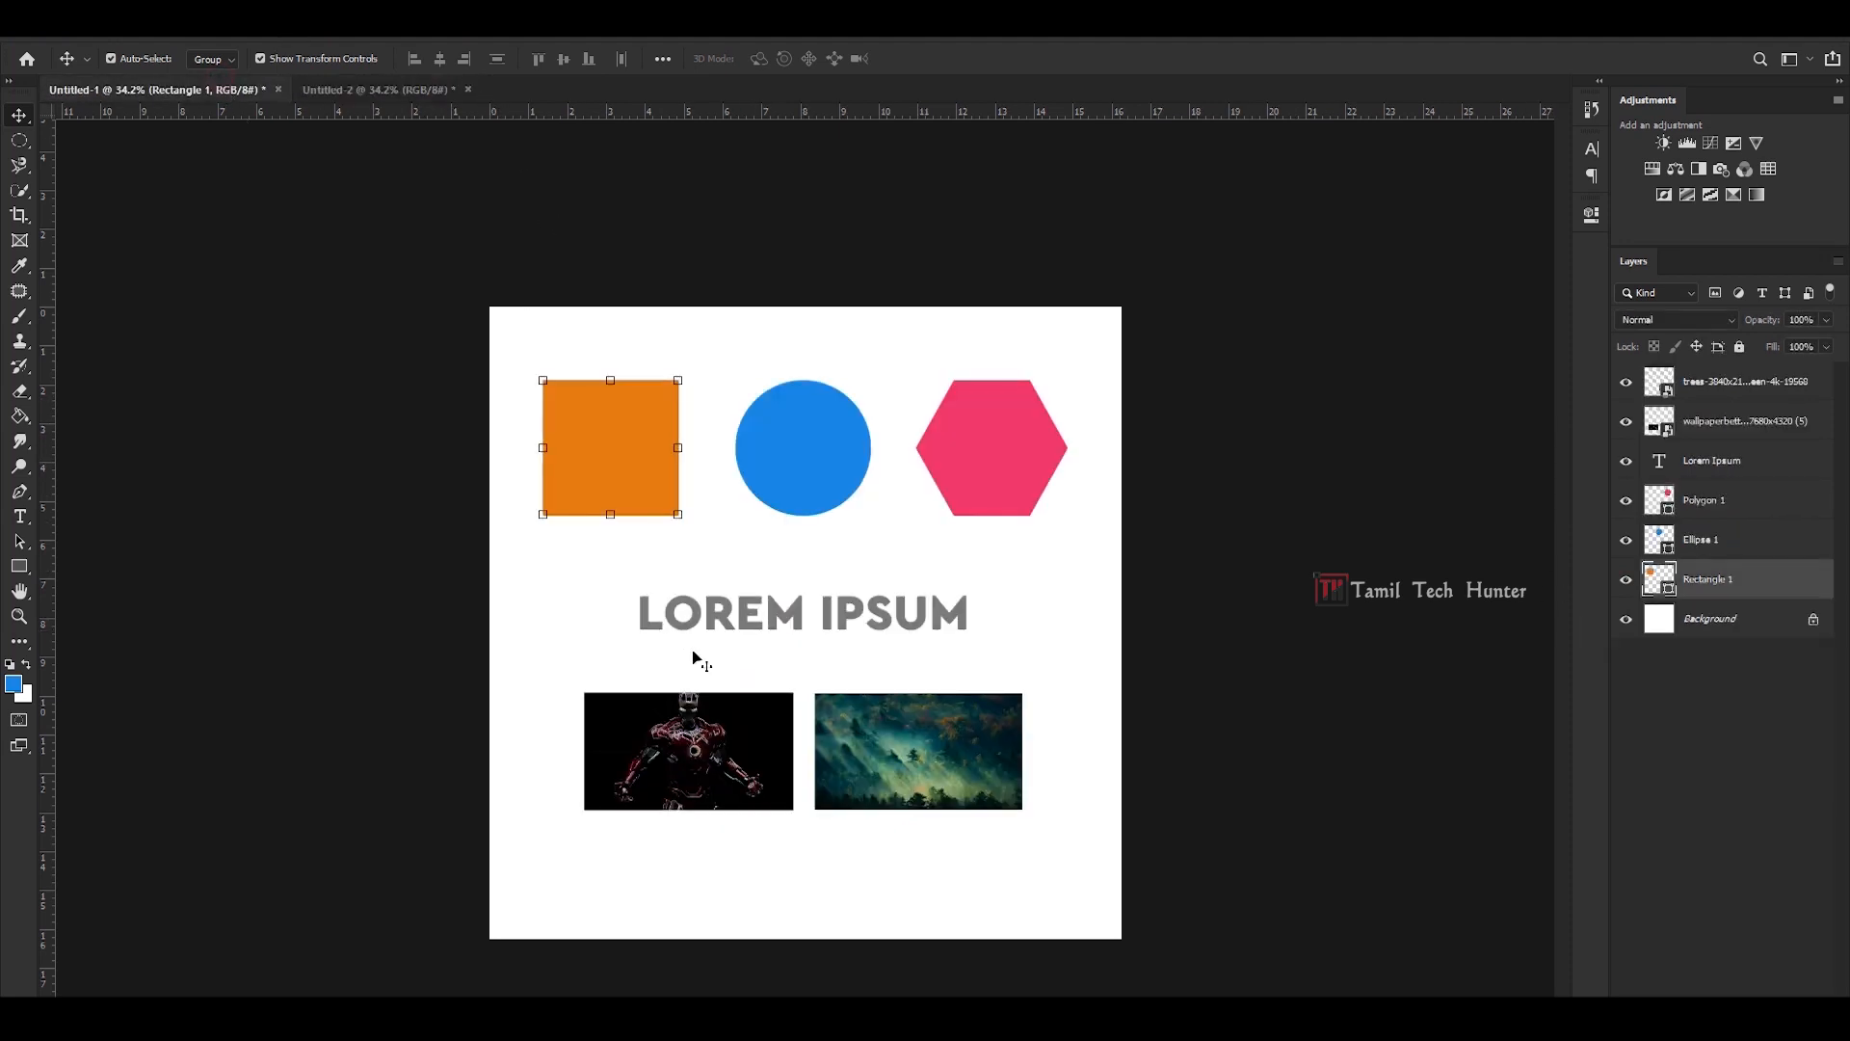
- Select the Background, Rectangle 1 and Ellipse 1 layers in turn, and compare the stacking with the Untitled-2 document
{"action": "left_click", "coordinate": [1698, 622]}
{"action": "left_click", "coordinate": [1720, 583]}
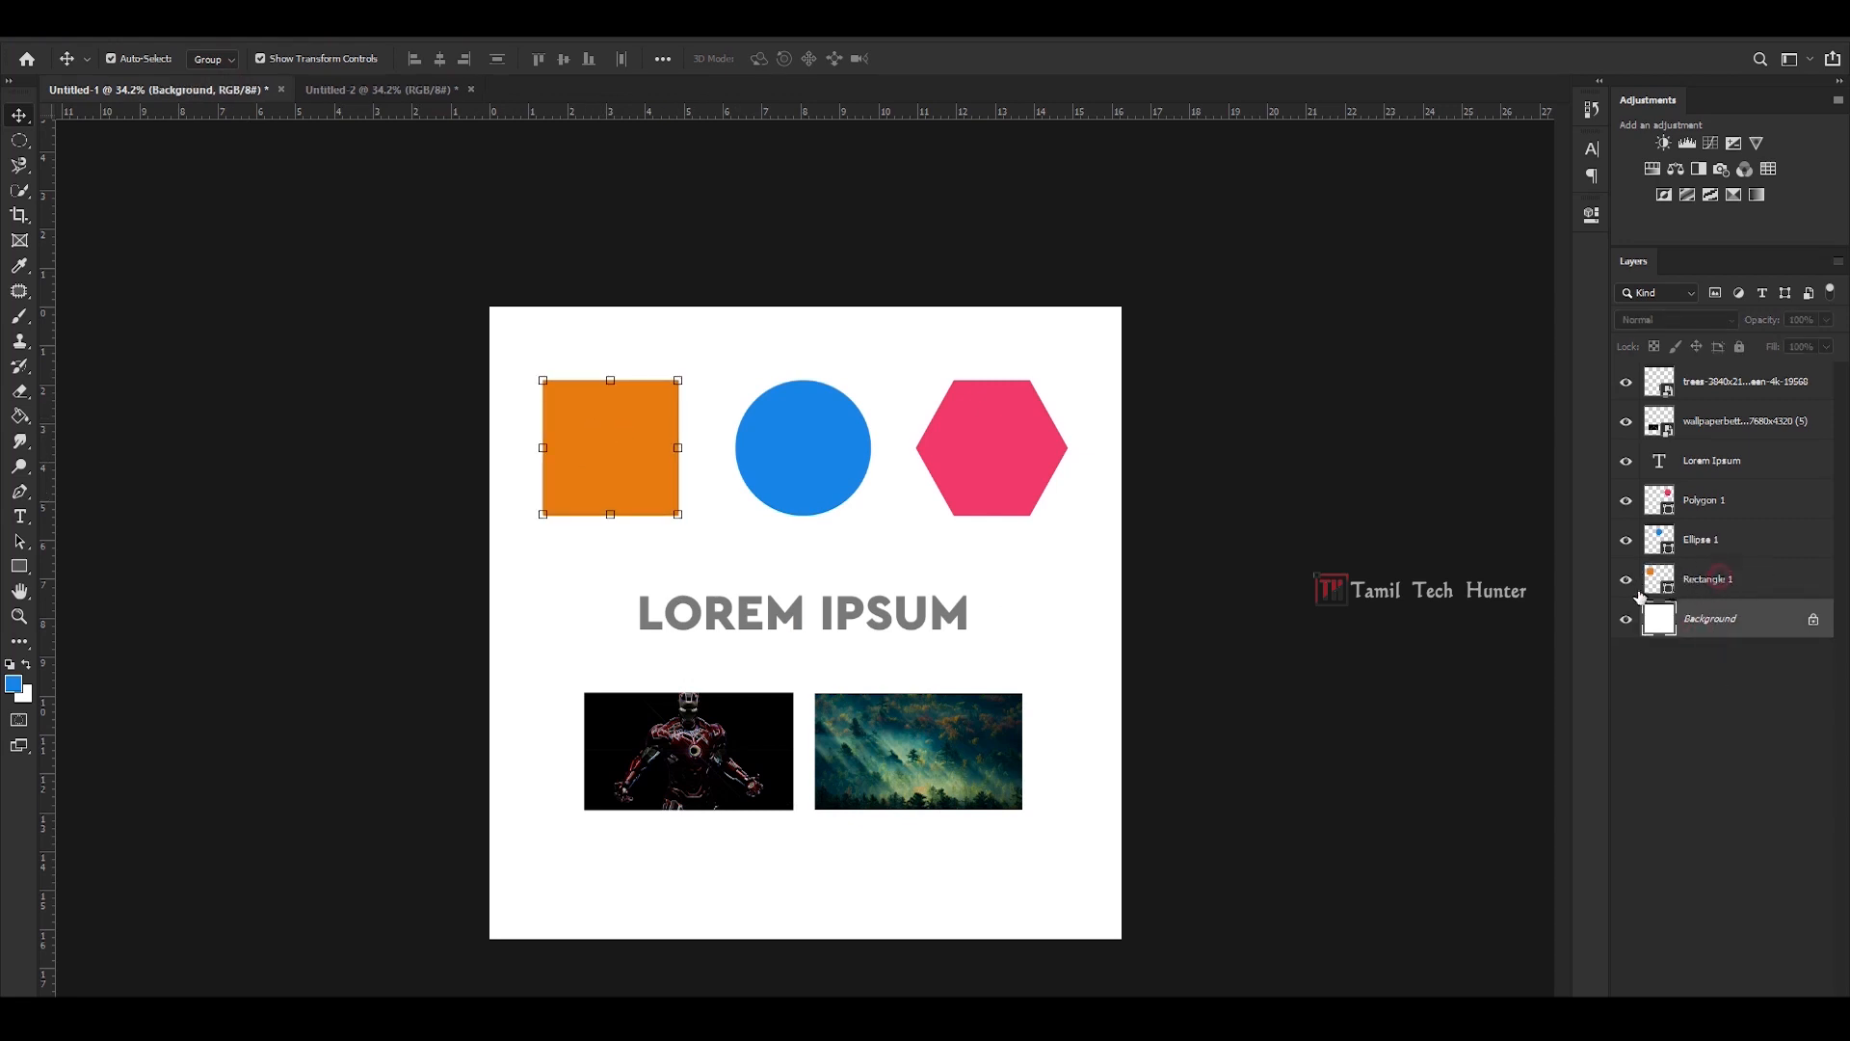
{"action": "left_click", "coordinate": [1711, 624]}
{"action": "left_click", "coordinate": [1734, 583]}
{"action": "left_click", "coordinate": [1706, 546]}
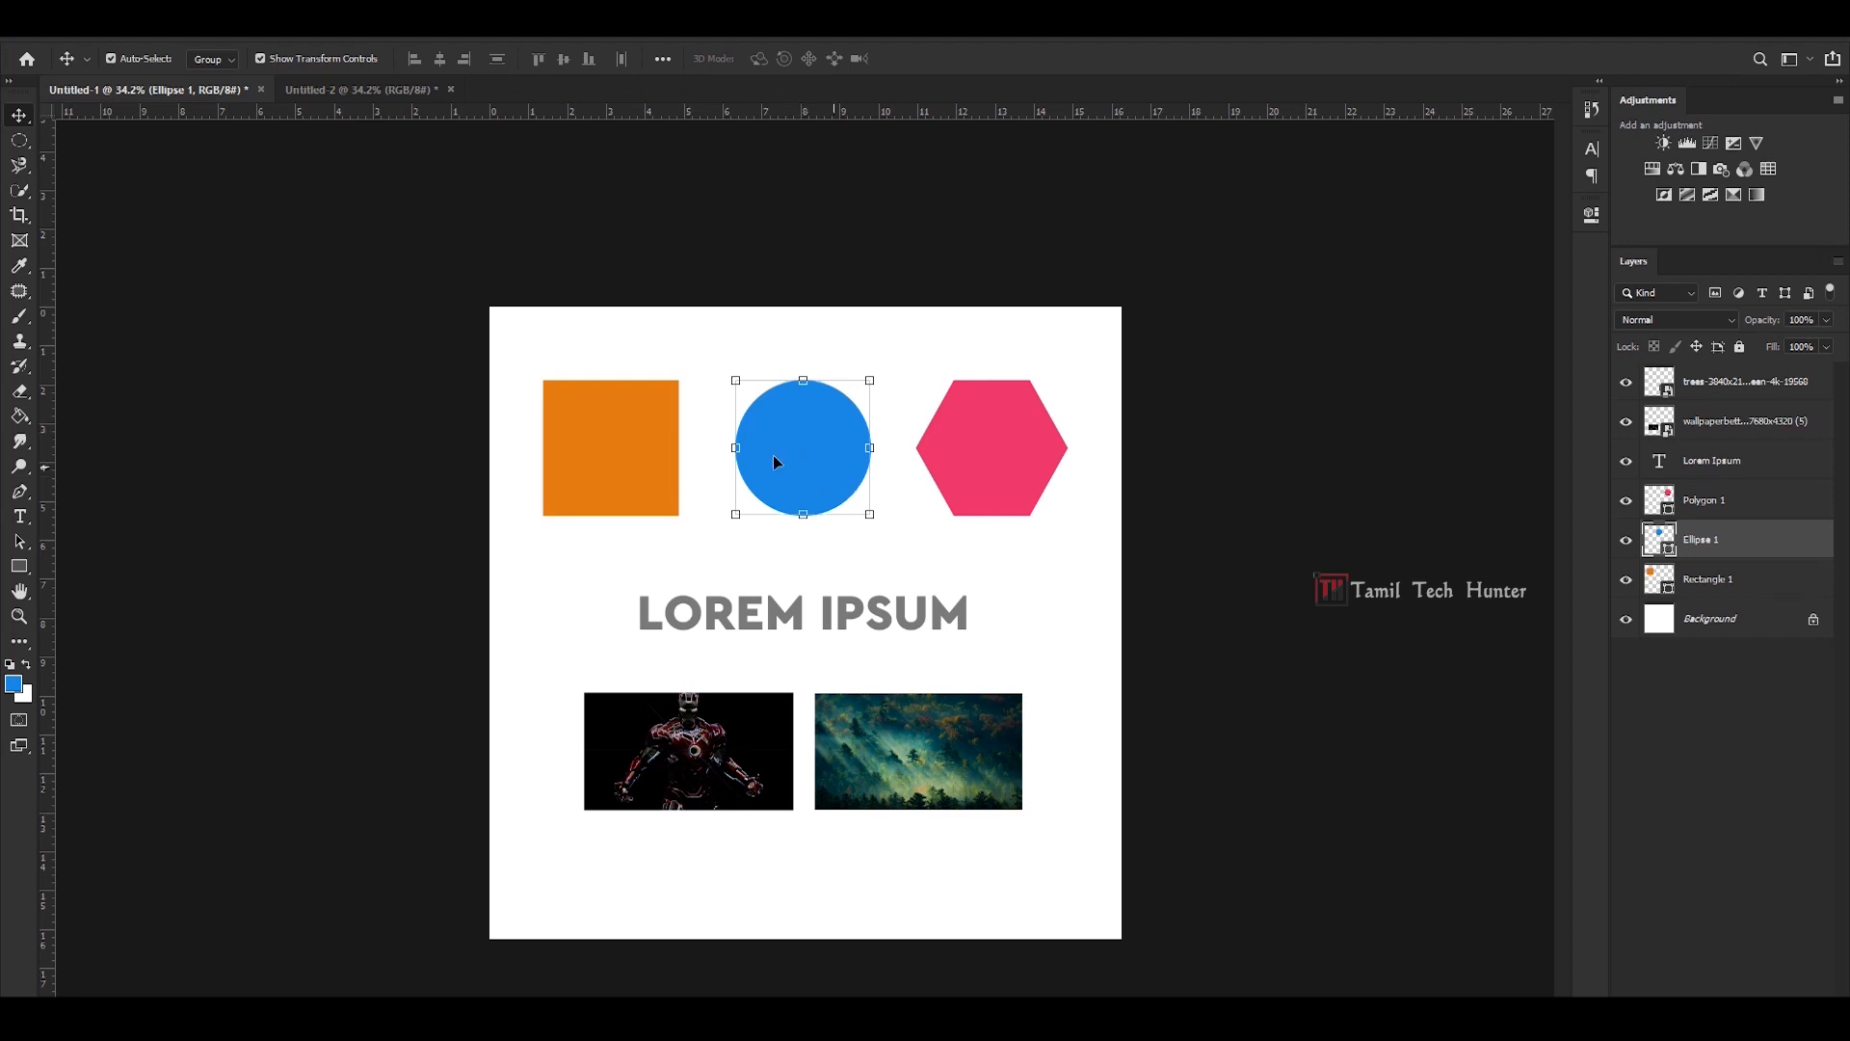
{"action": "left_click", "coordinate": [328, 89]}
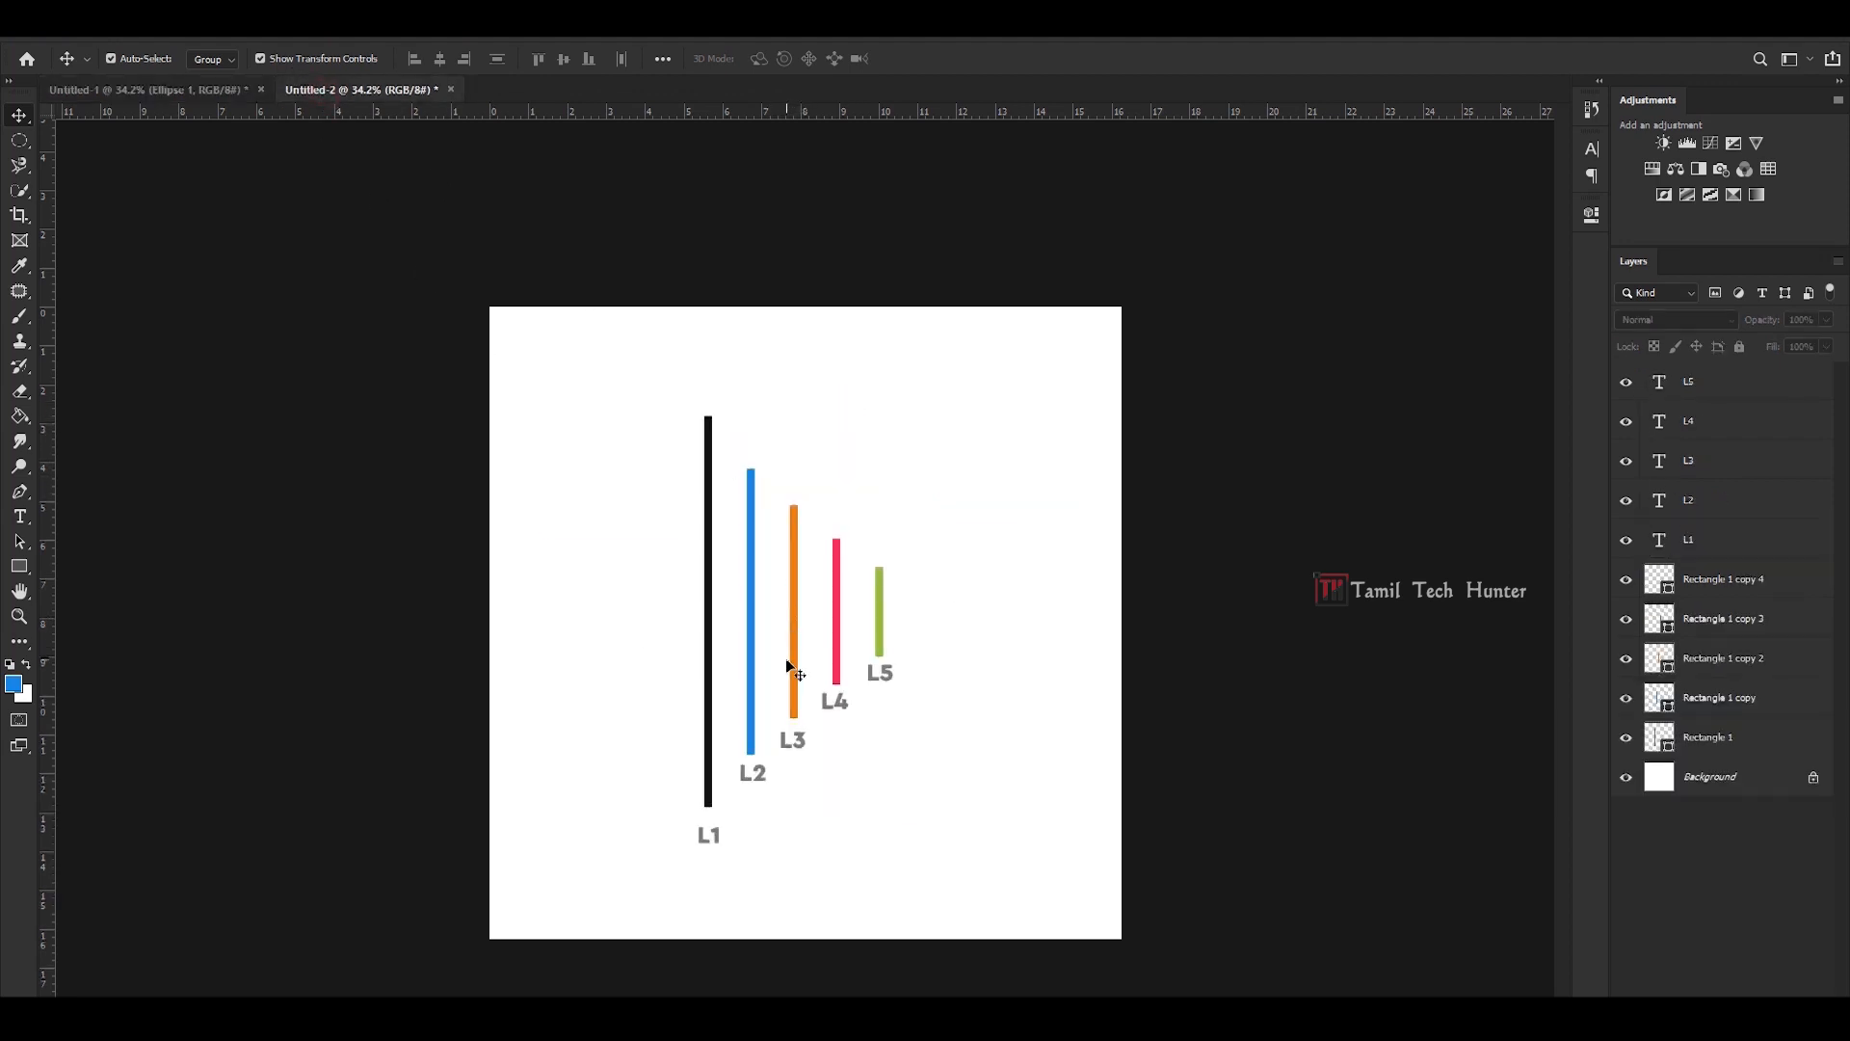
{"action": "left_click", "coordinate": [206, 92]}
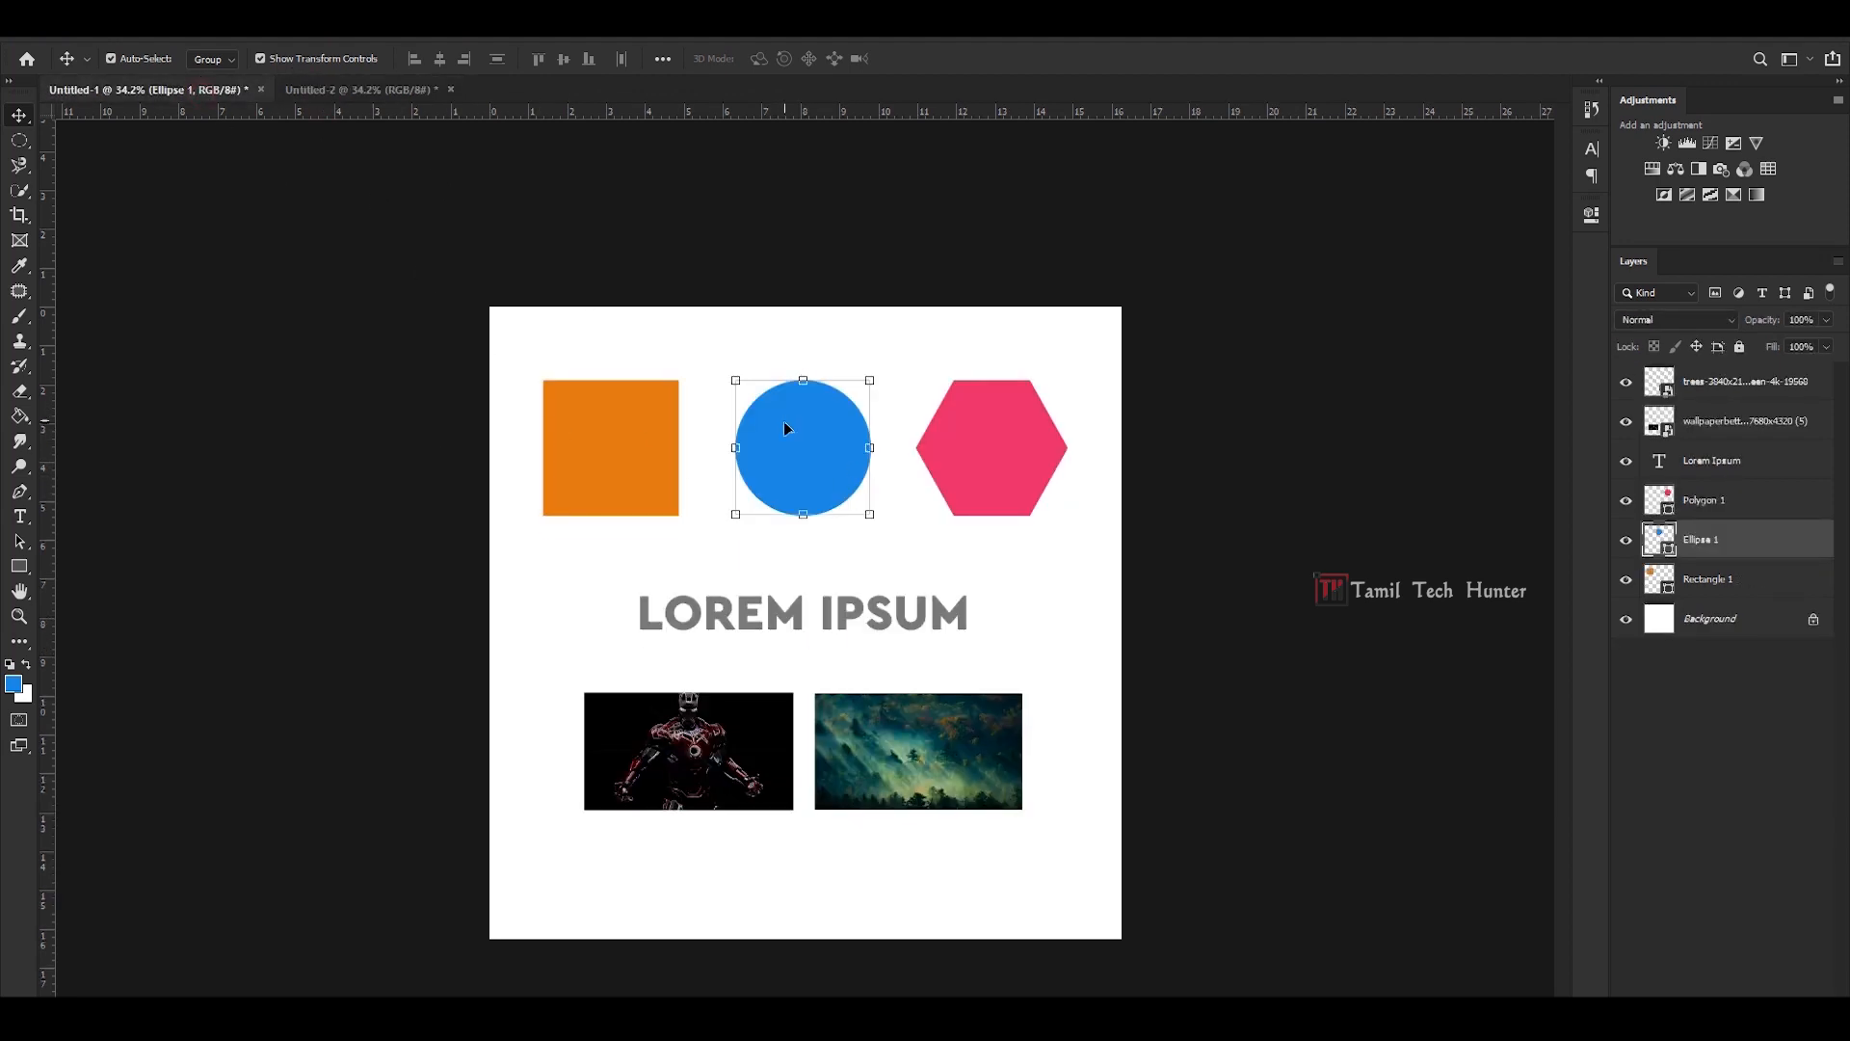
- Select the pink hexagon, the LOREM IPSUM text, both images and the Background layer in turn, and clear the selection
{"action": "left_click", "coordinate": [991, 448]}
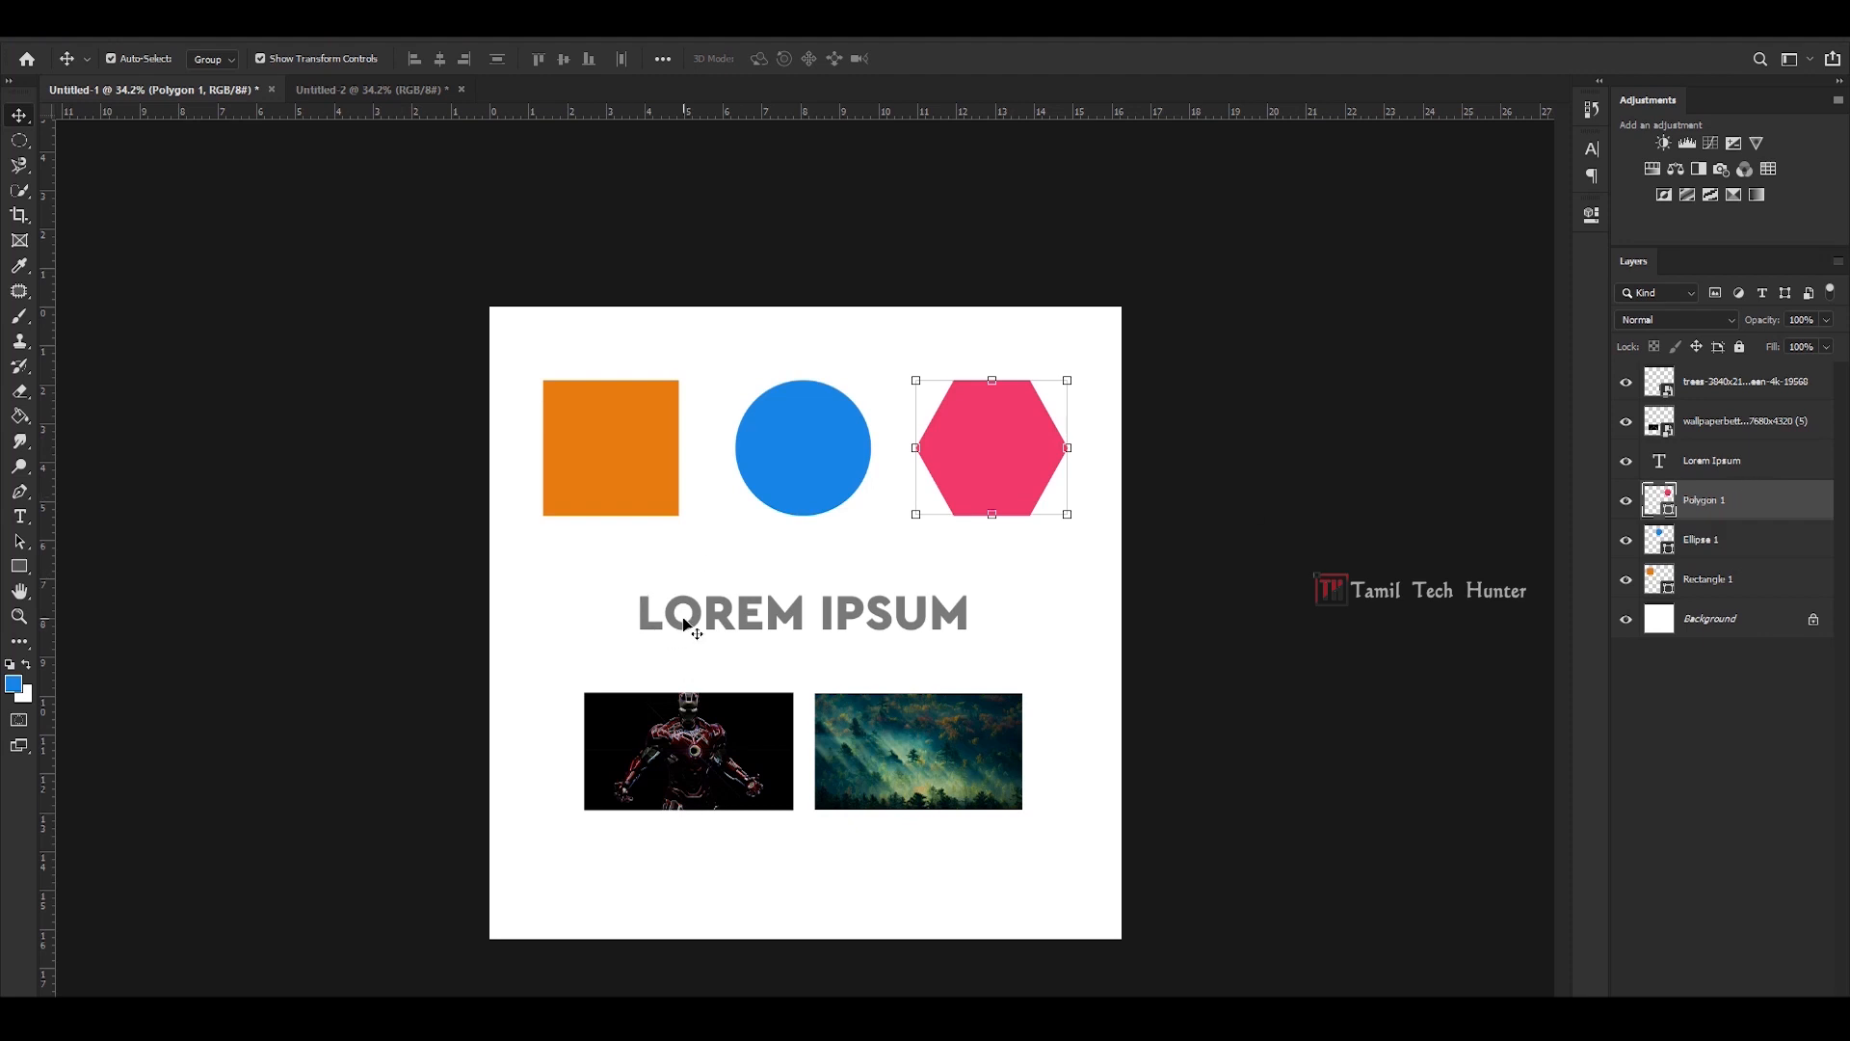
{"action": "left_click", "coordinate": [729, 626]}
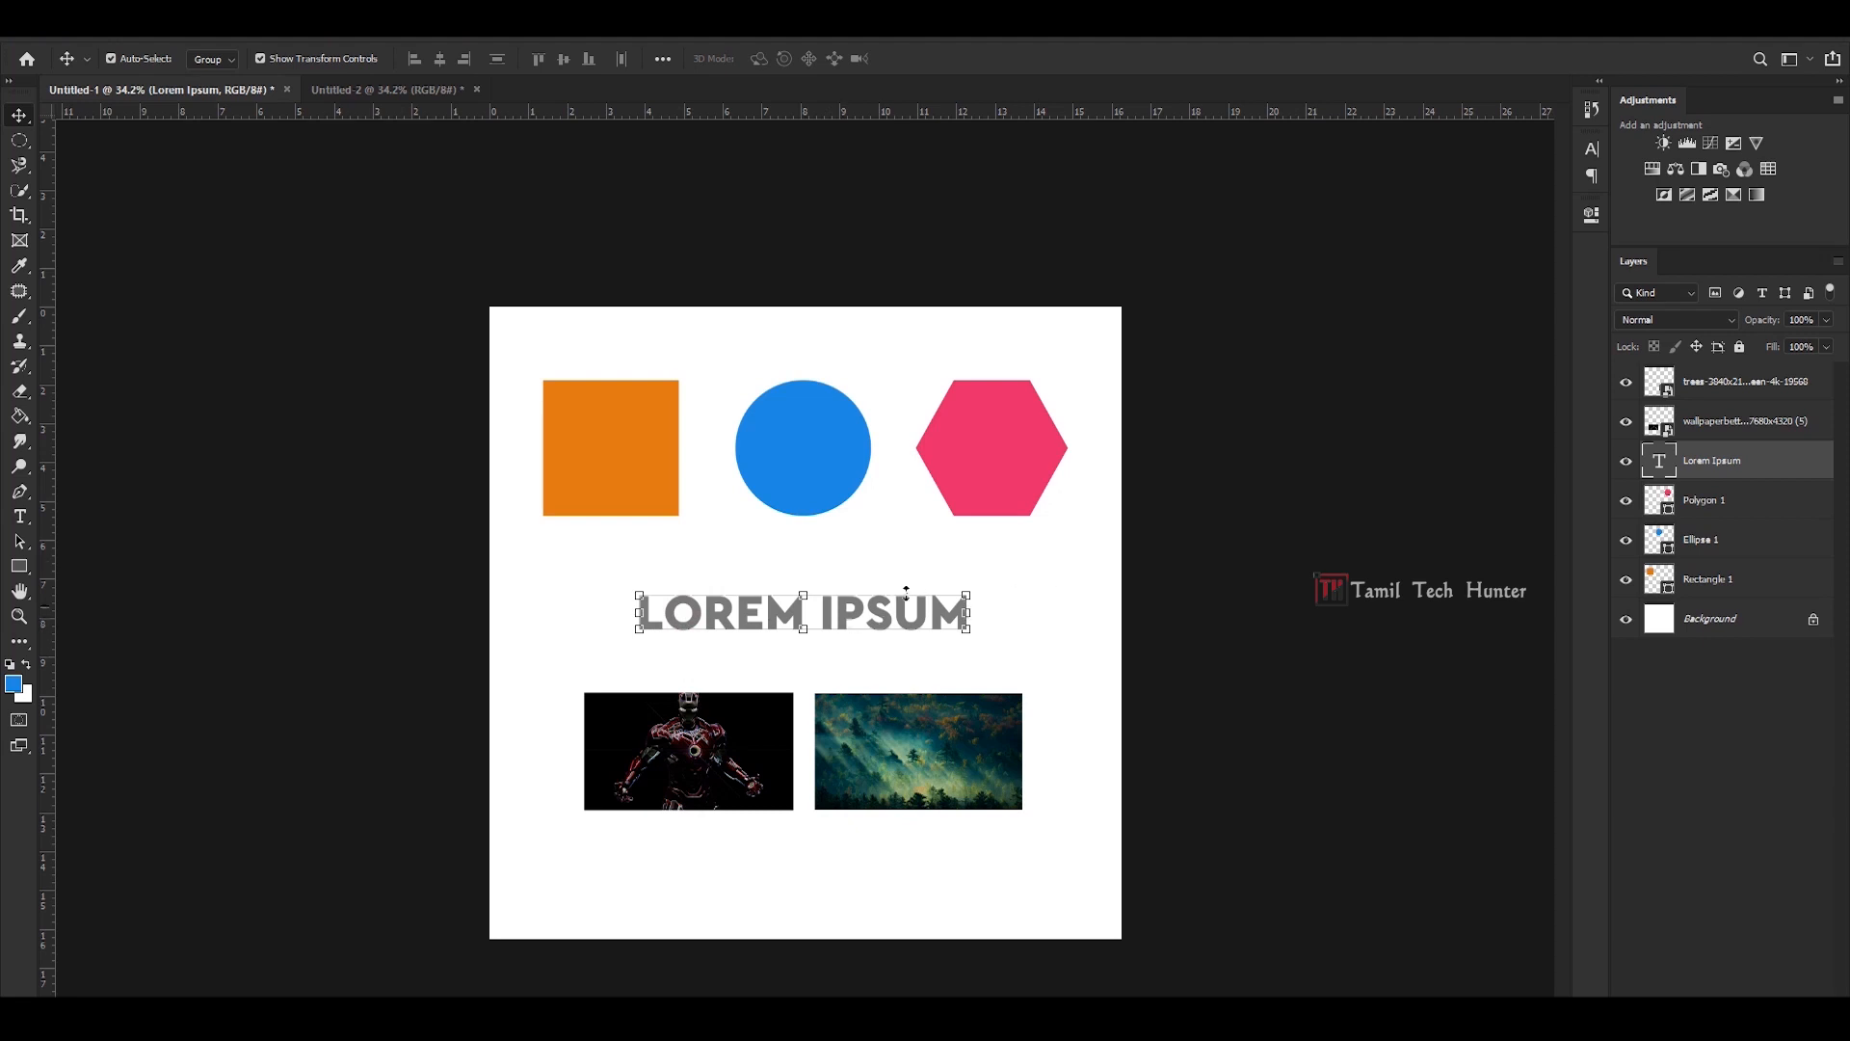
{"action": "left_click", "coordinate": [756, 742]}
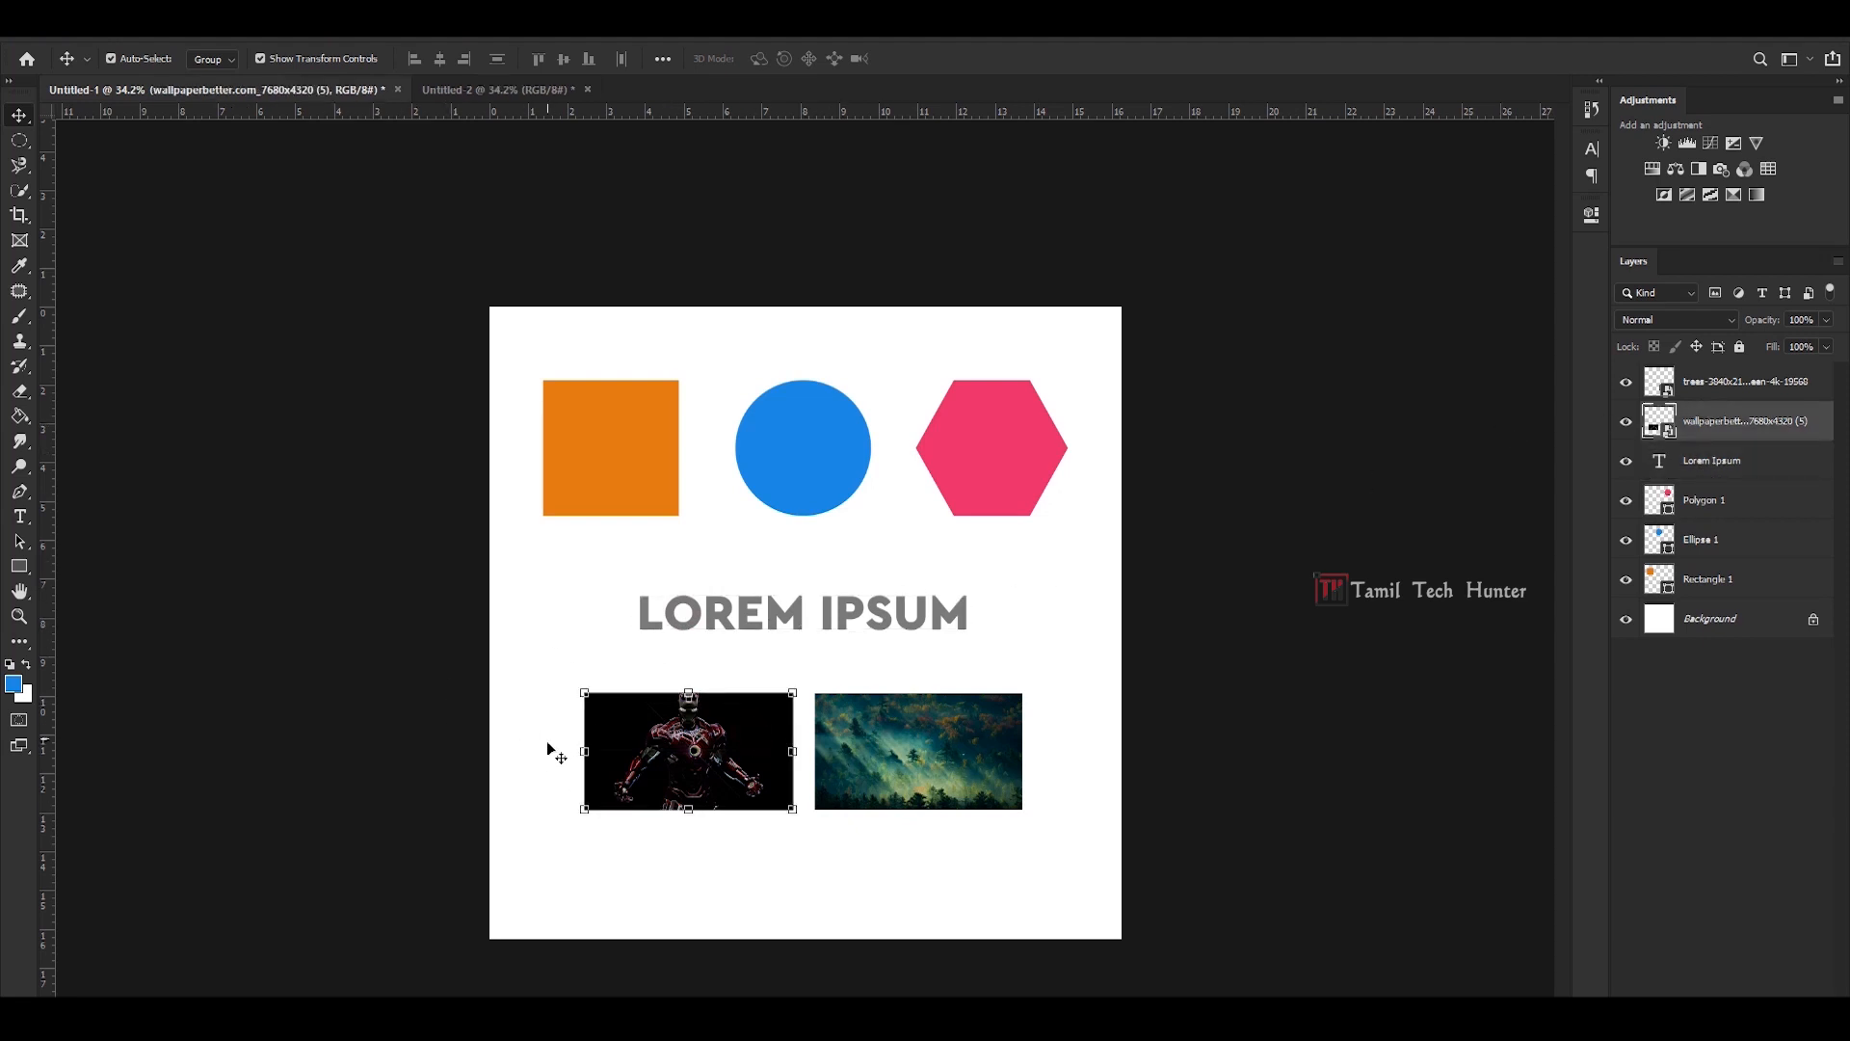
{"action": "left_click", "coordinate": [954, 728]}
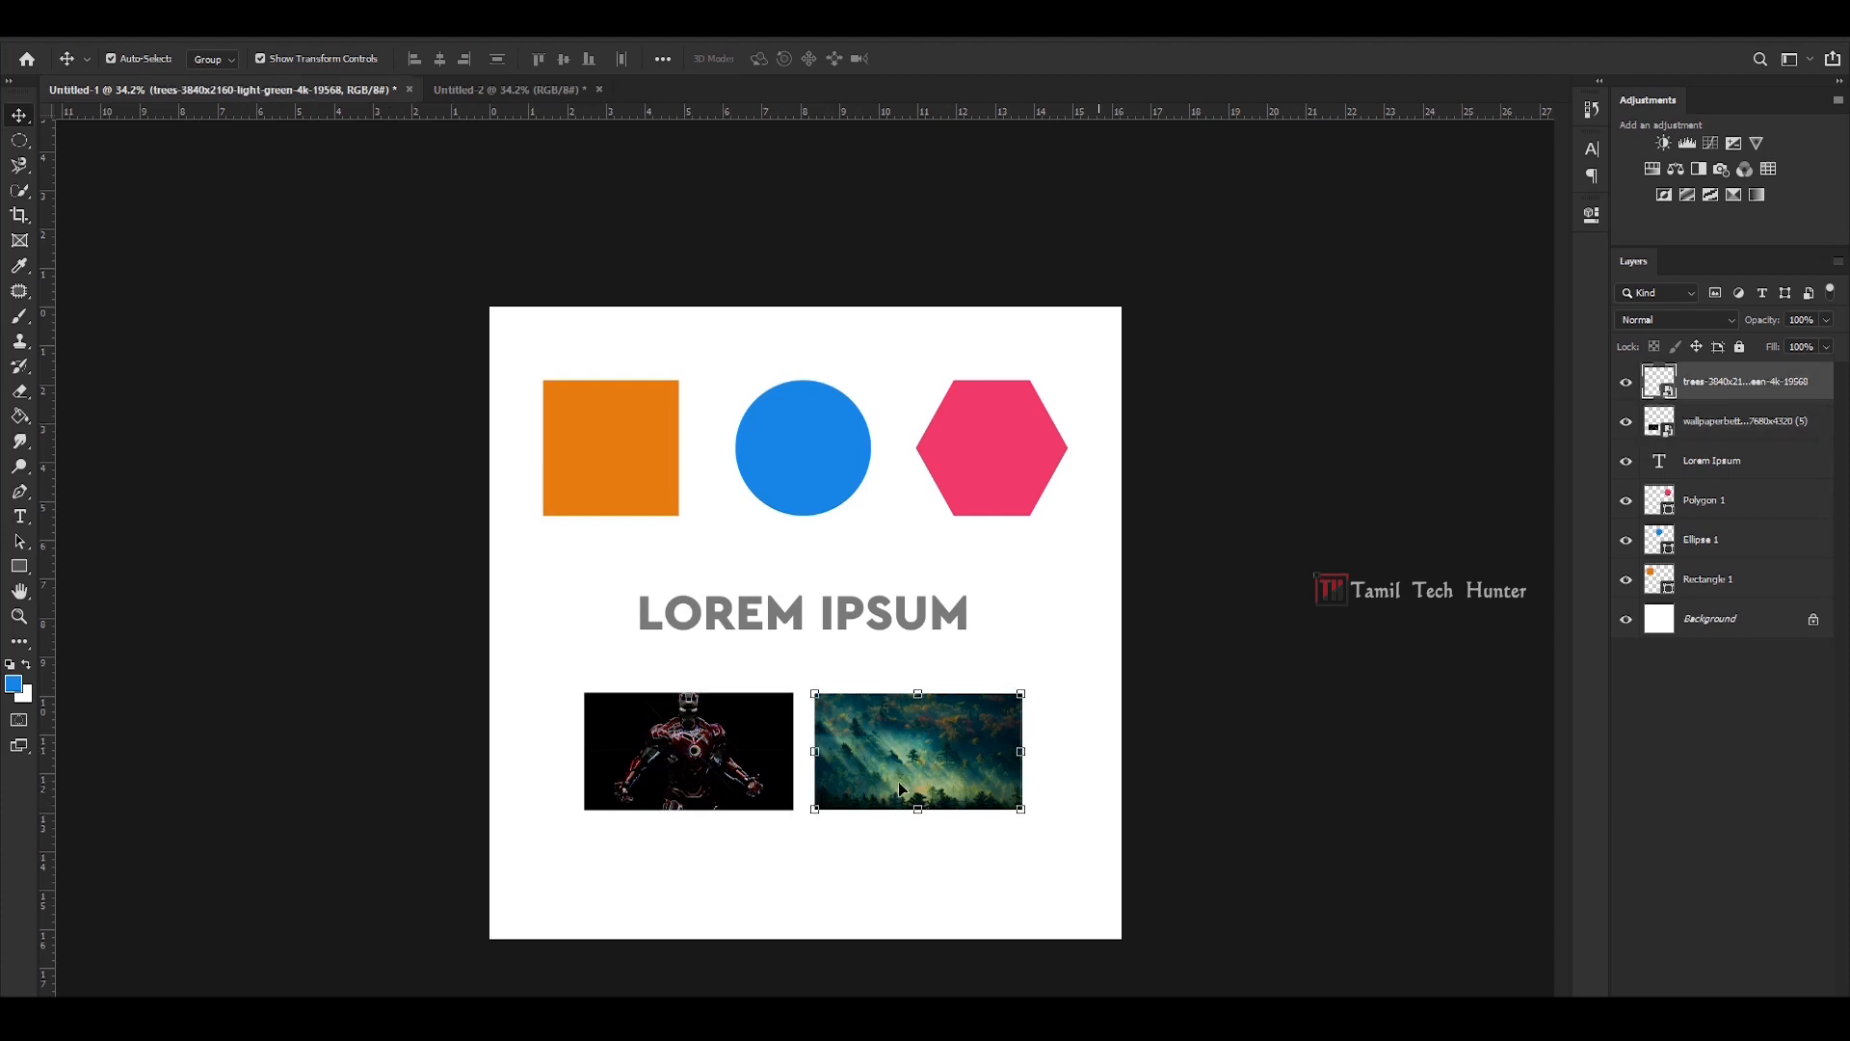
{"action": "left_click", "coordinate": [1737, 626]}
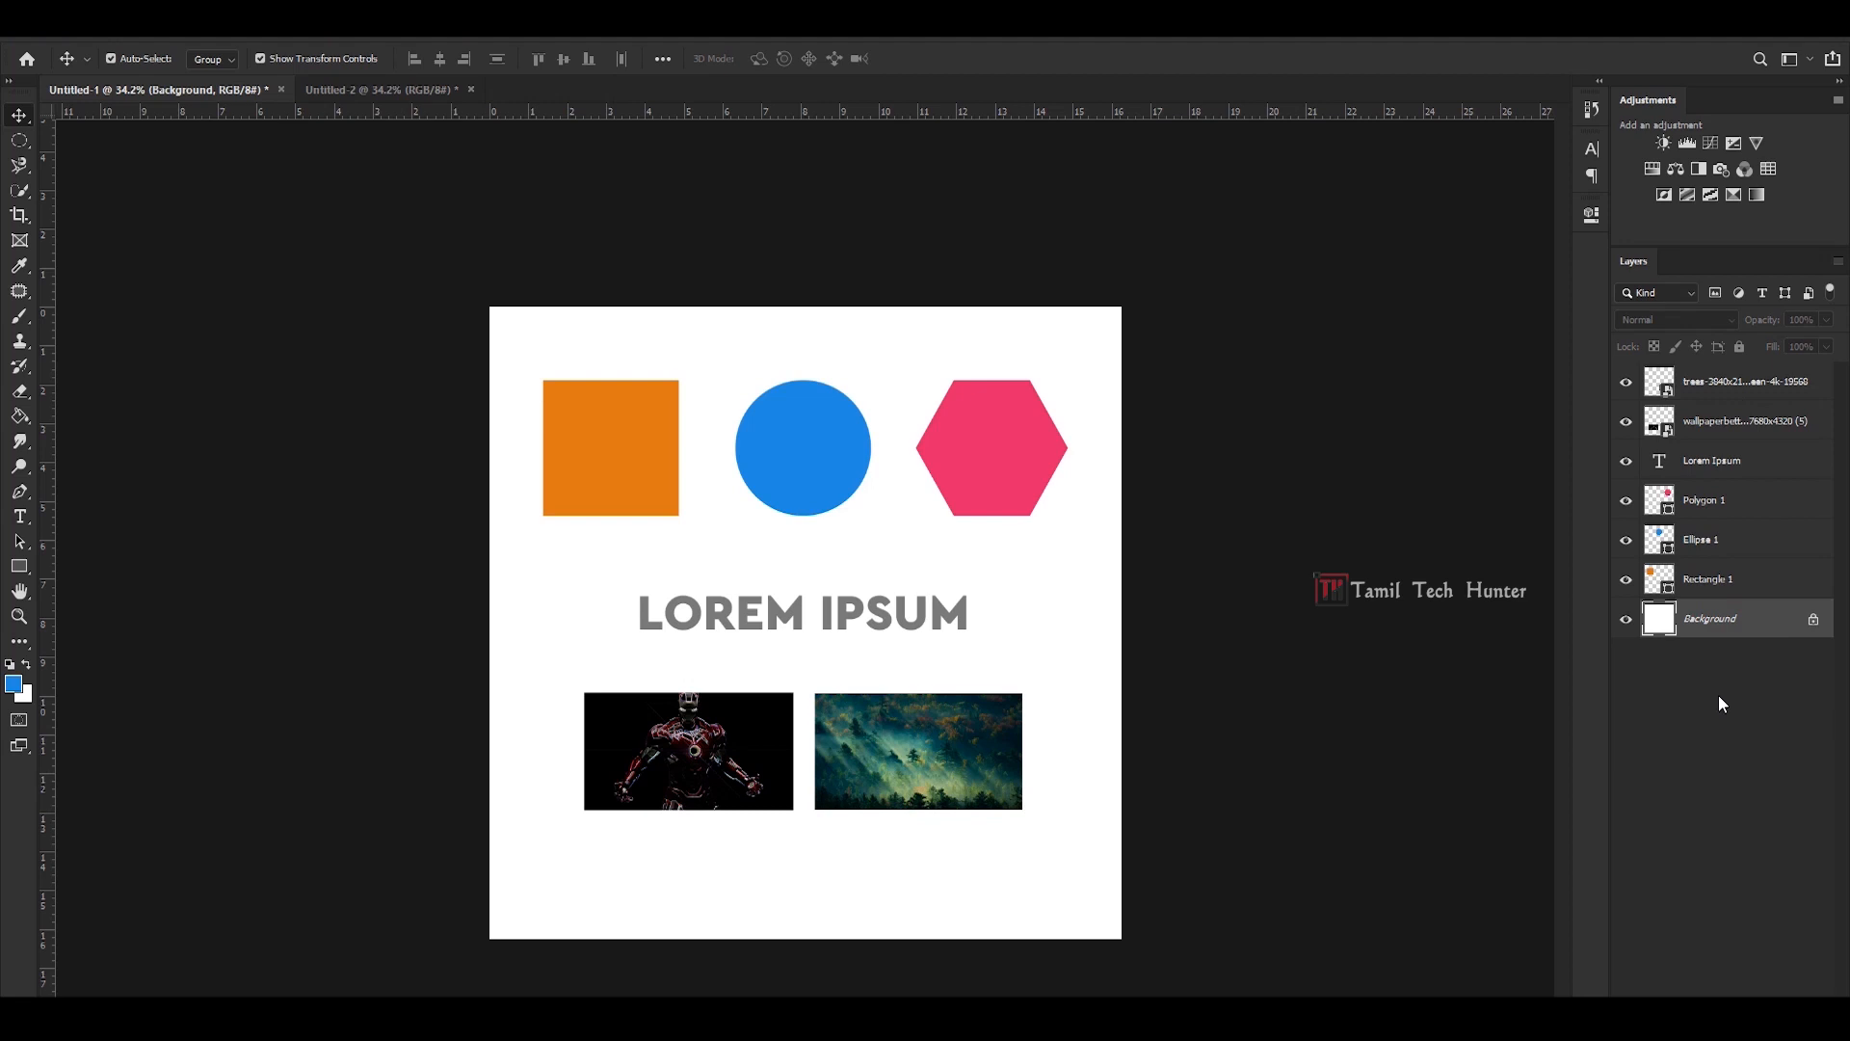
{"action": "left_click", "coordinate": [1695, 763]}
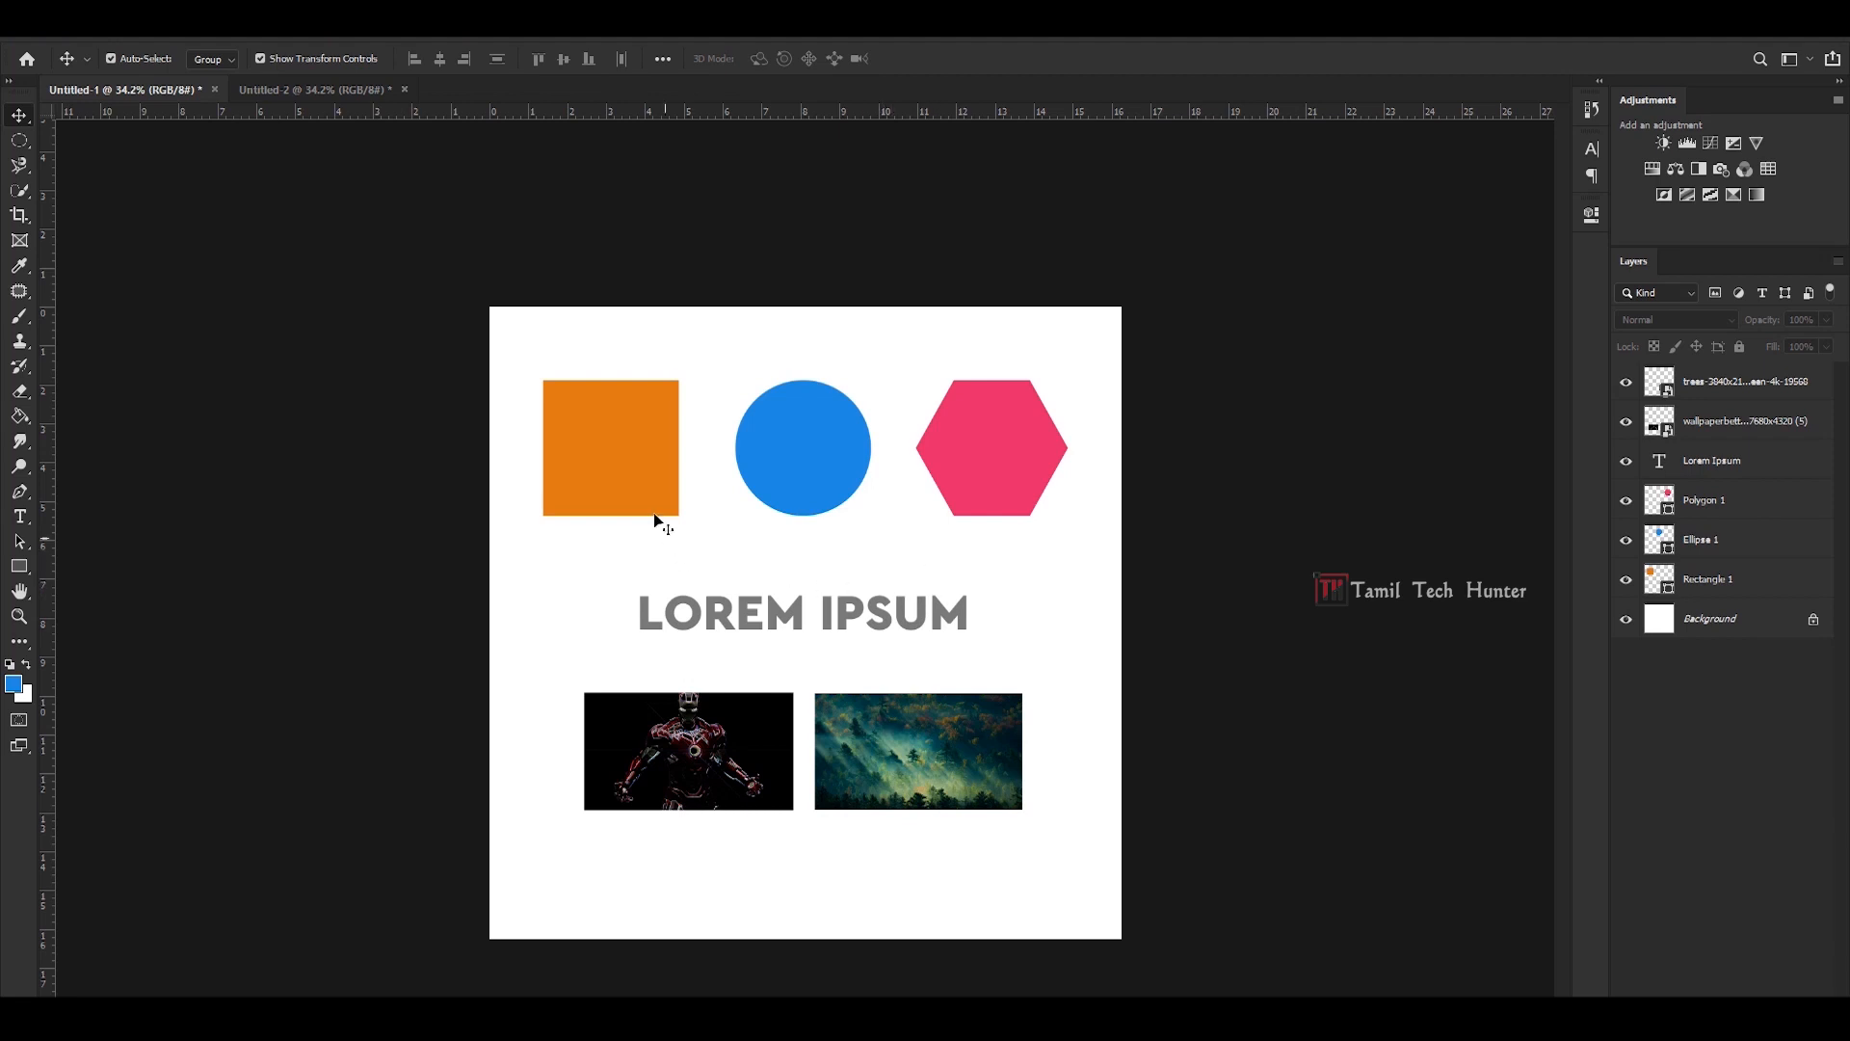
- Select the orange square, the blue circle and the pink hexagon in turn on the canvas
{"action": "left_click", "coordinate": [632, 466]}
{"action": "left_click", "coordinate": [788, 469]}
{"action": "left_click", "coordinate": [983, 450]}
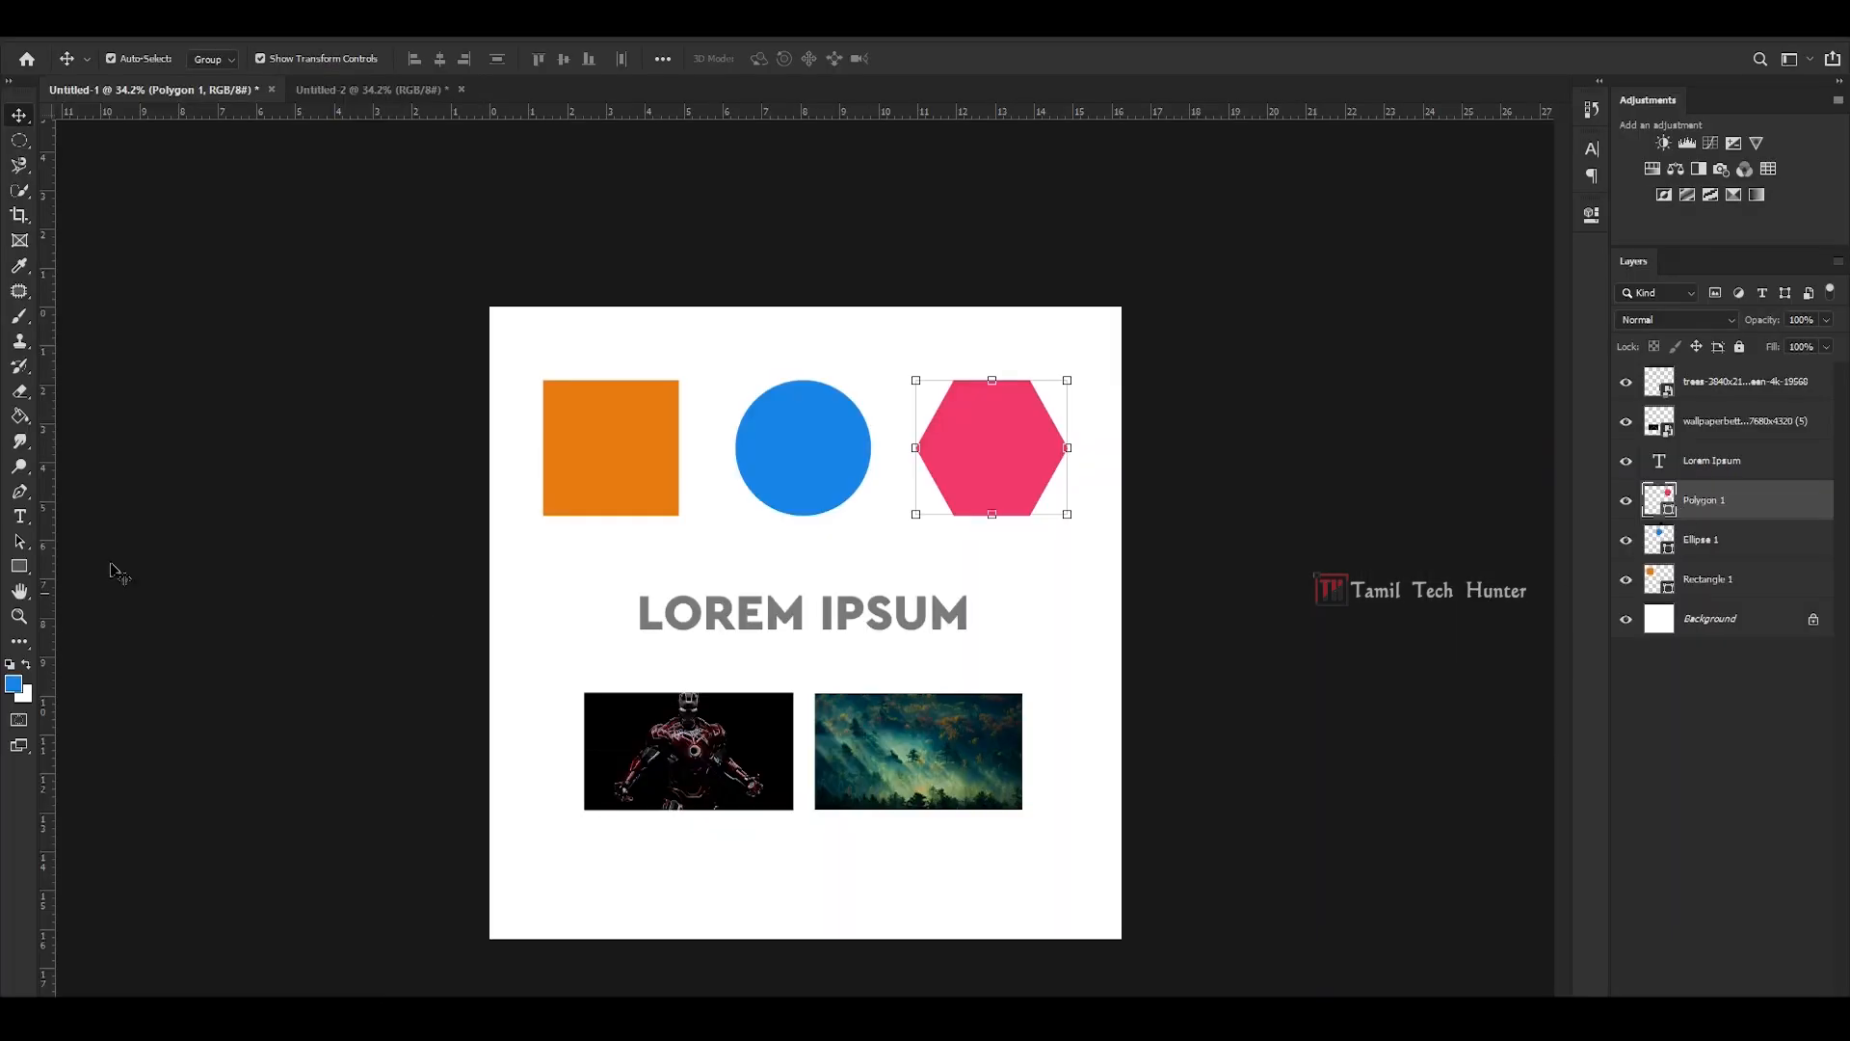
- Look through the shape tool and pen tool variants, return to the Move tool and clear the selection
{"action": "left_click", "coordinate": [20, 572]}
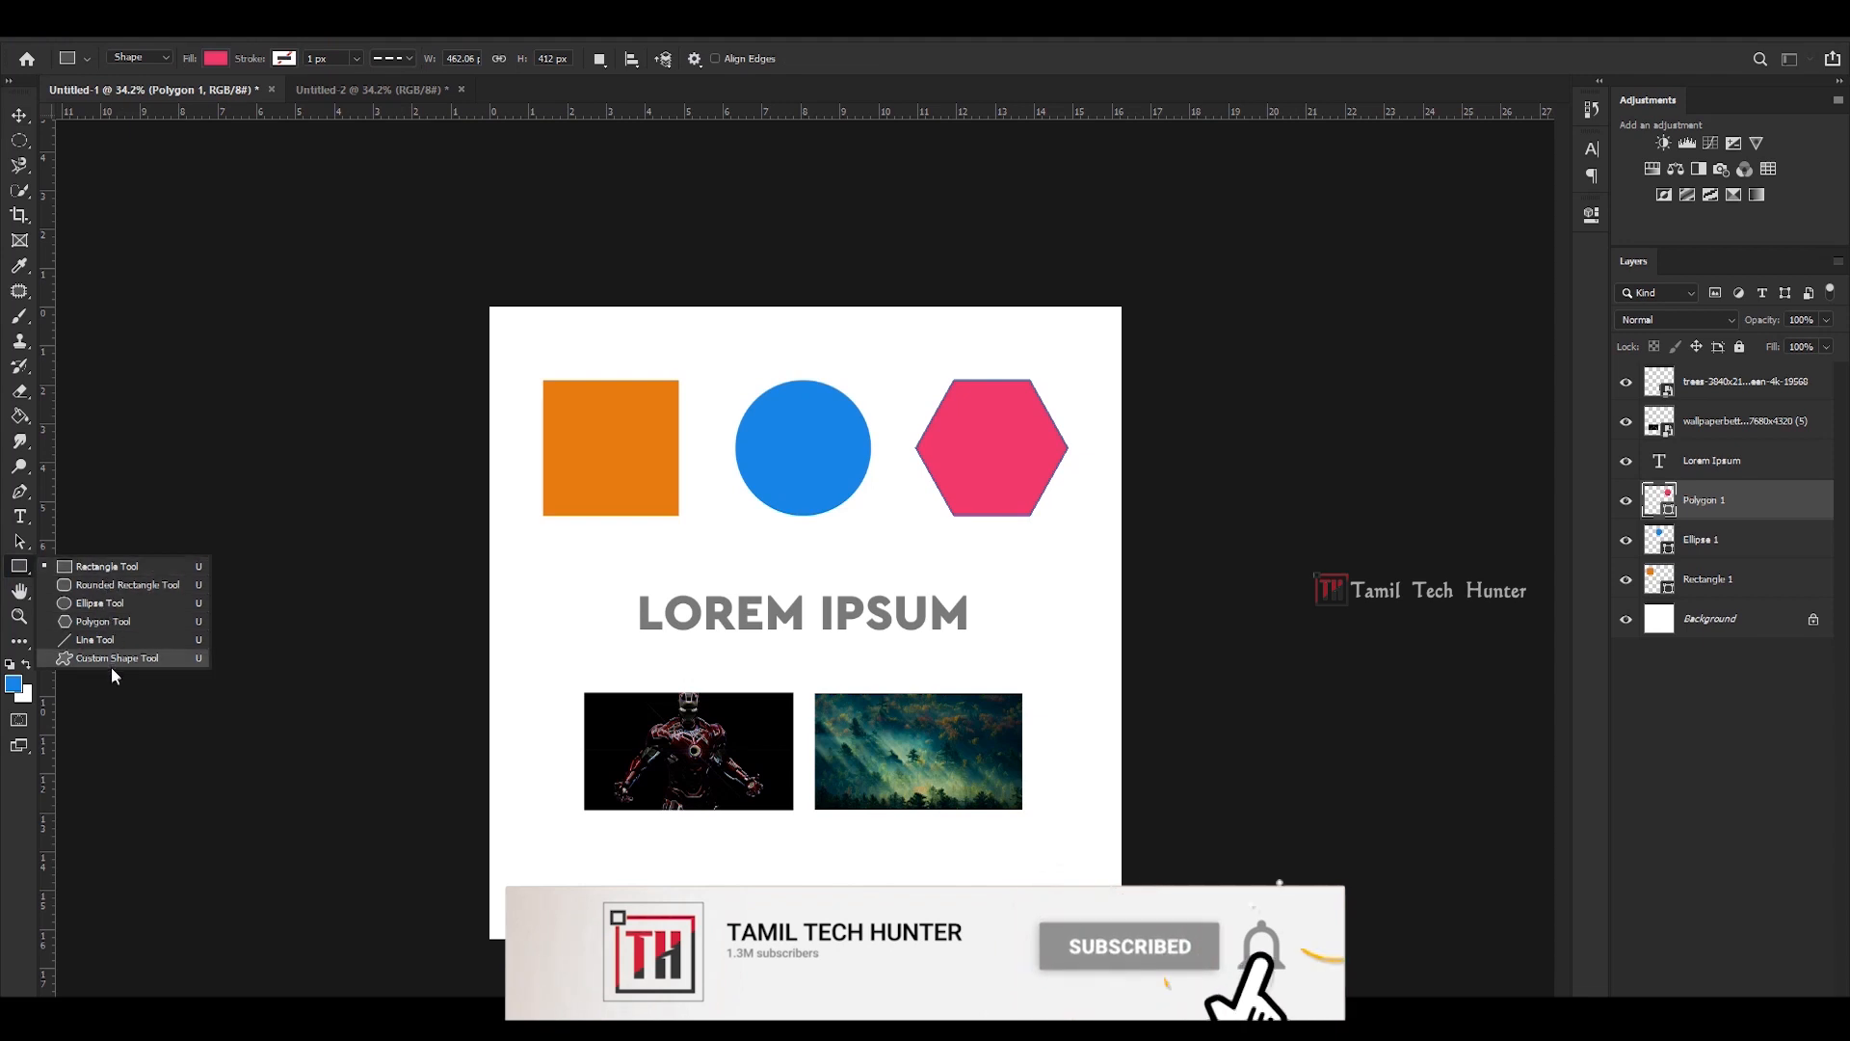
{"action": "left_click", "coordinate": [19, 493]}
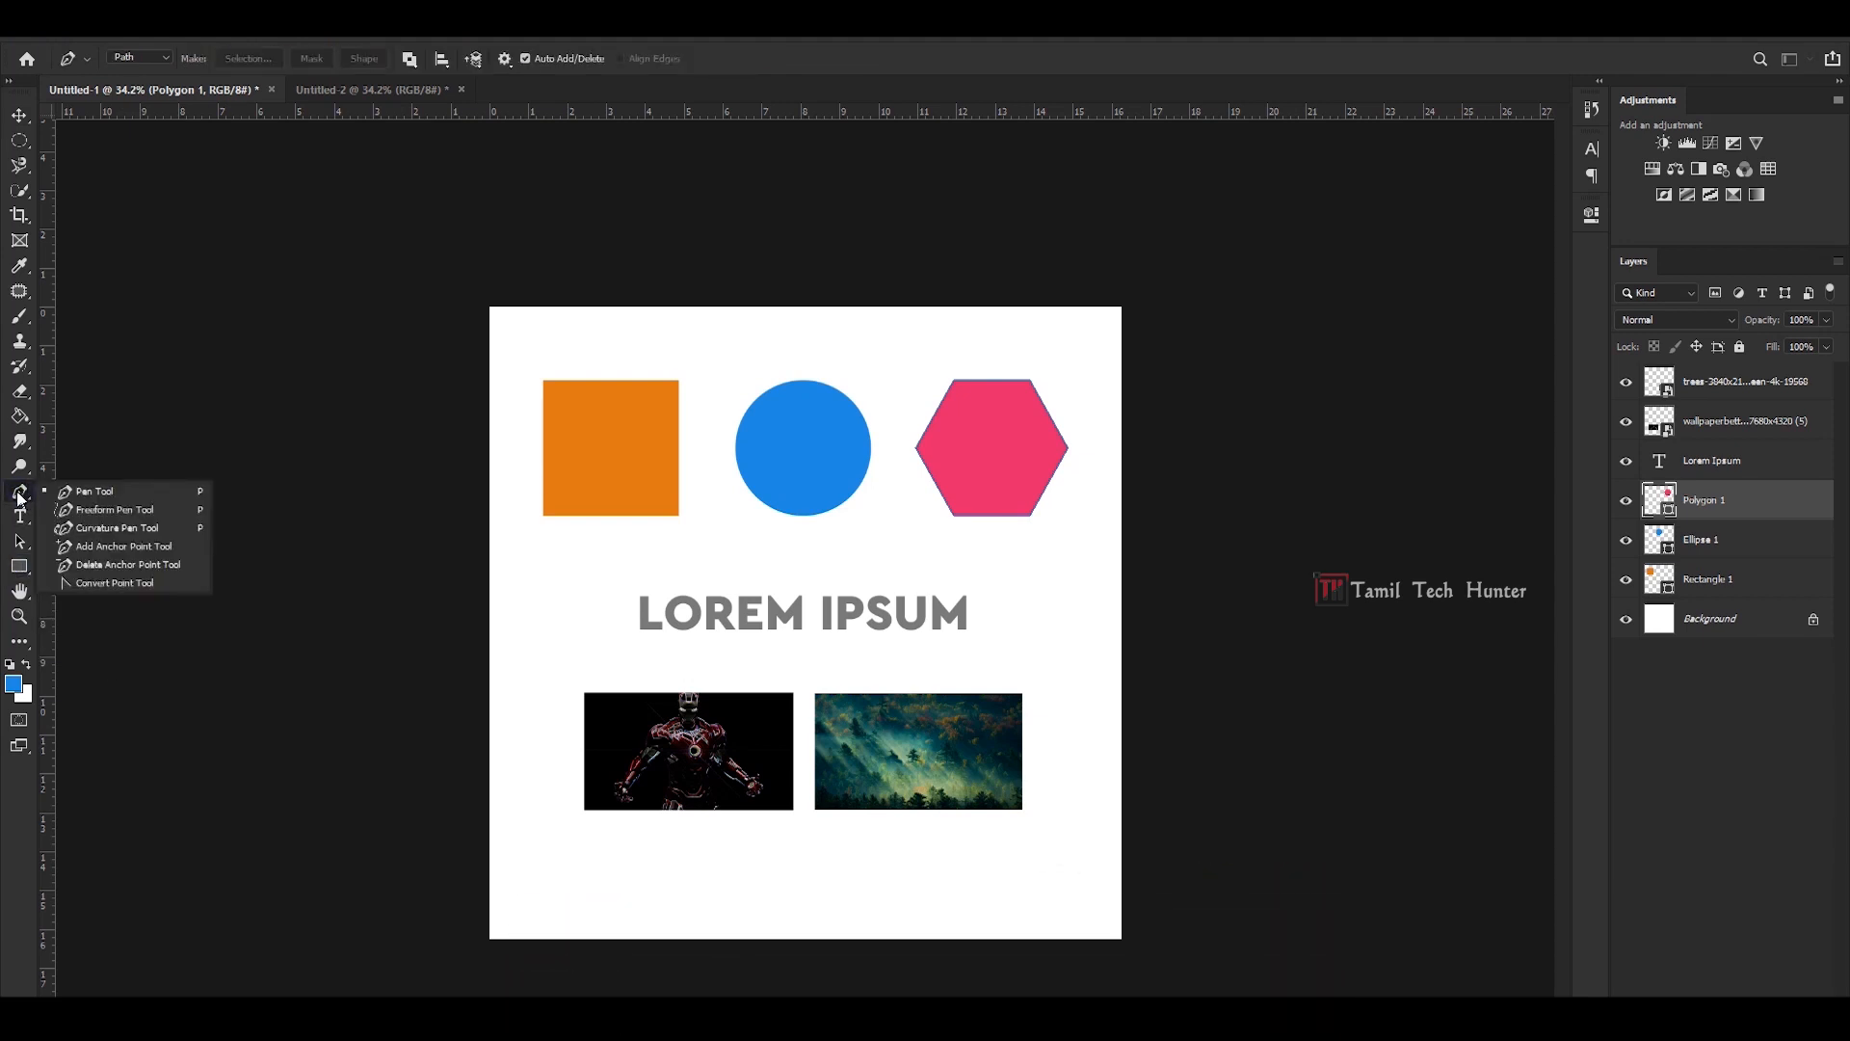
{"action": "left_click", "coordinate": [93, 492]}
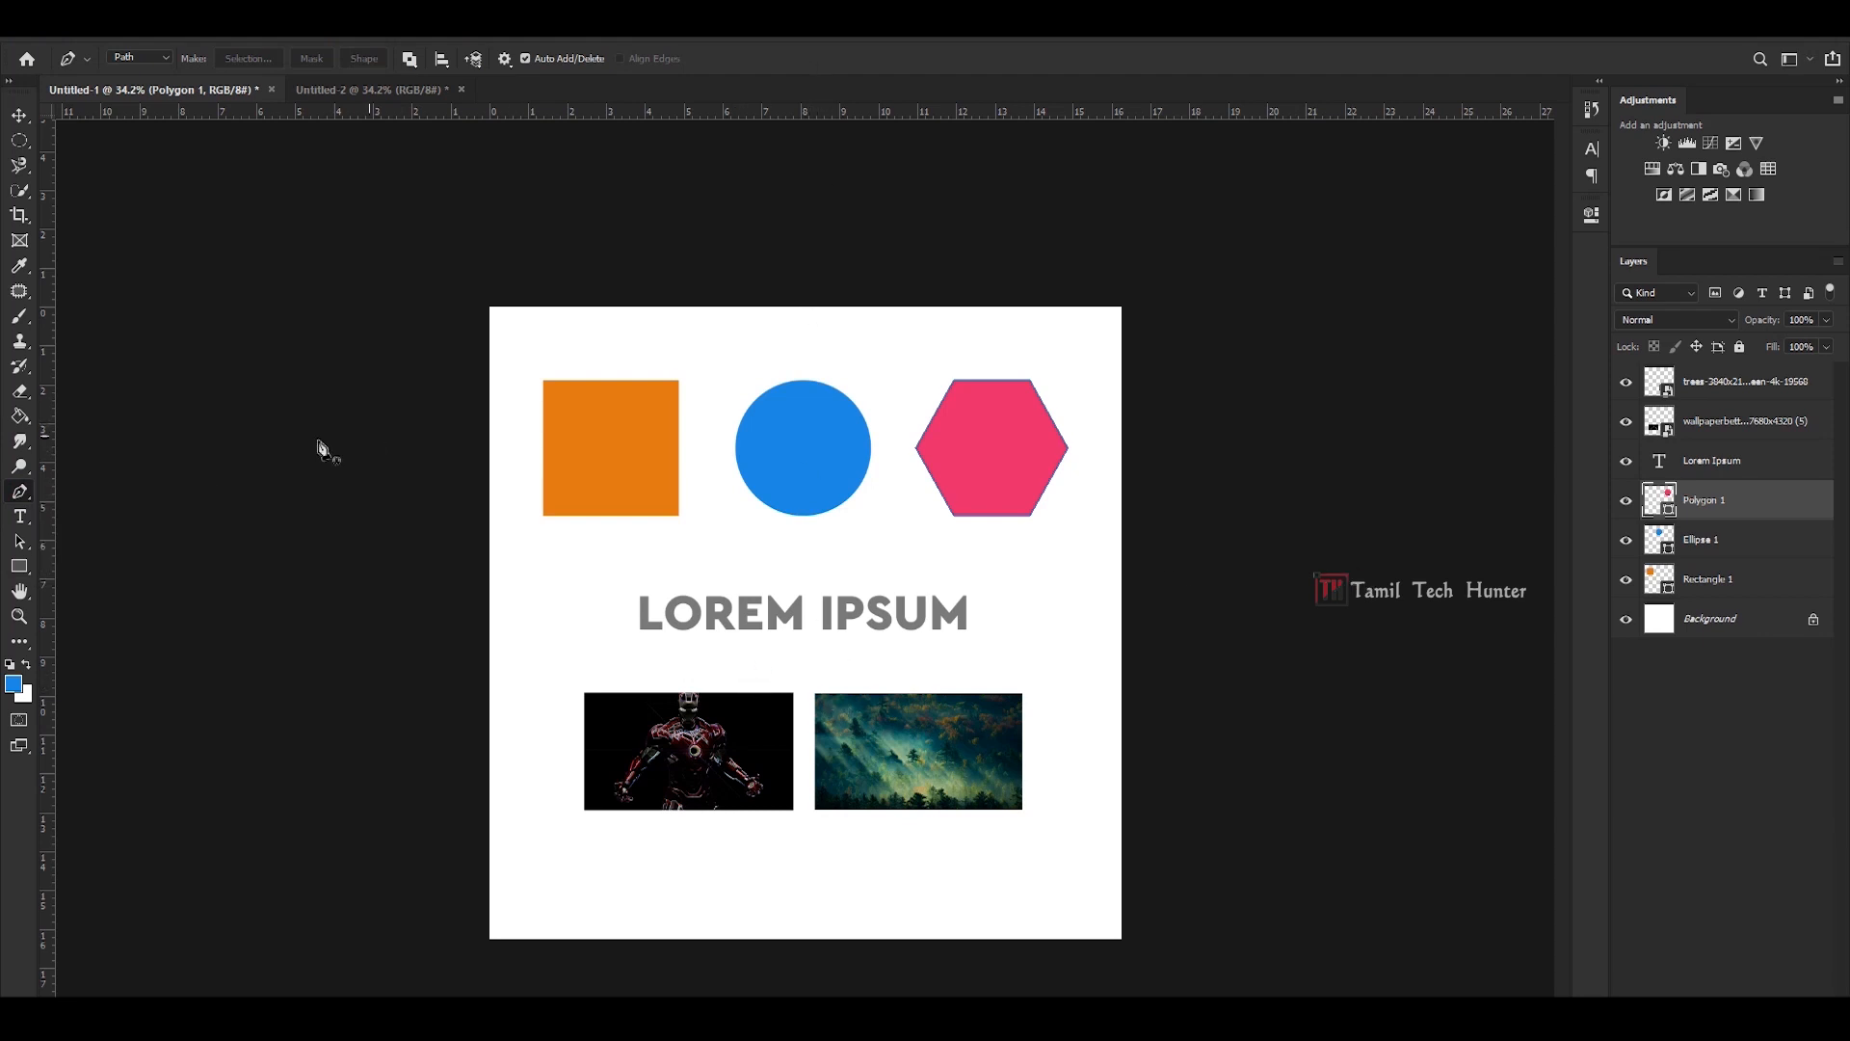
{"action": "left_click", "coordinate": [21, 116]}
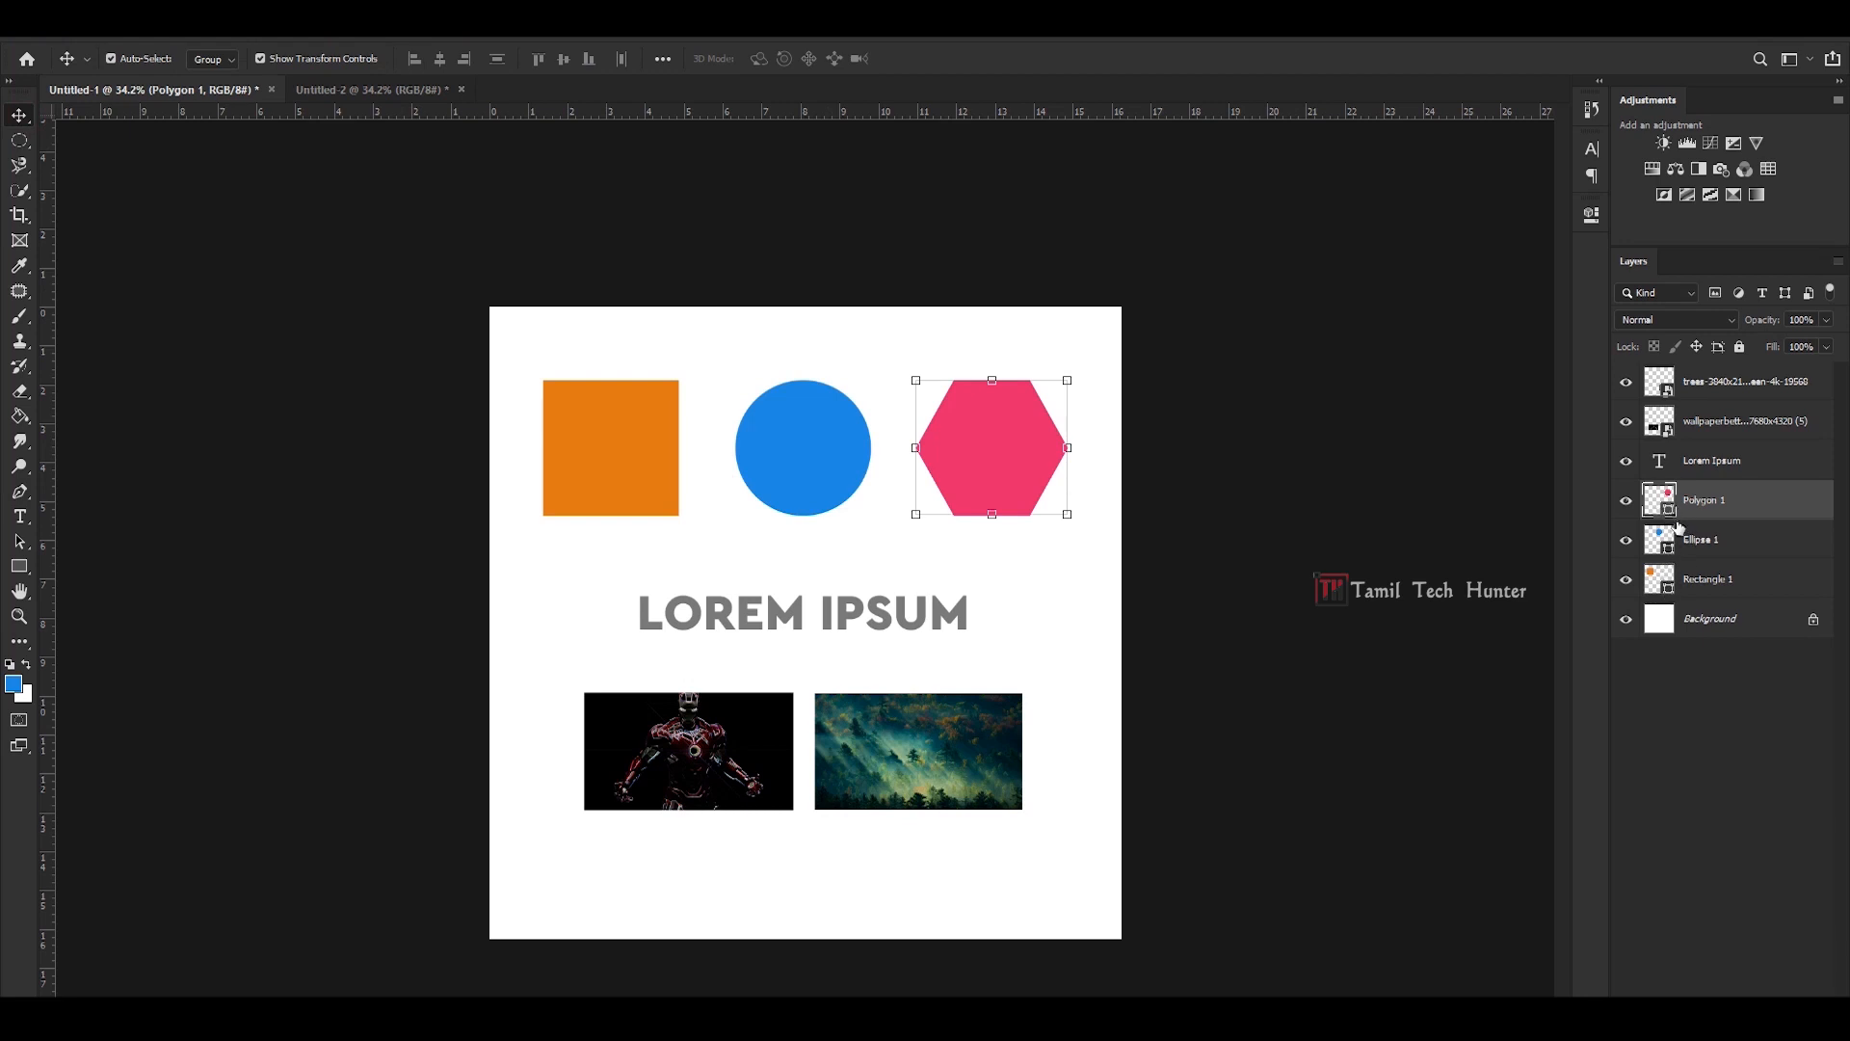
{"action": "left_click", "coordinate": [1032, 558]}
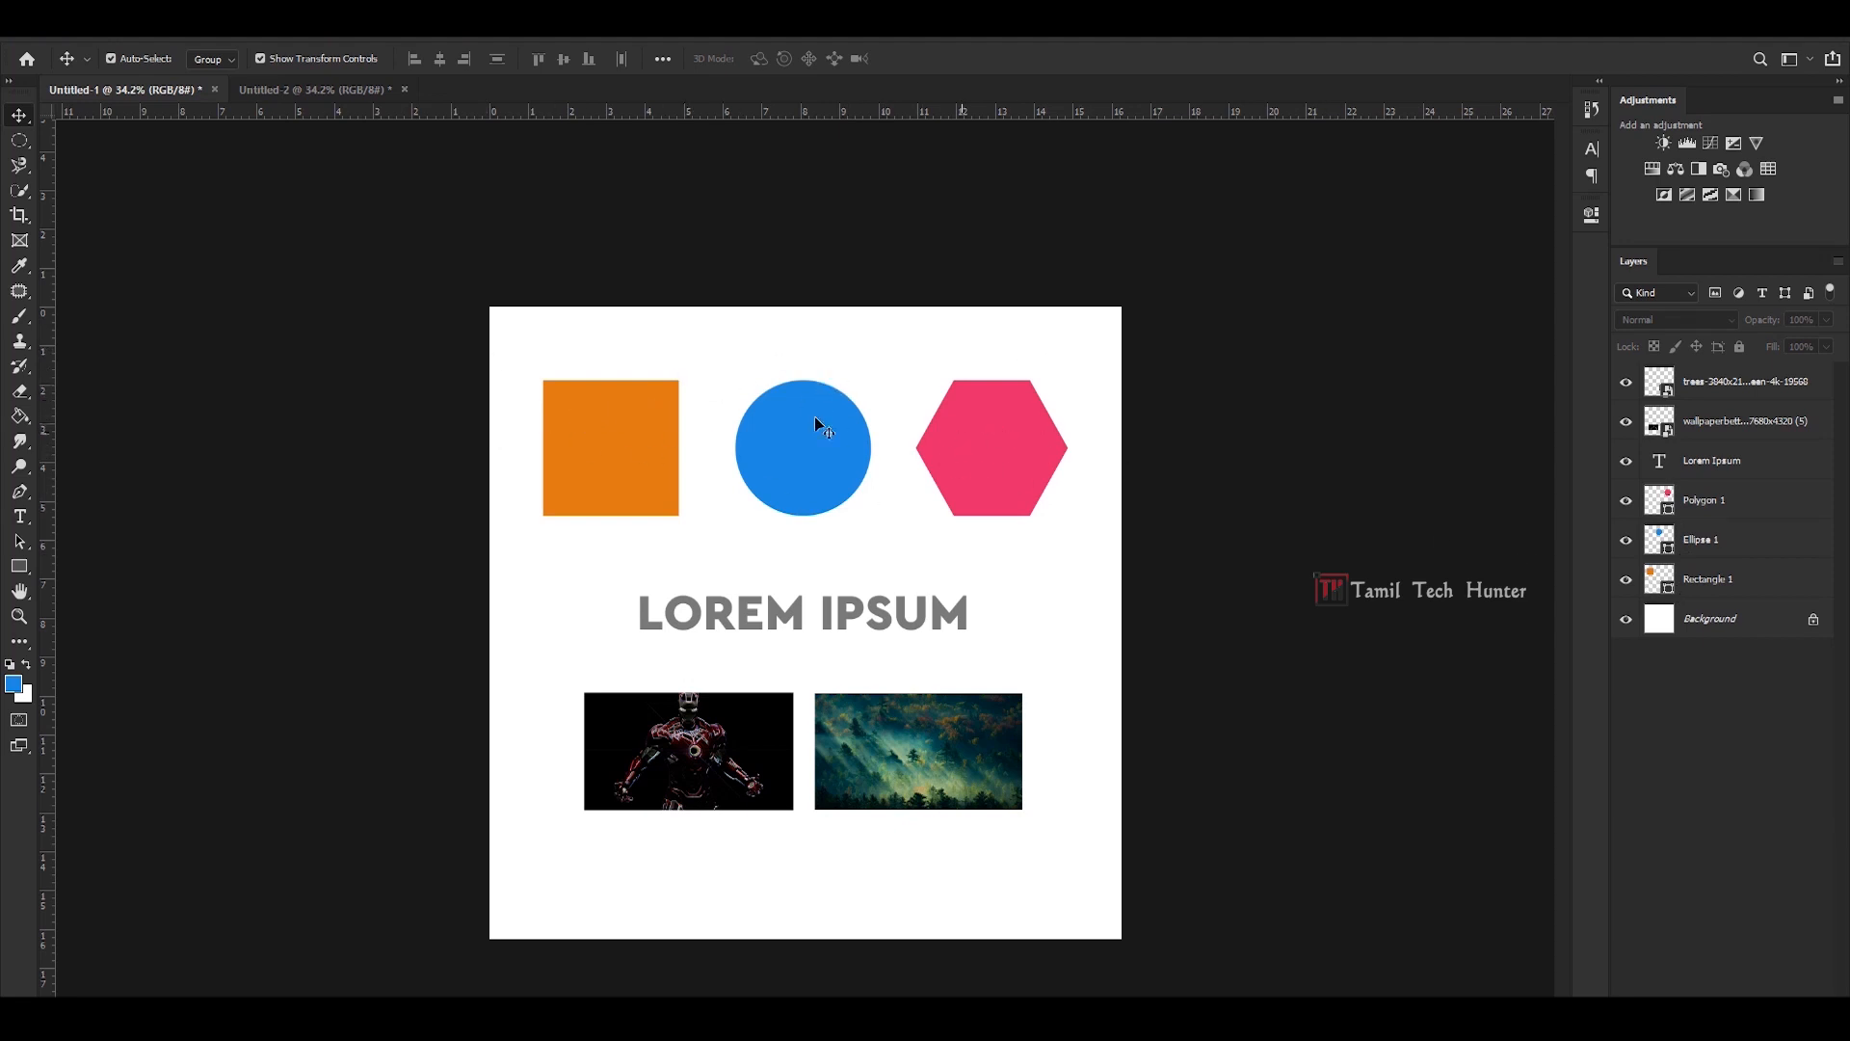
- Move the LOREM IPSUM text slightly upward on the canvas, keeping its layer selected
{"action": "left_click", "coordinate": [723, 621]}
{"action": "left_click_drag", "start_coordinate": [738, 626], "coordinate": [745, 608]}
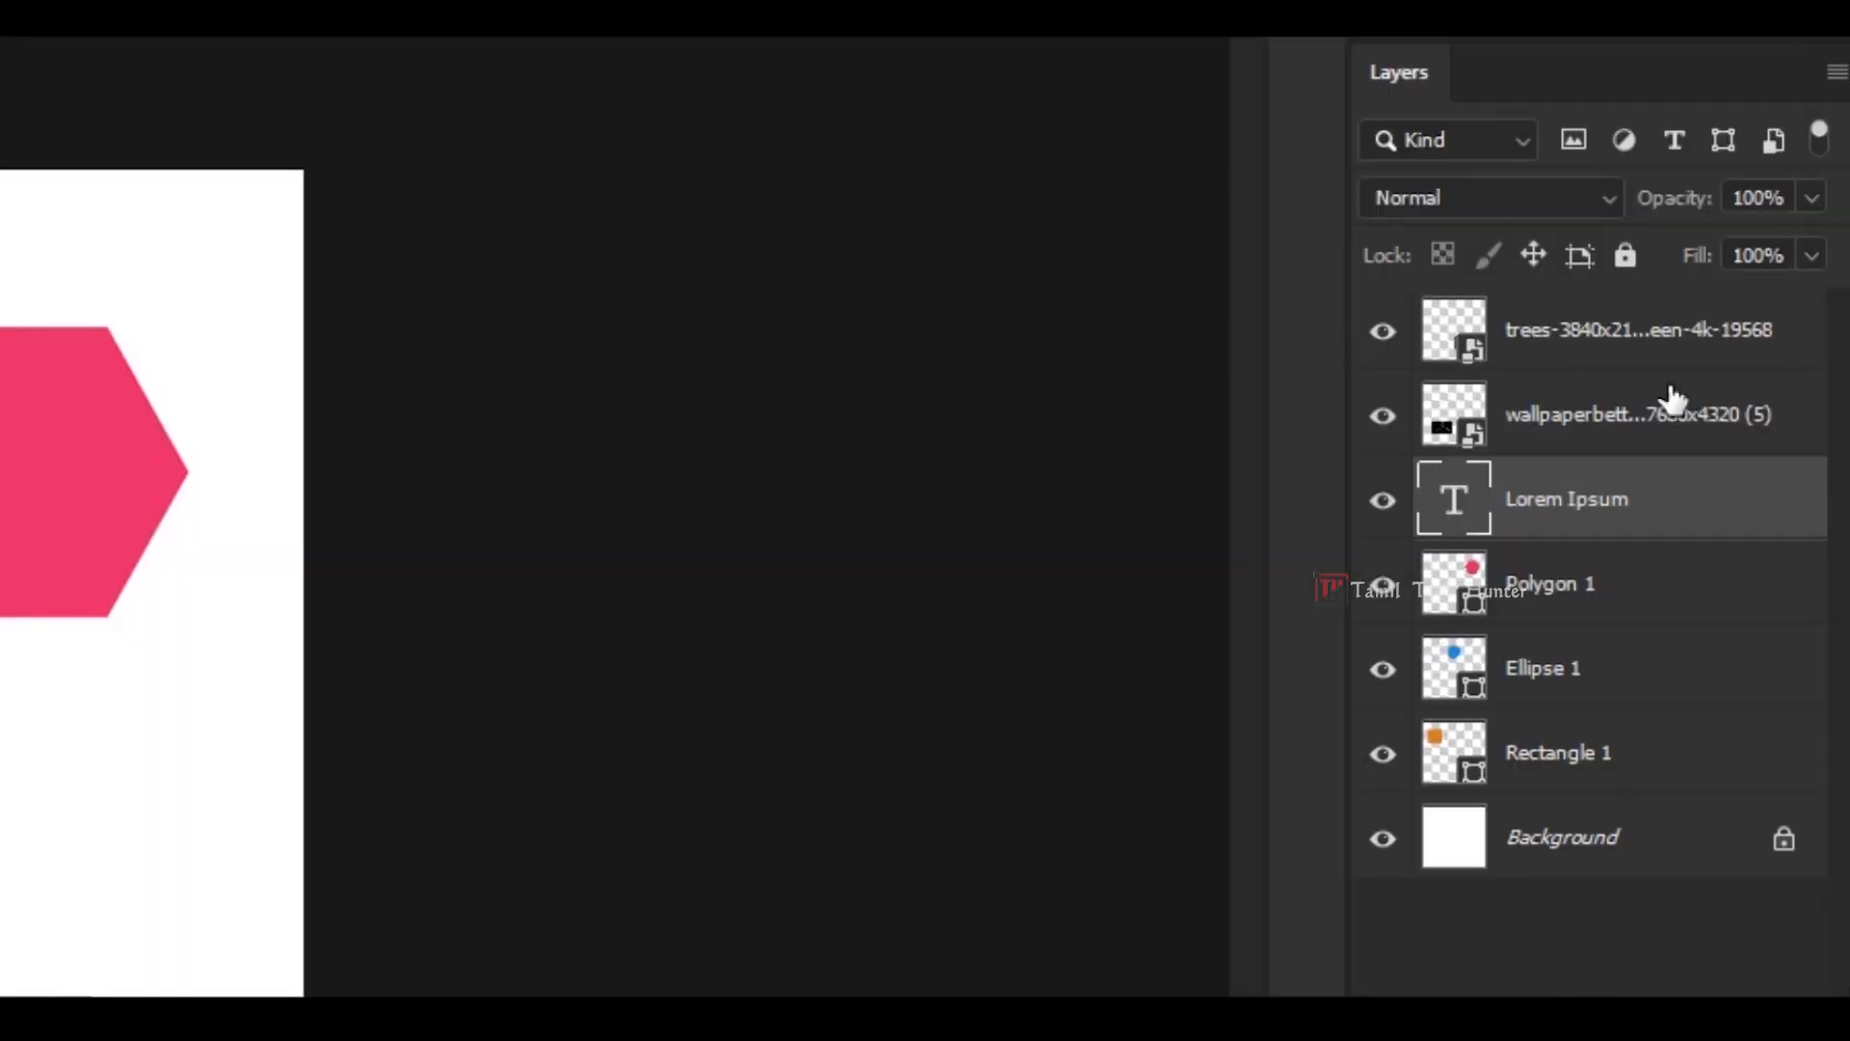
{"action": "left_click", "coordinate": [1445, 497]}
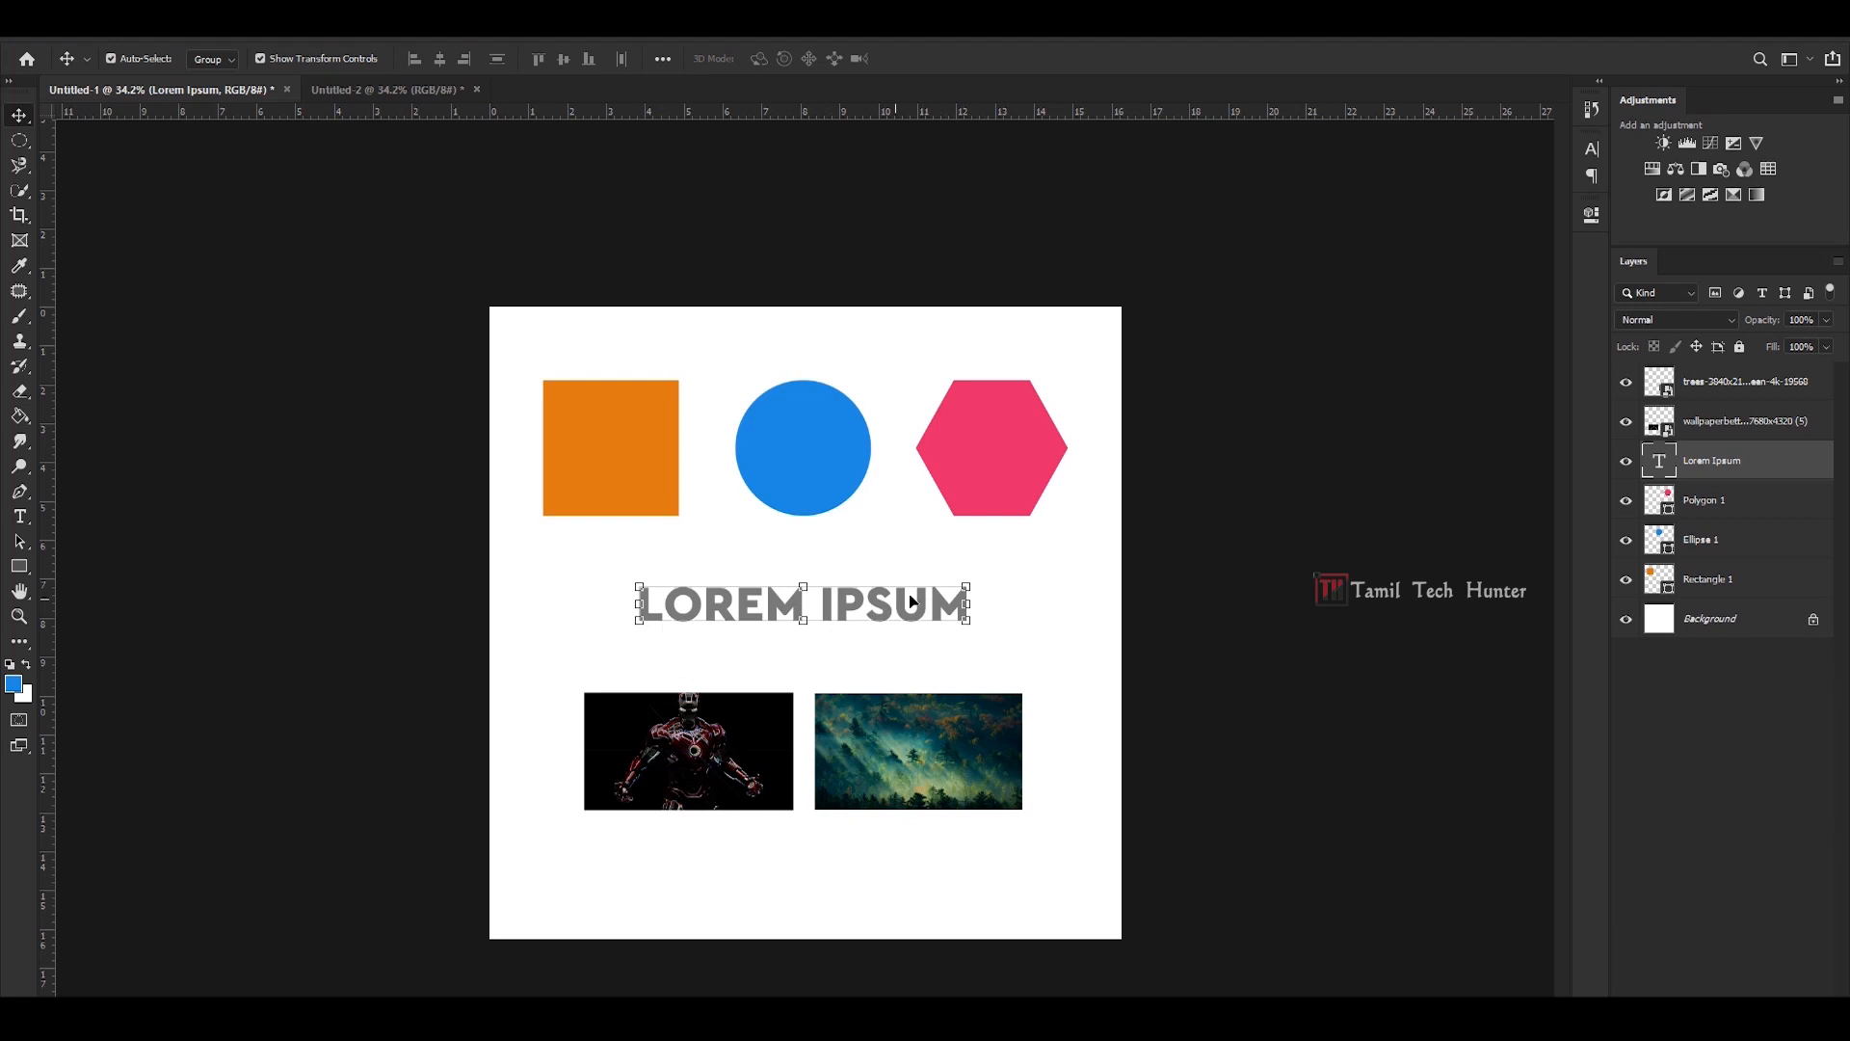
- Select the wallpaper image, trees image and Ellipse 1 layers one at a time in the layer list, and clear the selection
{"action": "left_click", "coordinate": [1661, 425]}
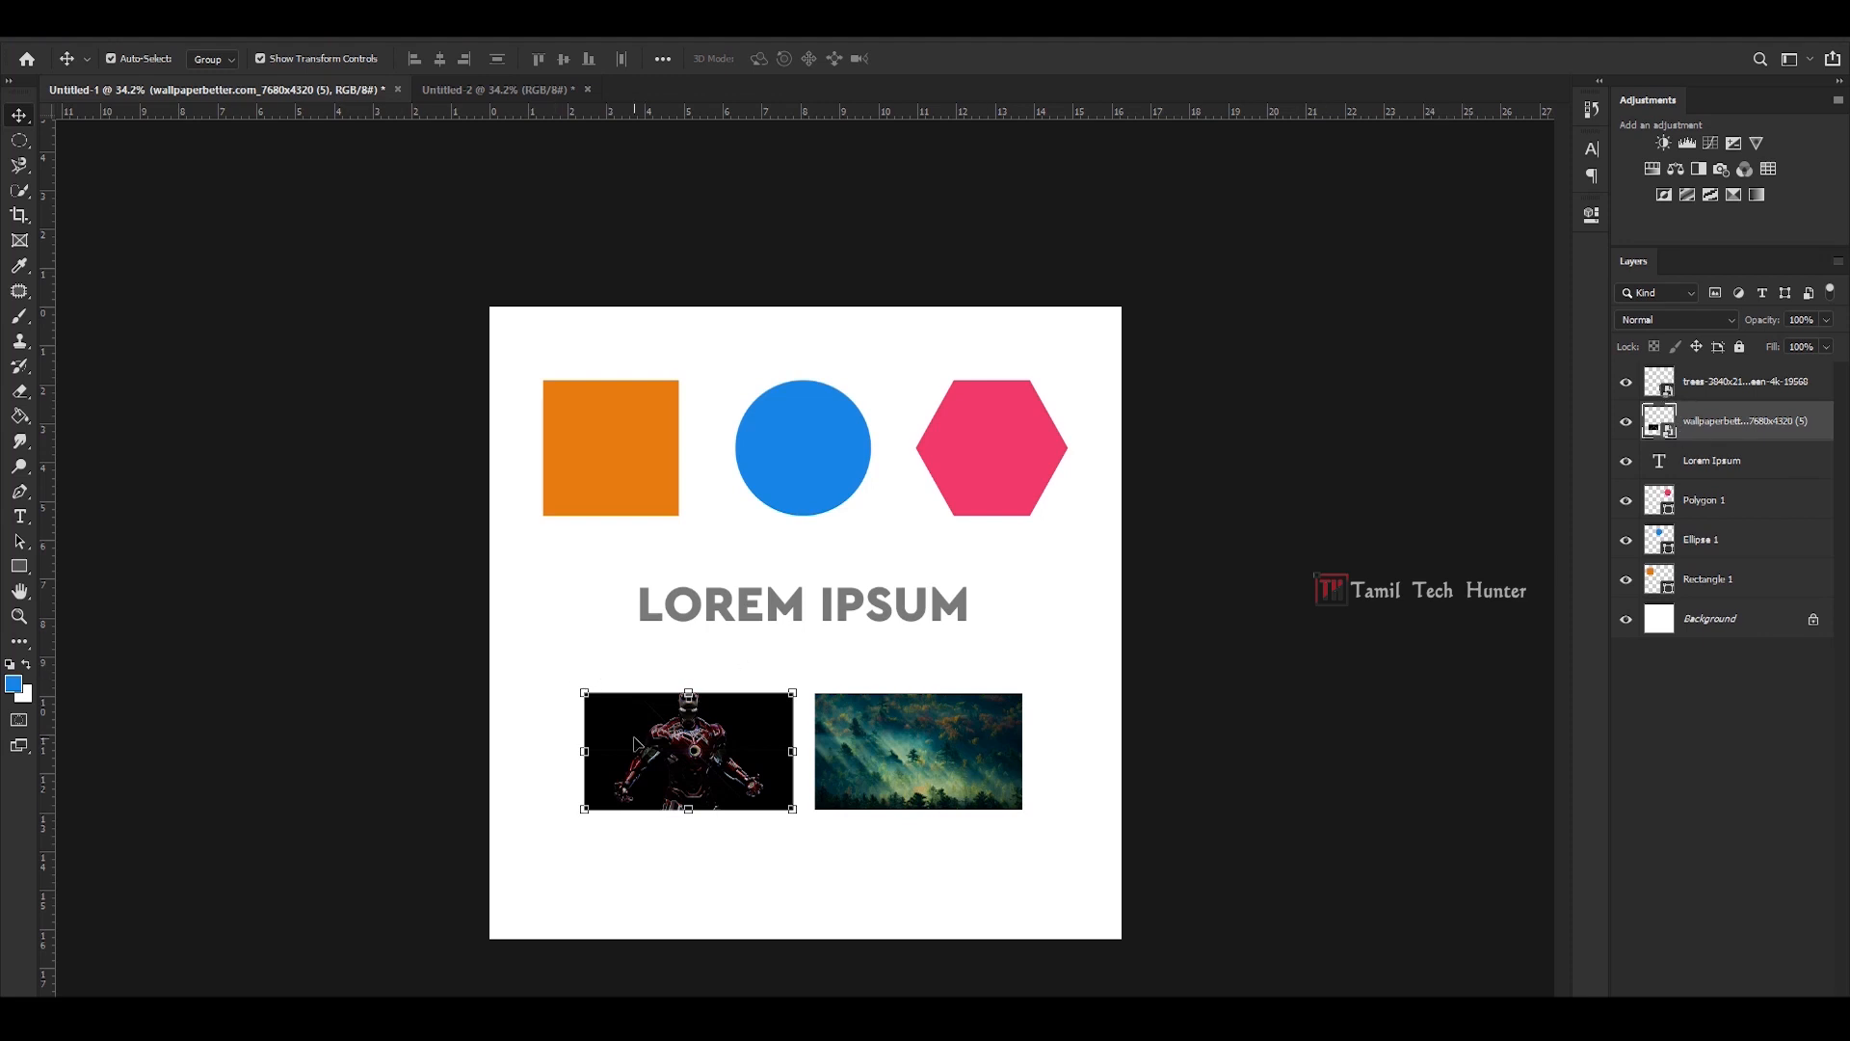
{"action": "left_click", "coordinate": [1754, 384]}
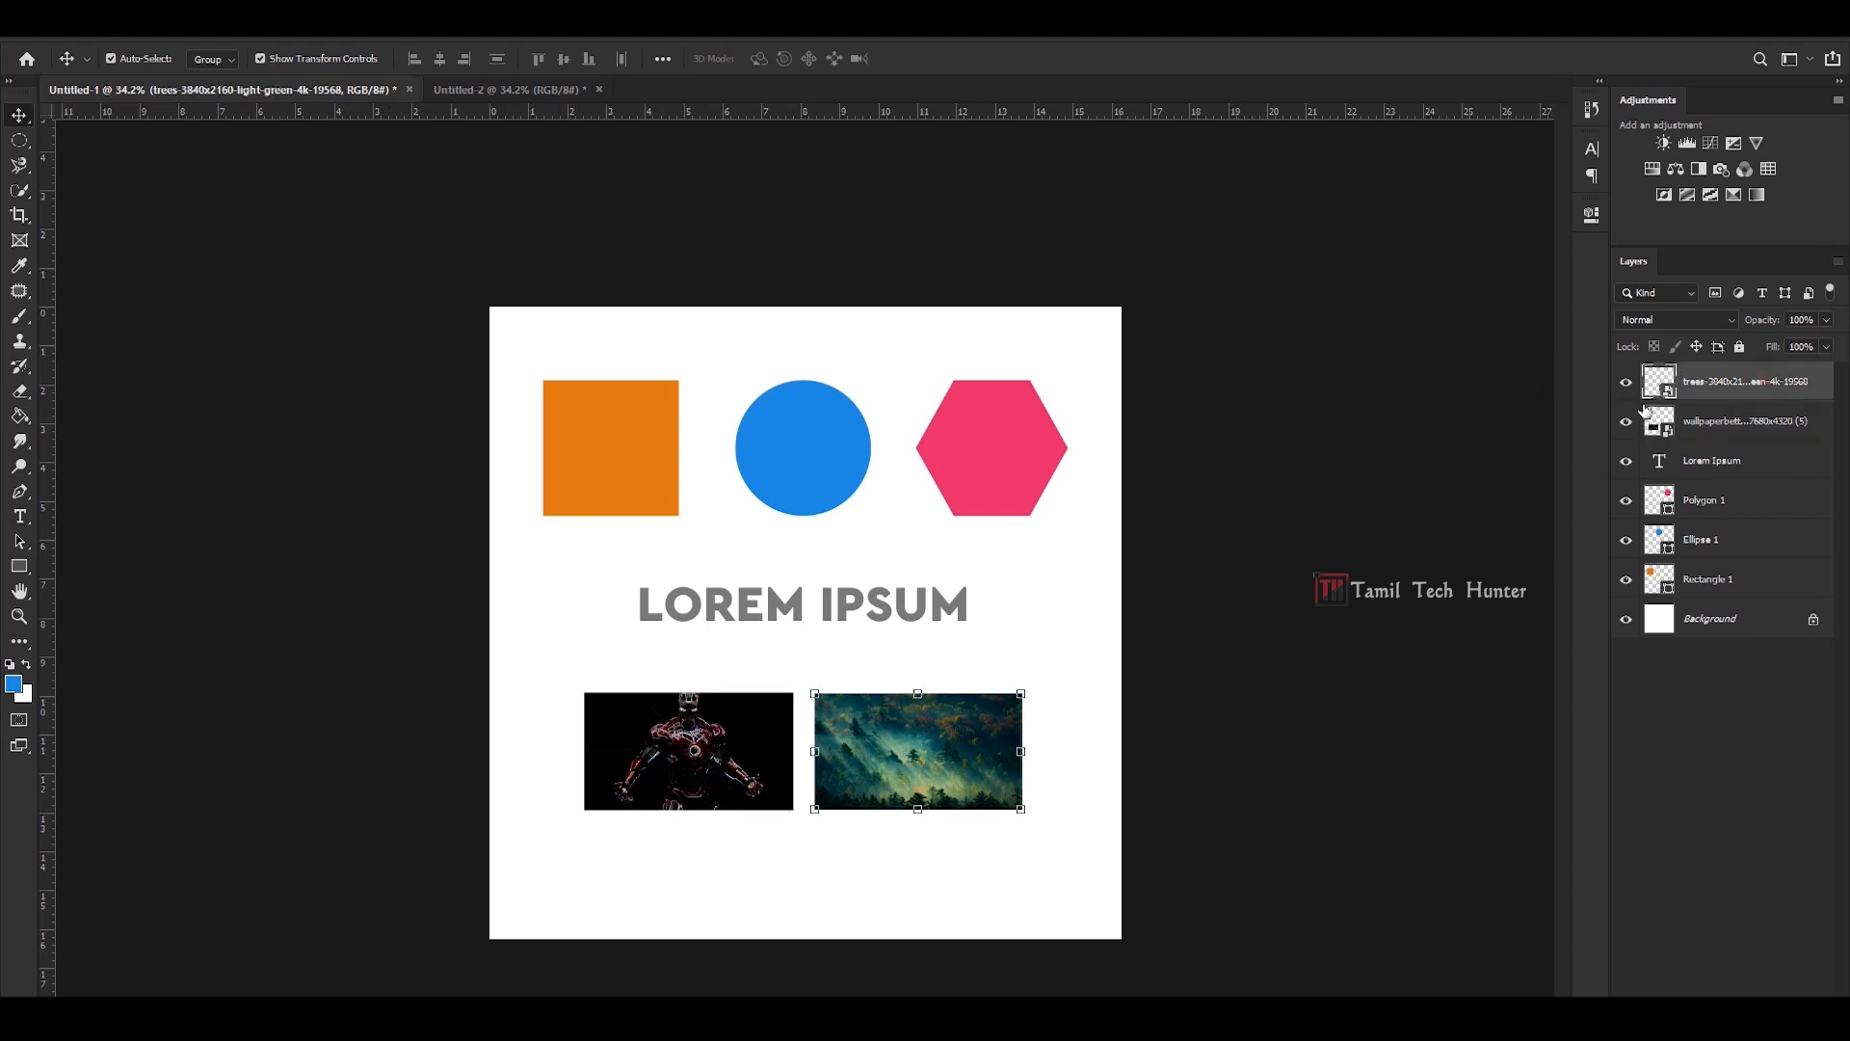
{"action": "left_click", "coordinate": [1058, 873]}
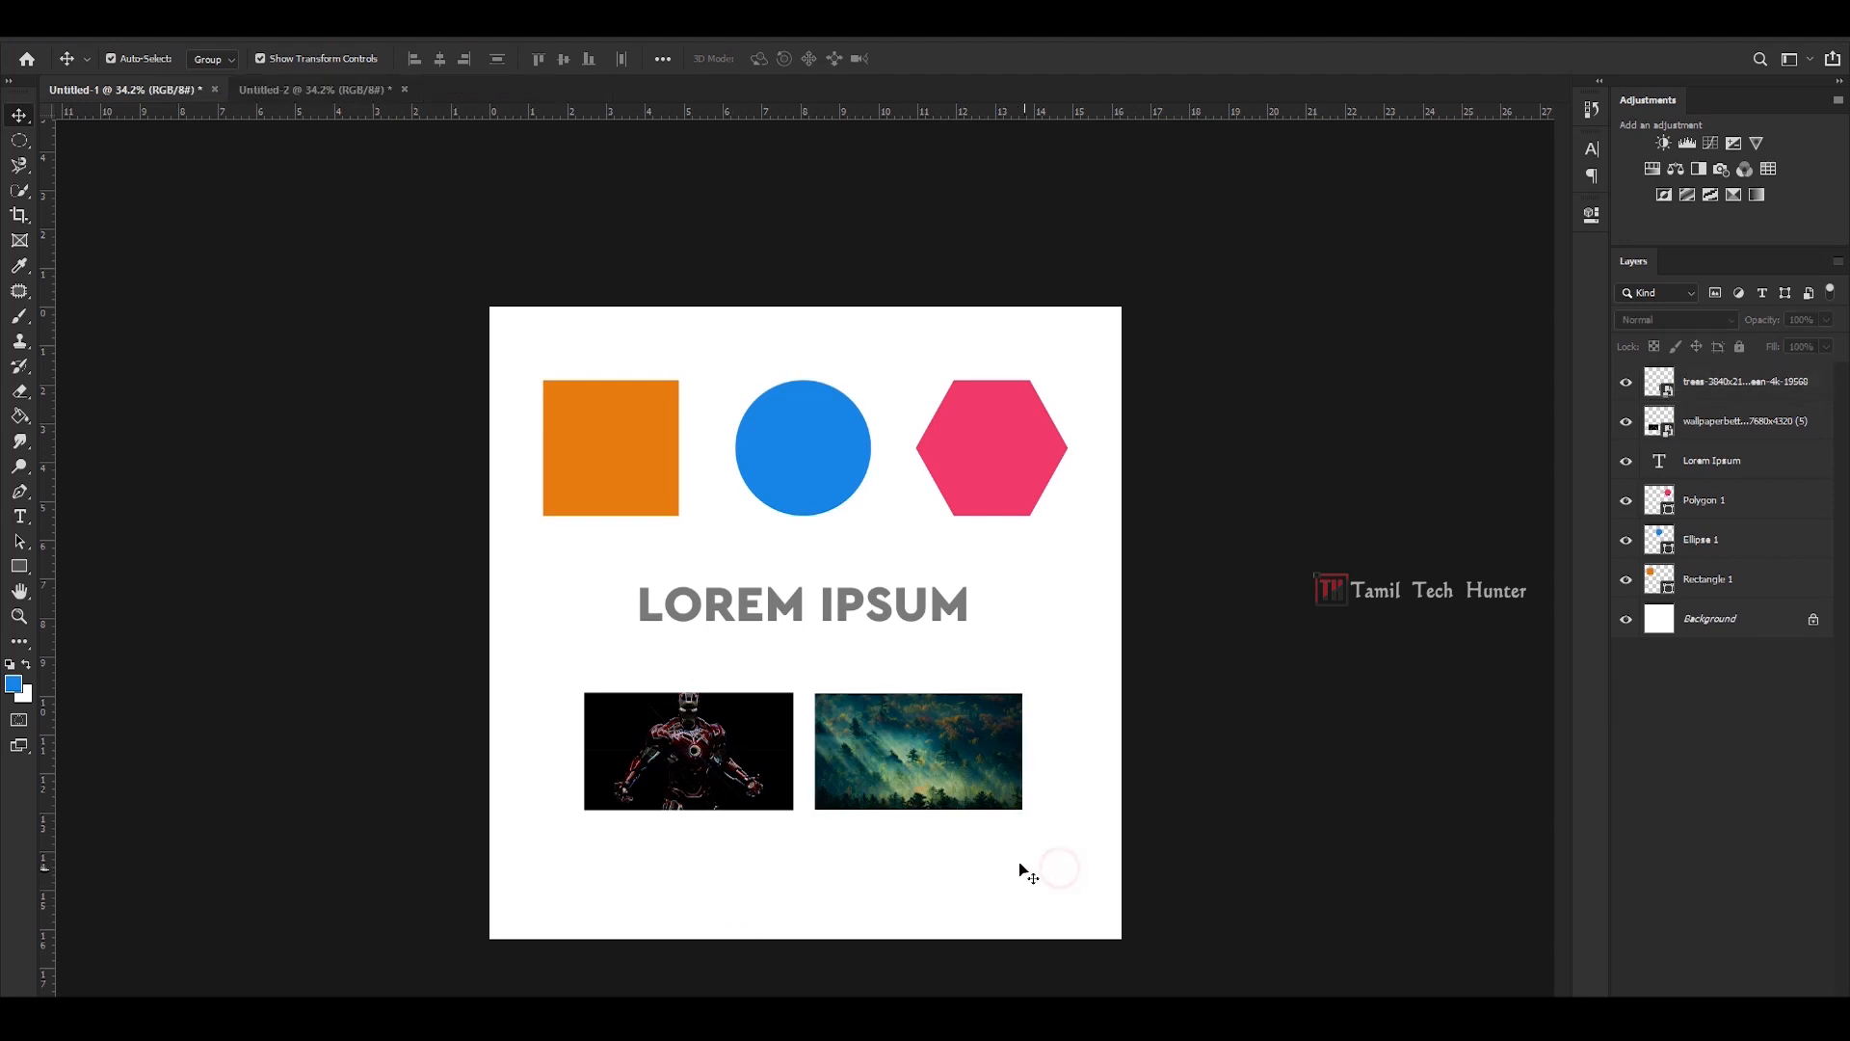
{"action": "left_click", "coordinate": [1756, 389]}
{"action": "left_click", "coordinate": [1683, 547]}
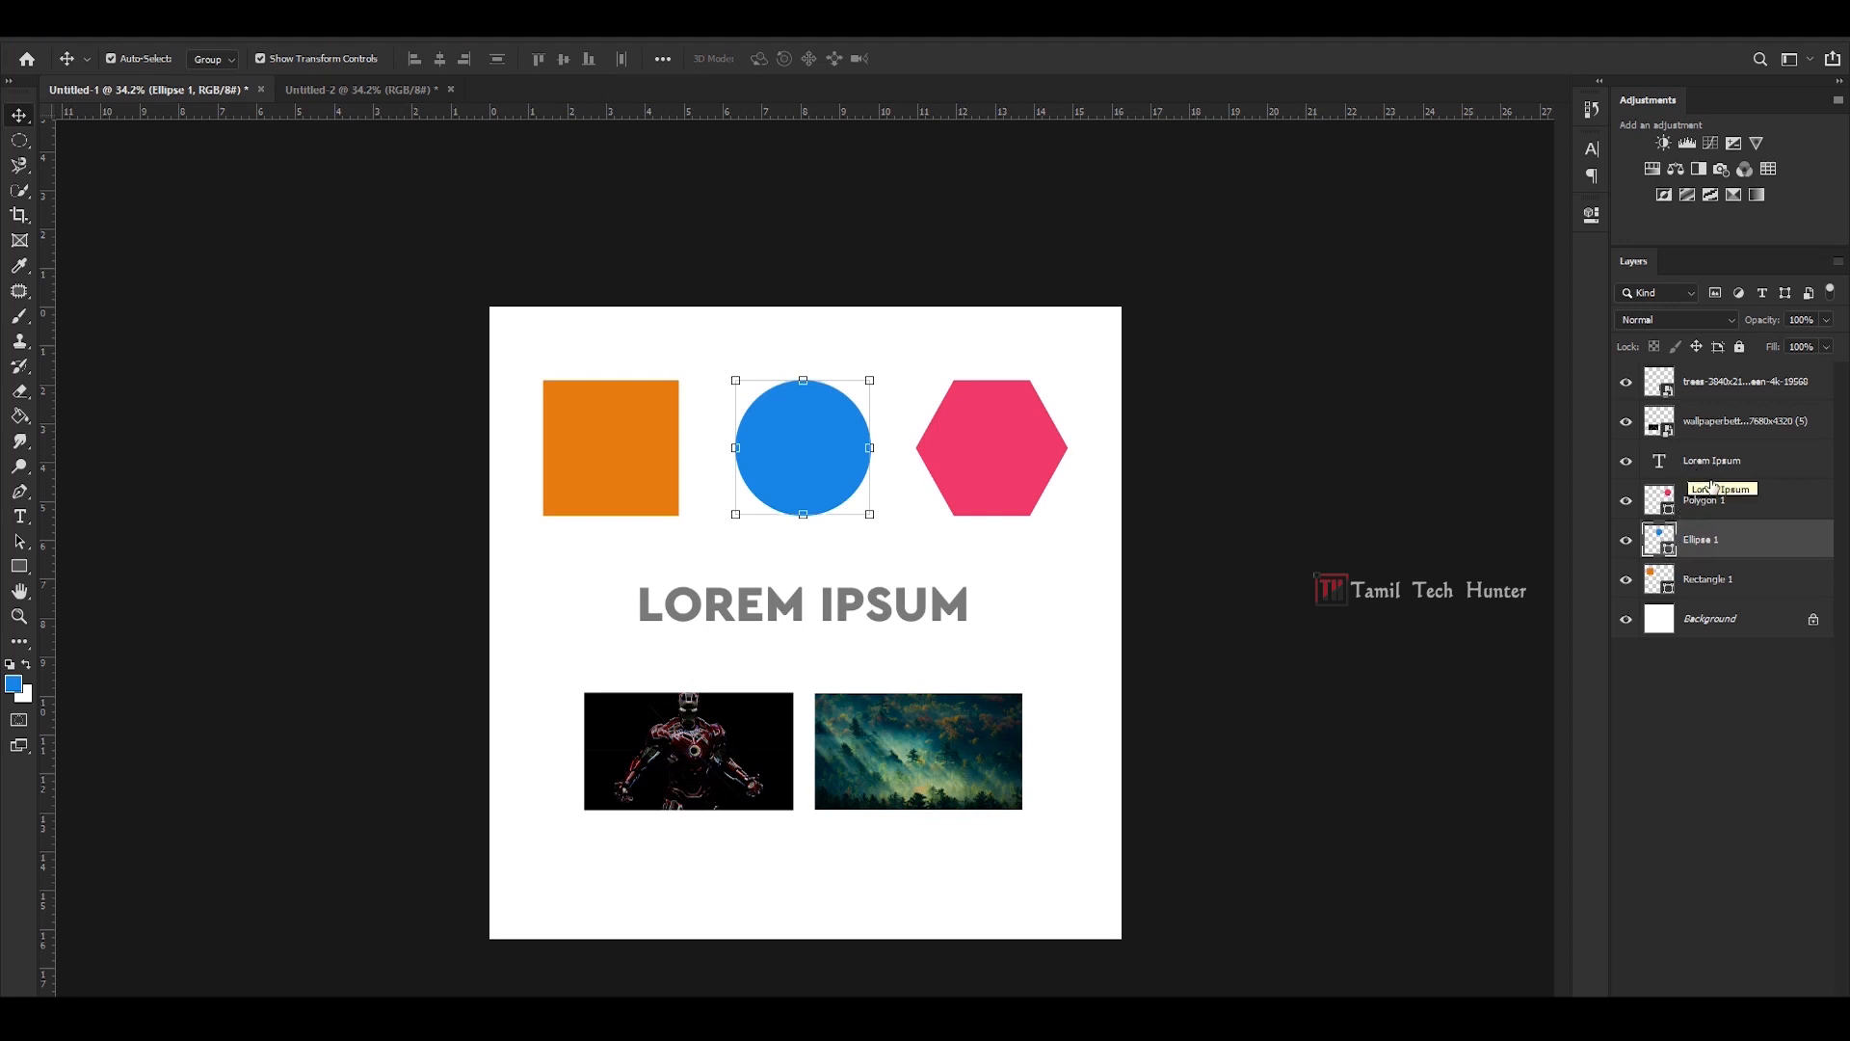
{"action": "left_click", "coordinate": [1735, 395]}
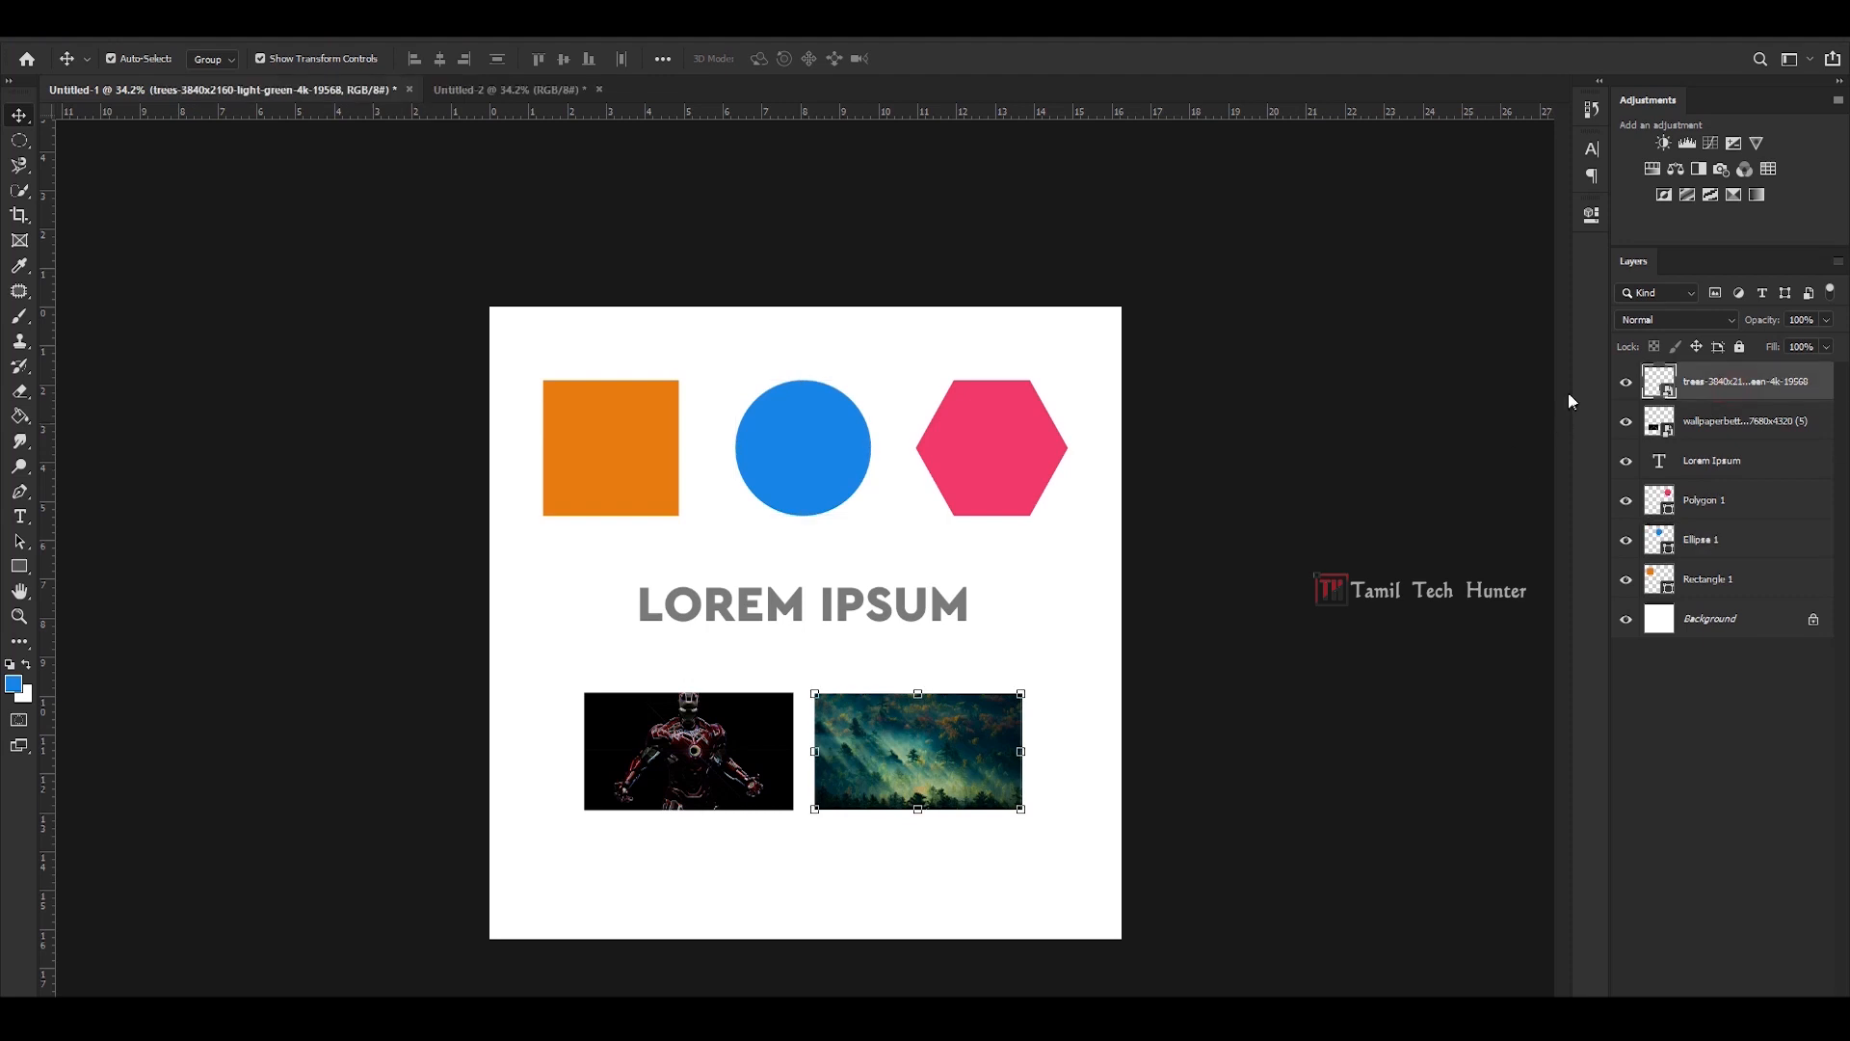
{"action": "left_click", "coordinate": [1746, 421]}
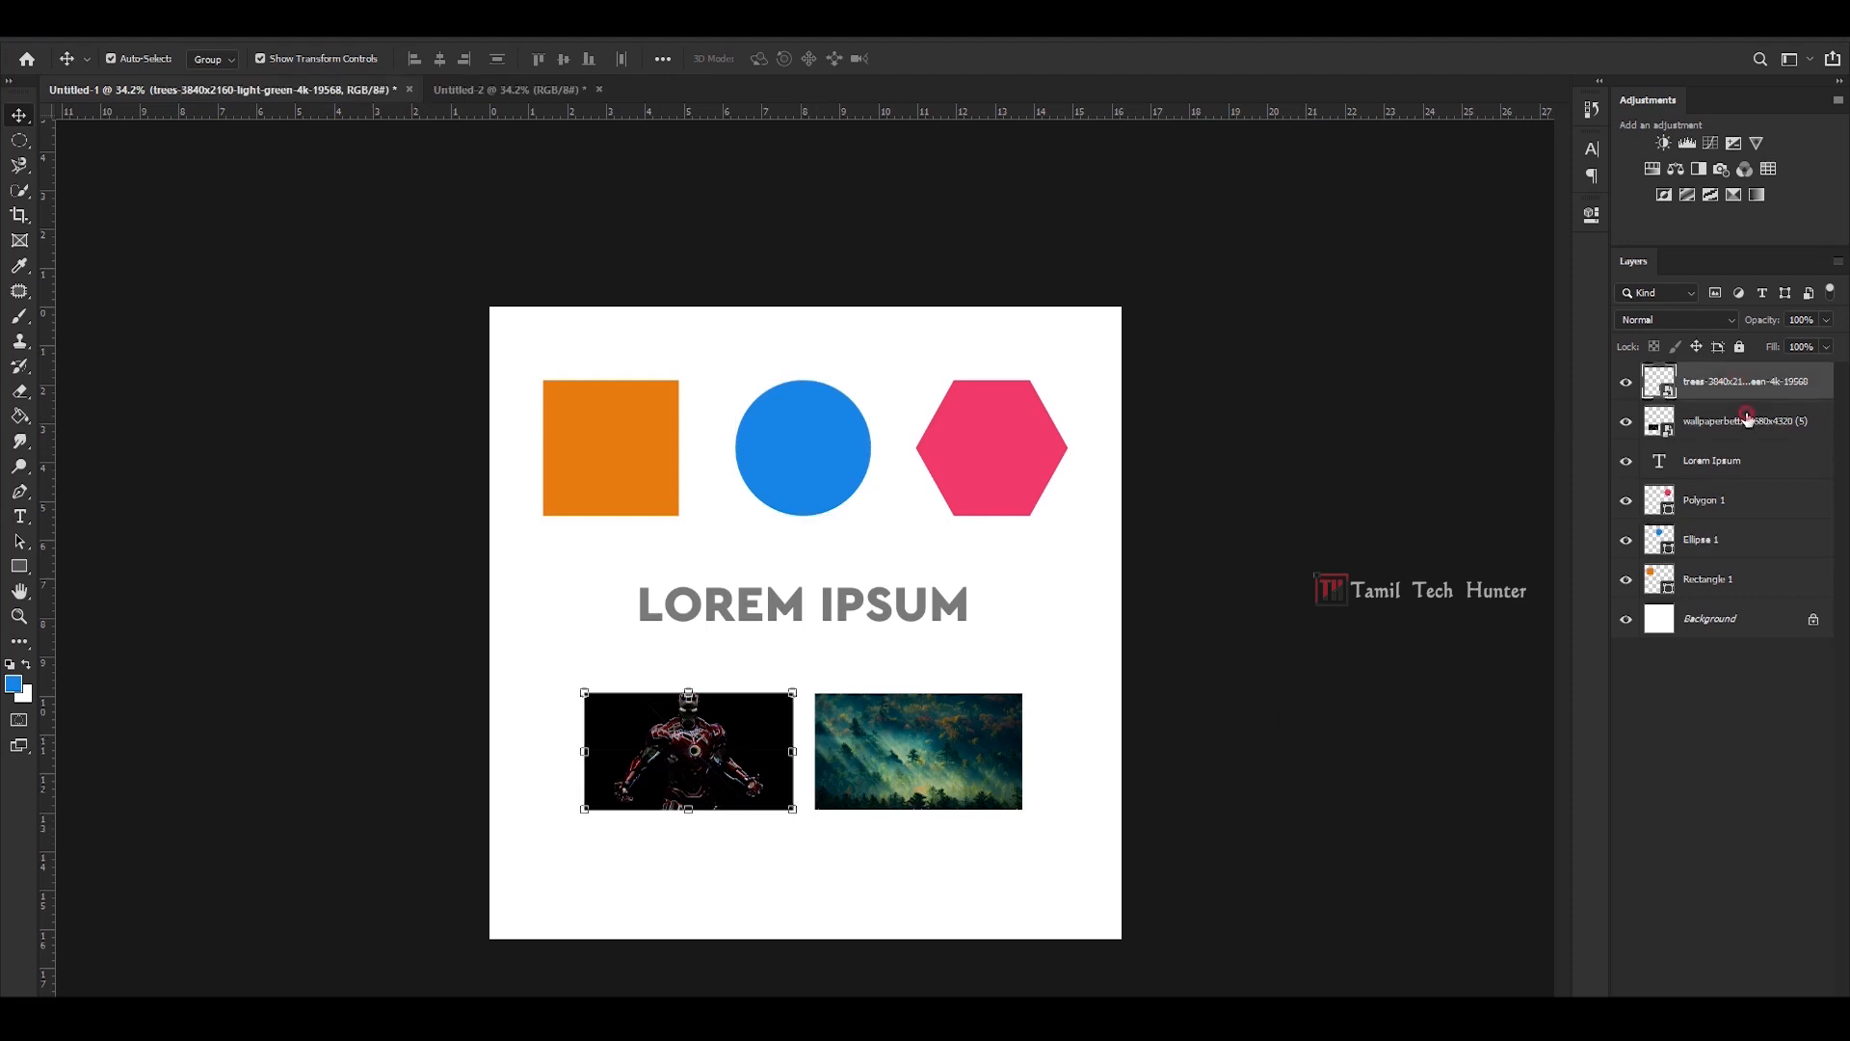
{"action": "left_click", "coordinate": [740, 875]}
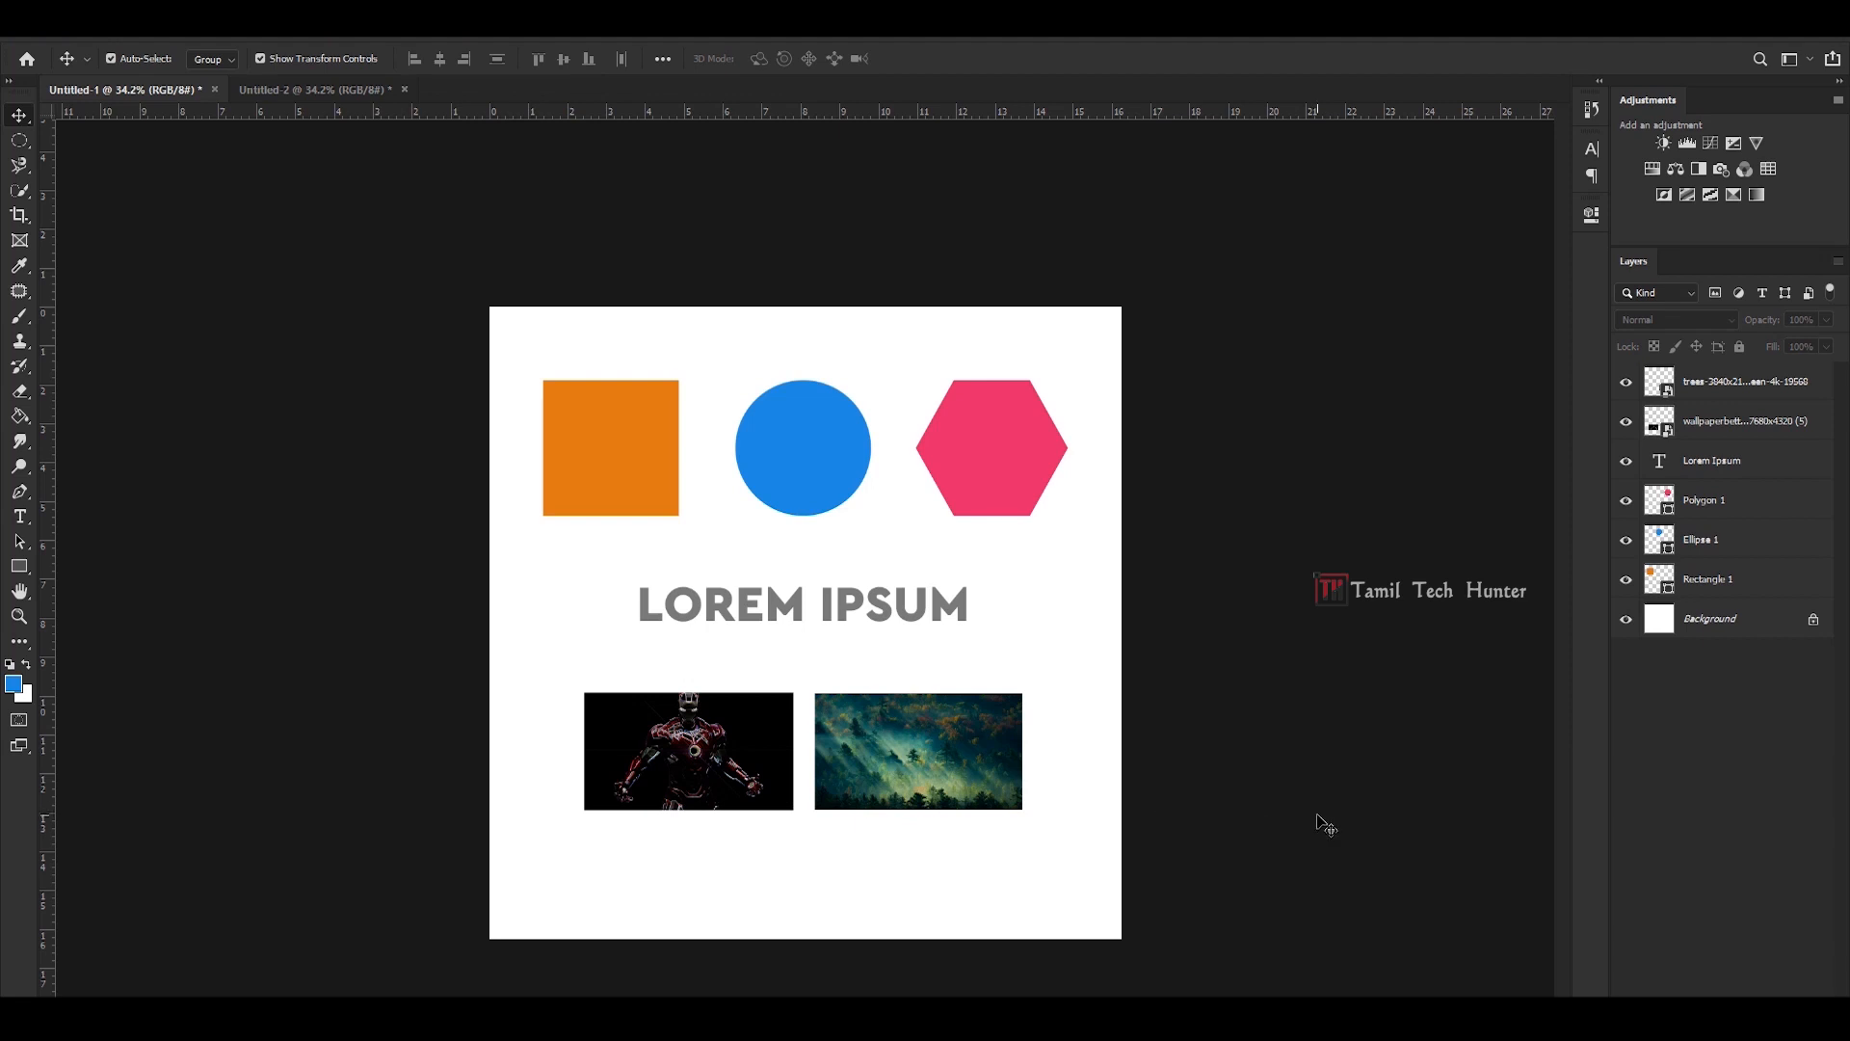
- Select the LOREM IPSUM text, the blue circle, both images and the orange square in turn on the canvas
{"action": "left_click", "coordinate": [660, 600]}
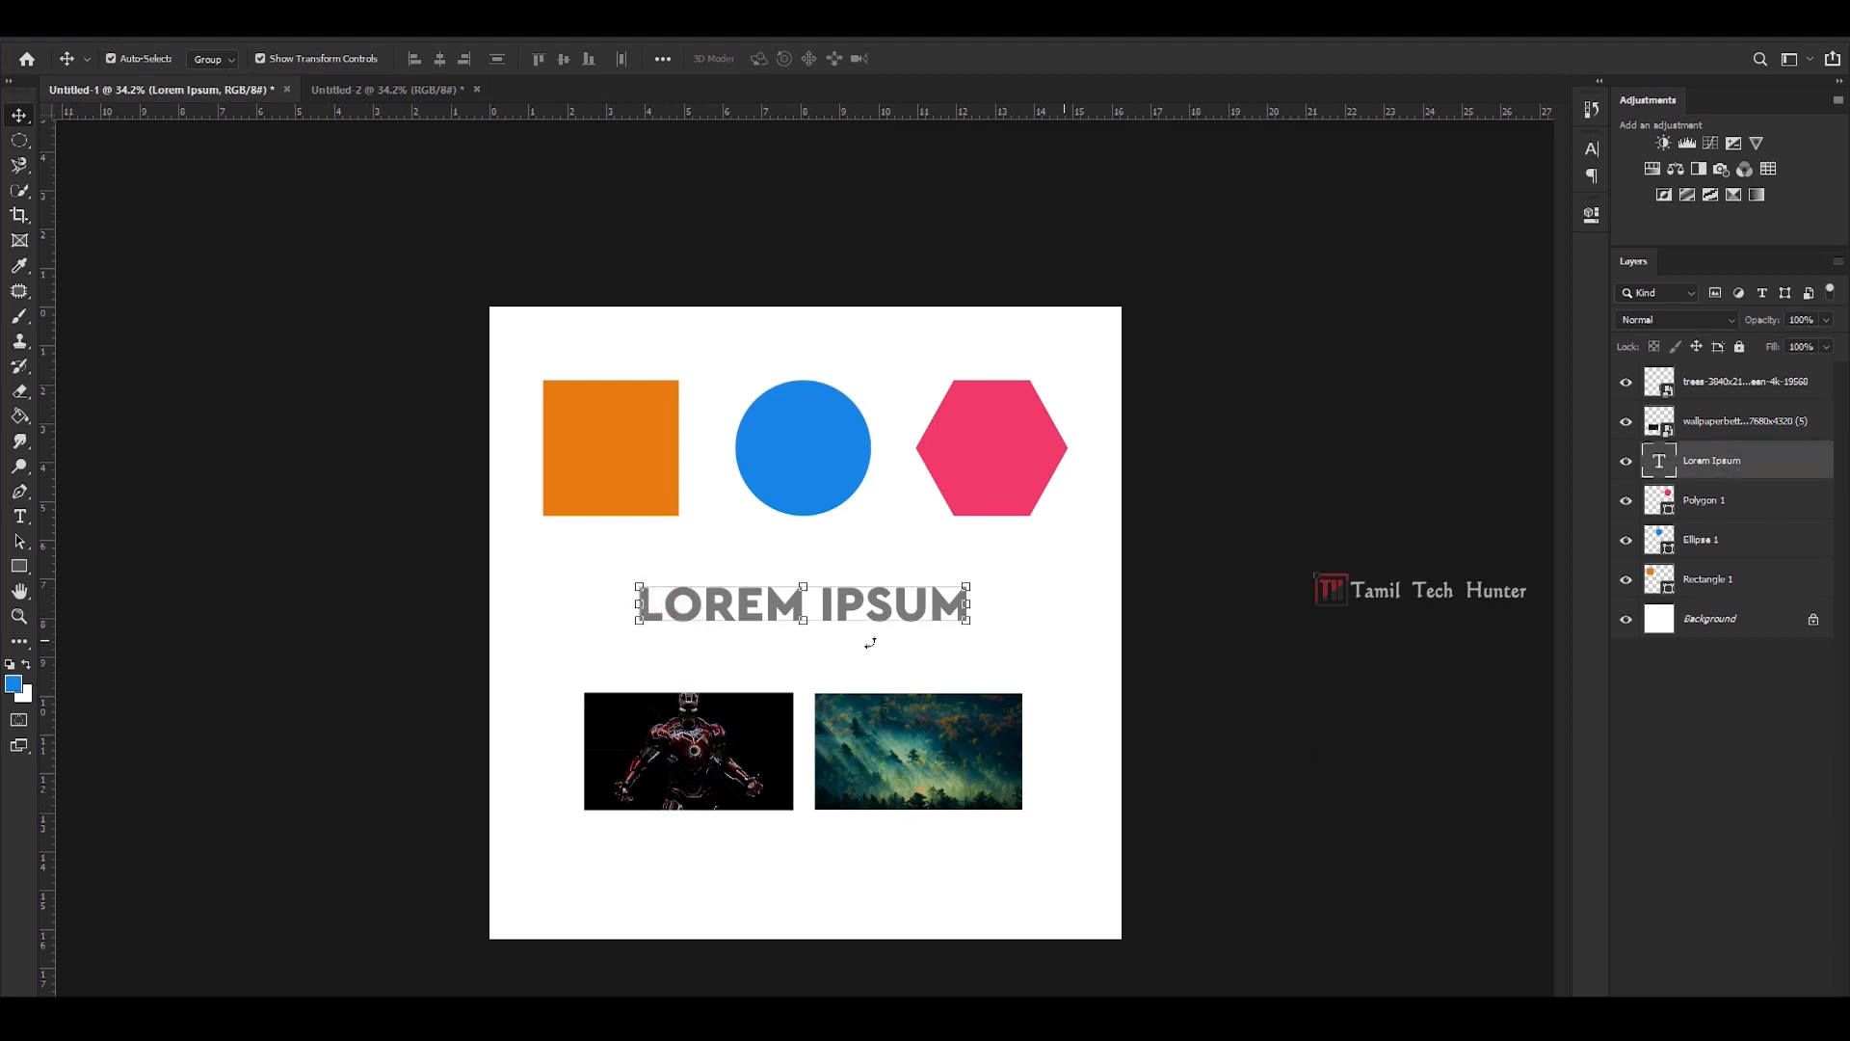
{"action": "left_click", "coordinate": [1017, 569]}
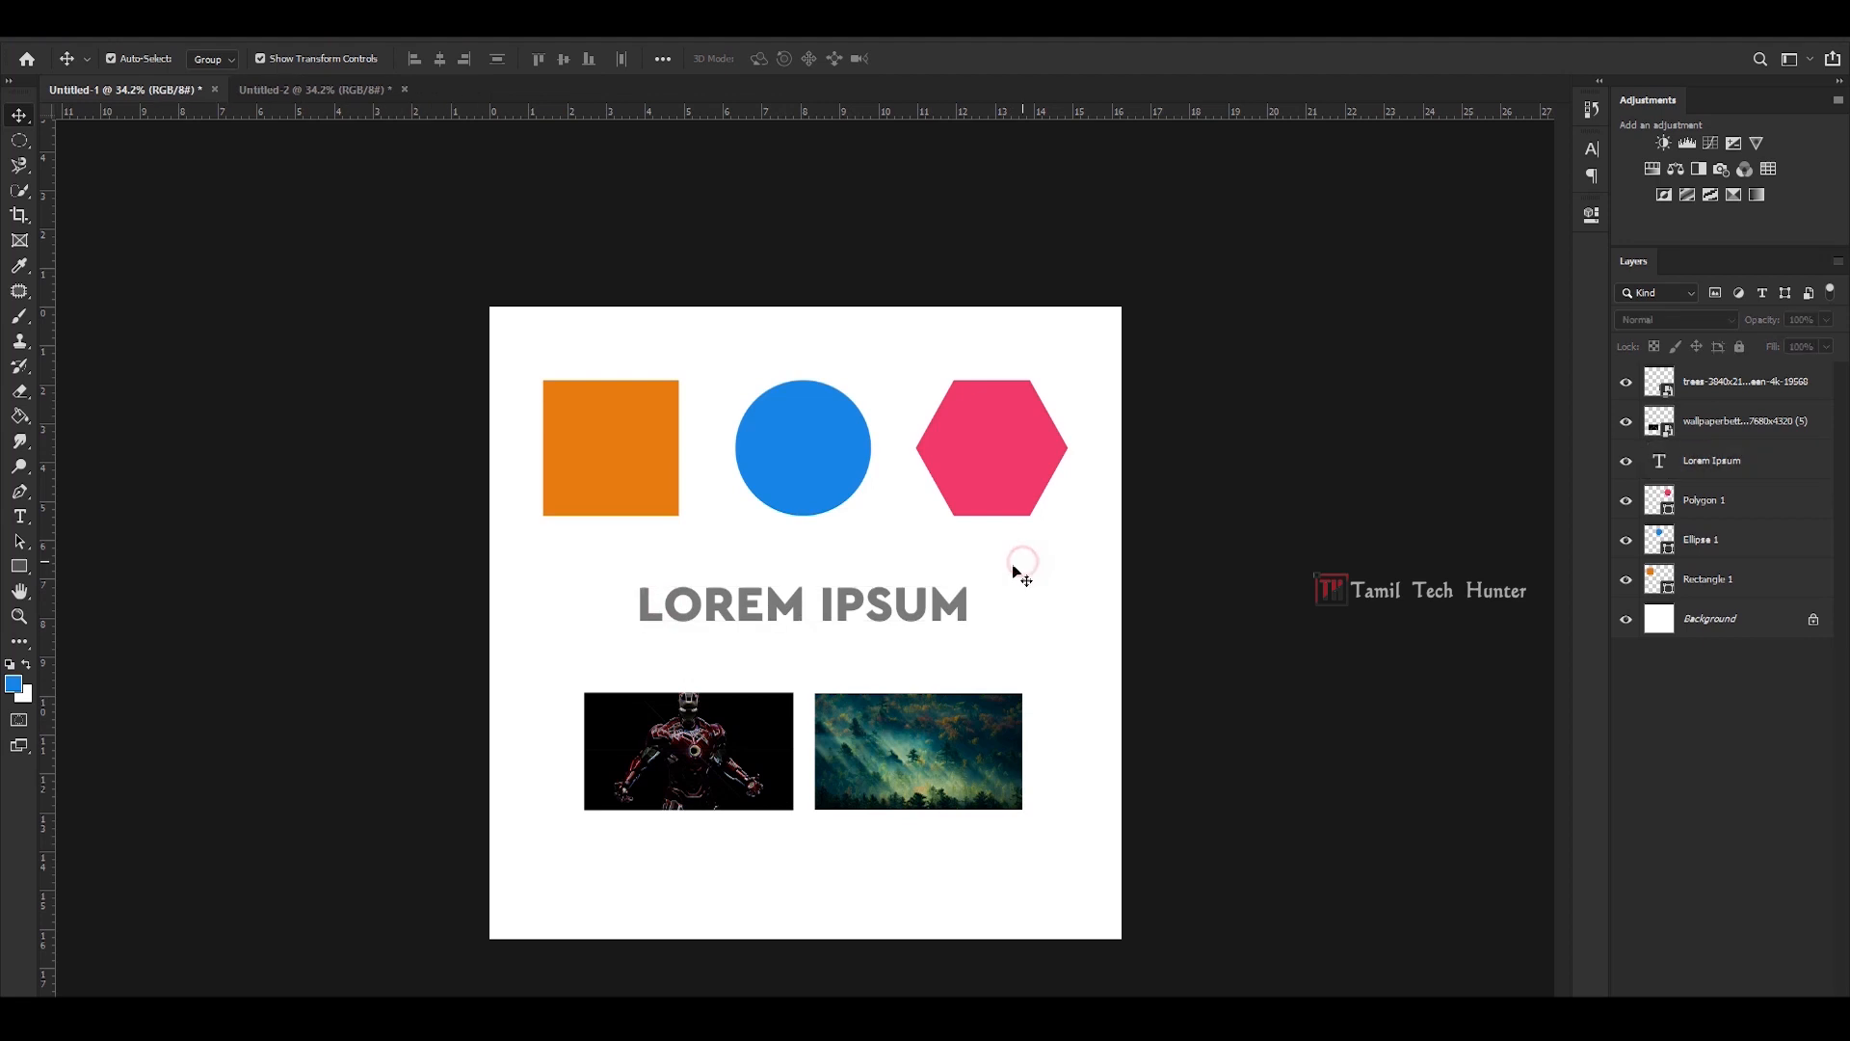
{"action": "left_click", "coordinate": [810, 459]}
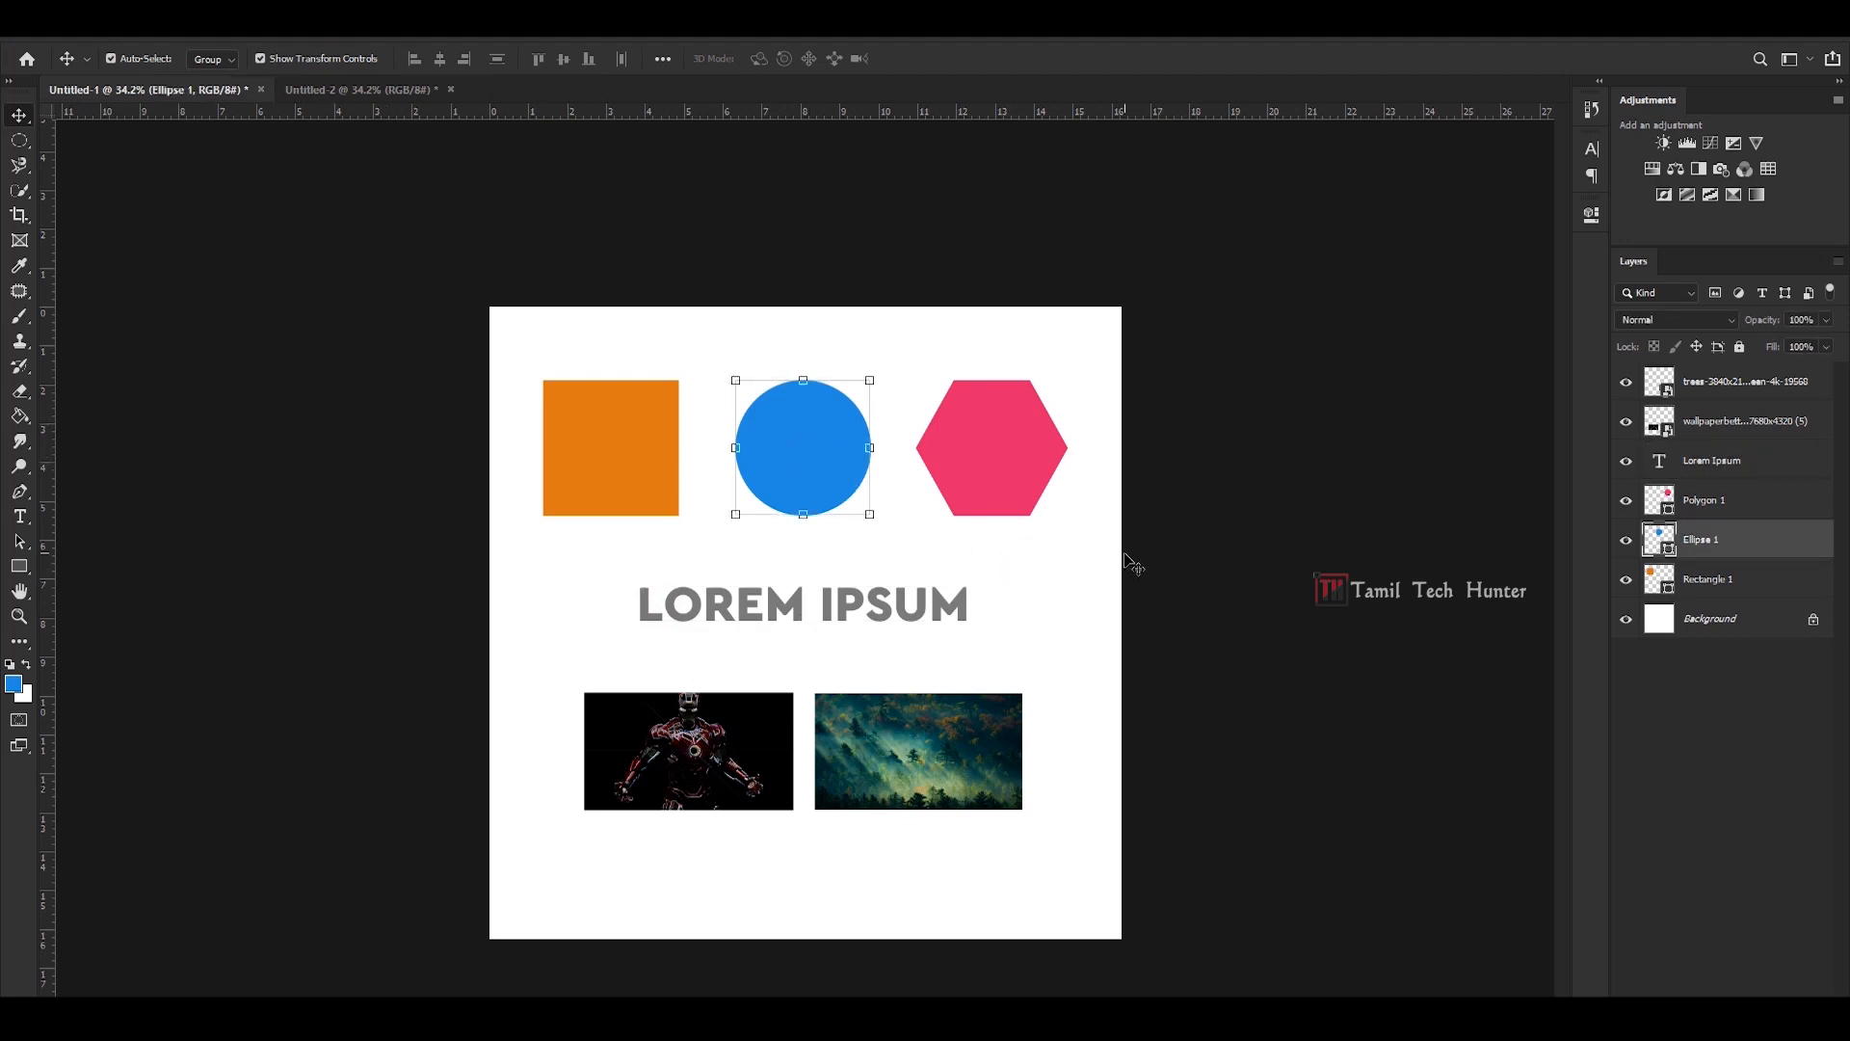
{"action": "left_click", "coordinate": [919, 751]}
{"action": "left_click", "coordinate": [717, 744]}
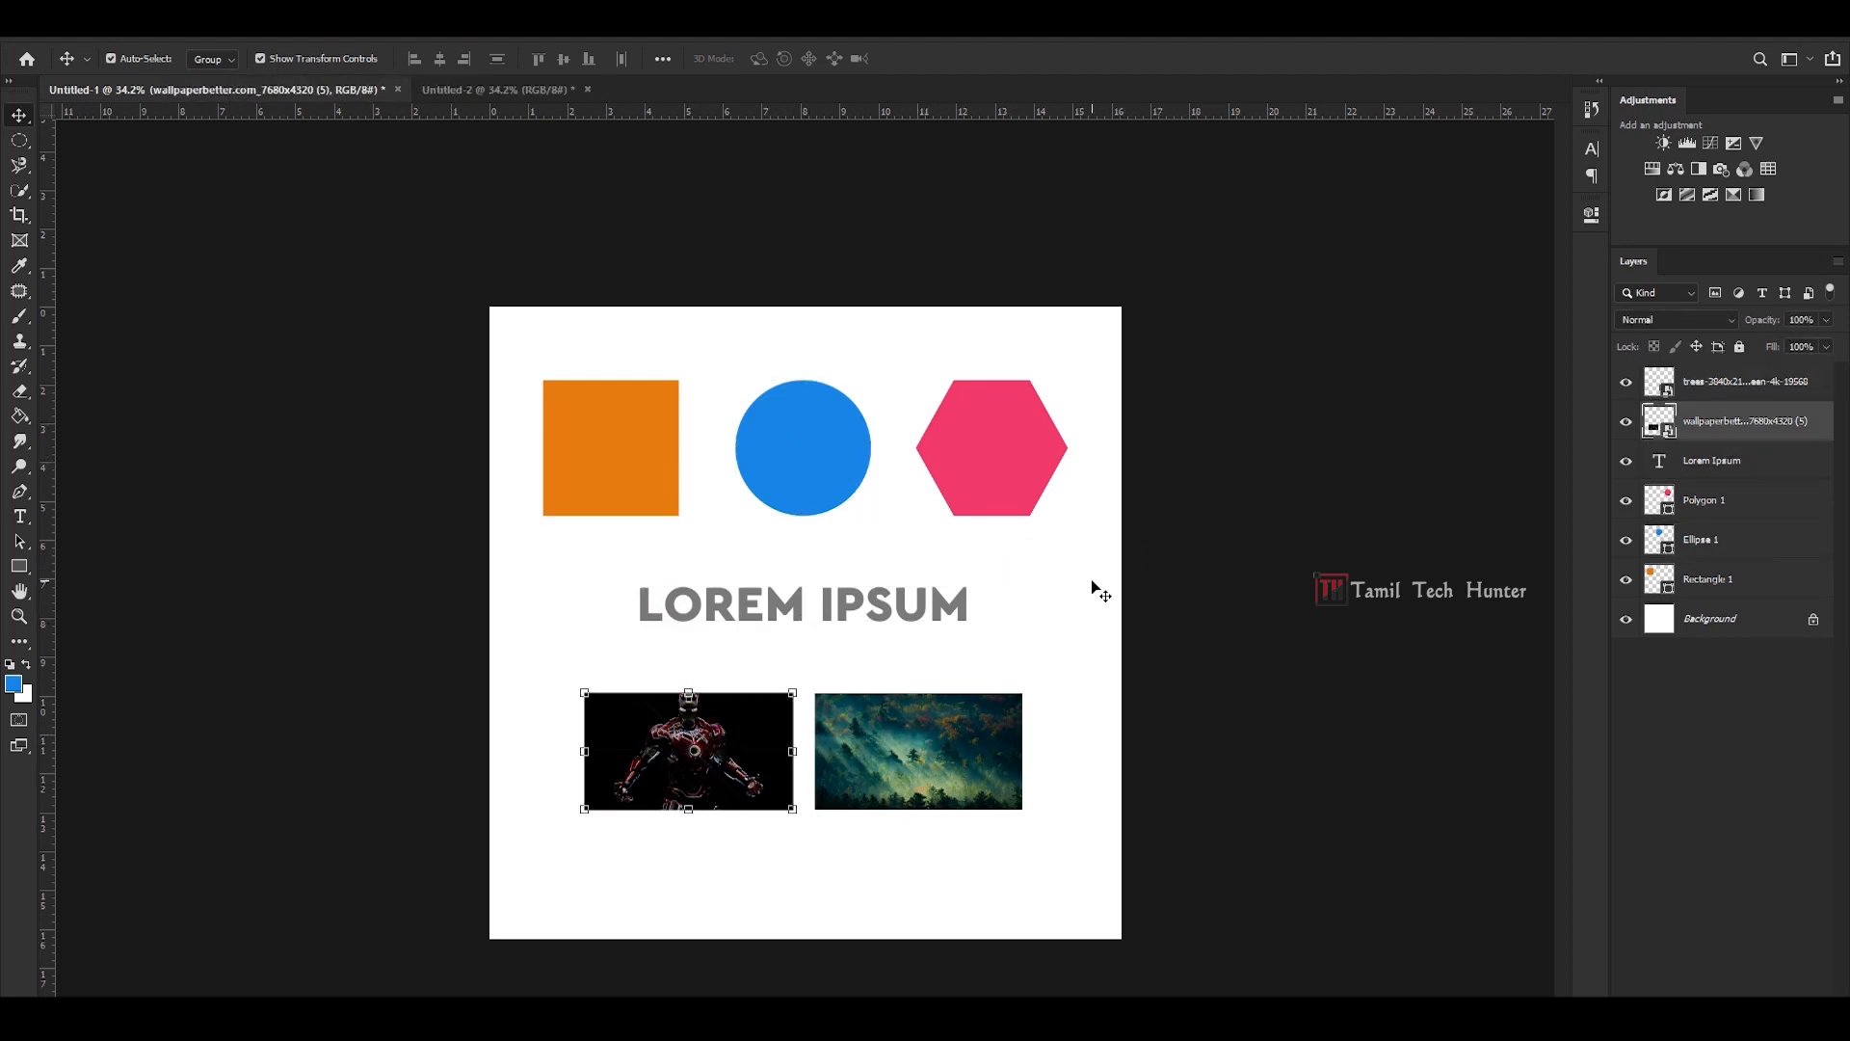
{"action": "left_click", "coordinate": [603, 470]}
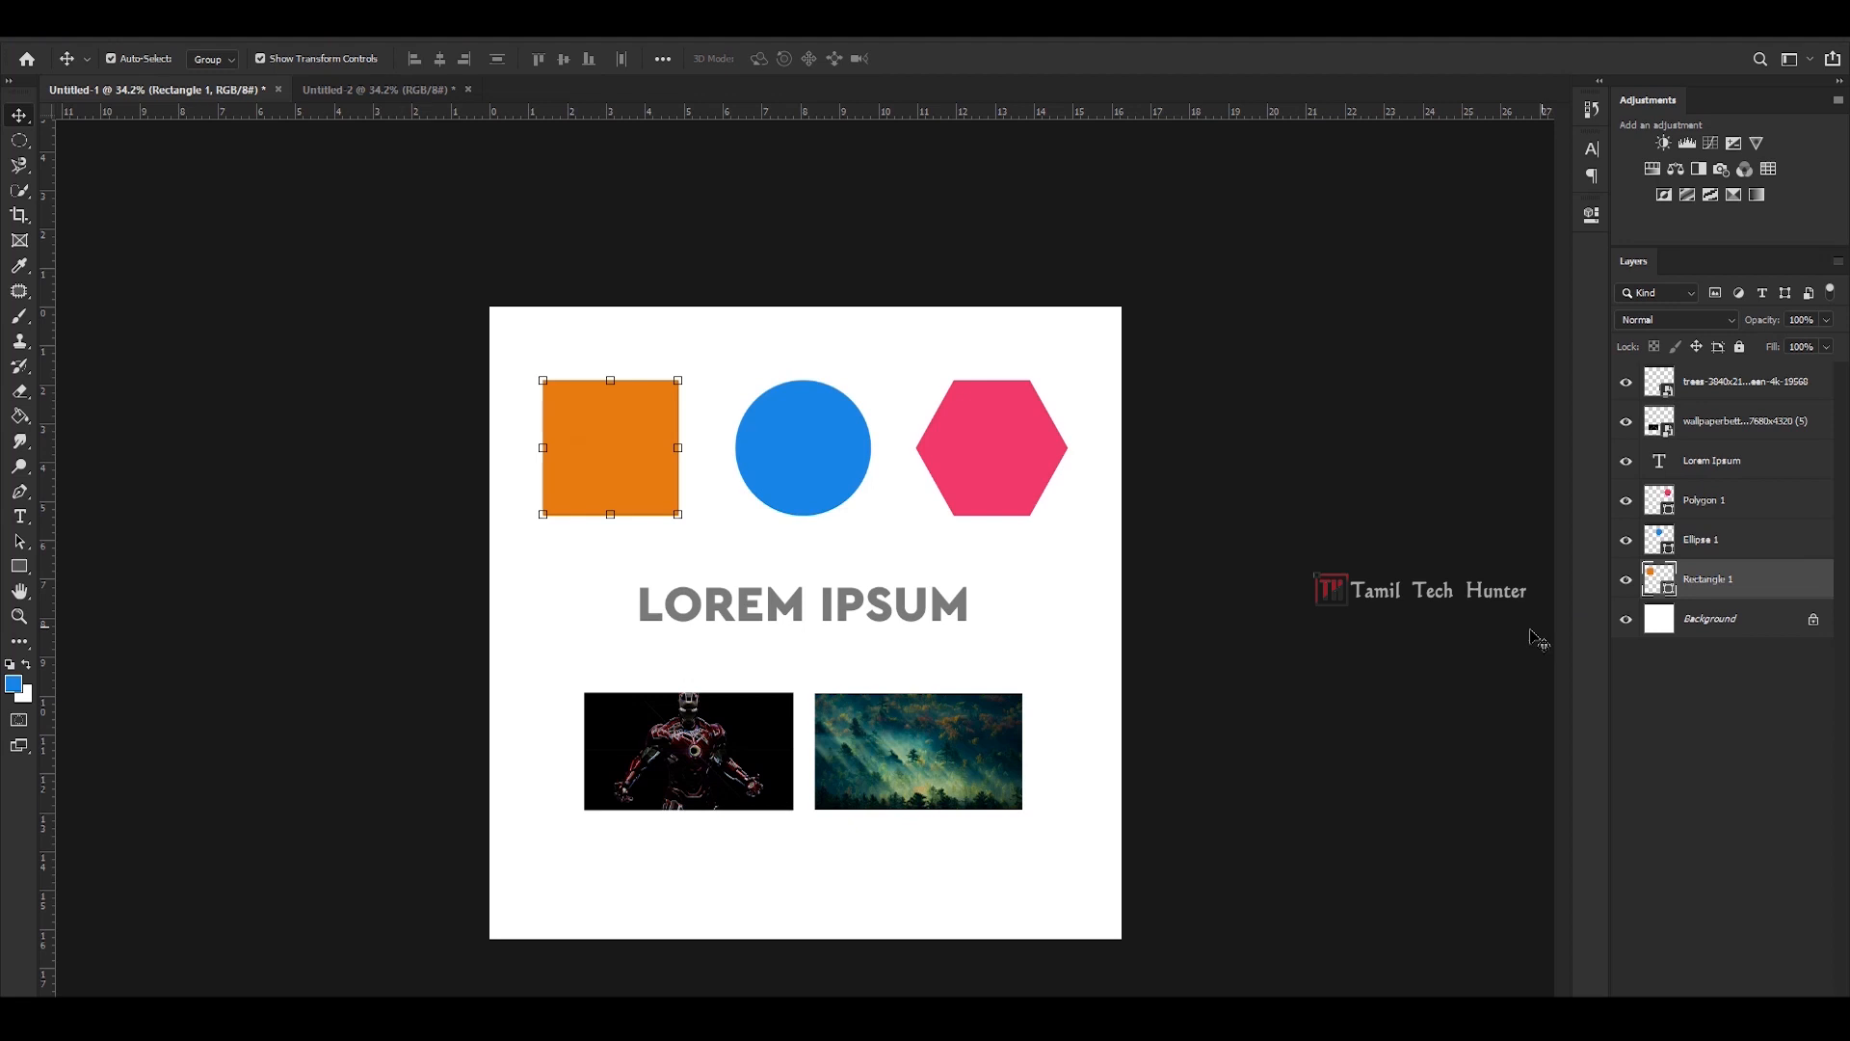
{"action": "left_click", "coordinate": [710, 706]}
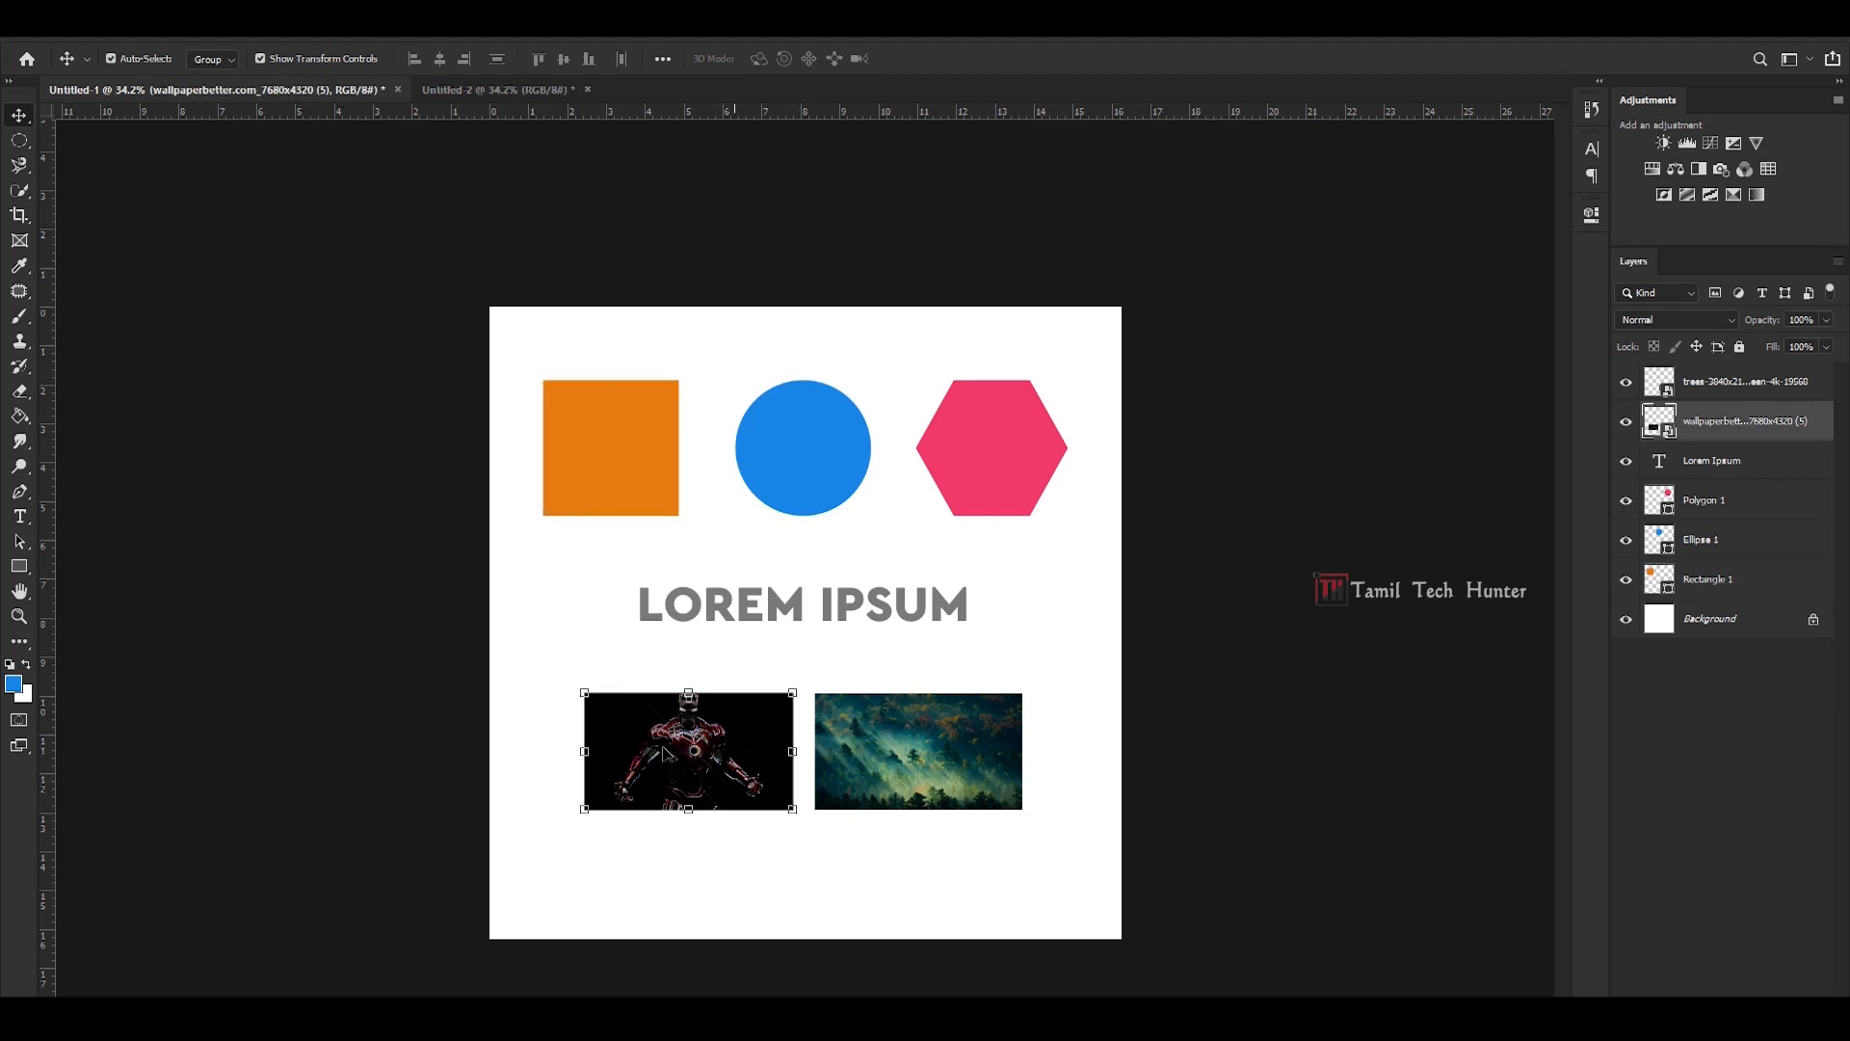
- Rasterize the orange square's Rectangle 1 layer and reselect it
{"action": "left_click", "coordinate": [567, 475]}
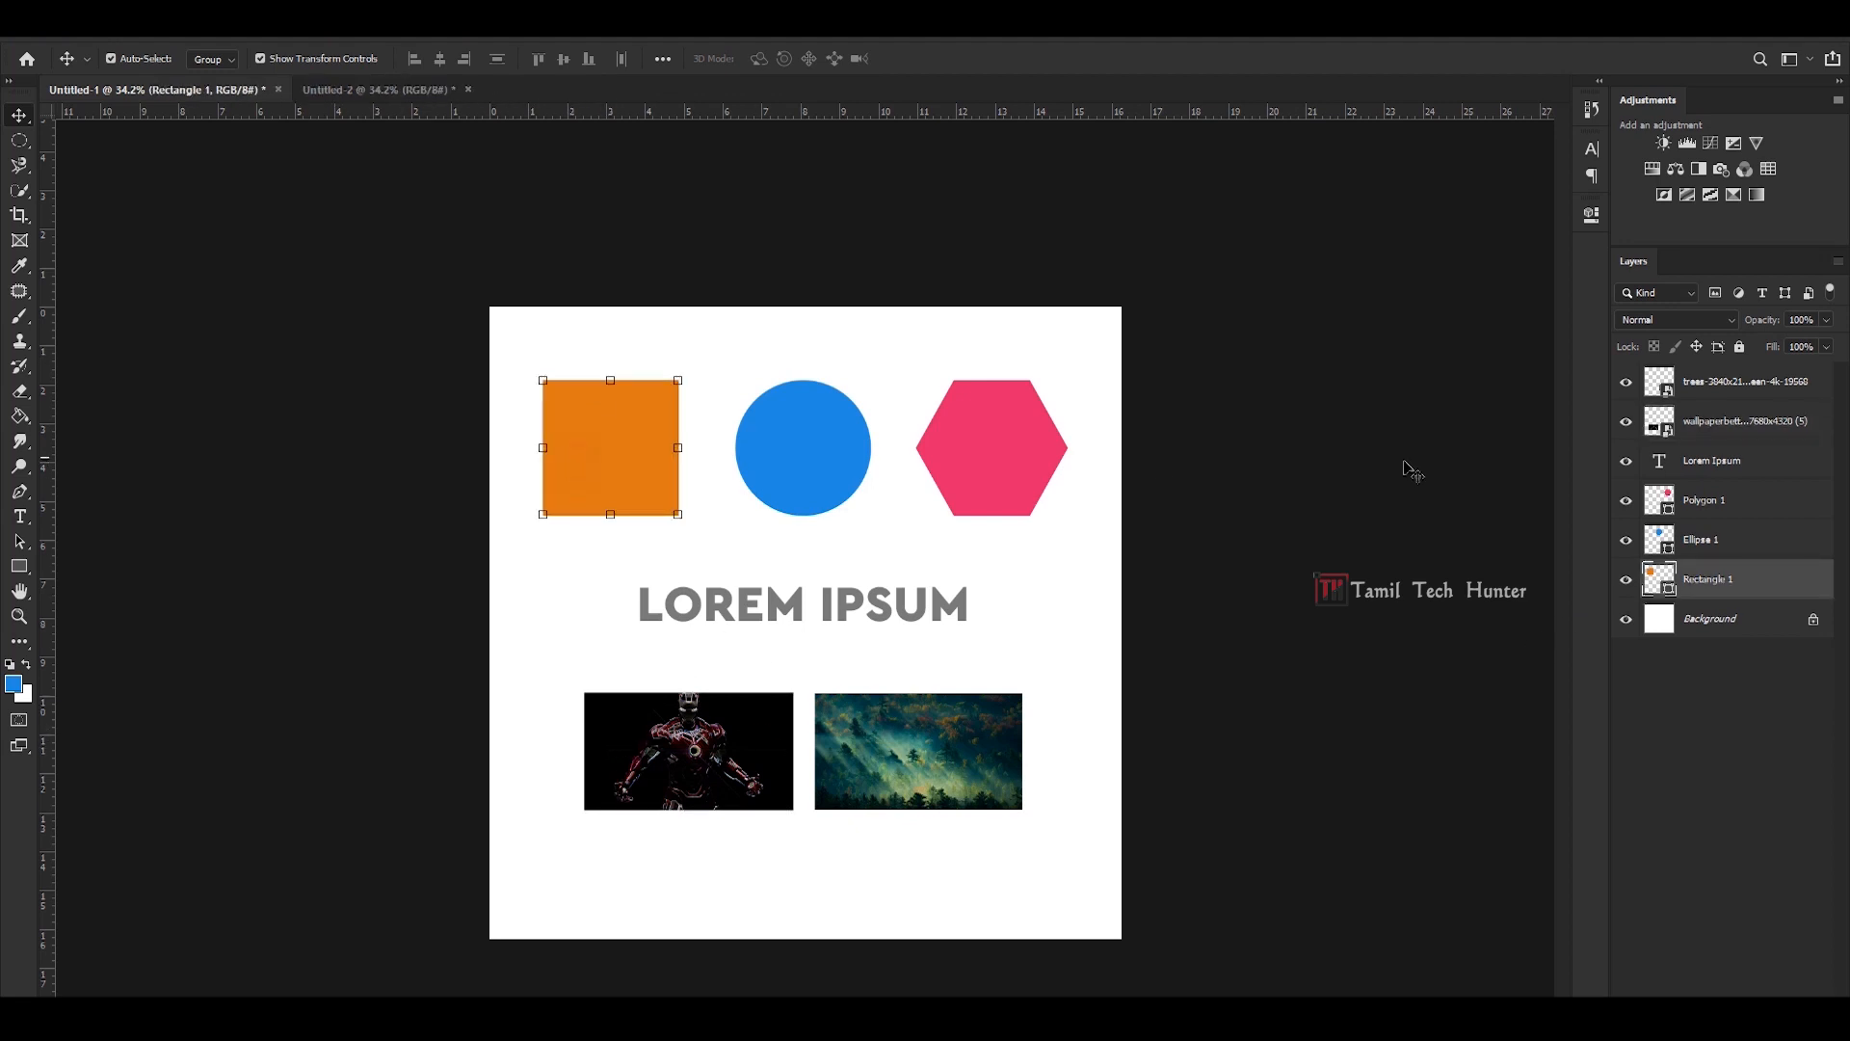
{"action": "right_click", "coordinate": [1798, 579]}
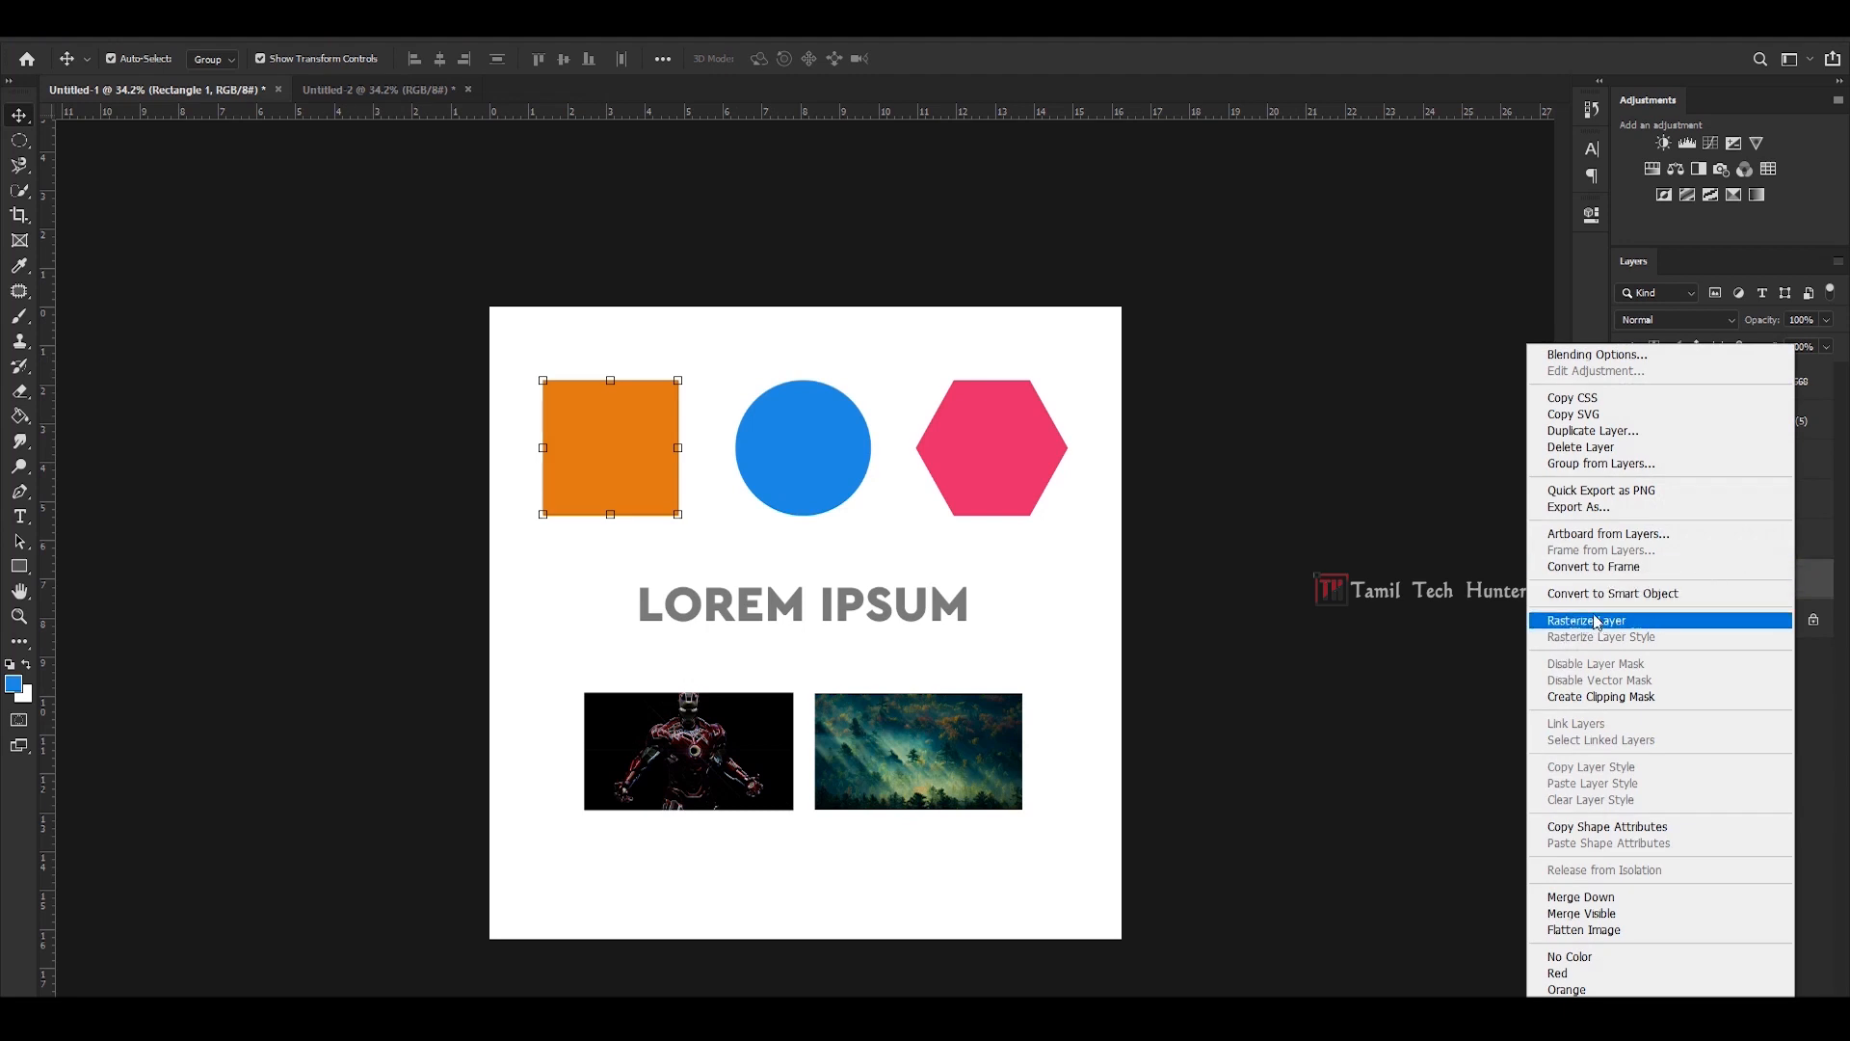
{"action": "left_click", "coordinate": [1641, 622]}
{"action": "left_click", "coordinate": [1367, 663]}
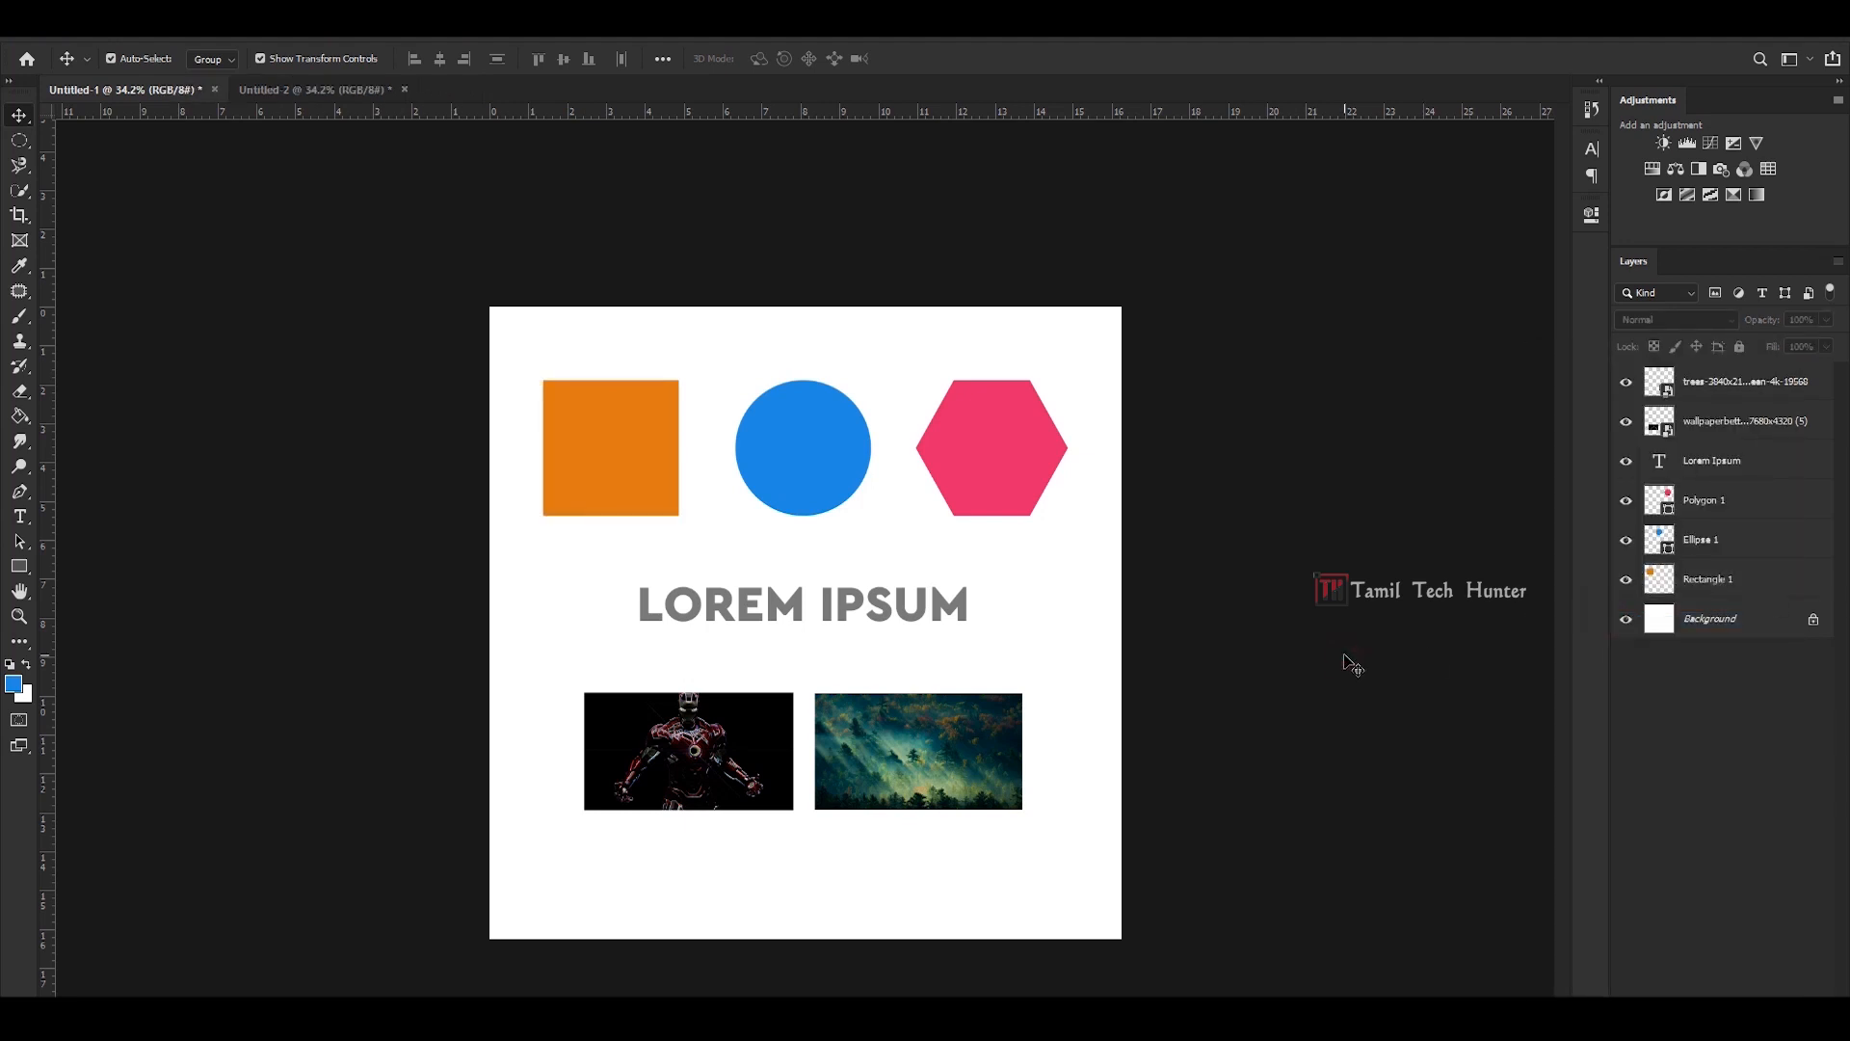
{"action": "left_click", "coordinate": [1705, 584]}
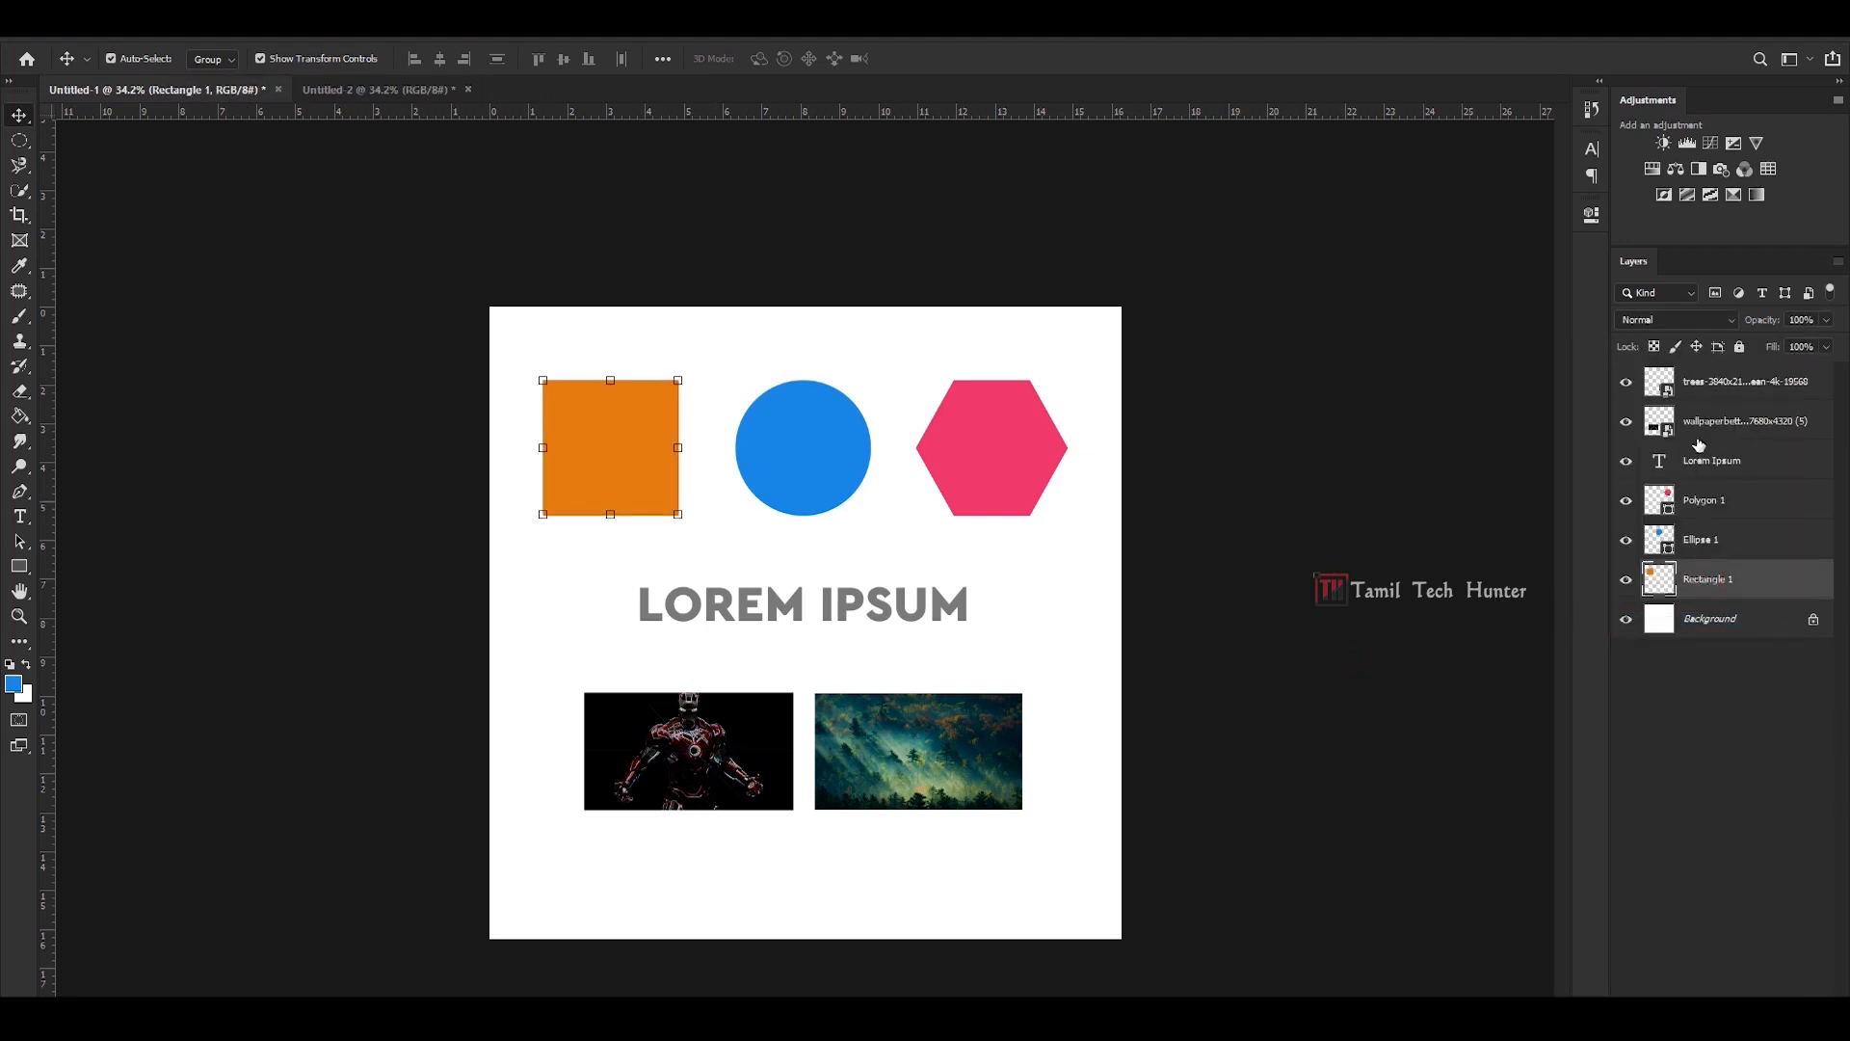
- Rasterize the wallpaper image layer and check its available layer commands
{"action": "left_click", "coordinate": [1664, 431]}
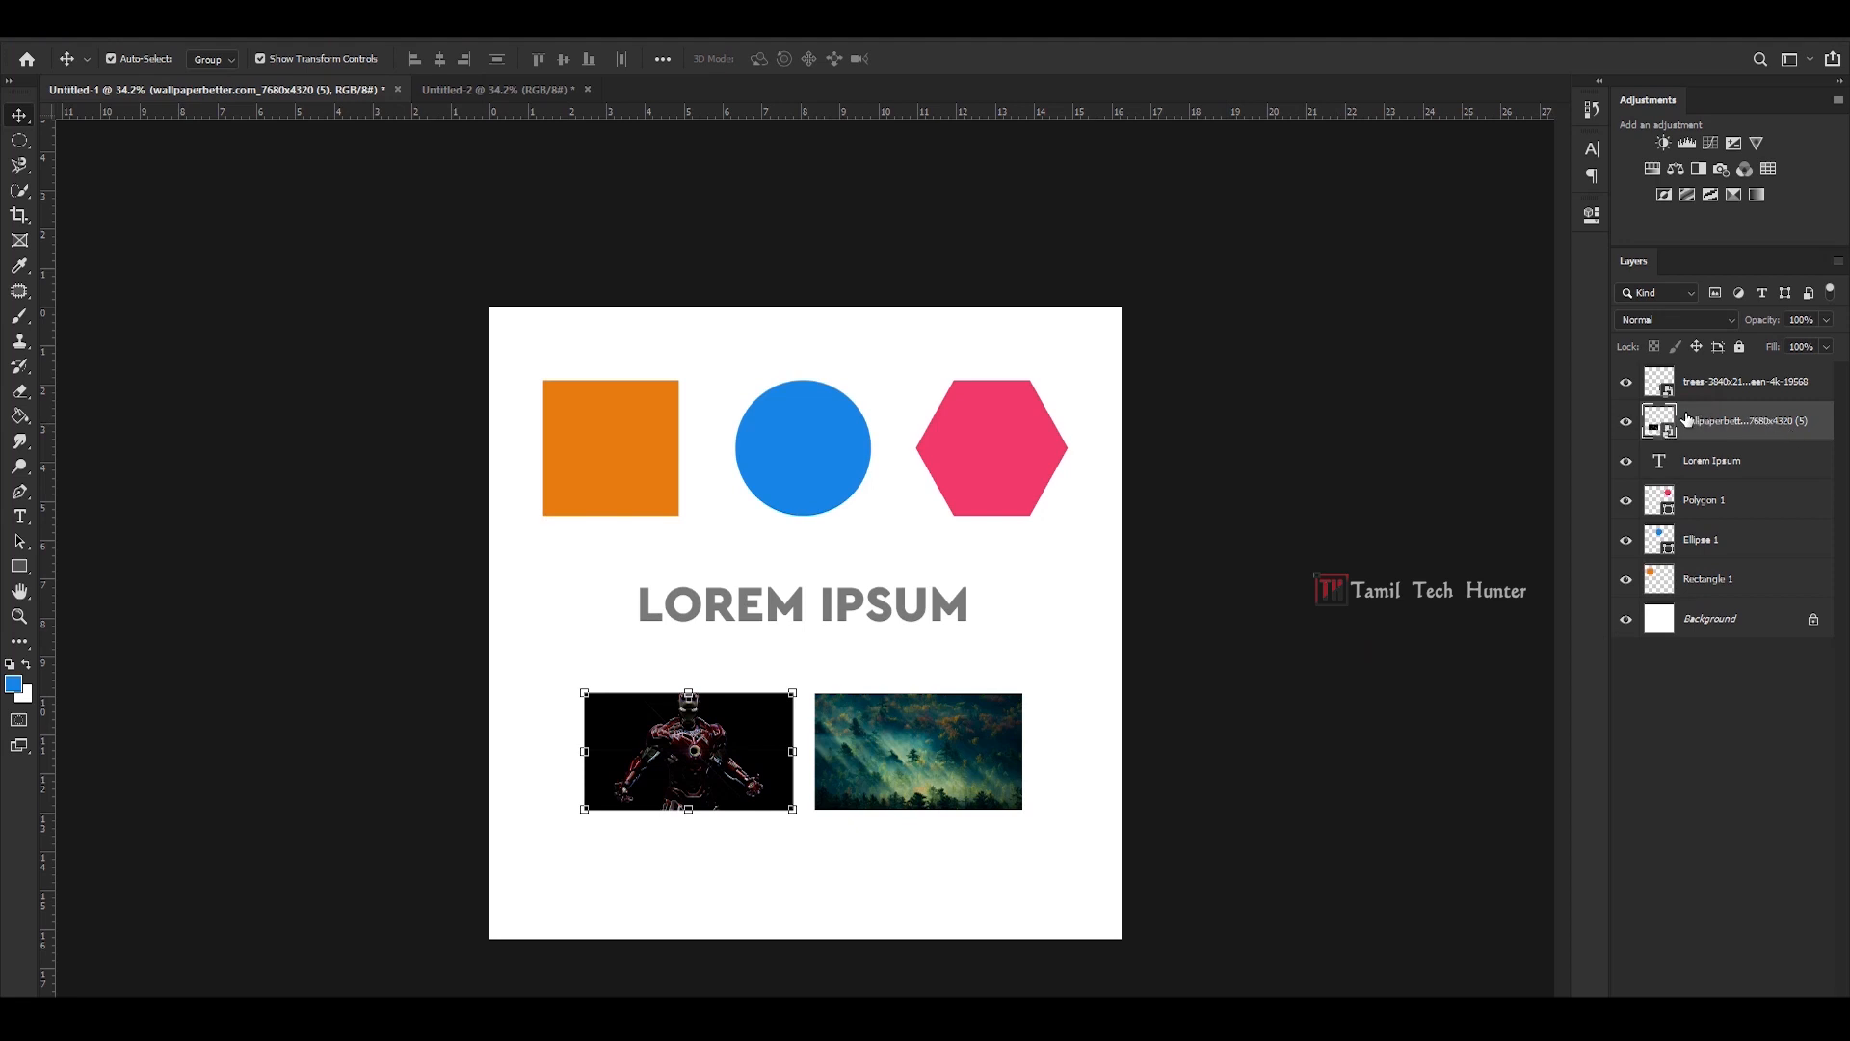
{"action": "right_click", "coordinate": [1751, 420]}
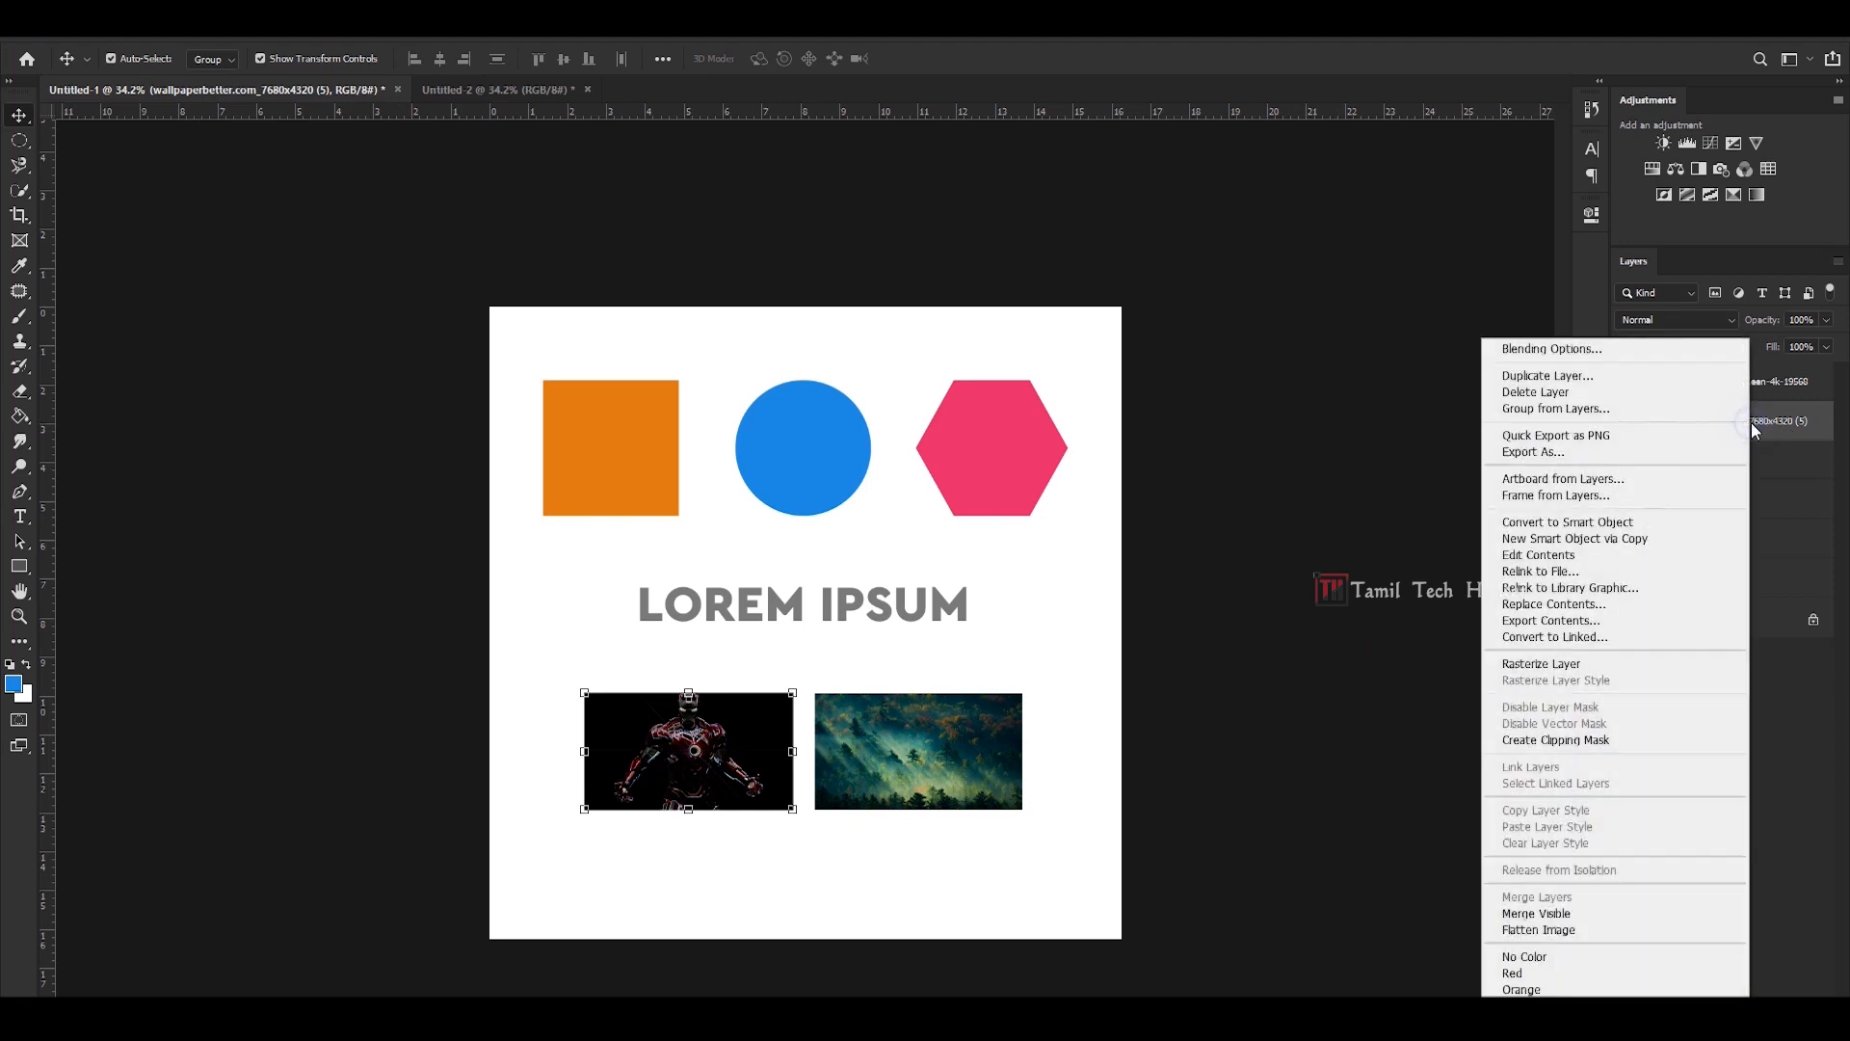
{"action": "left_click", "coordinate": [1516, 664]}
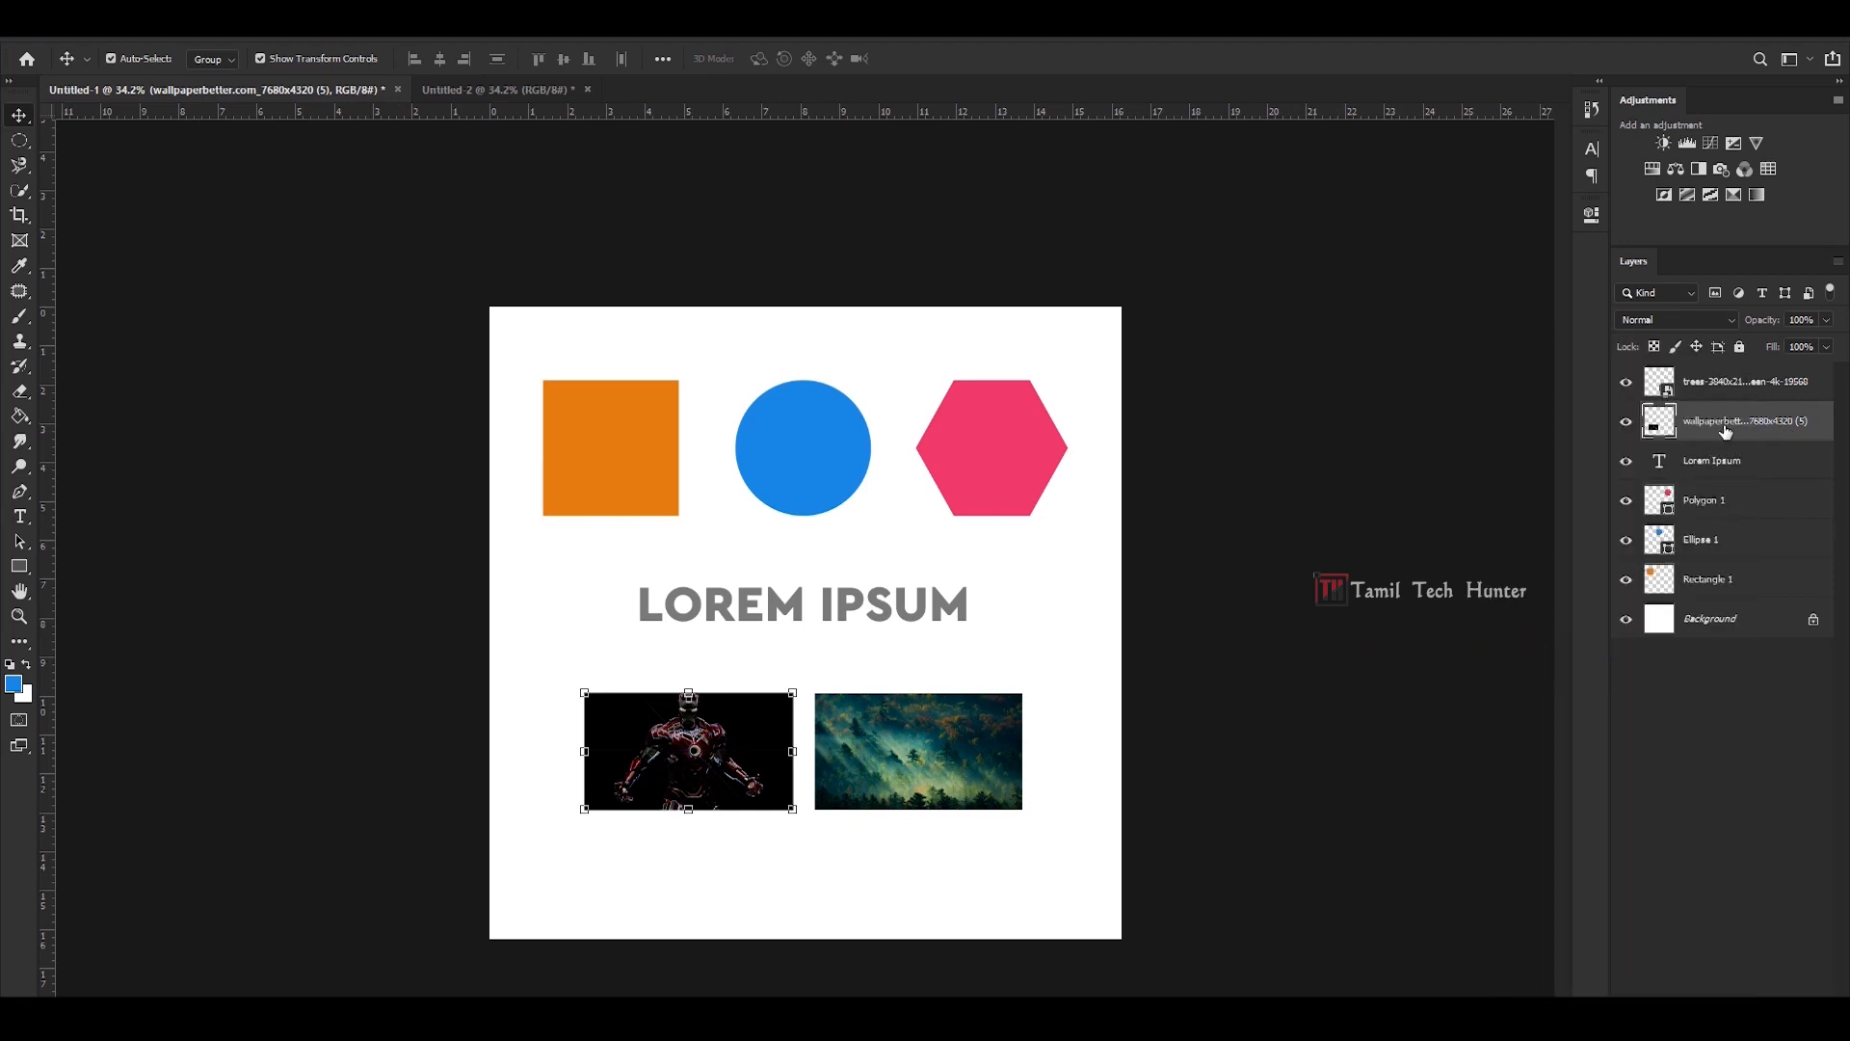
{"action": "right_click", "coordinate": [1725, 430]}
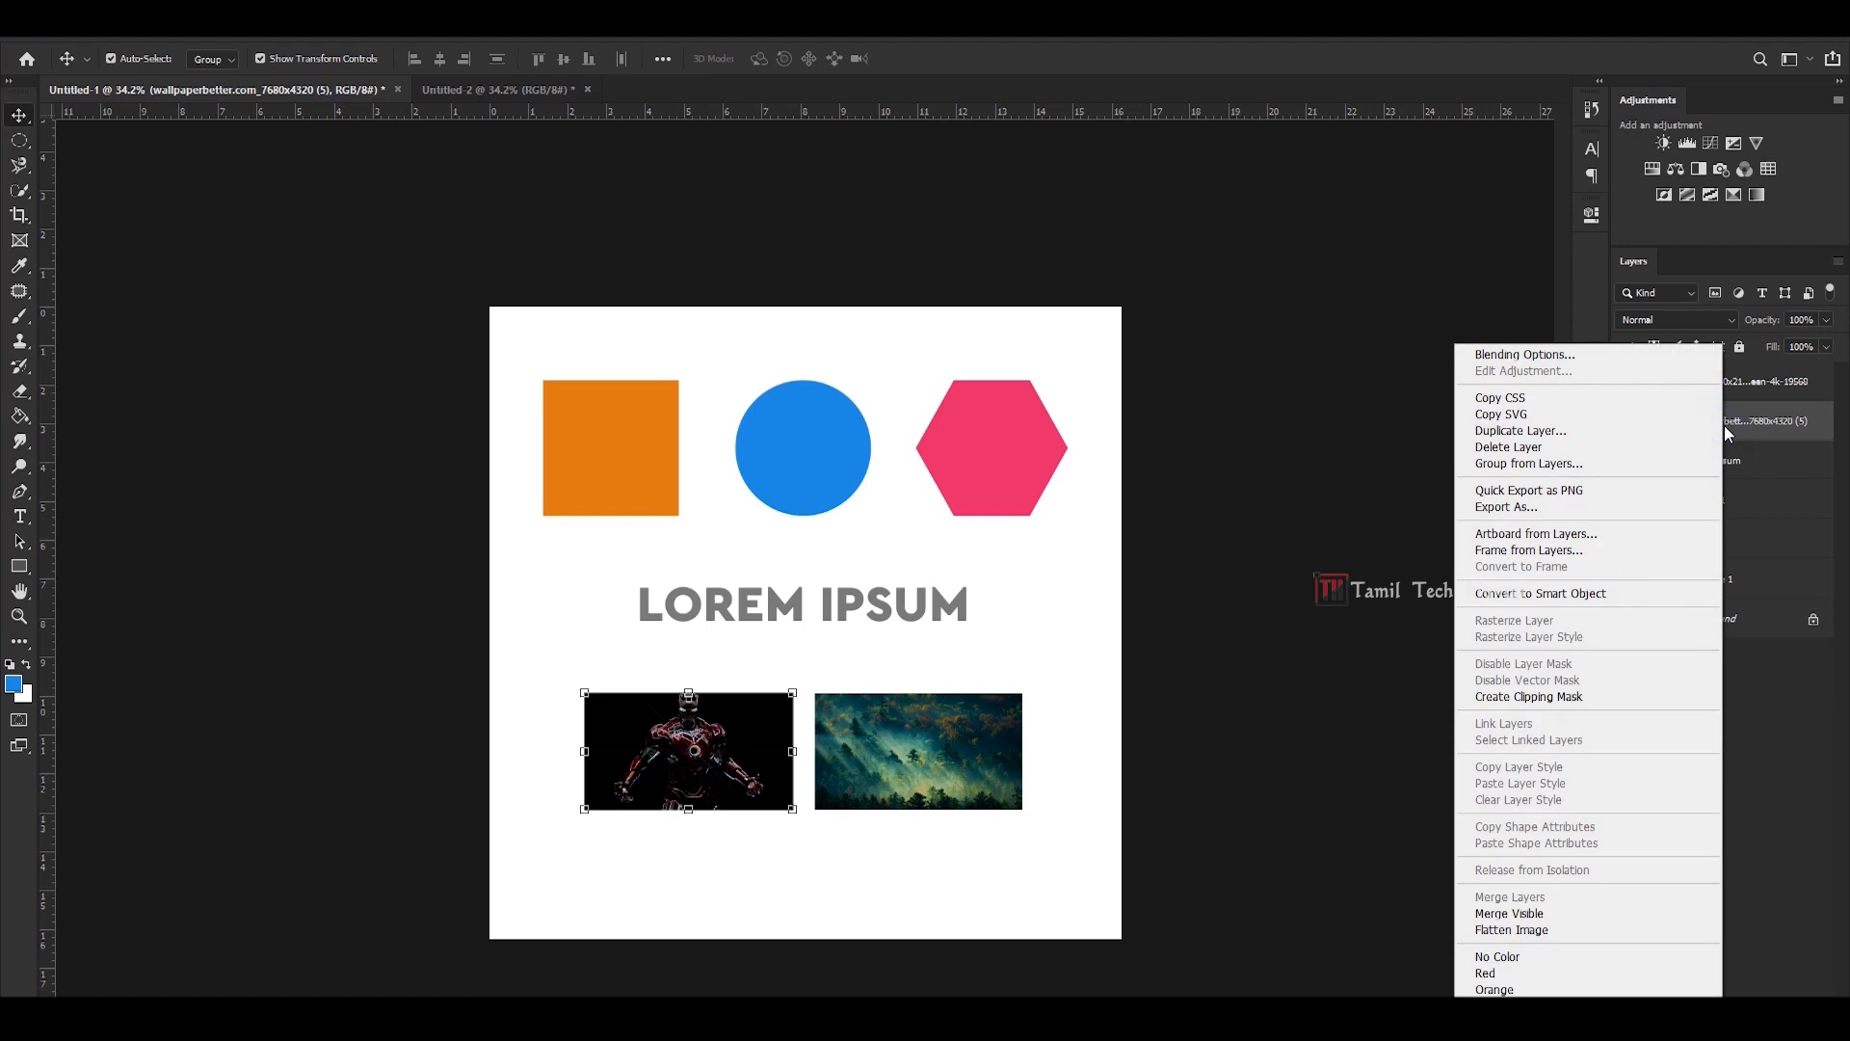
{"action": "left_click", "coordinate": [1742, 767]}
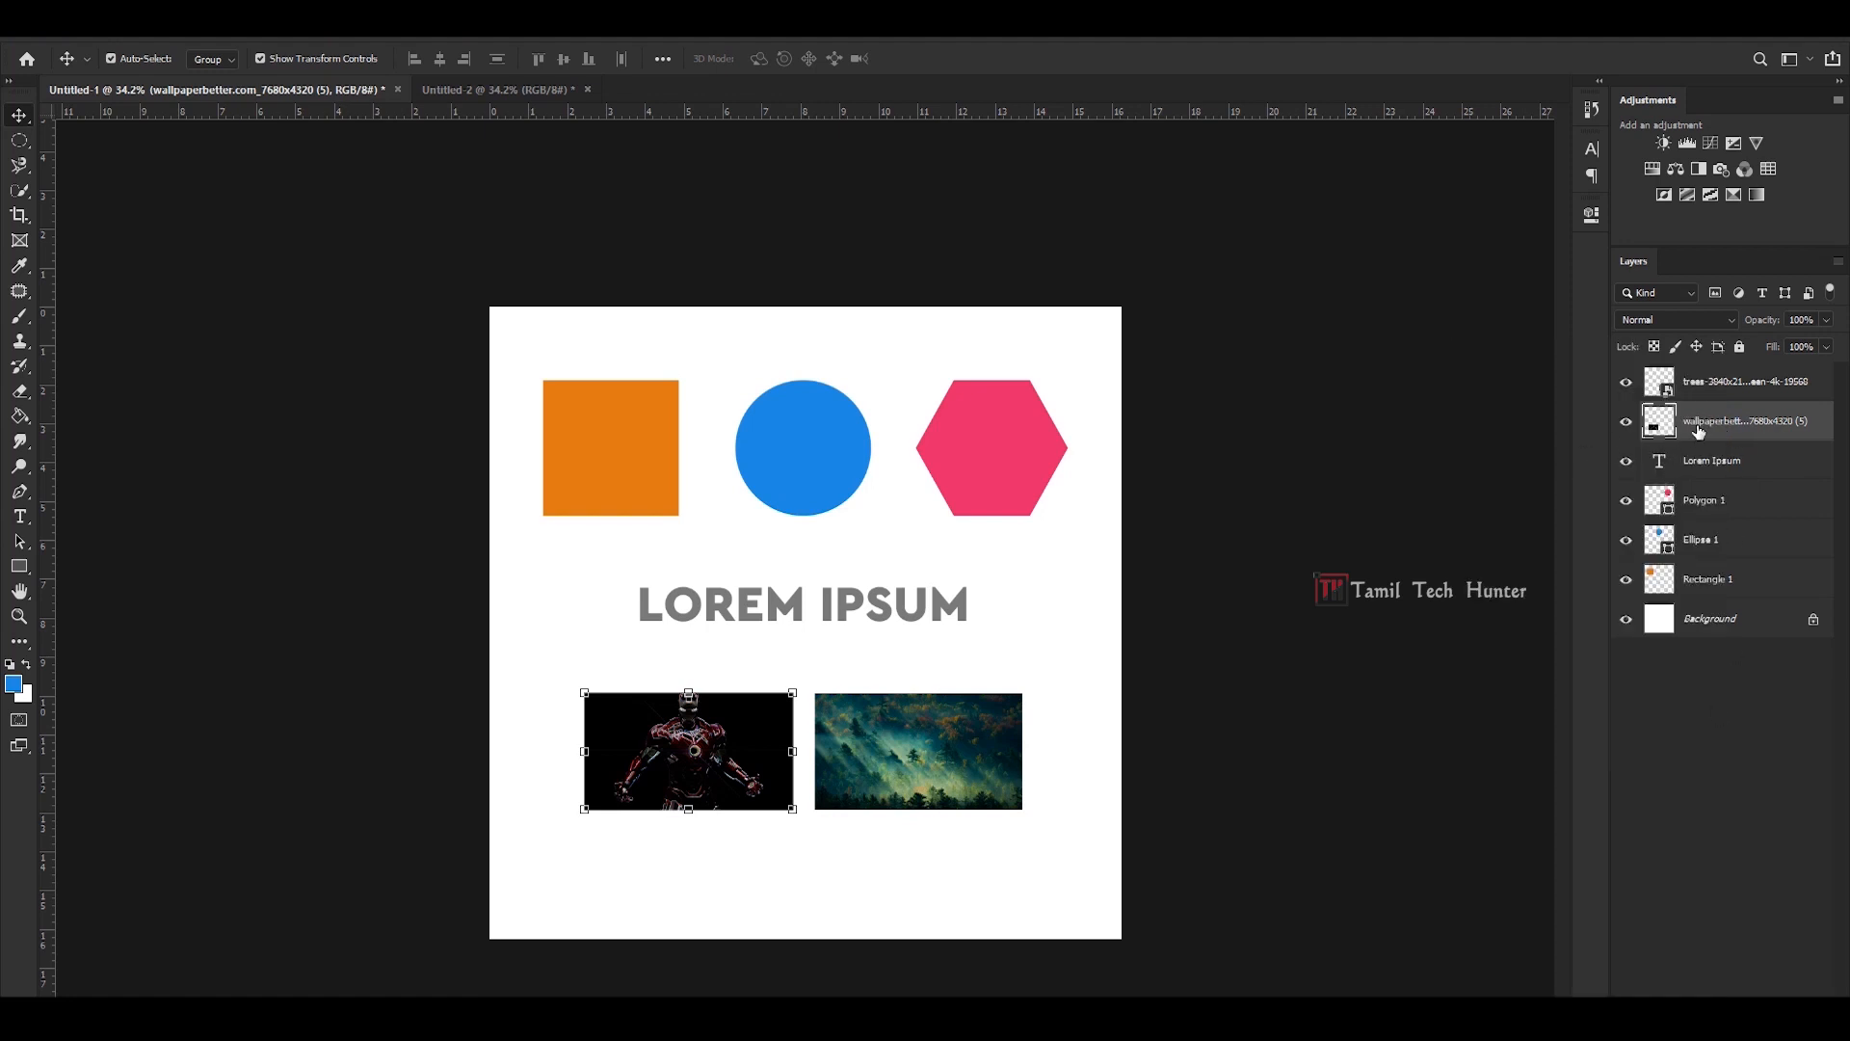
- Rename the Rectangle 1 layer as Layer 02
{"action": "left_click", "coordinate": [1691, 581]}
{"action": "double_click", "coordinate": [1713, 581]}
{"action": "key", "text": "BackSpace"}
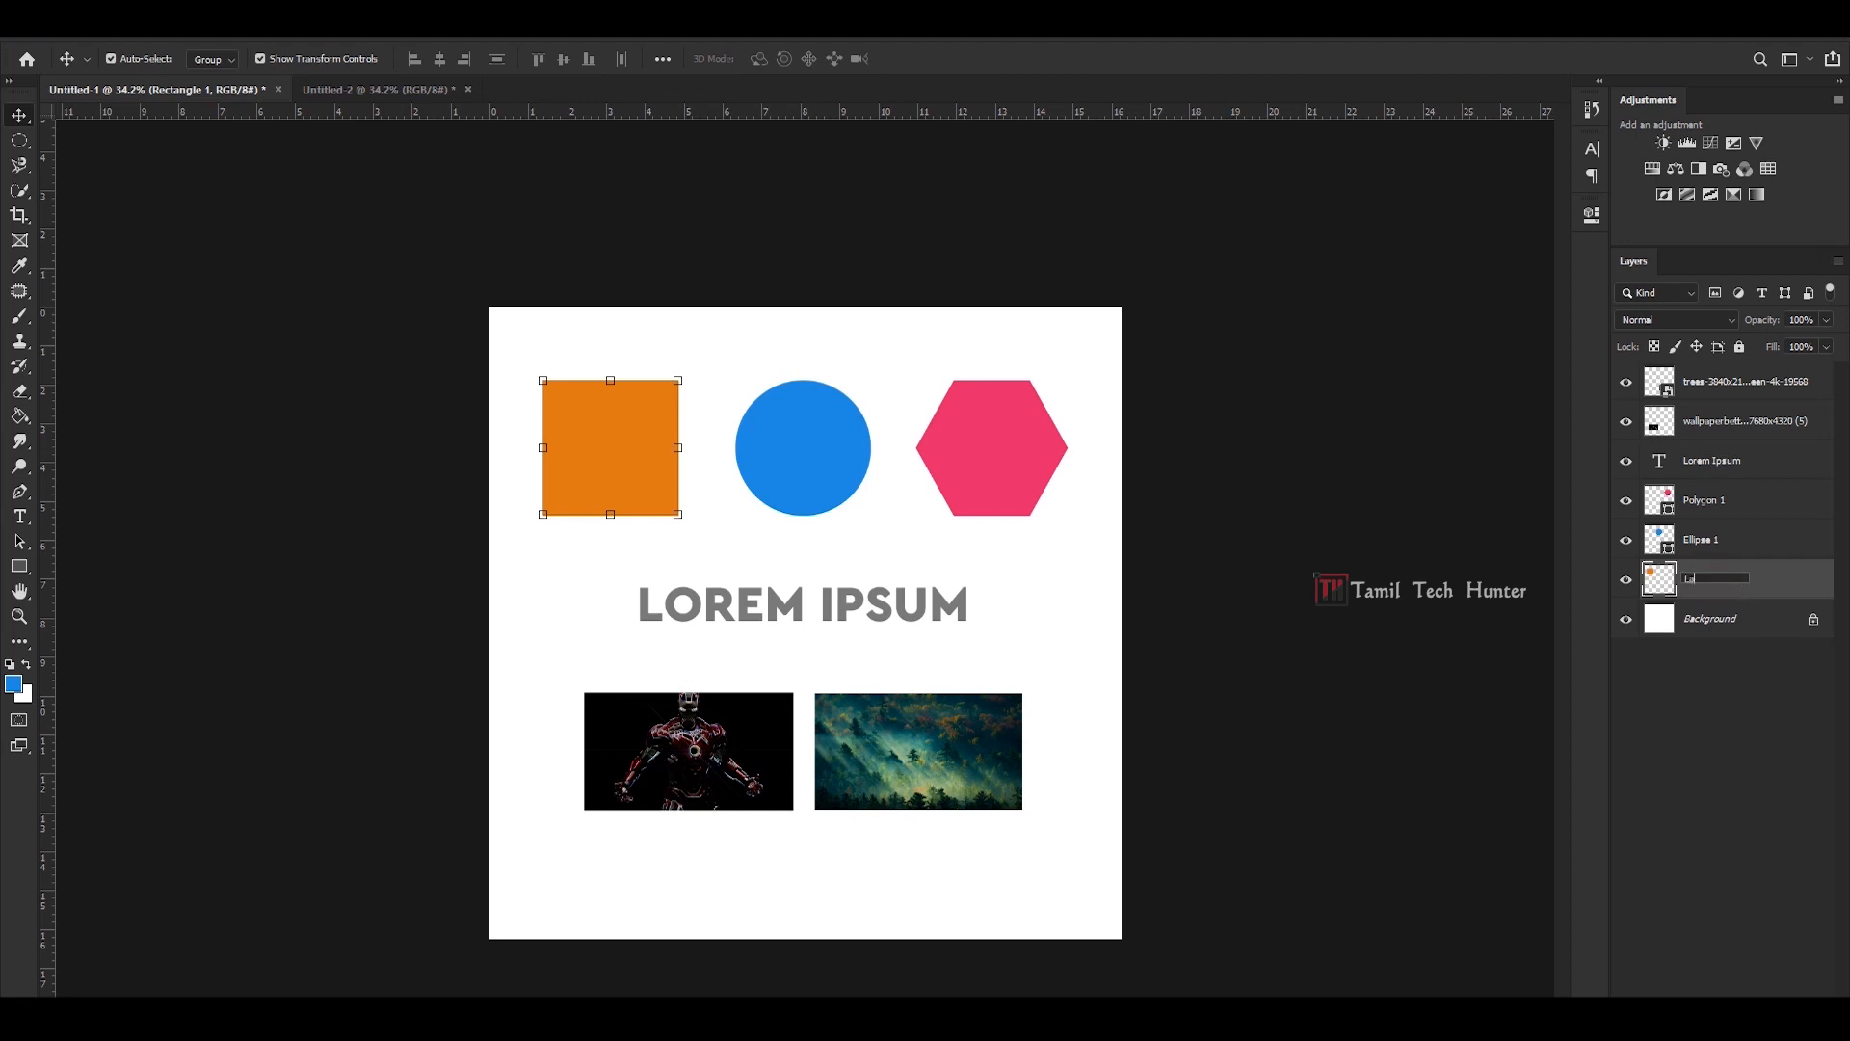
{"action": "type", "text": "Layer 02"}
{"action": "key", "text": "Return"}
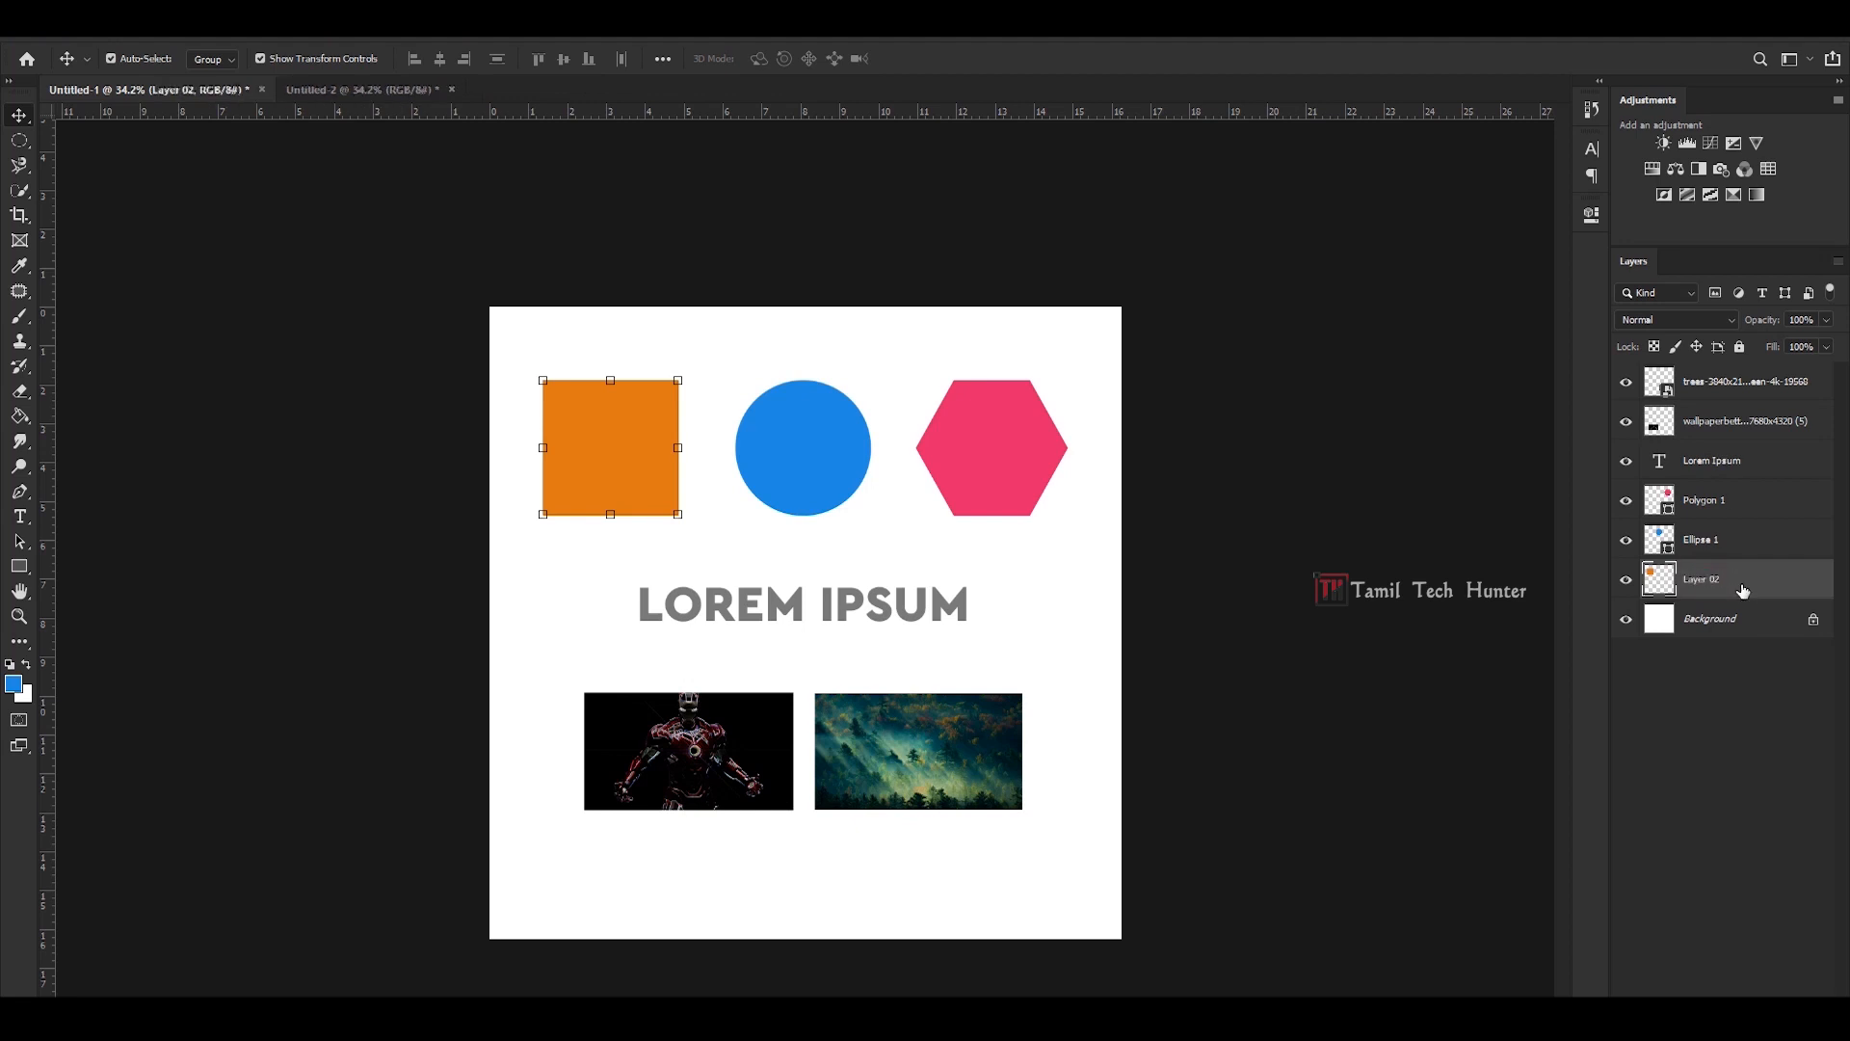
- Rename the wallpaper image layer as Layer 06
{"action": "left_click", "coordinate": [1724, 430]}
{"action": "double_click", "coordinate": [1726, 424]}
{"action": "type", "text": "Layer 06"}
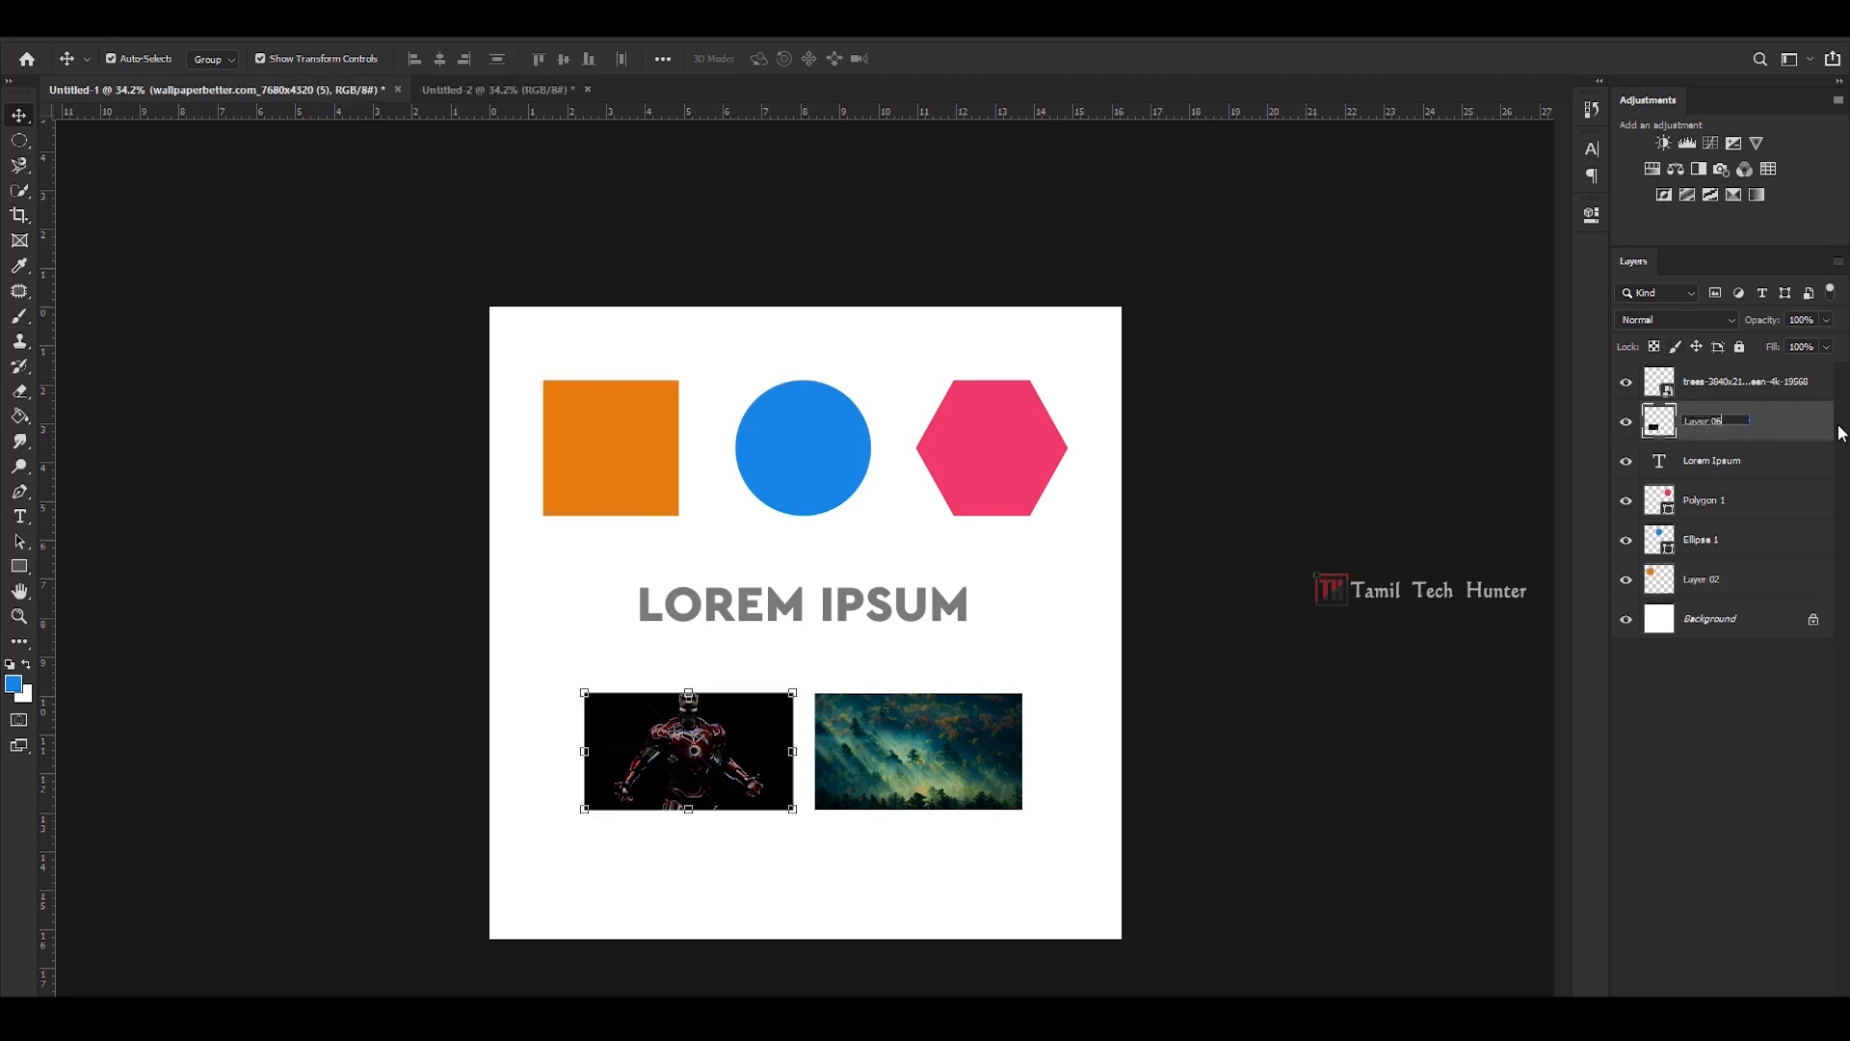
{"action": "key", "text": "Return"}
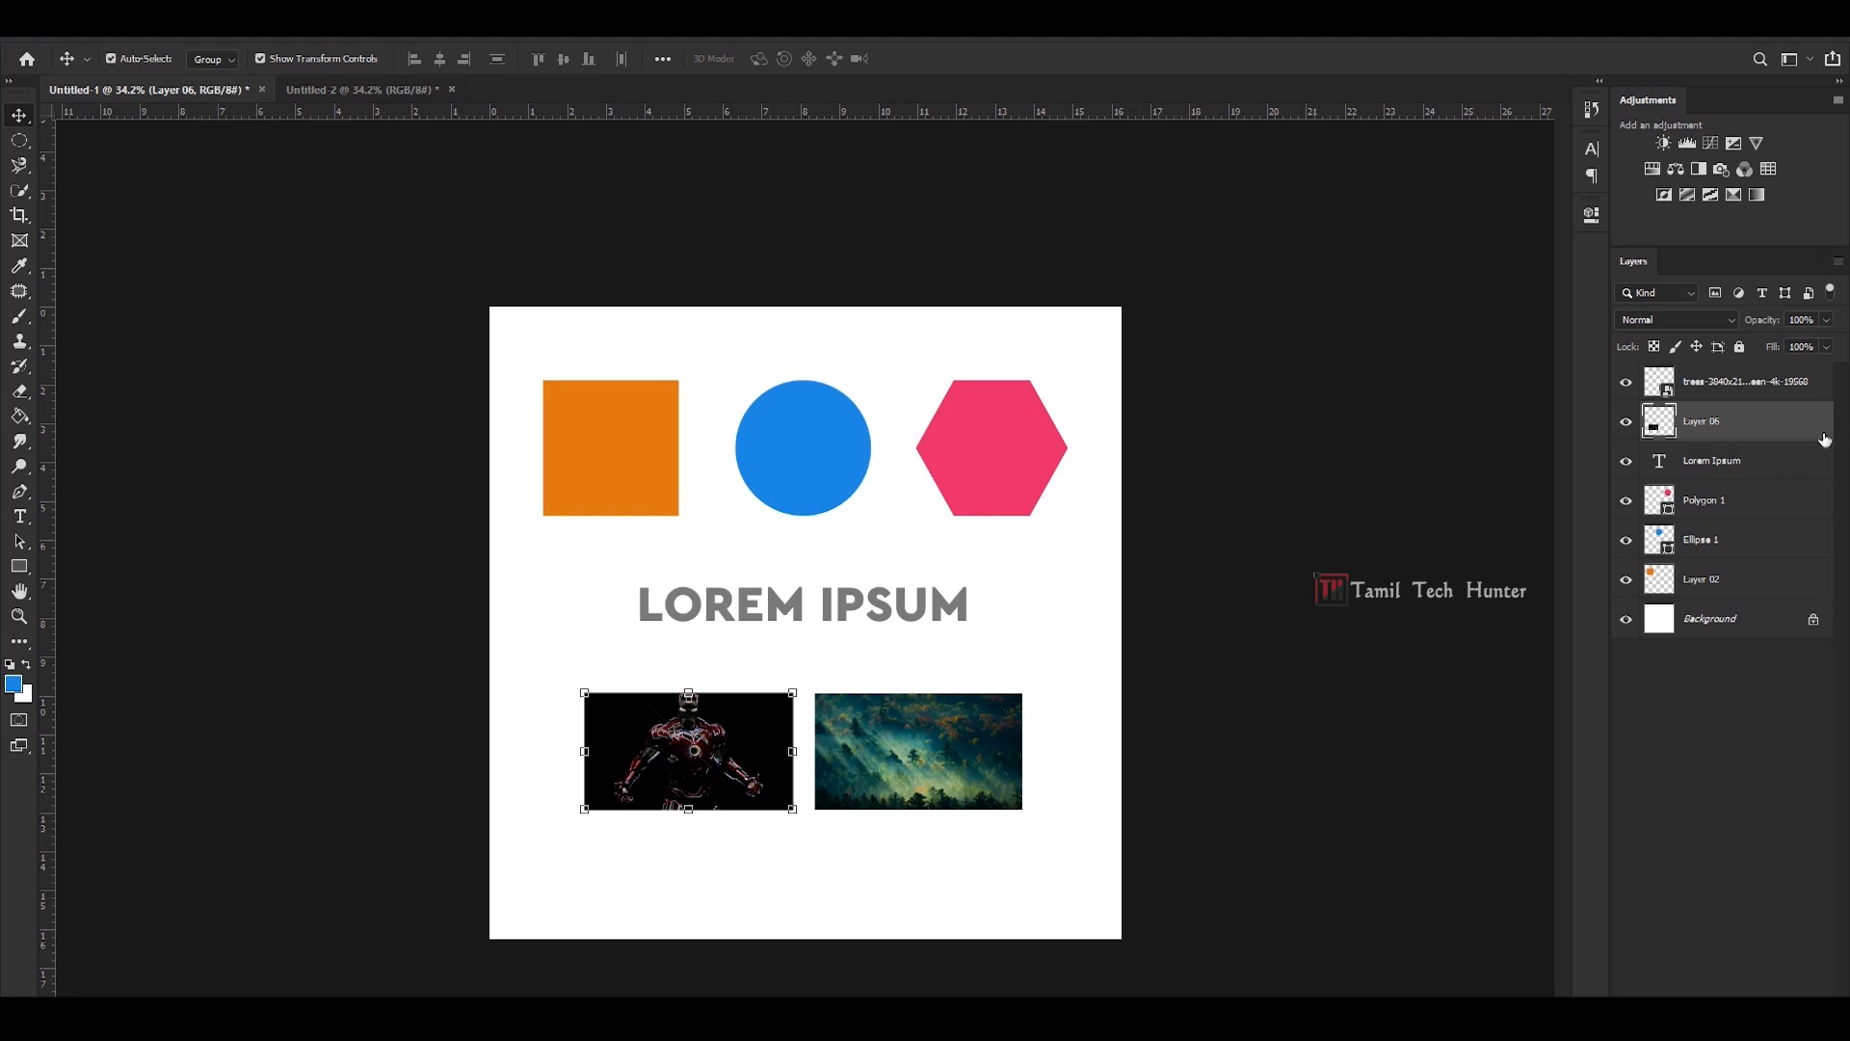
- Select Layer 02 and Layer 06 in turn, and clear the selection
{"action": "left_click", "coordinate": [1687, 587]}
{"action": "left_click", "coordinate": [1728, 424]}
{"action": "left_click", "coordinate": [1705, 708]}
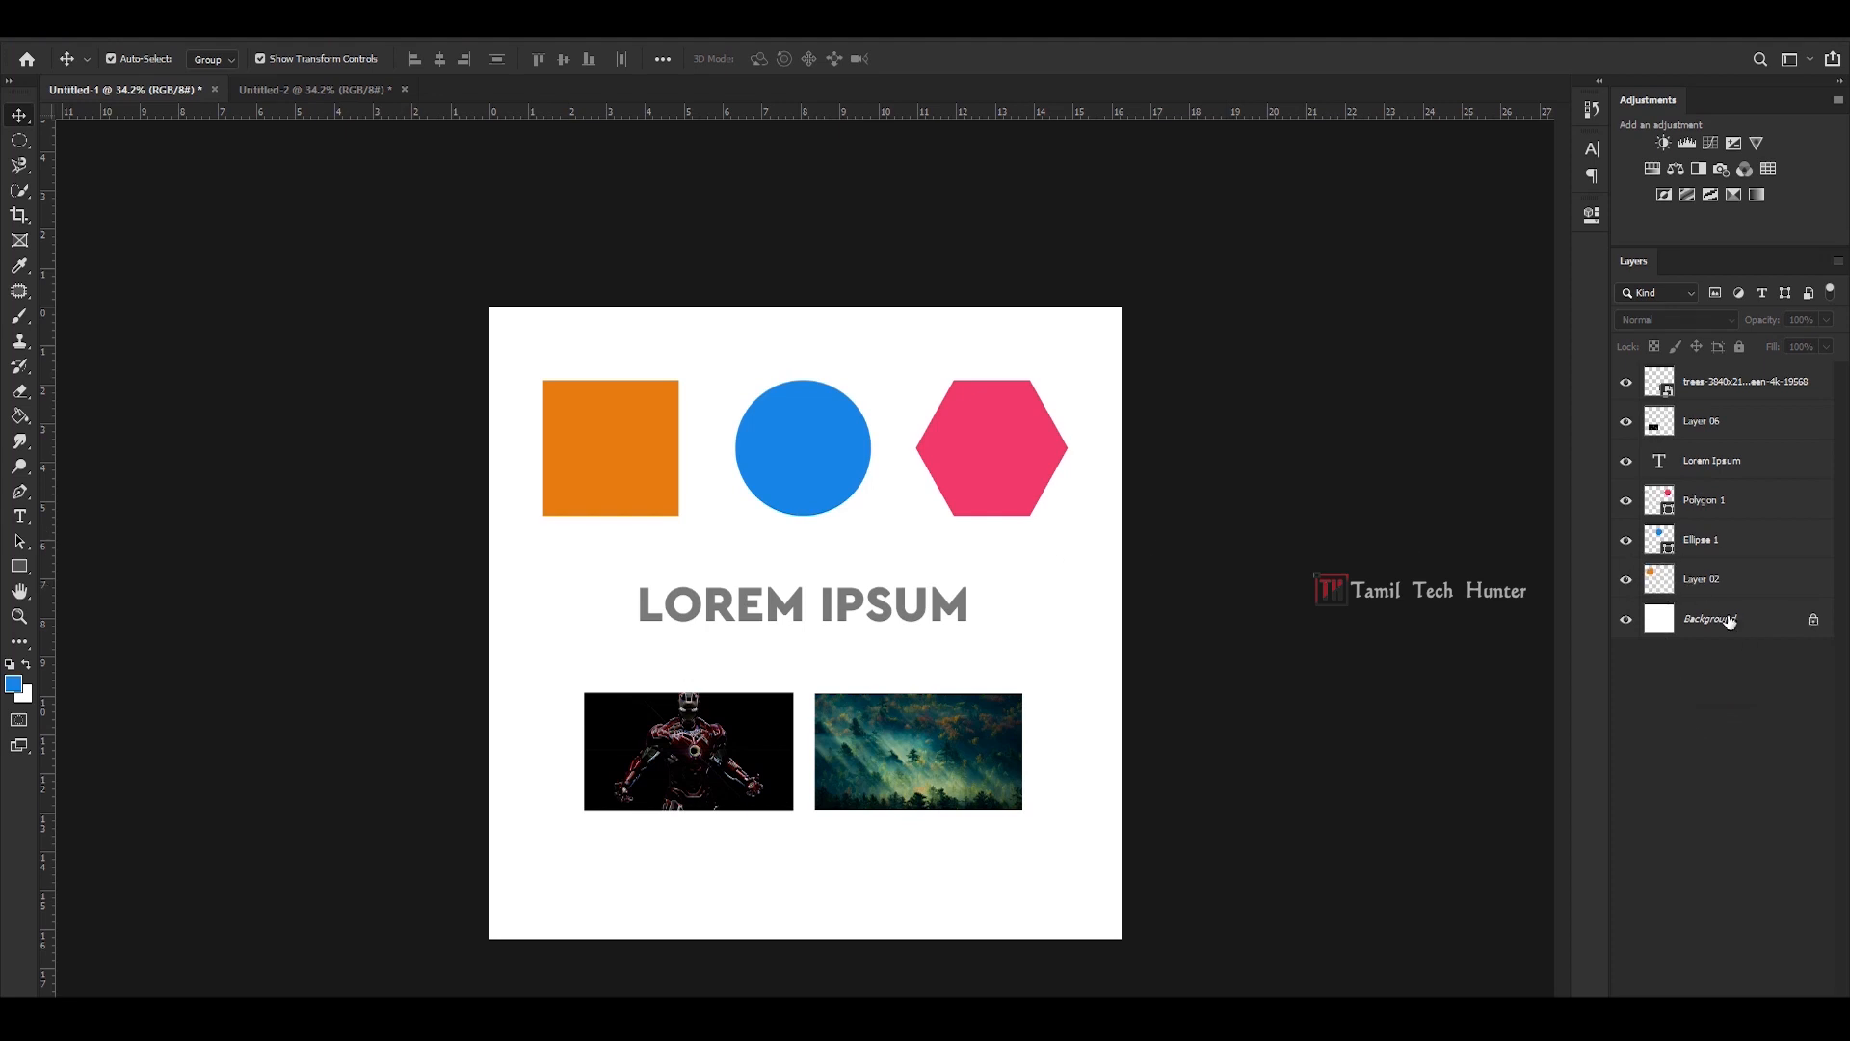
- Select the orange square, the Layer 06 image and the blue circle one after another
{"action": "left_click", "coordinate": [1642, 571]}
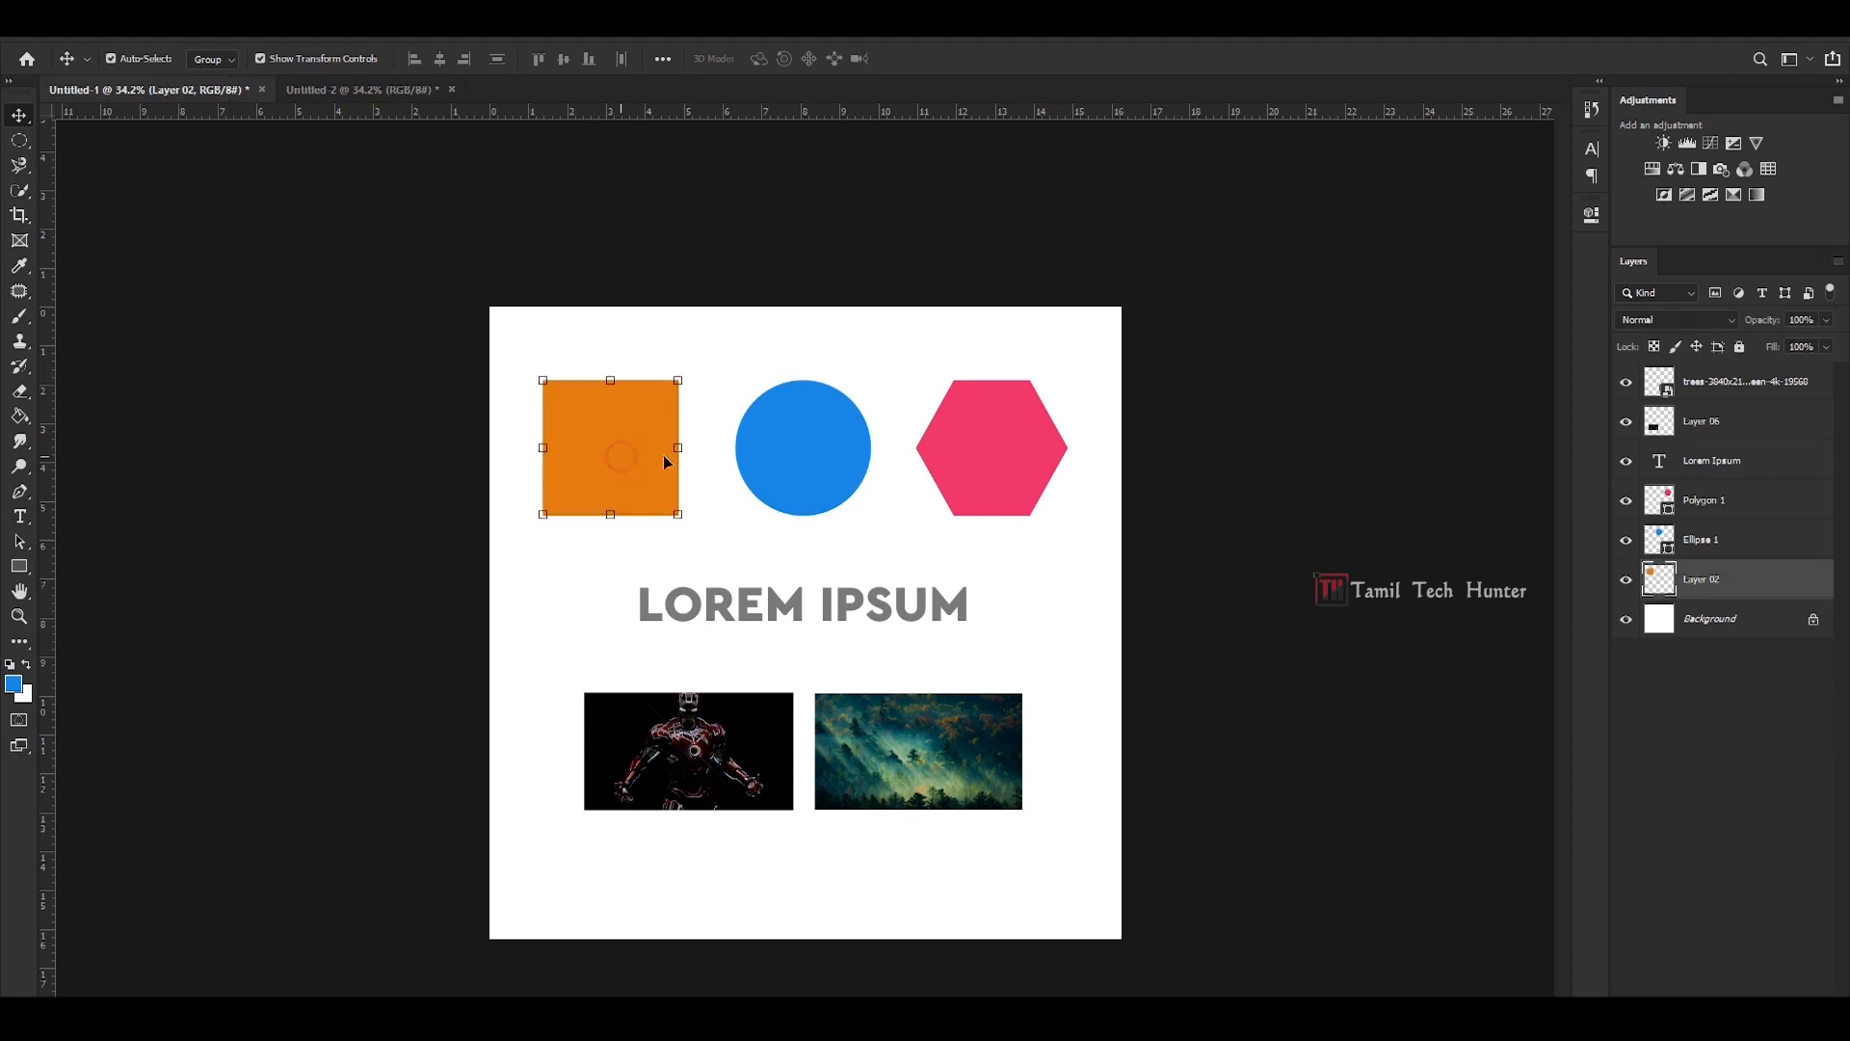
{"action": "left_click", "coordinate": [1720, 435]}
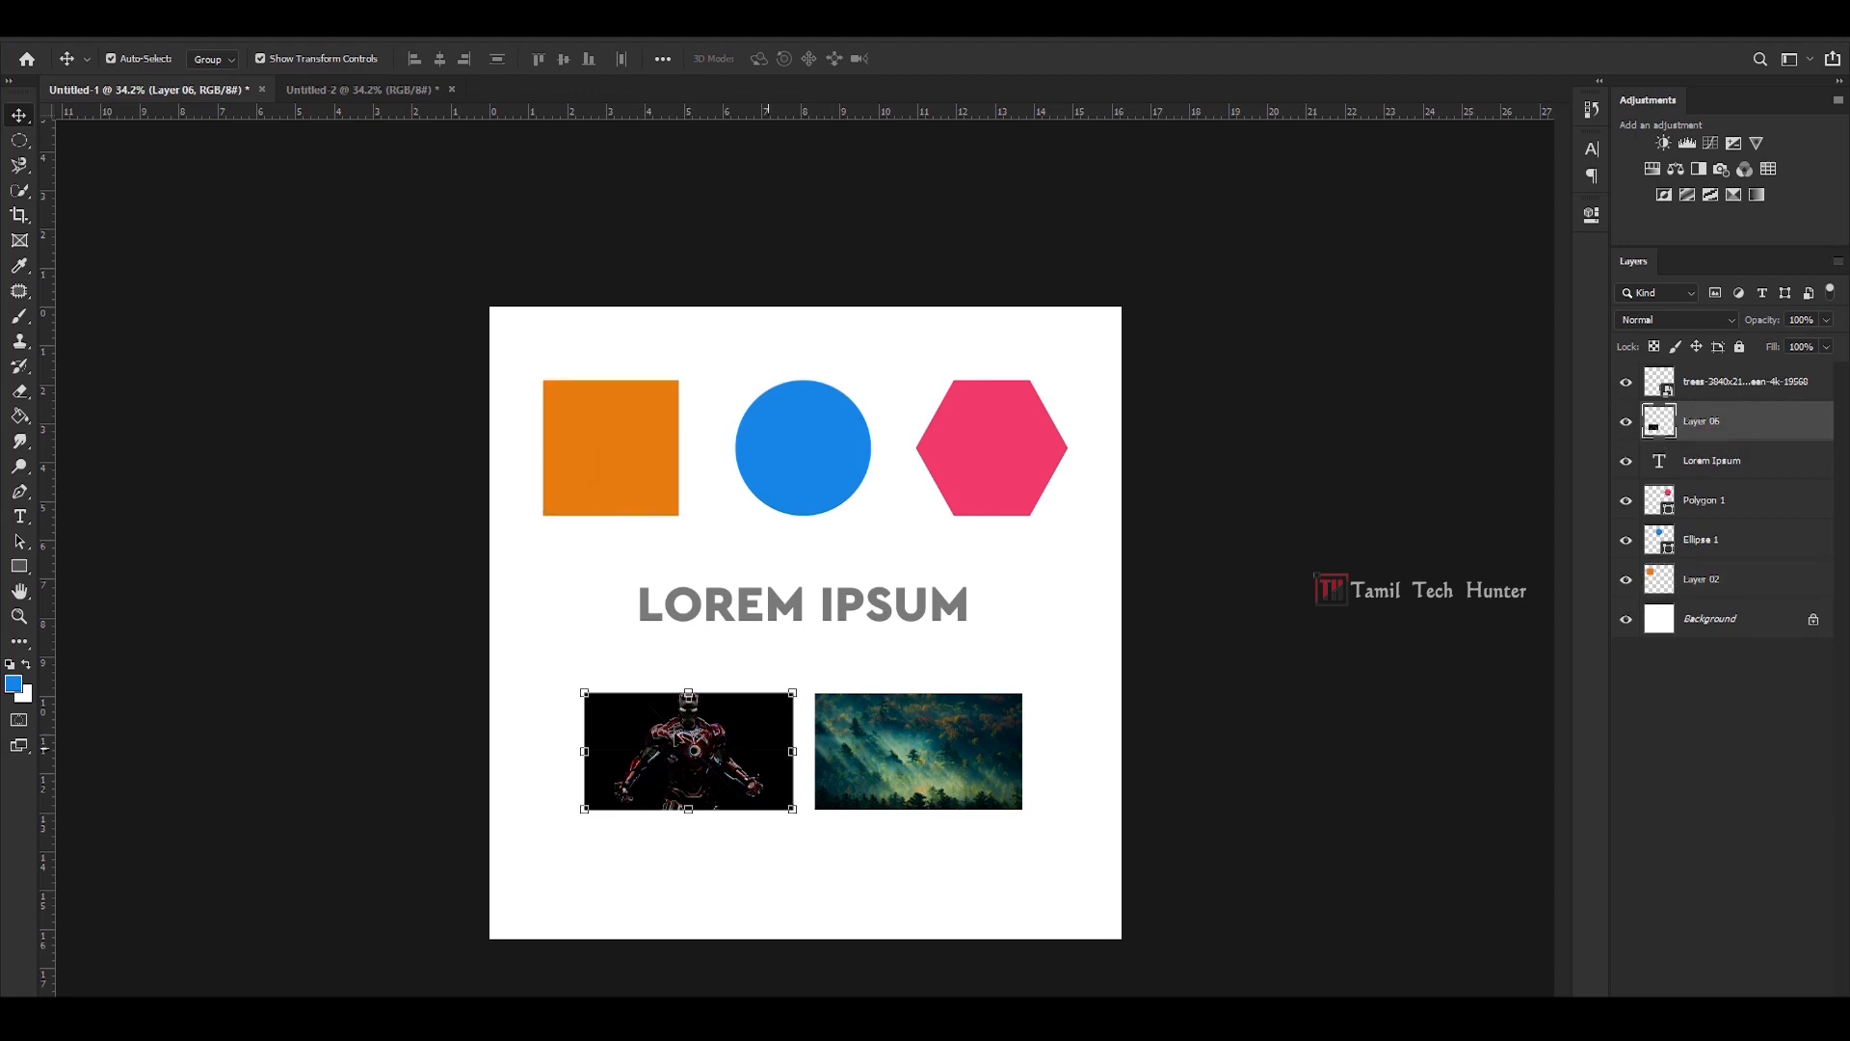
{"action": "left_click", "coordinate": [1079, 667]}
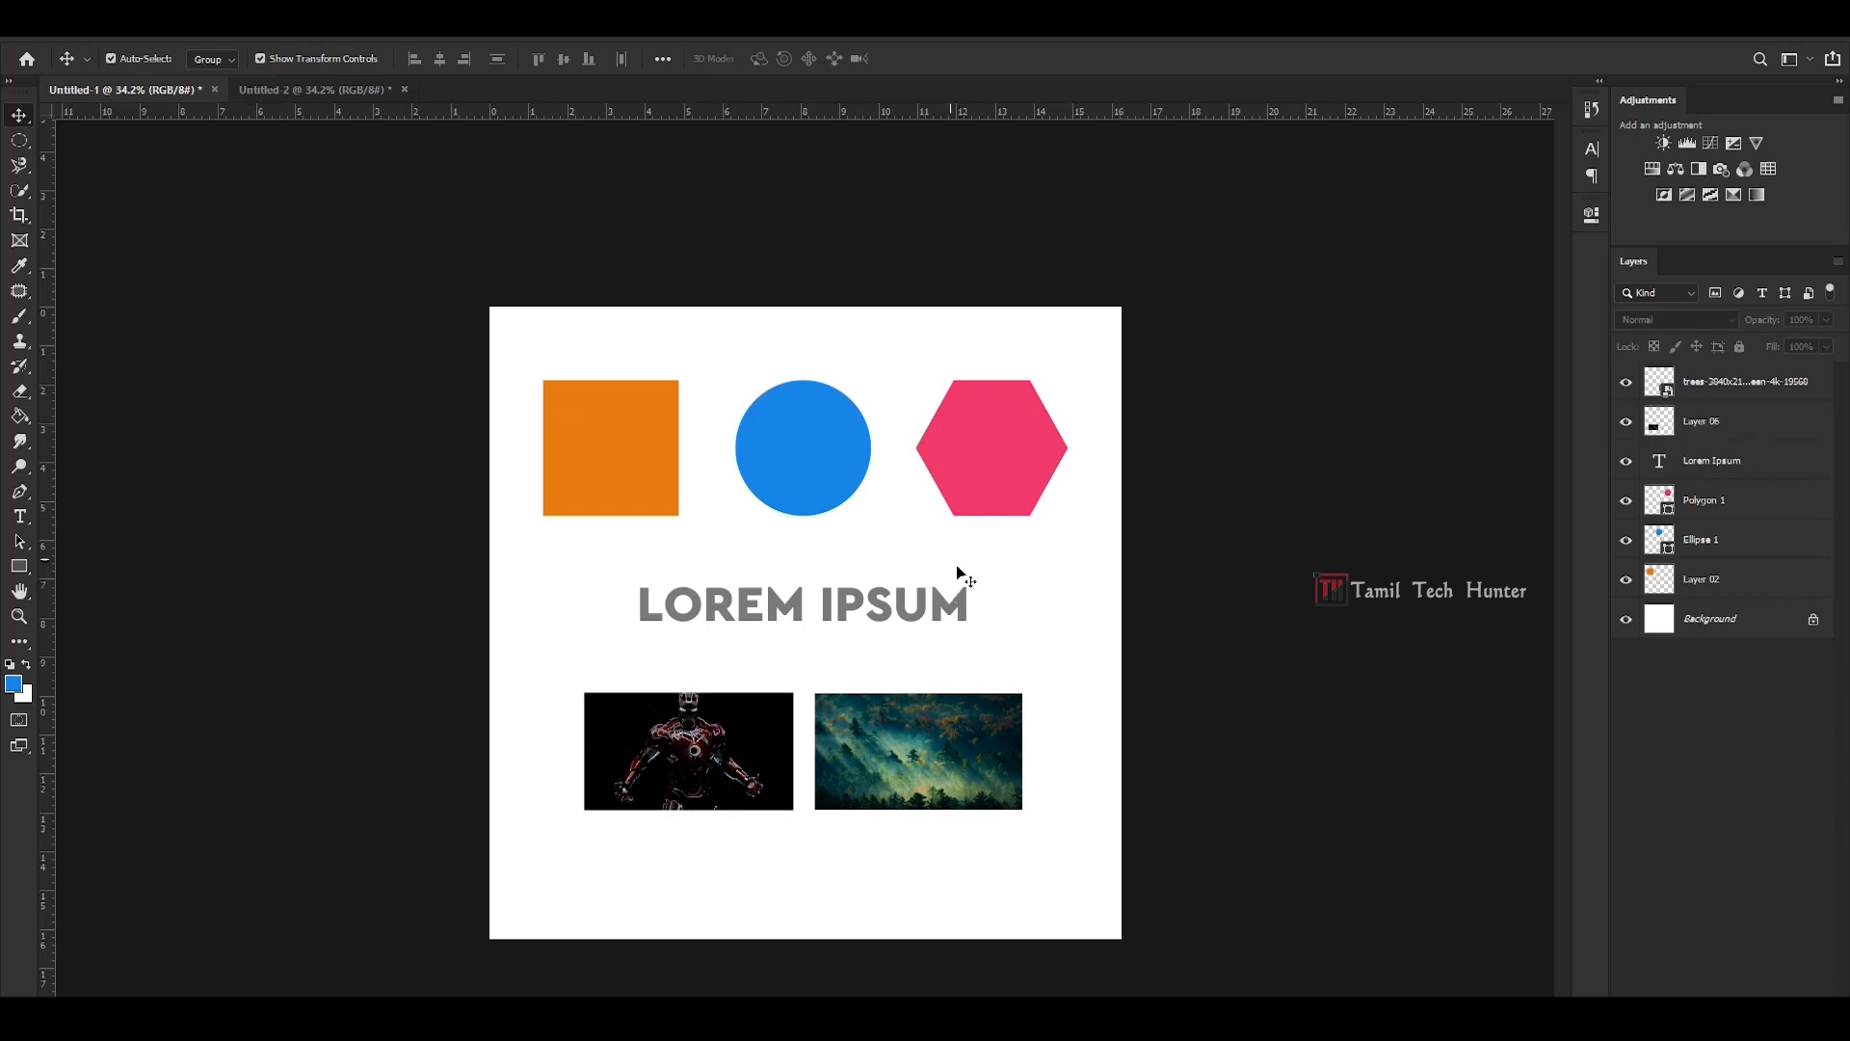
{"action": "left_click", "coordinate": [747, 430]}
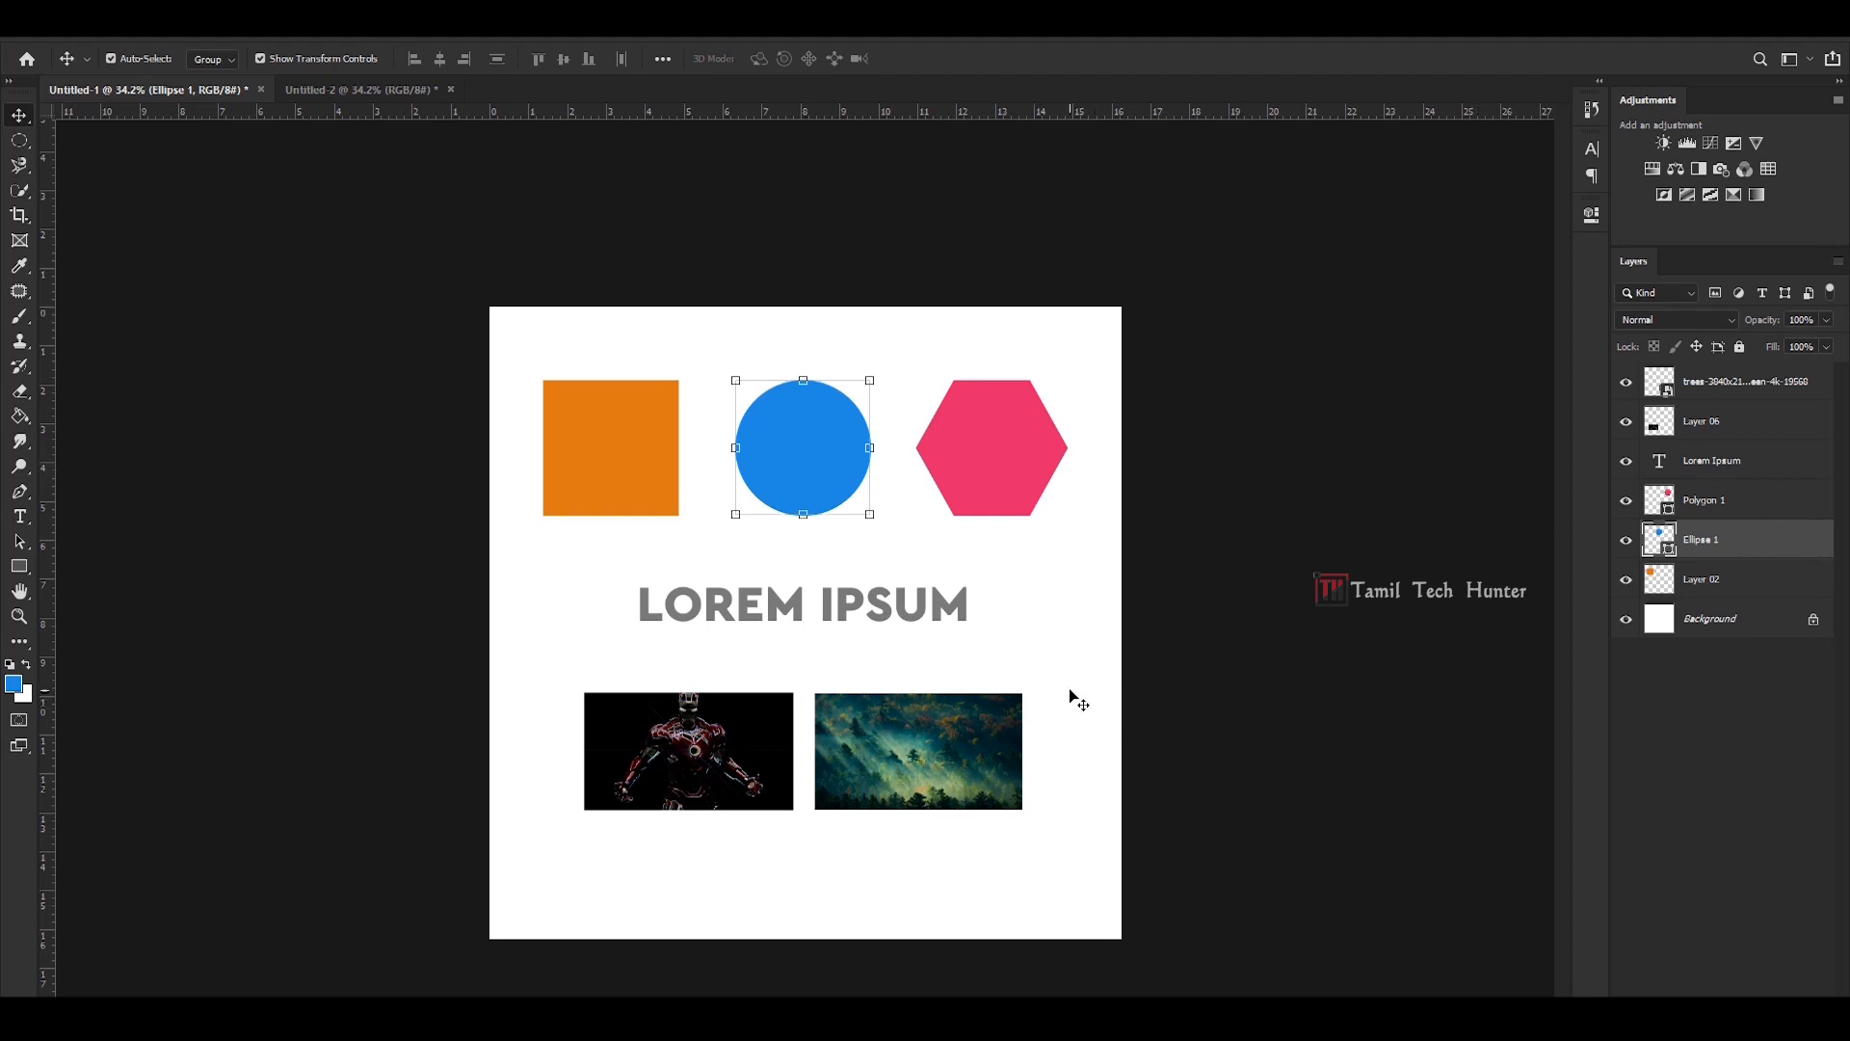
- Select the Lorem Ipsum text layer and browse the fonts offered in its character settings
{"action": "left_click", "coordinate": [764, 607]}
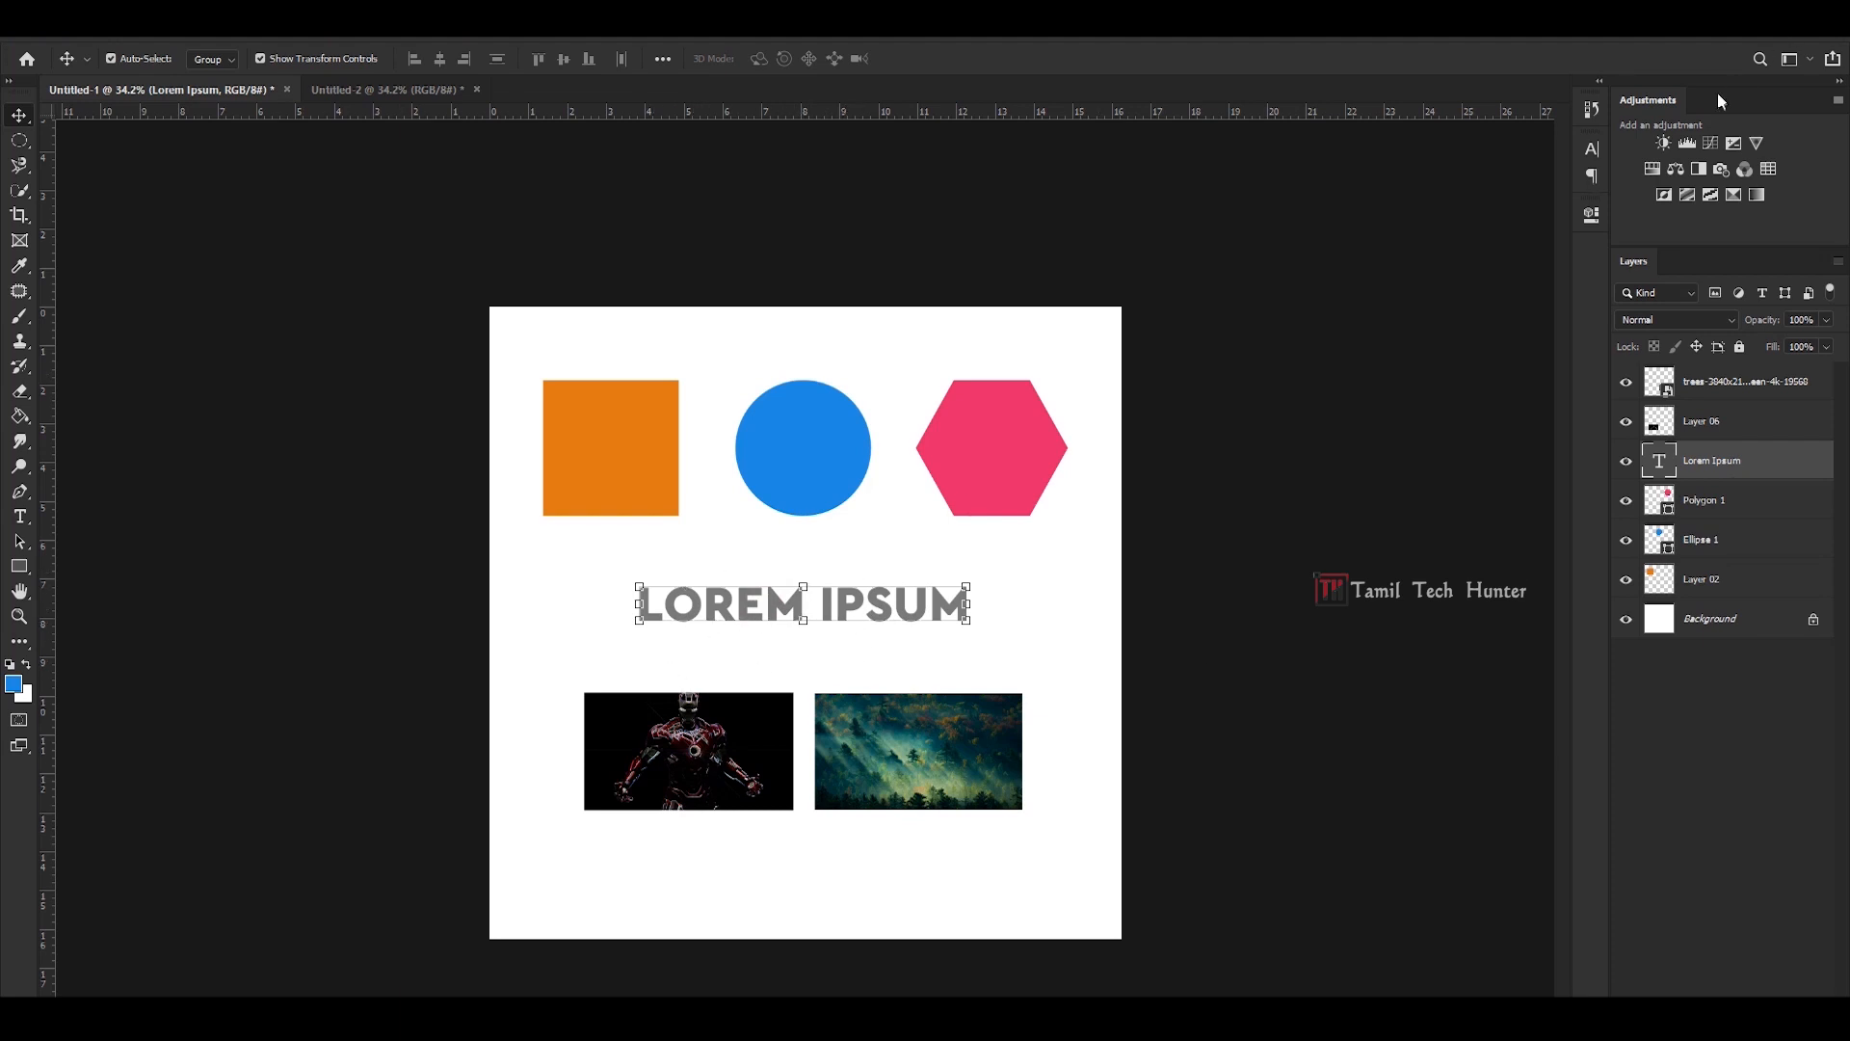
{"action": "left_click", "coordinate": [1597, 149]}
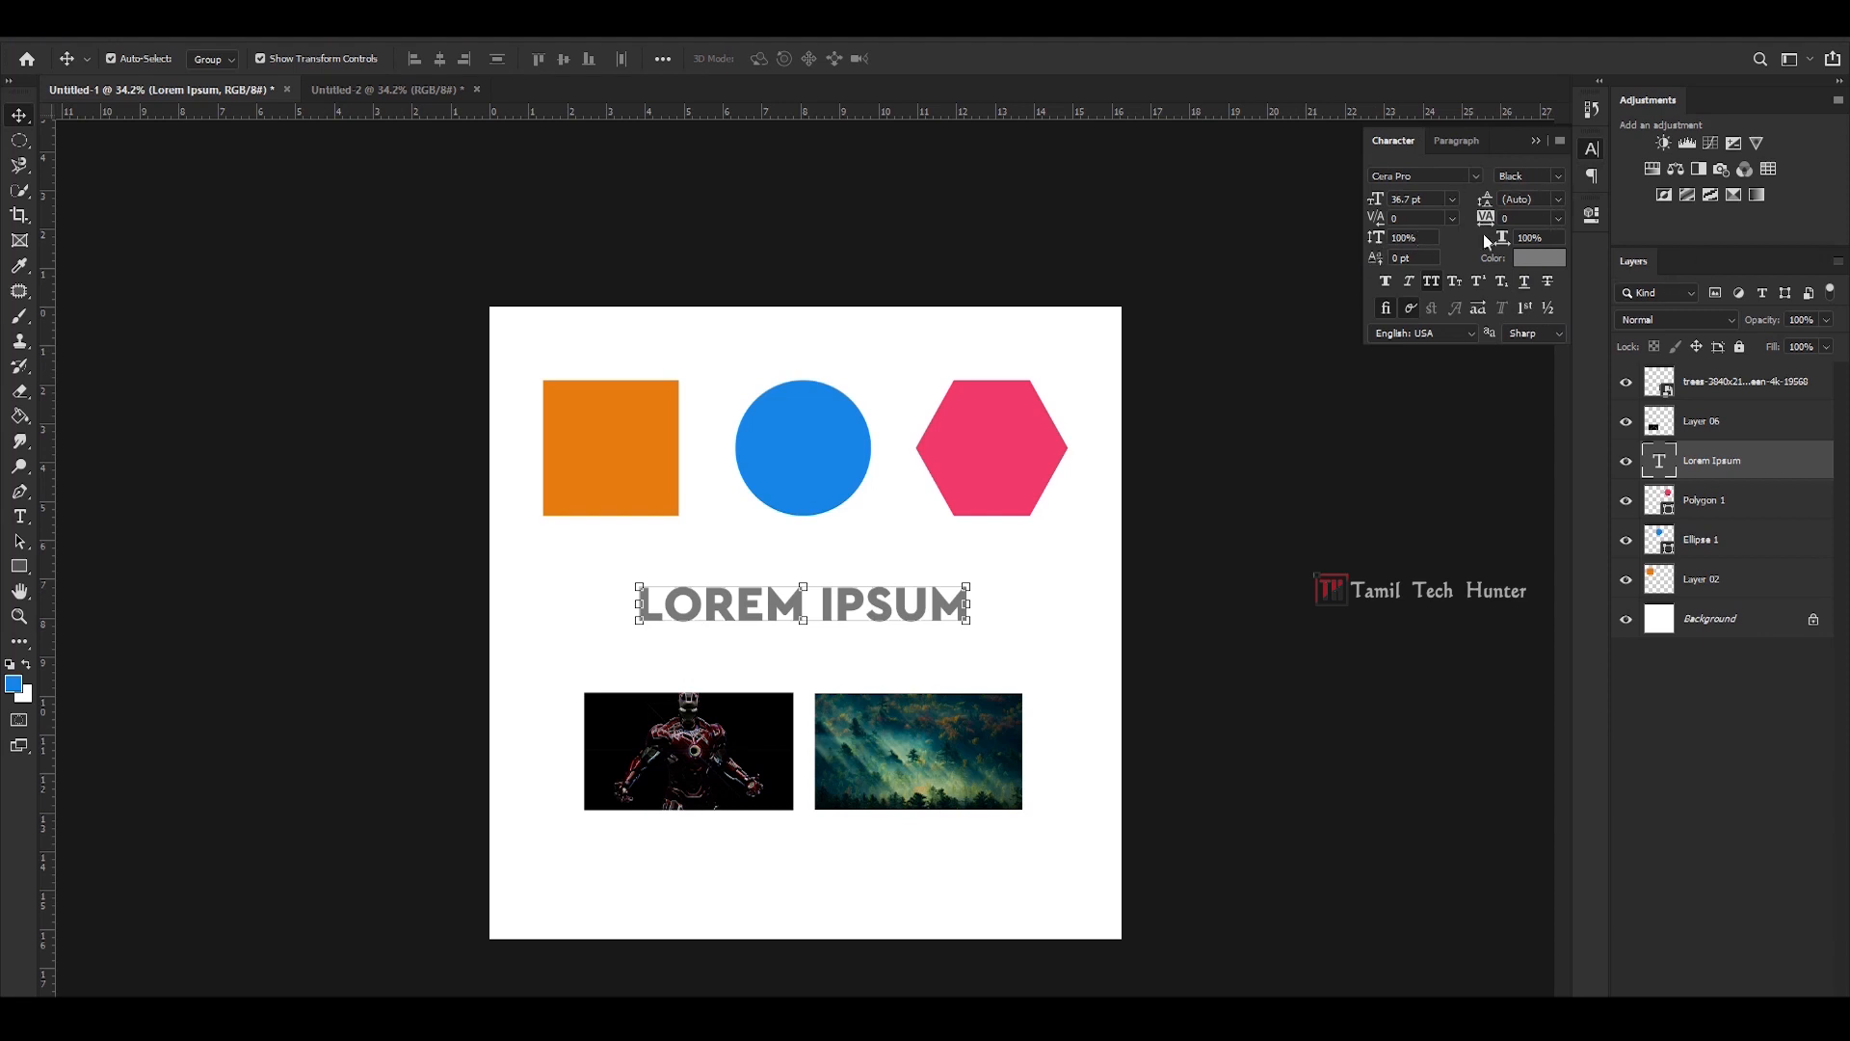
{"action": "left_click", "coordinate": [1475, 177]}
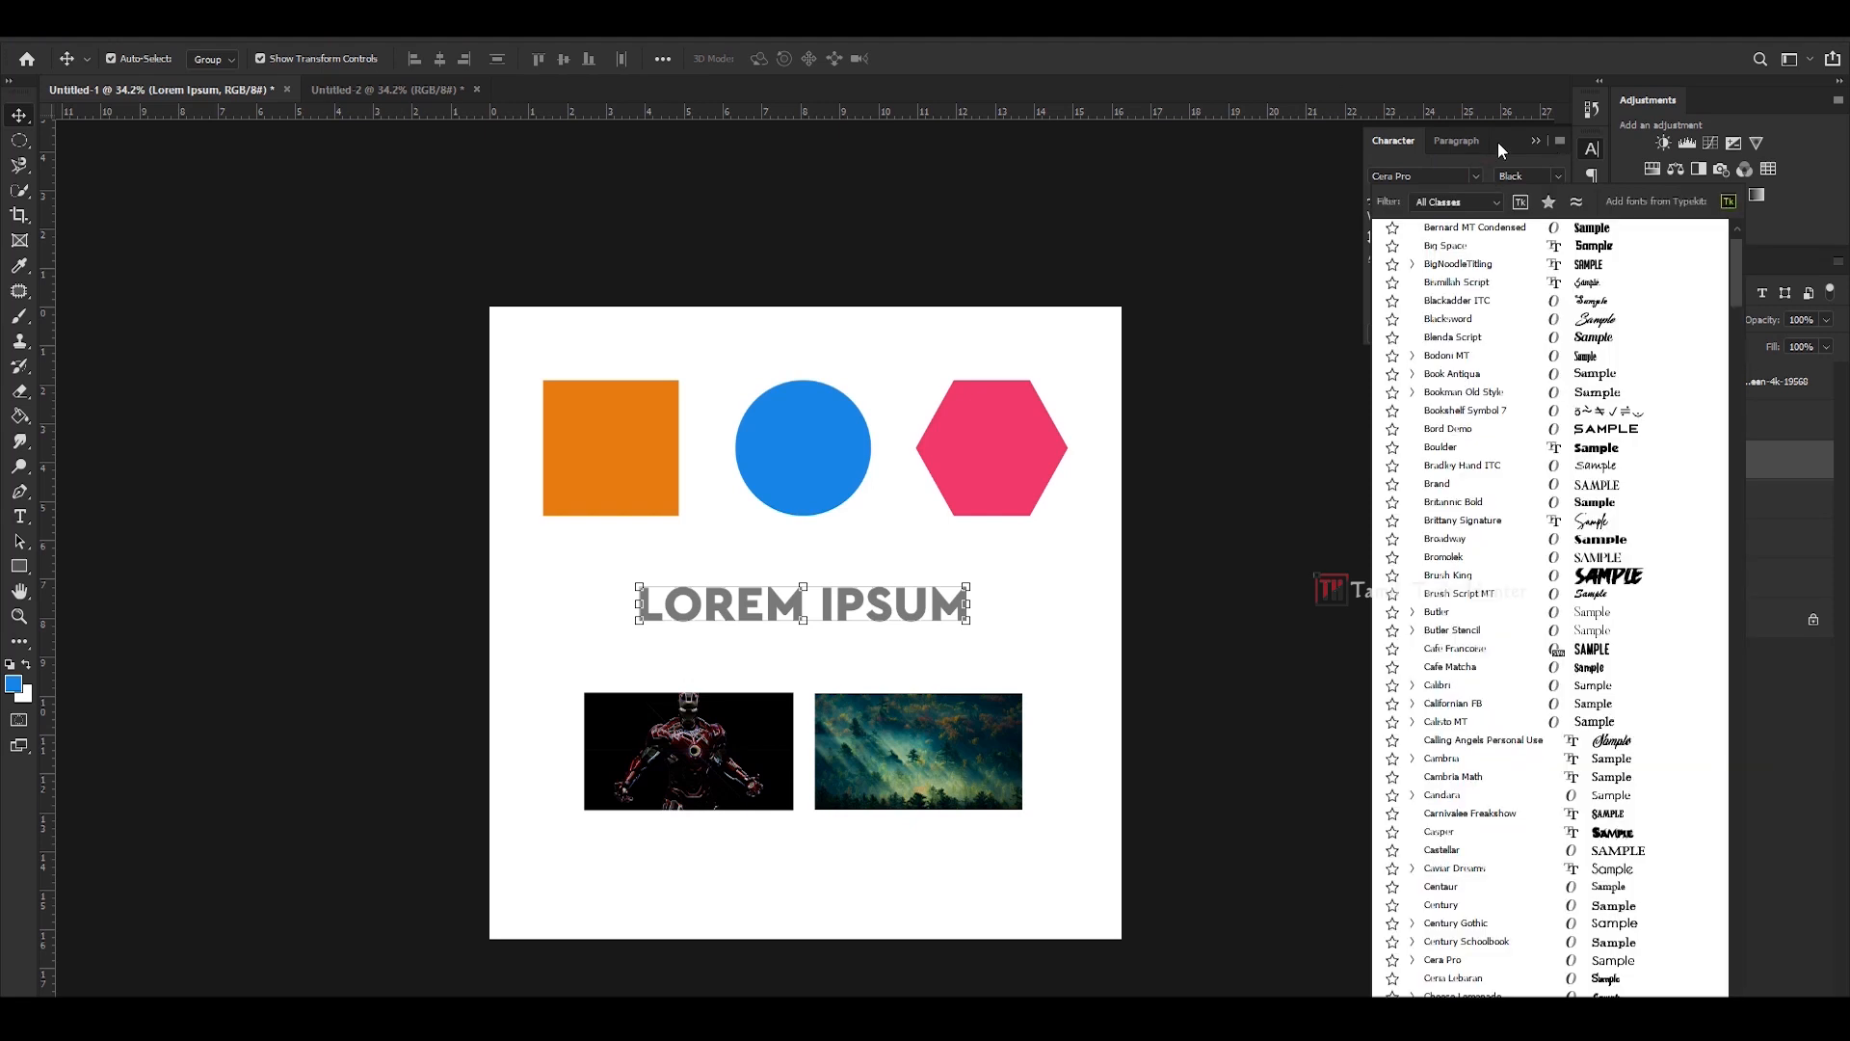
{"action": "scroll", "coordinate": [1461, 216], "scroll_direction": "down", "scroll_amount": 5}
{"action": "key", "text": "Escape"}
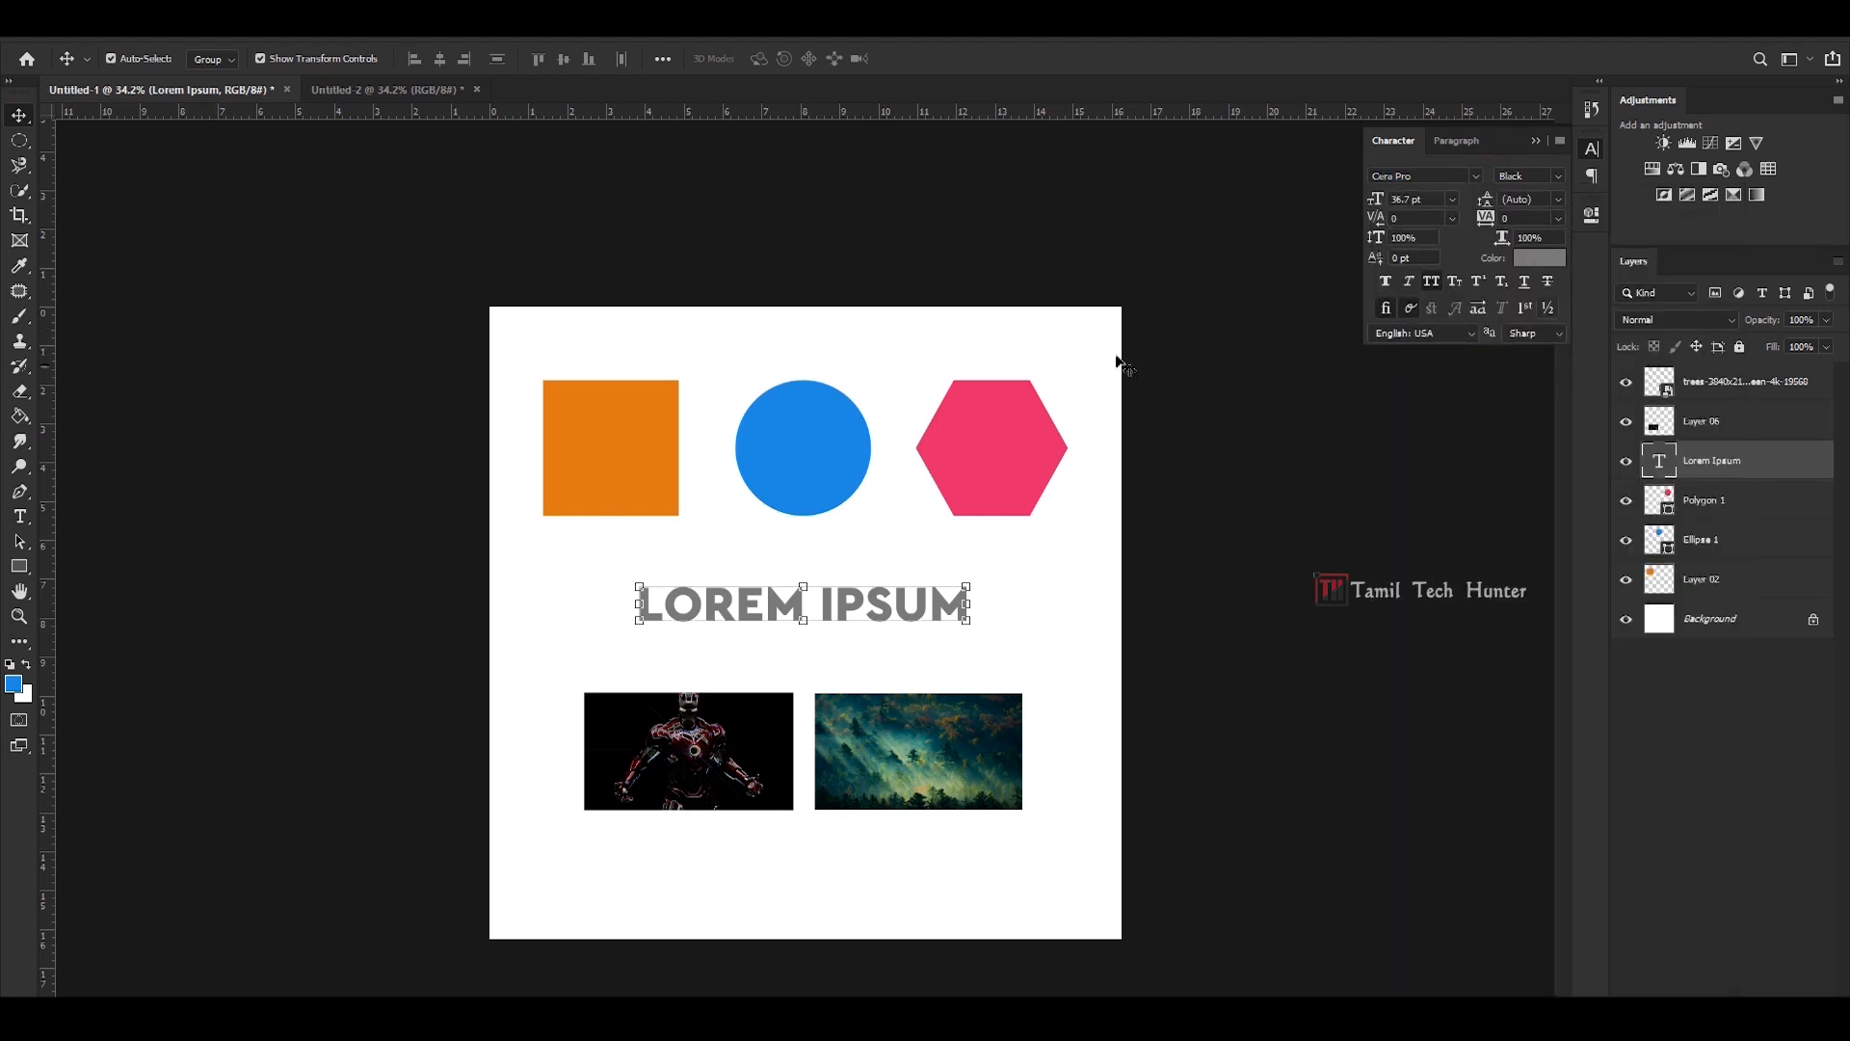
{"action": "left_click", "coordinate": [1715, 655]}
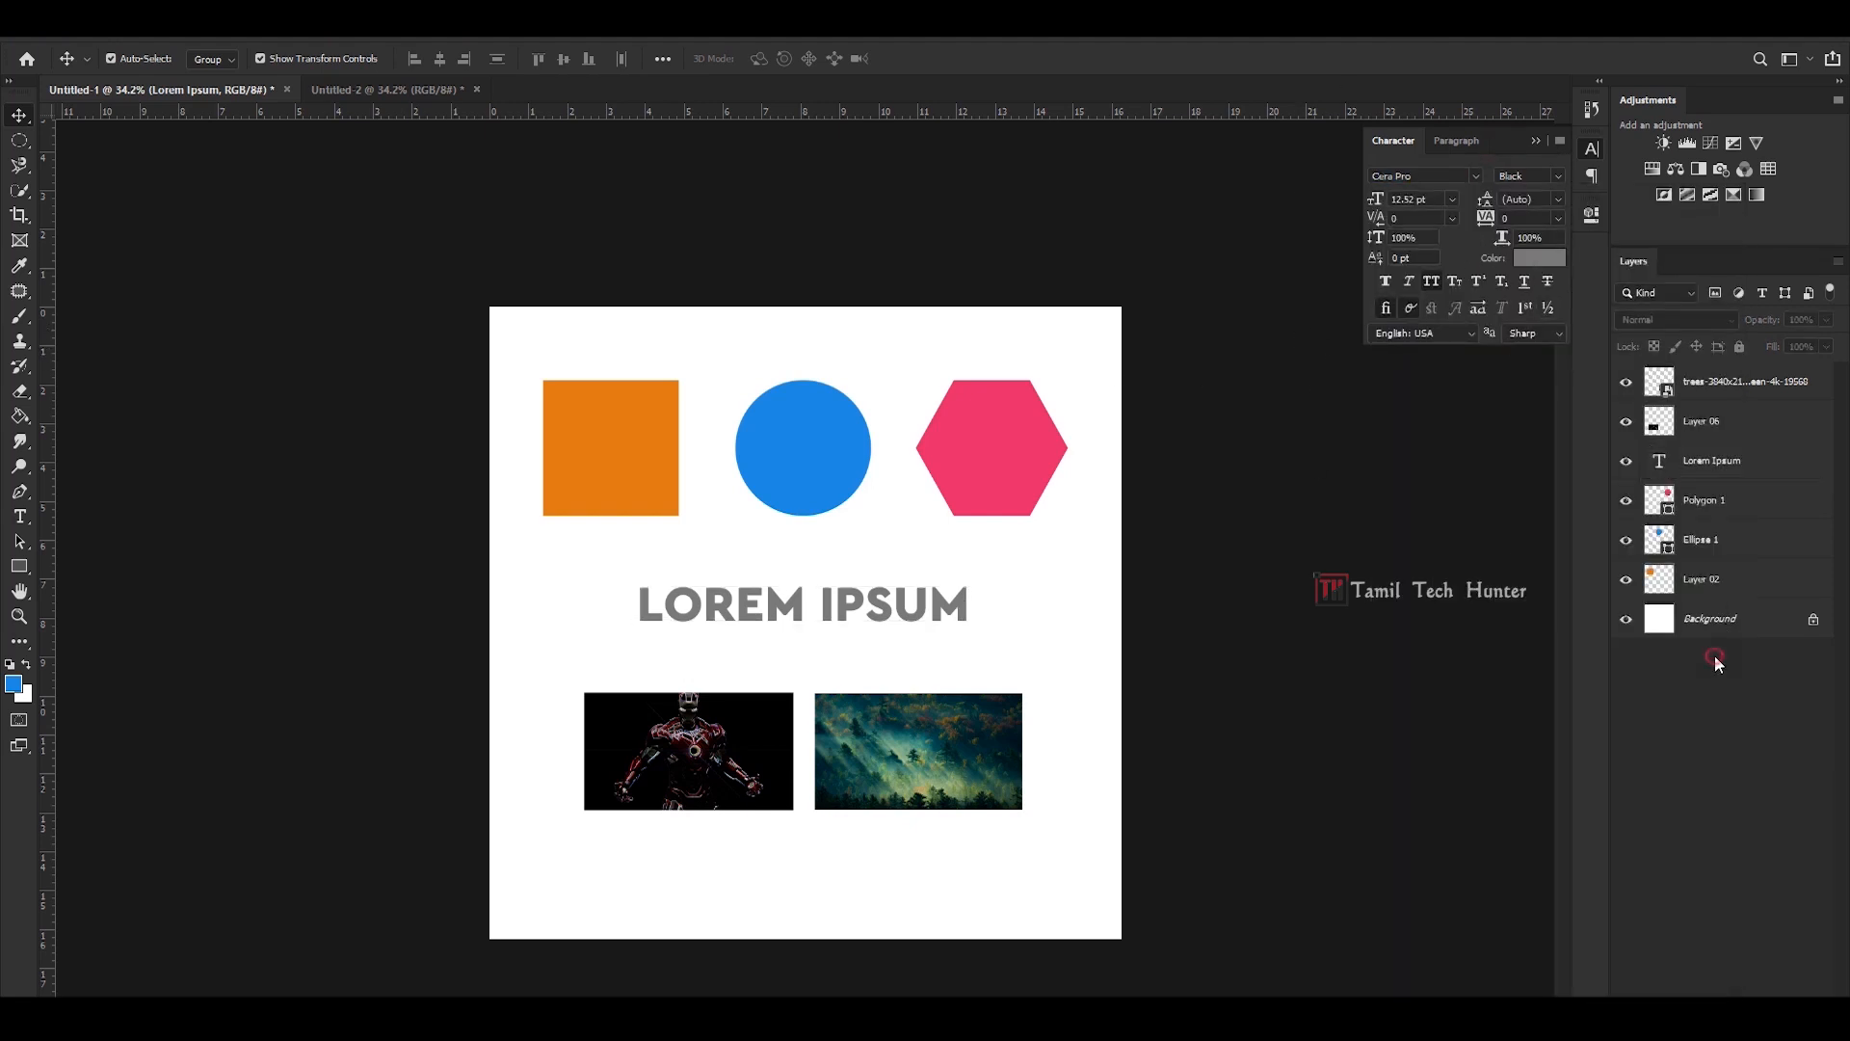
{"action": "left_click", "coordinate": [1536, 141]}
- Rasterize the Lorem Ipsum type layer and clear the layer selection
{"action": "left_click", "coordinate": [1770, 467]}
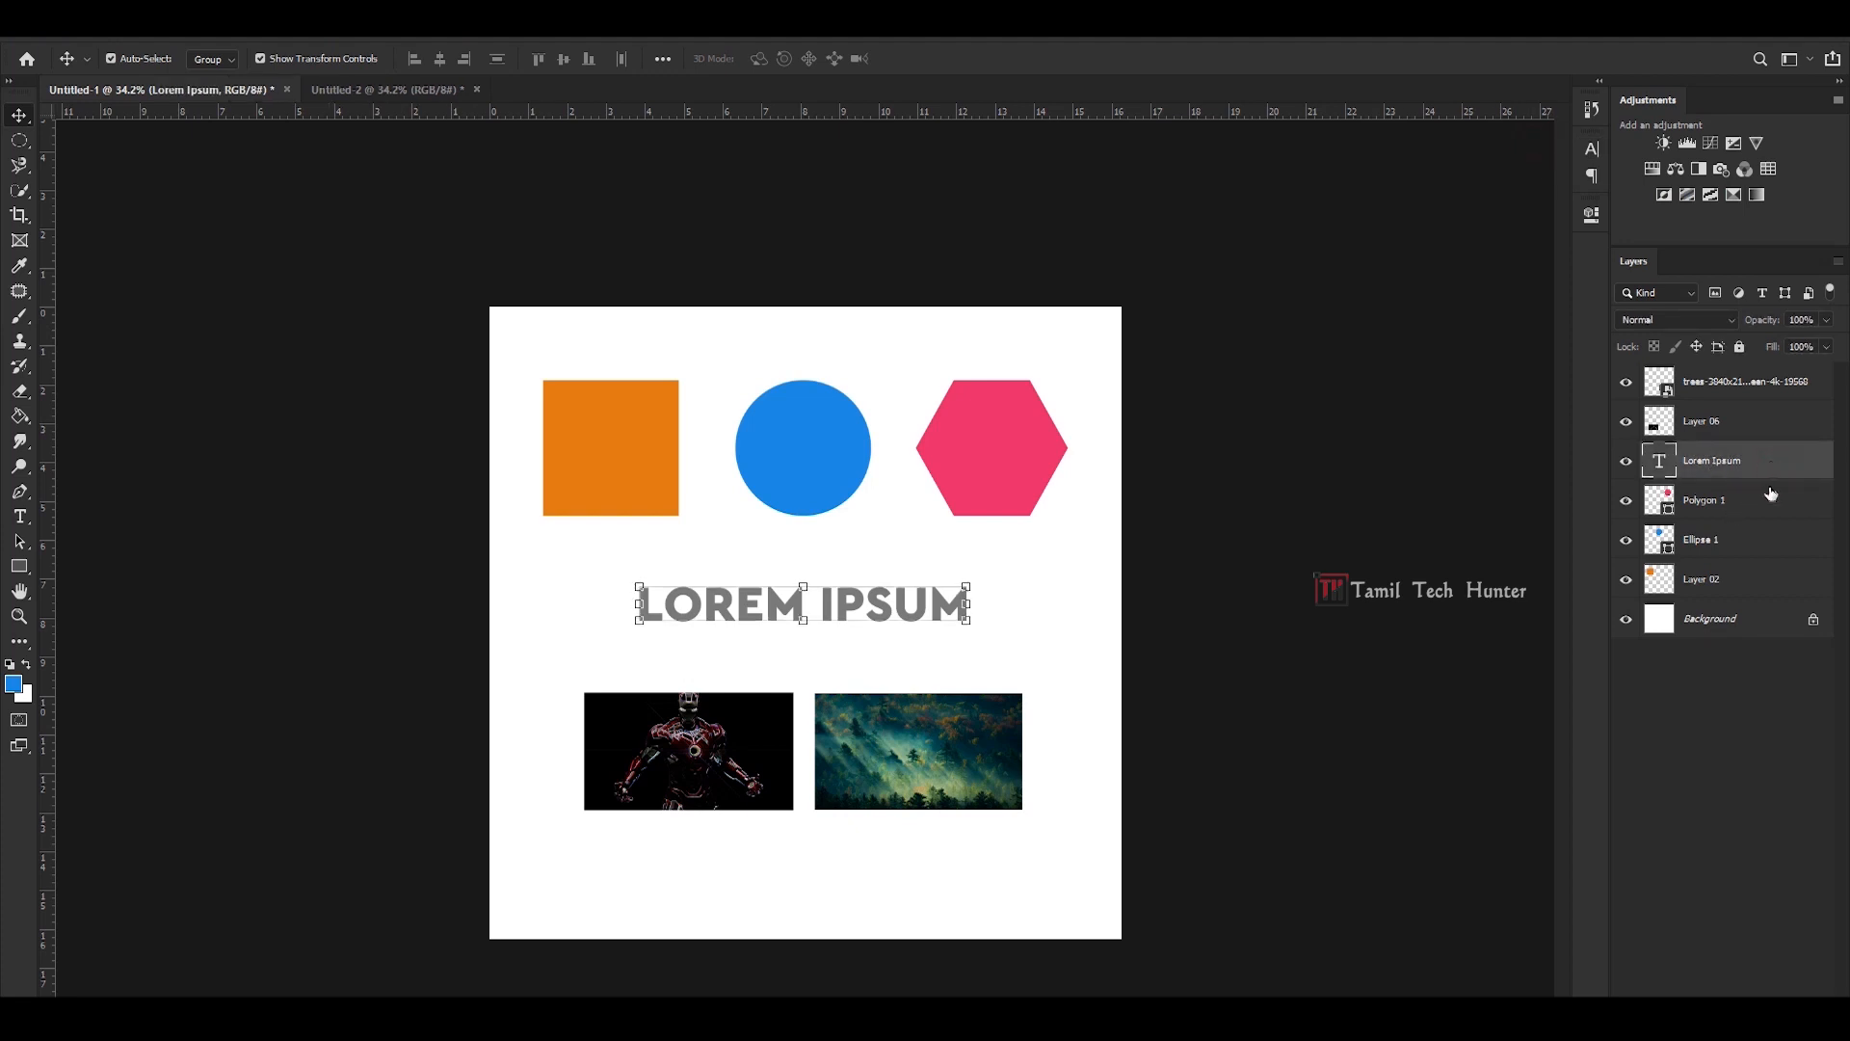
{"action": "left_click", "coordinate": [1733, 580]}
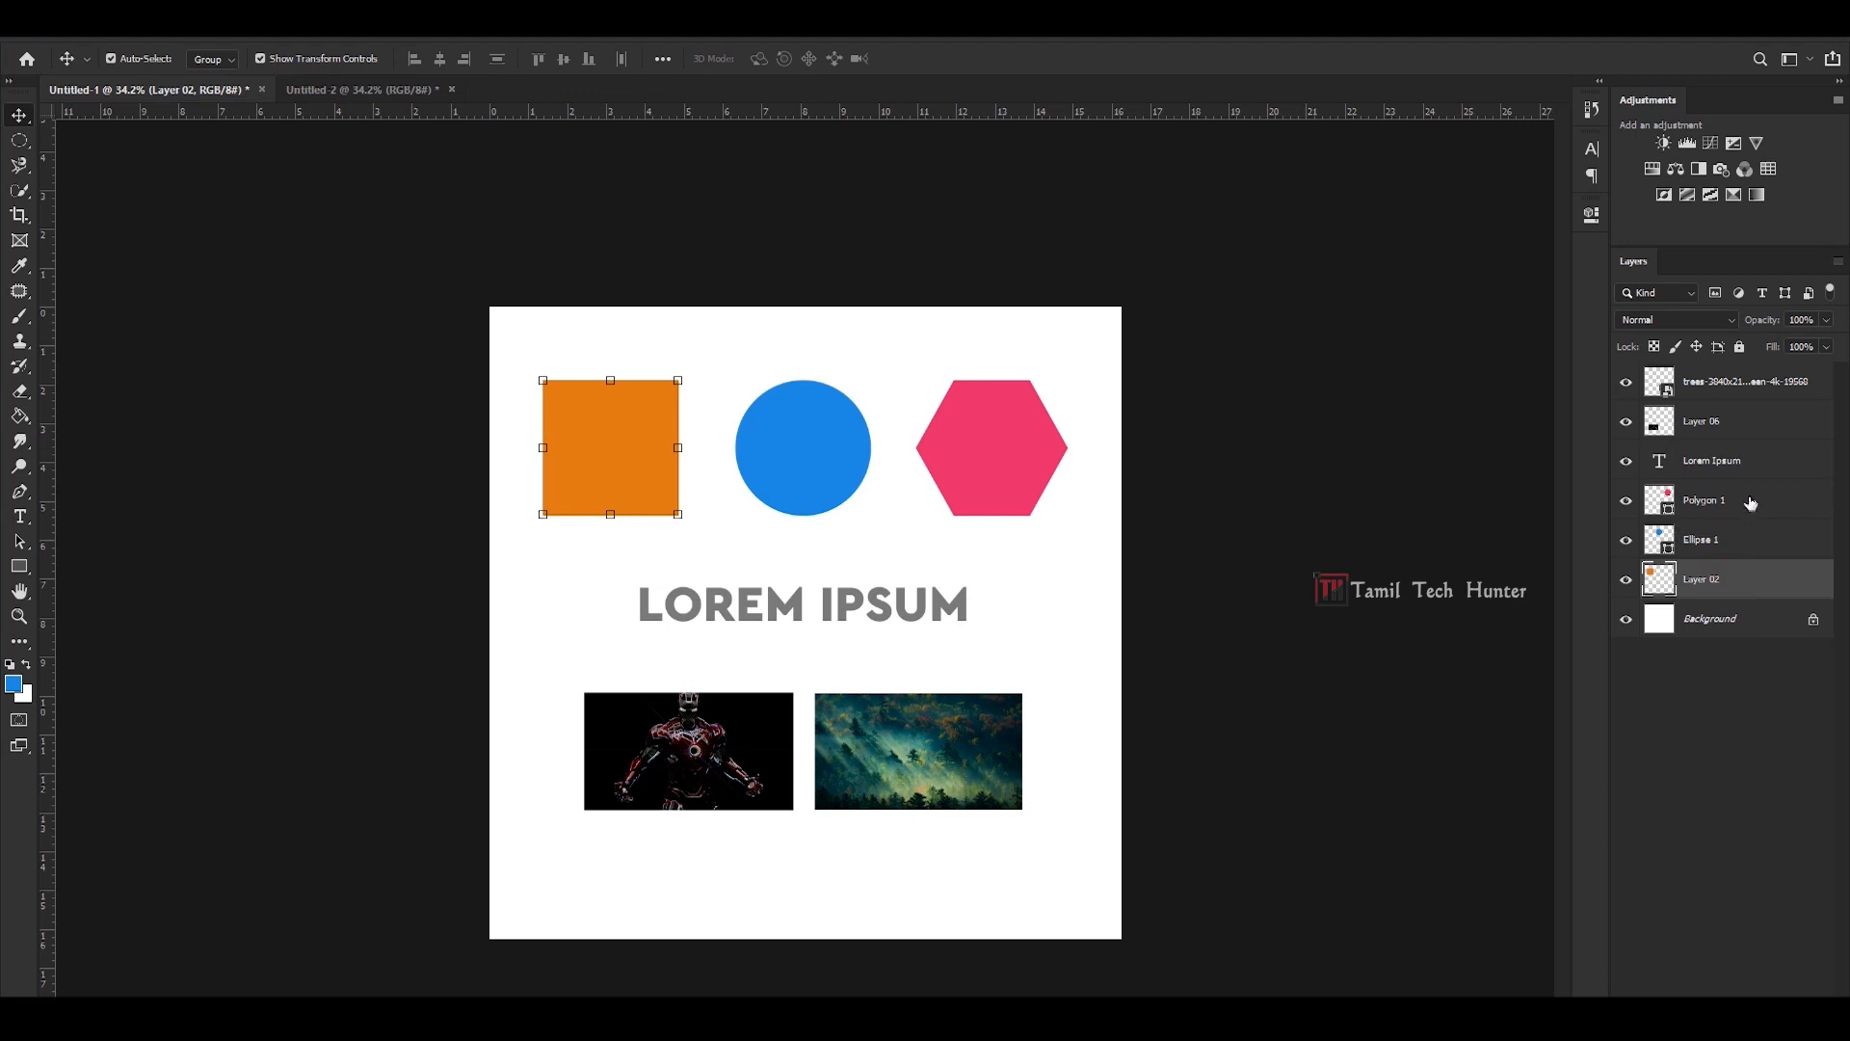
{"action": "left_click", "coordinate": [679, 602]}
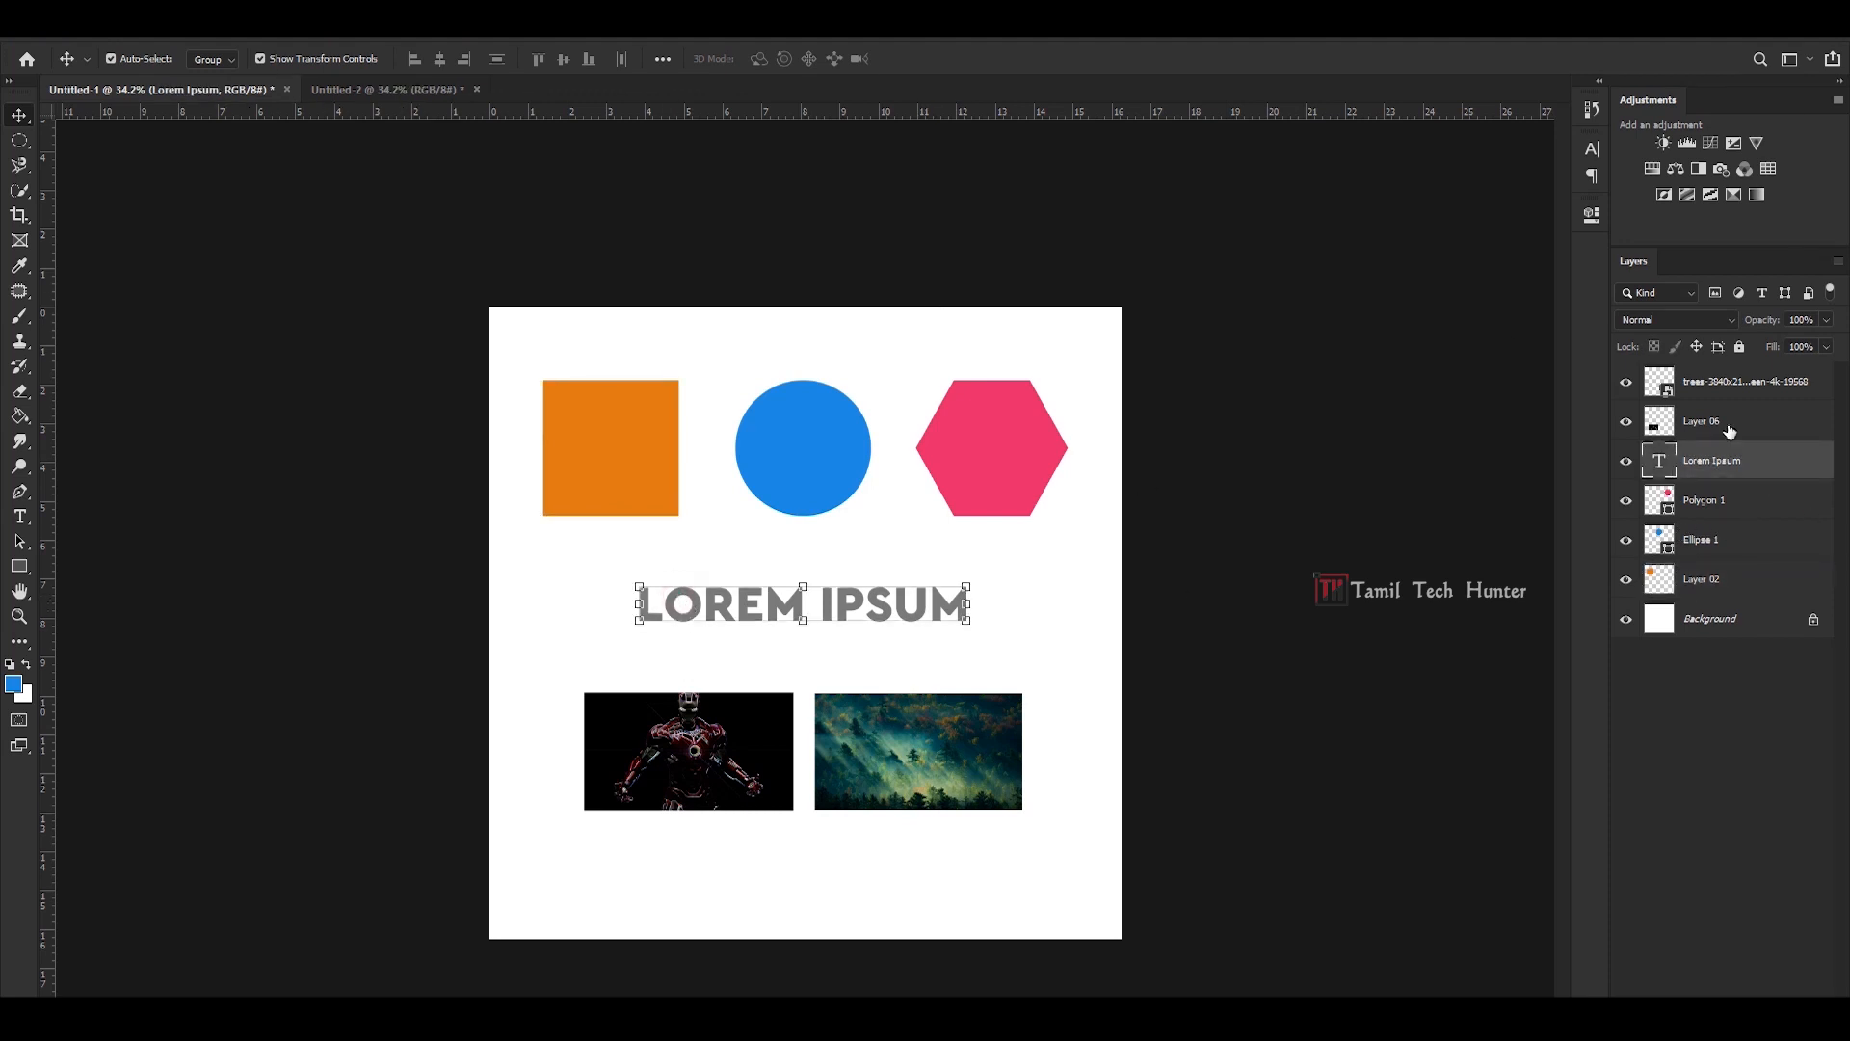
{"action": "right_click", "coordinate": [1782, 478]}
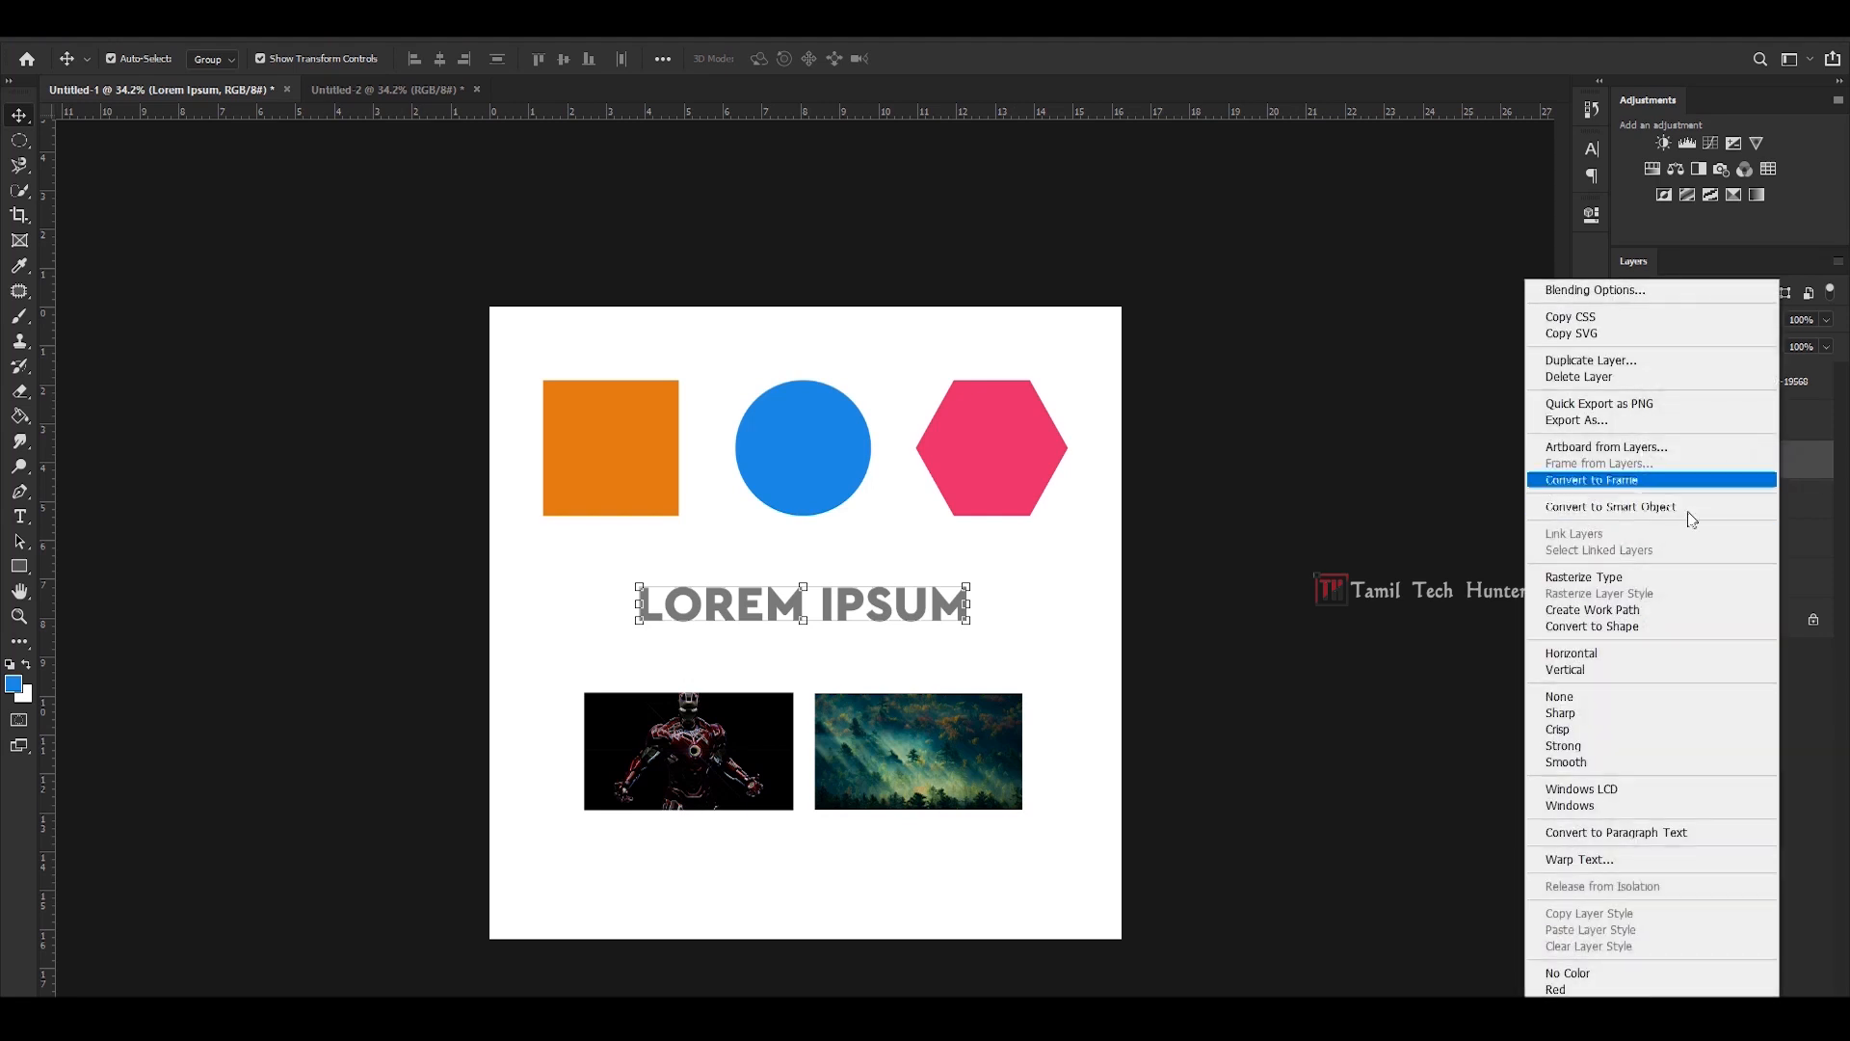
{"action": "left_click", "coordinate": [1565, 579]}
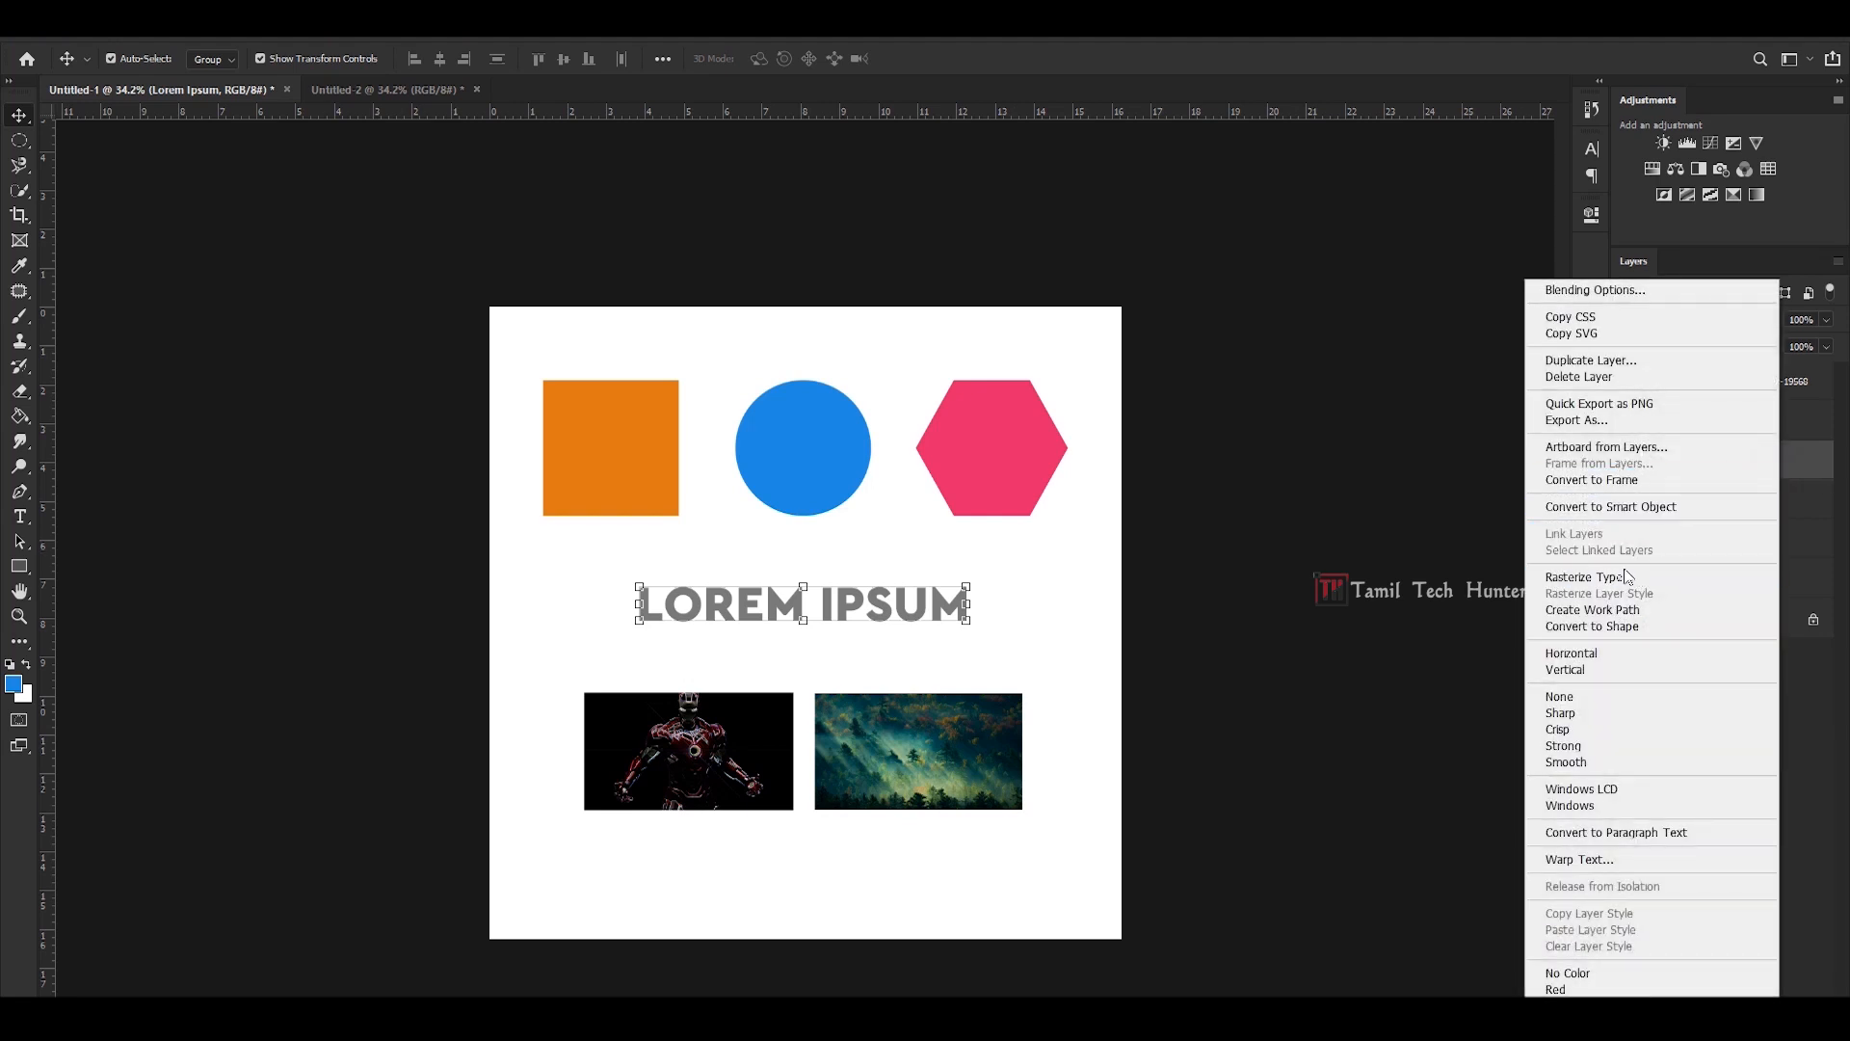
{"action": "left_click", "coordinate": [1759, 689]}
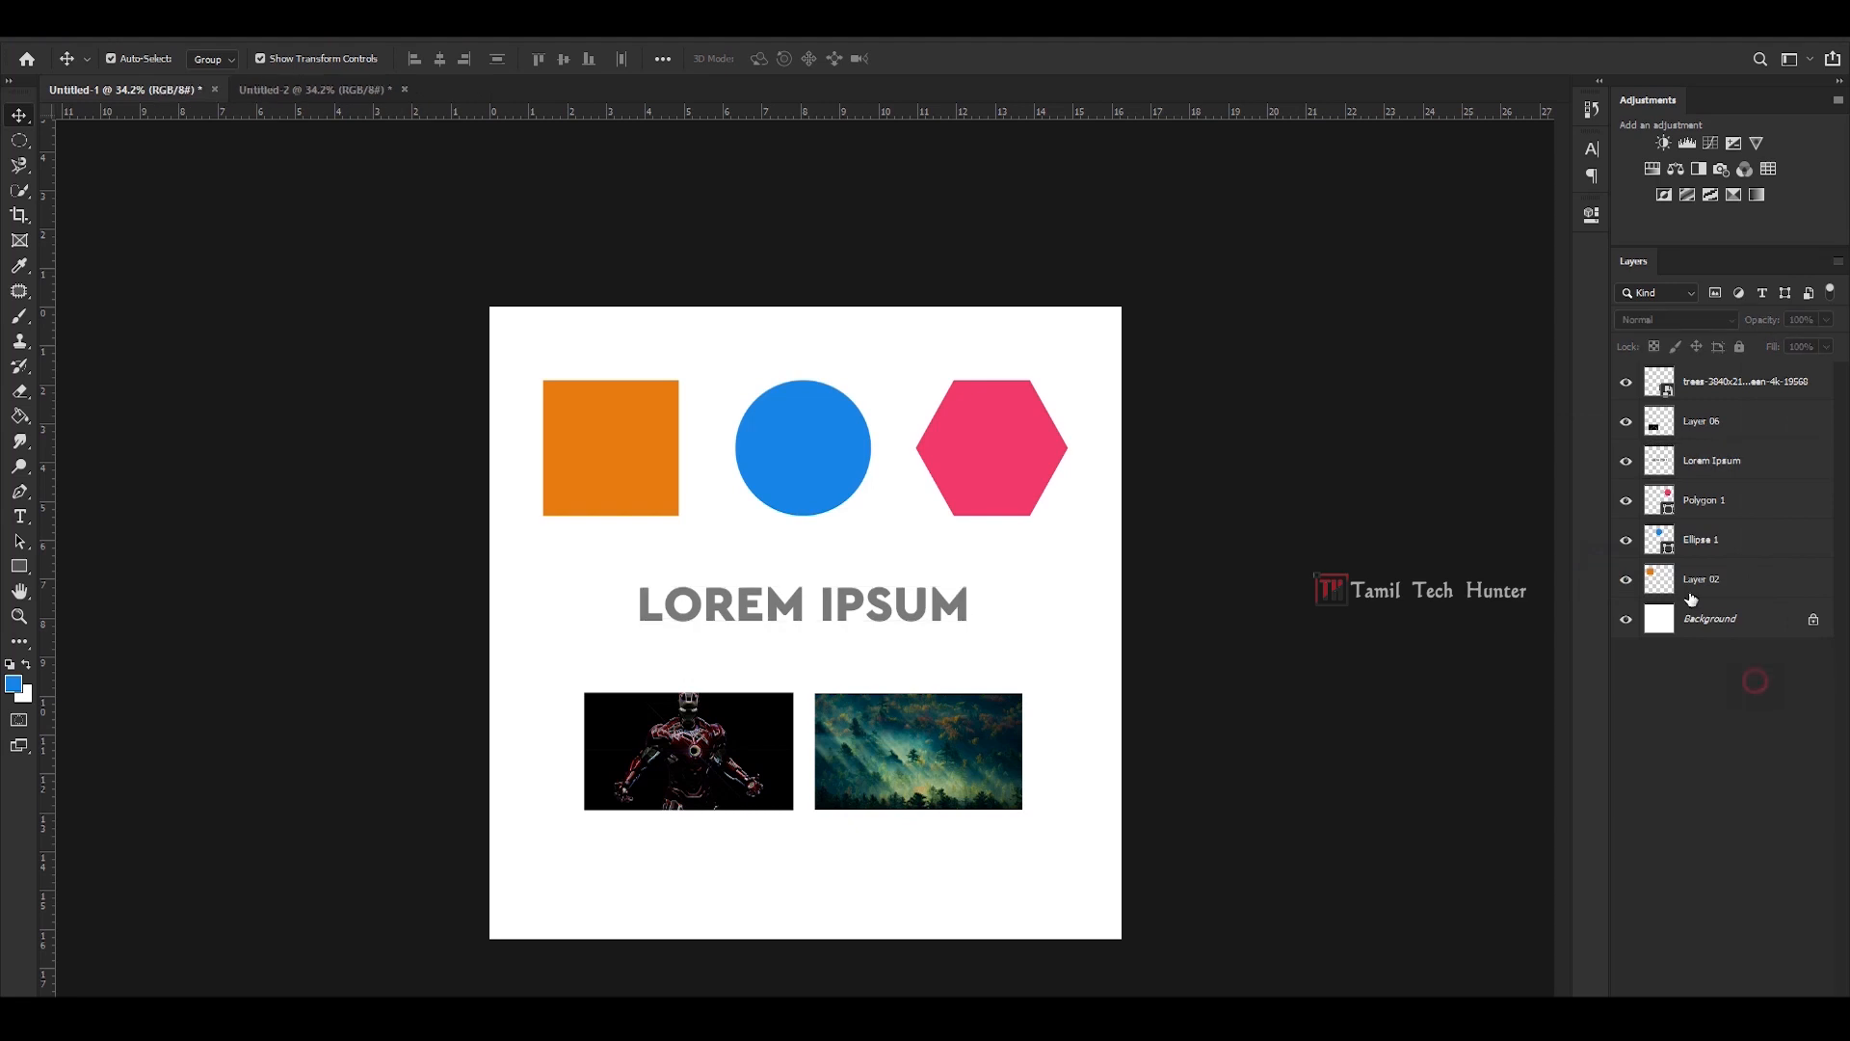
- Try to change the font of the rasterized Lorem Ipsum layer to Aardvark Cafe
{"action": "left_click", "coordinate": [1682, 464]}
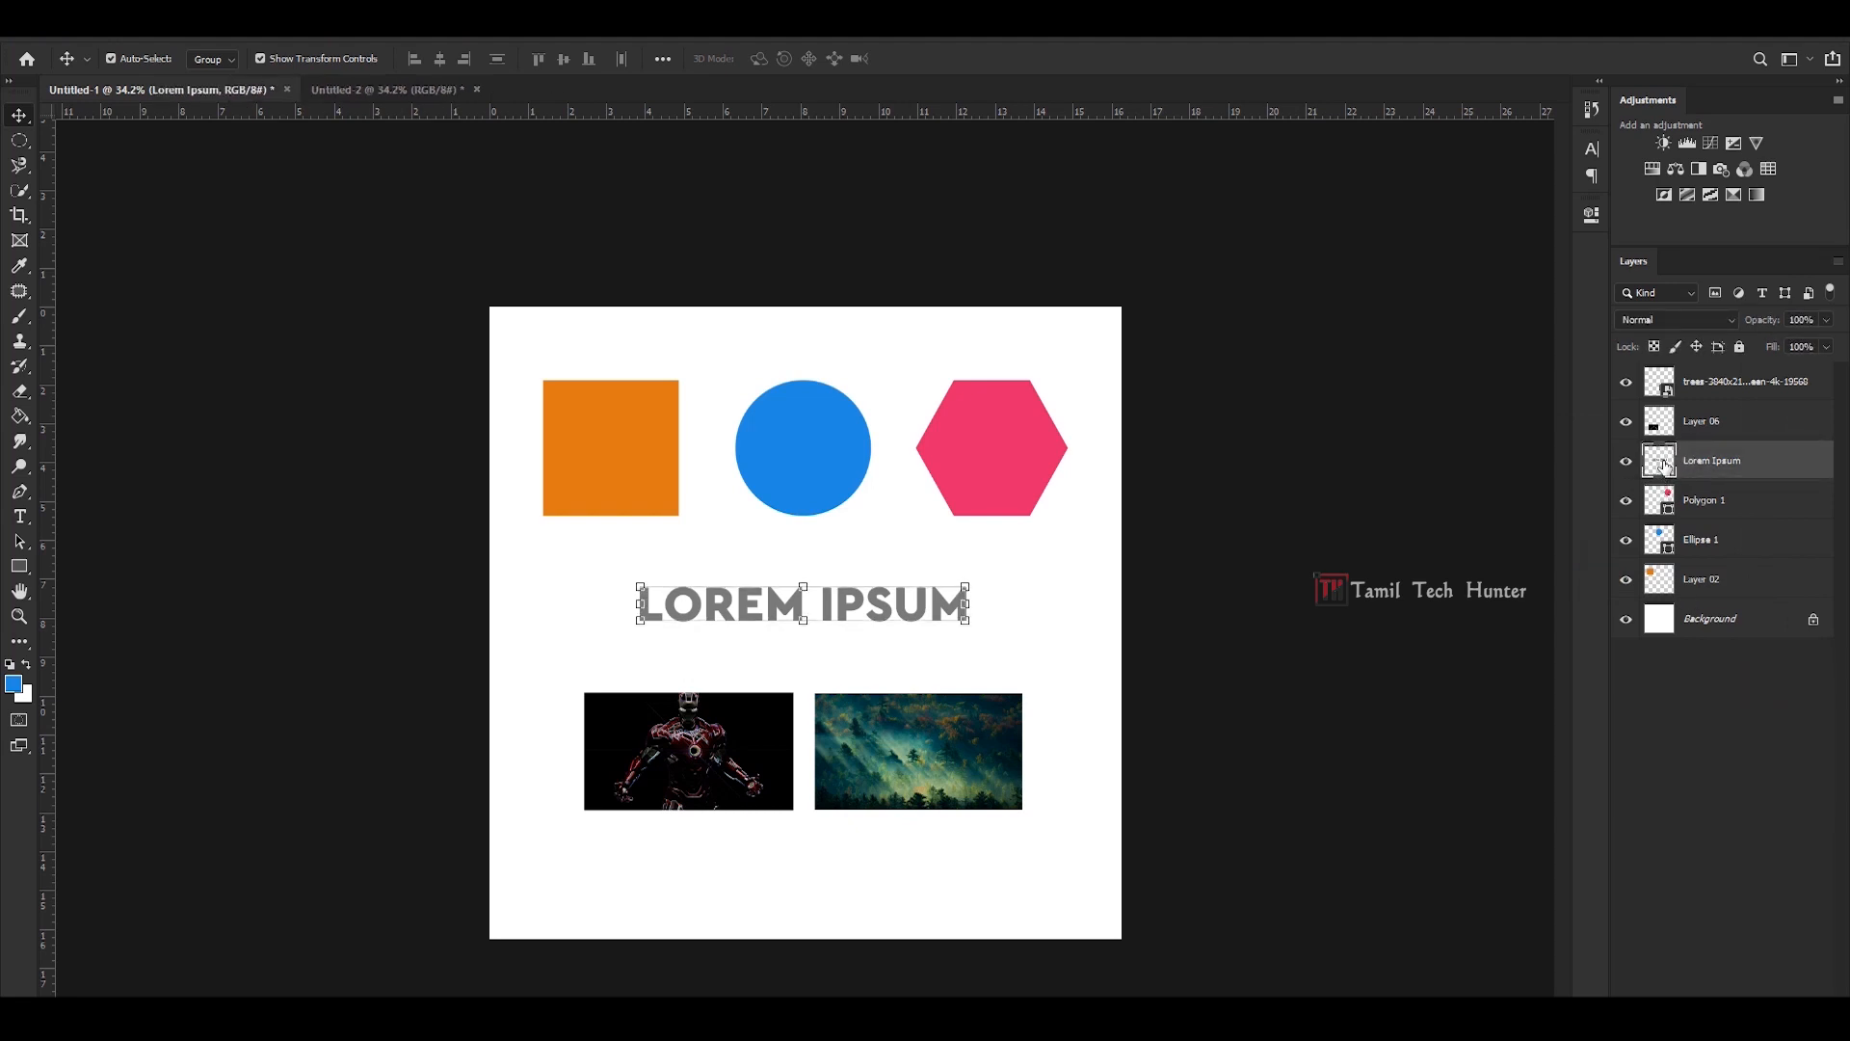
{"action": "left_click", "coordinate": [1695, 582]}
{"action": "left_click", "coordinate": [1690, 473]}
{"action": "left_click", "coordinate": [1591, 150]}
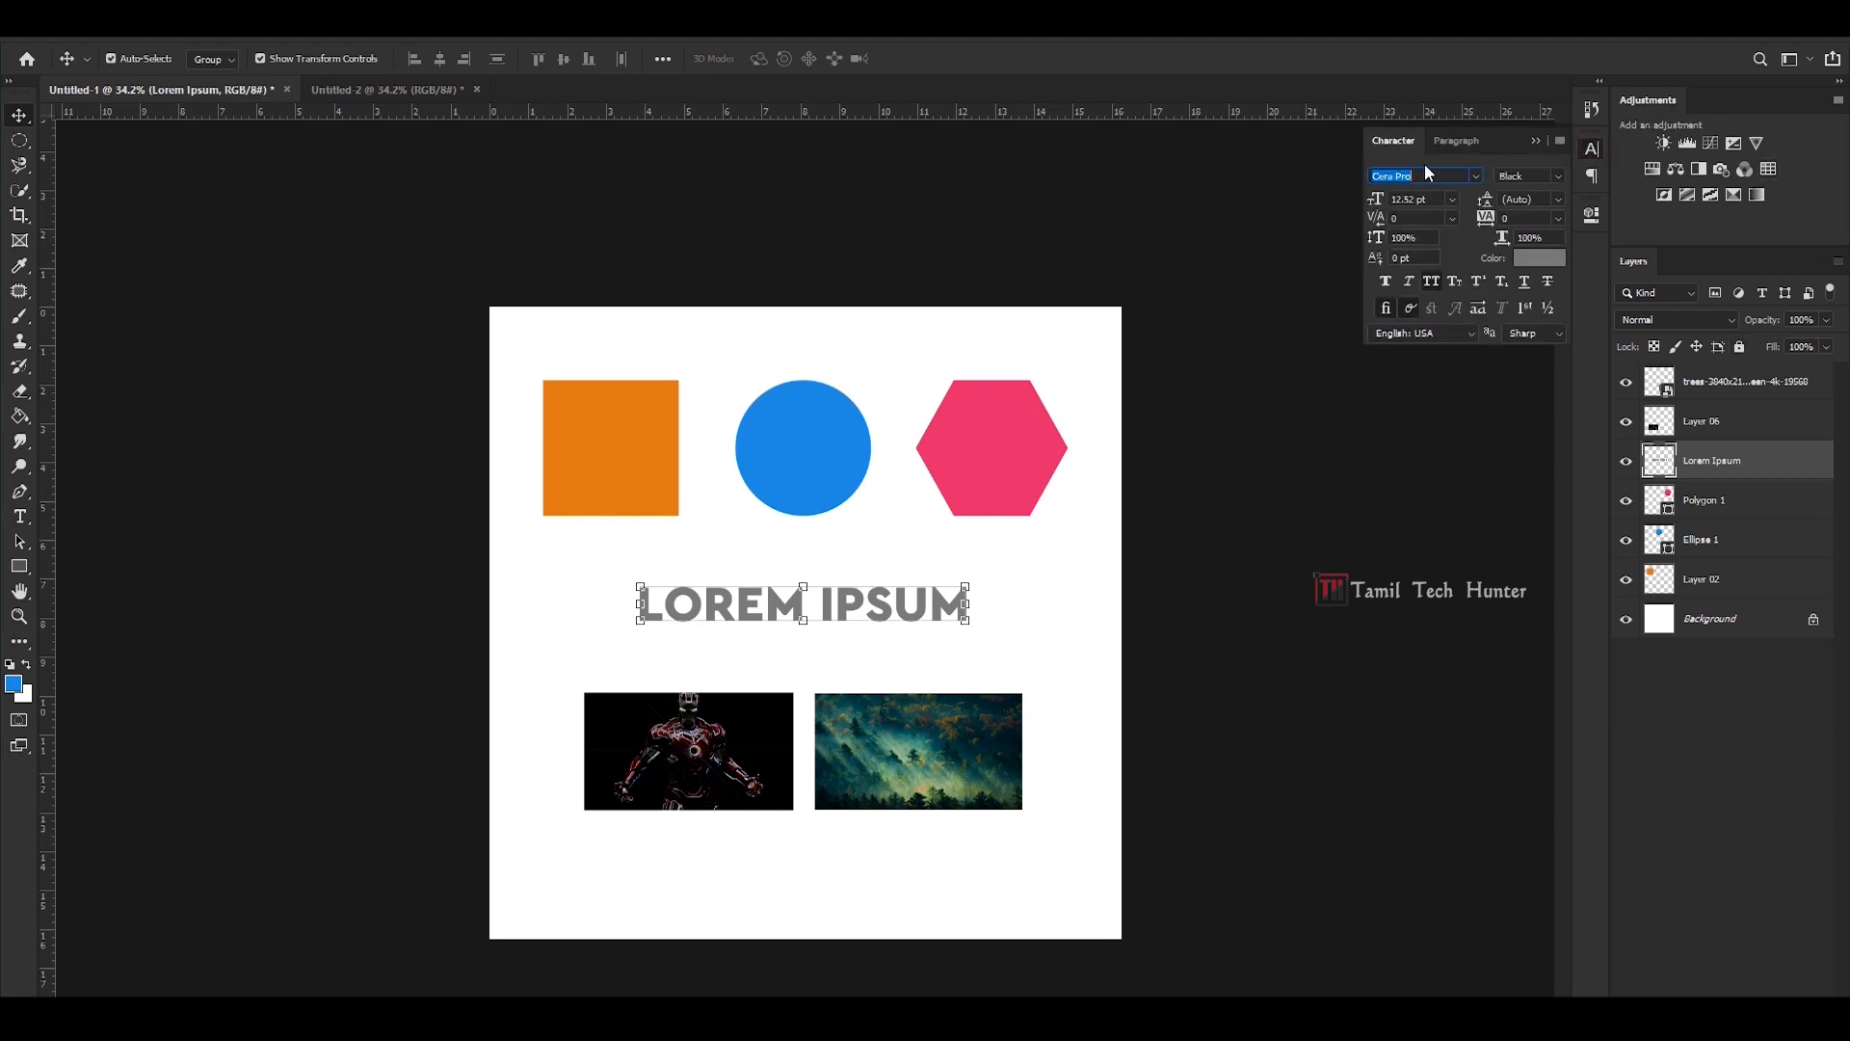
{"action": "type", "text": "vv"}
{"action": "key", "text": "Escape"}
{"action": "left_click", "coordinate": [1476, 176]}
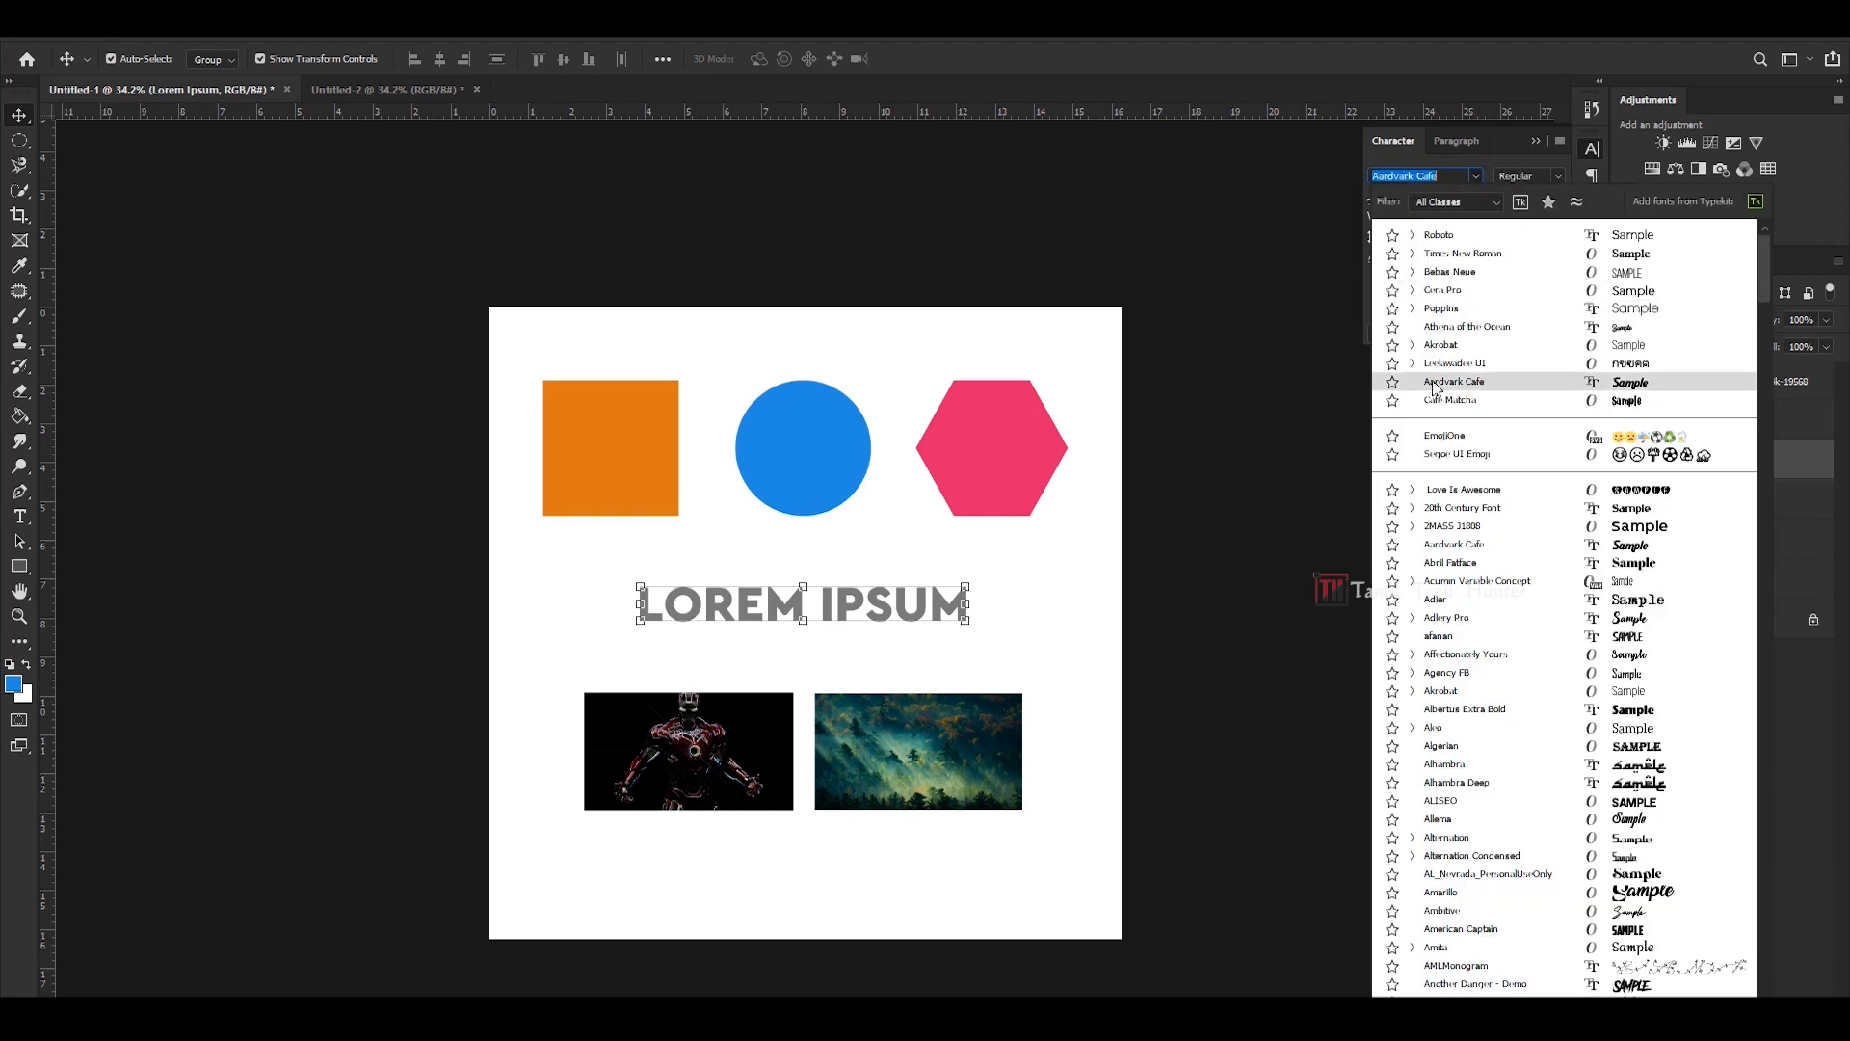
{"action": "left_click", "coordinate": [1436, 383]}
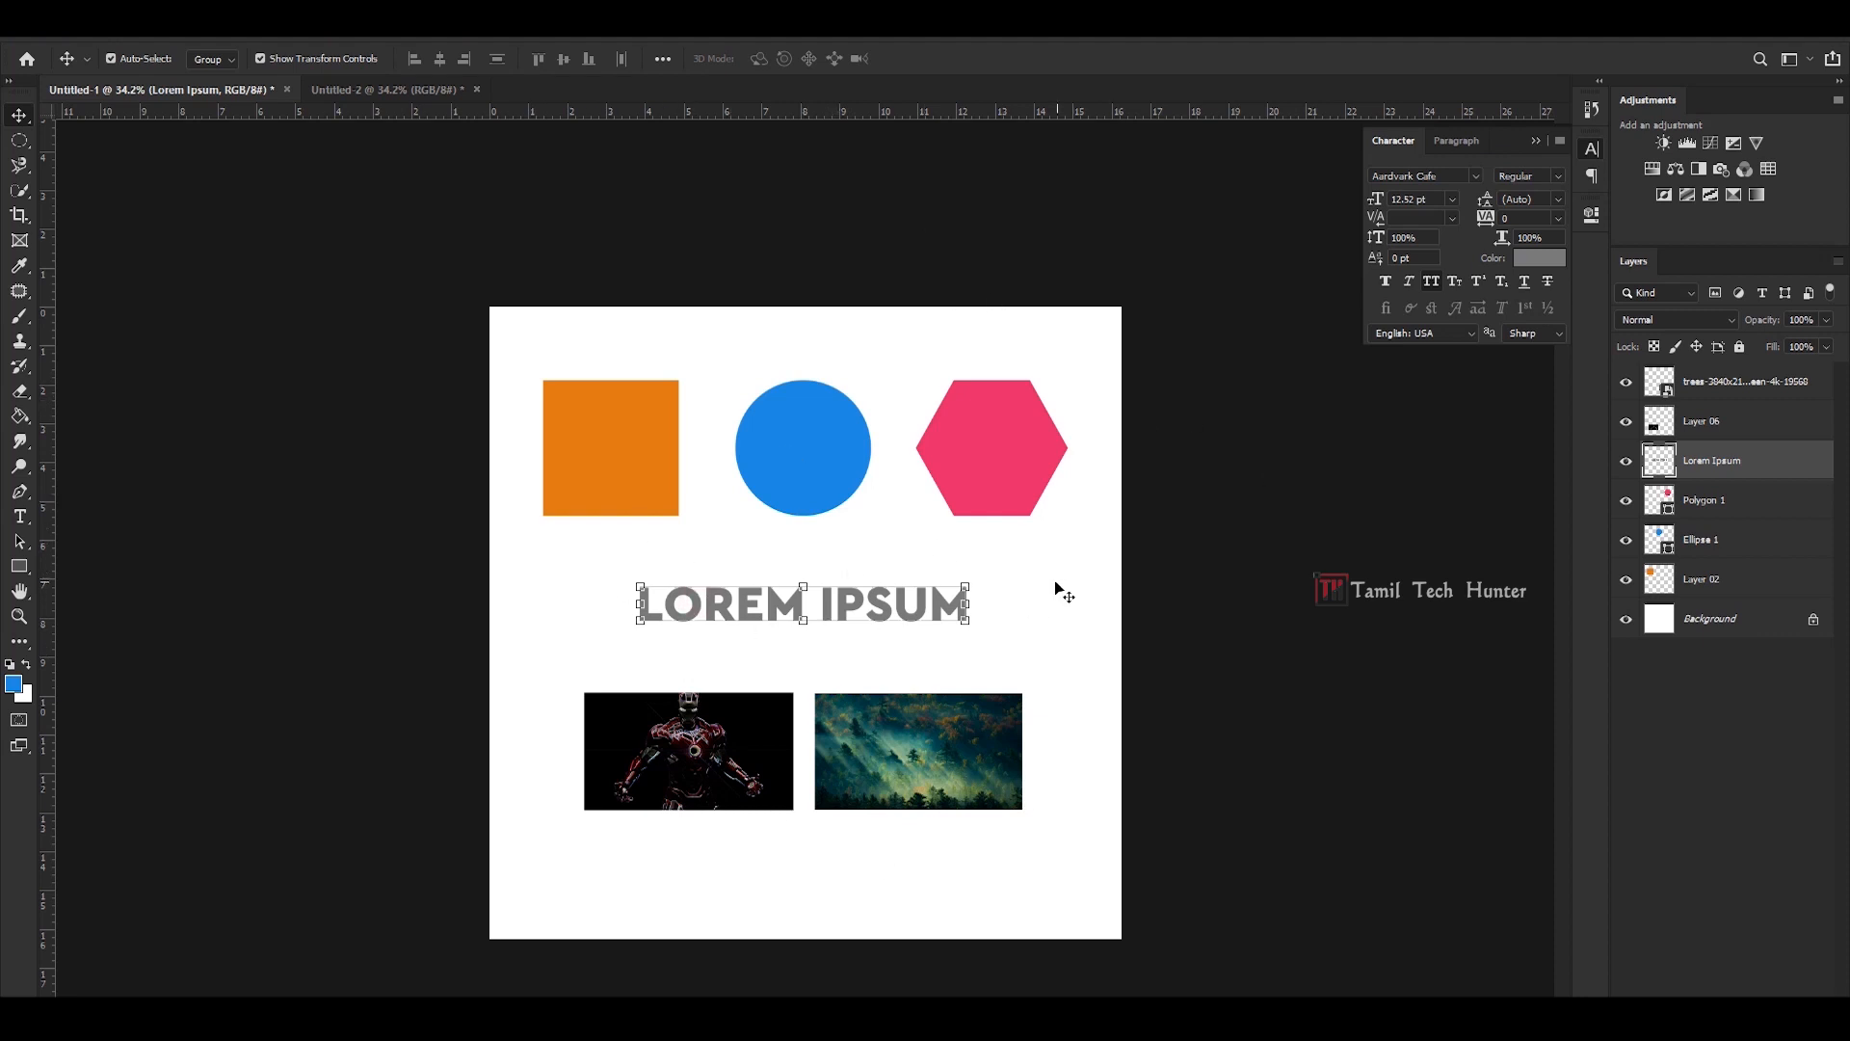
{"action": "left_click", "coordinate": [1030, 631]}
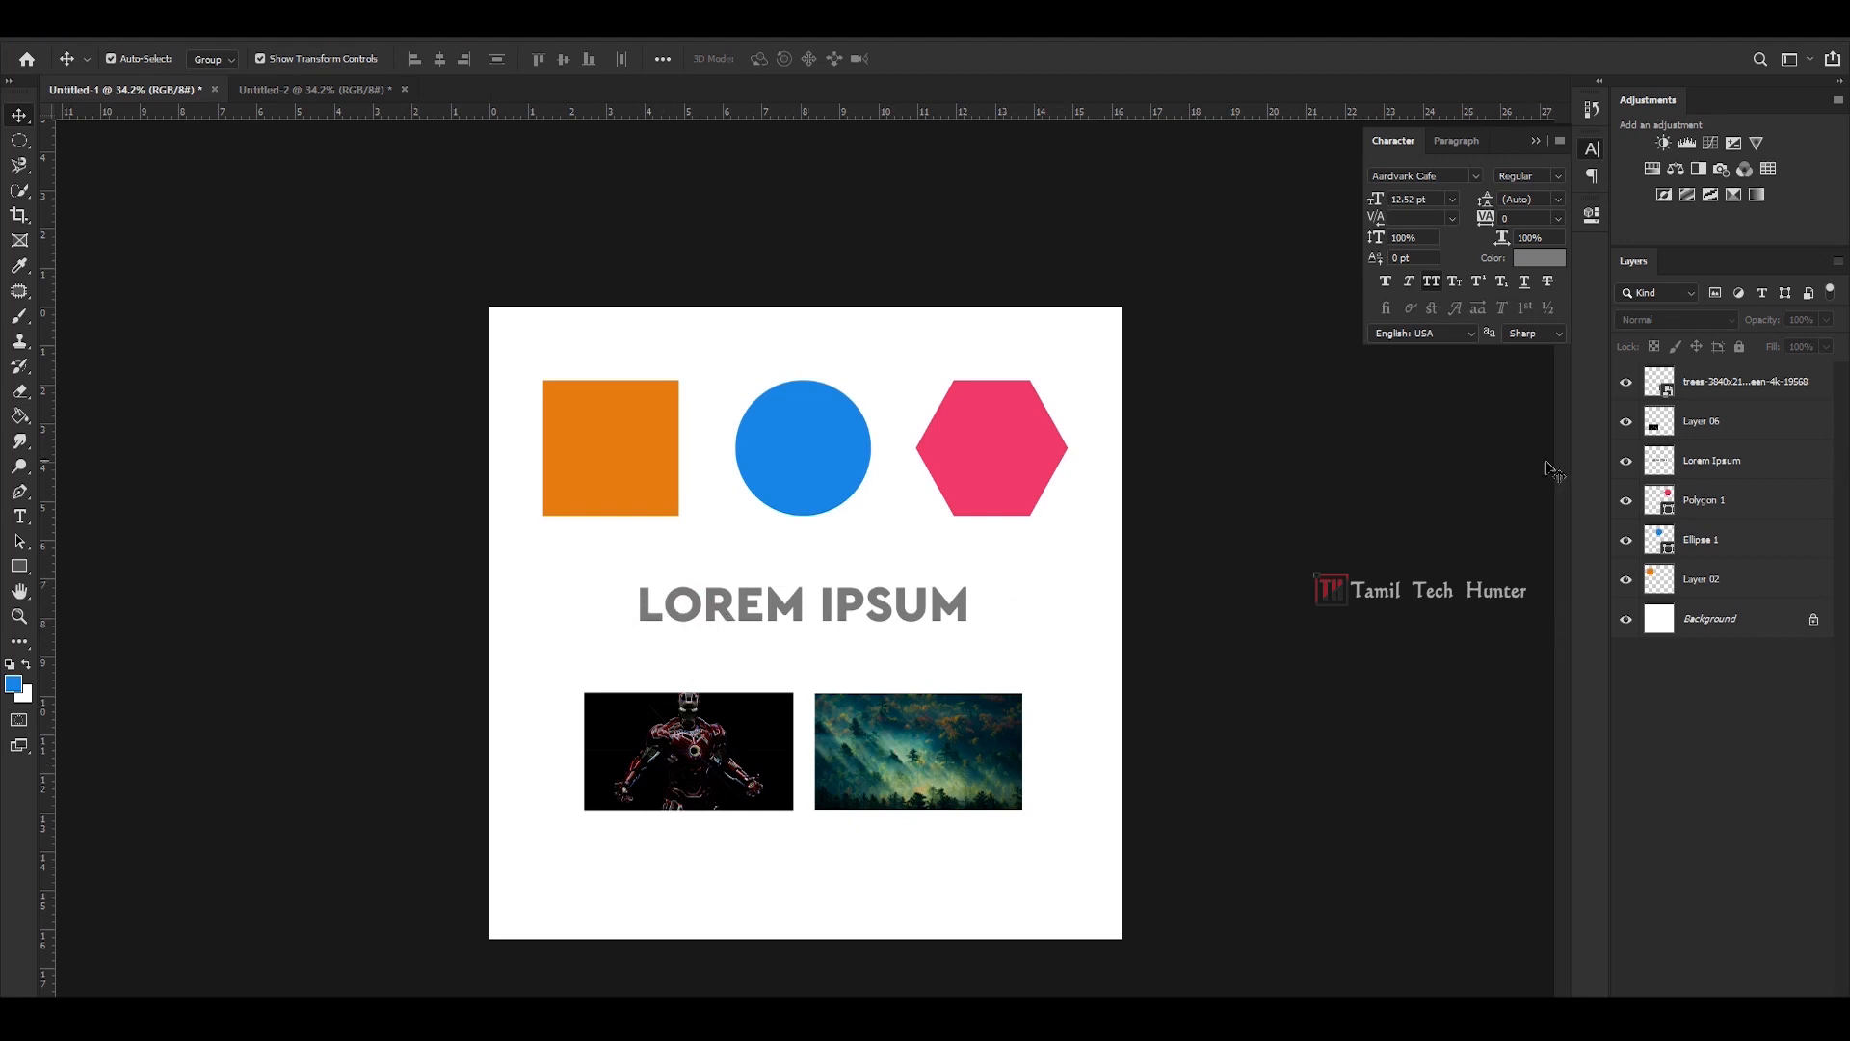
- Undo the rasterizing of the Lorem Ipsum layer and clear the layer selection
{"action": "left_click", "coordinate": [1741, 478]}
{"action": "key", "text": "ctrl+z"}
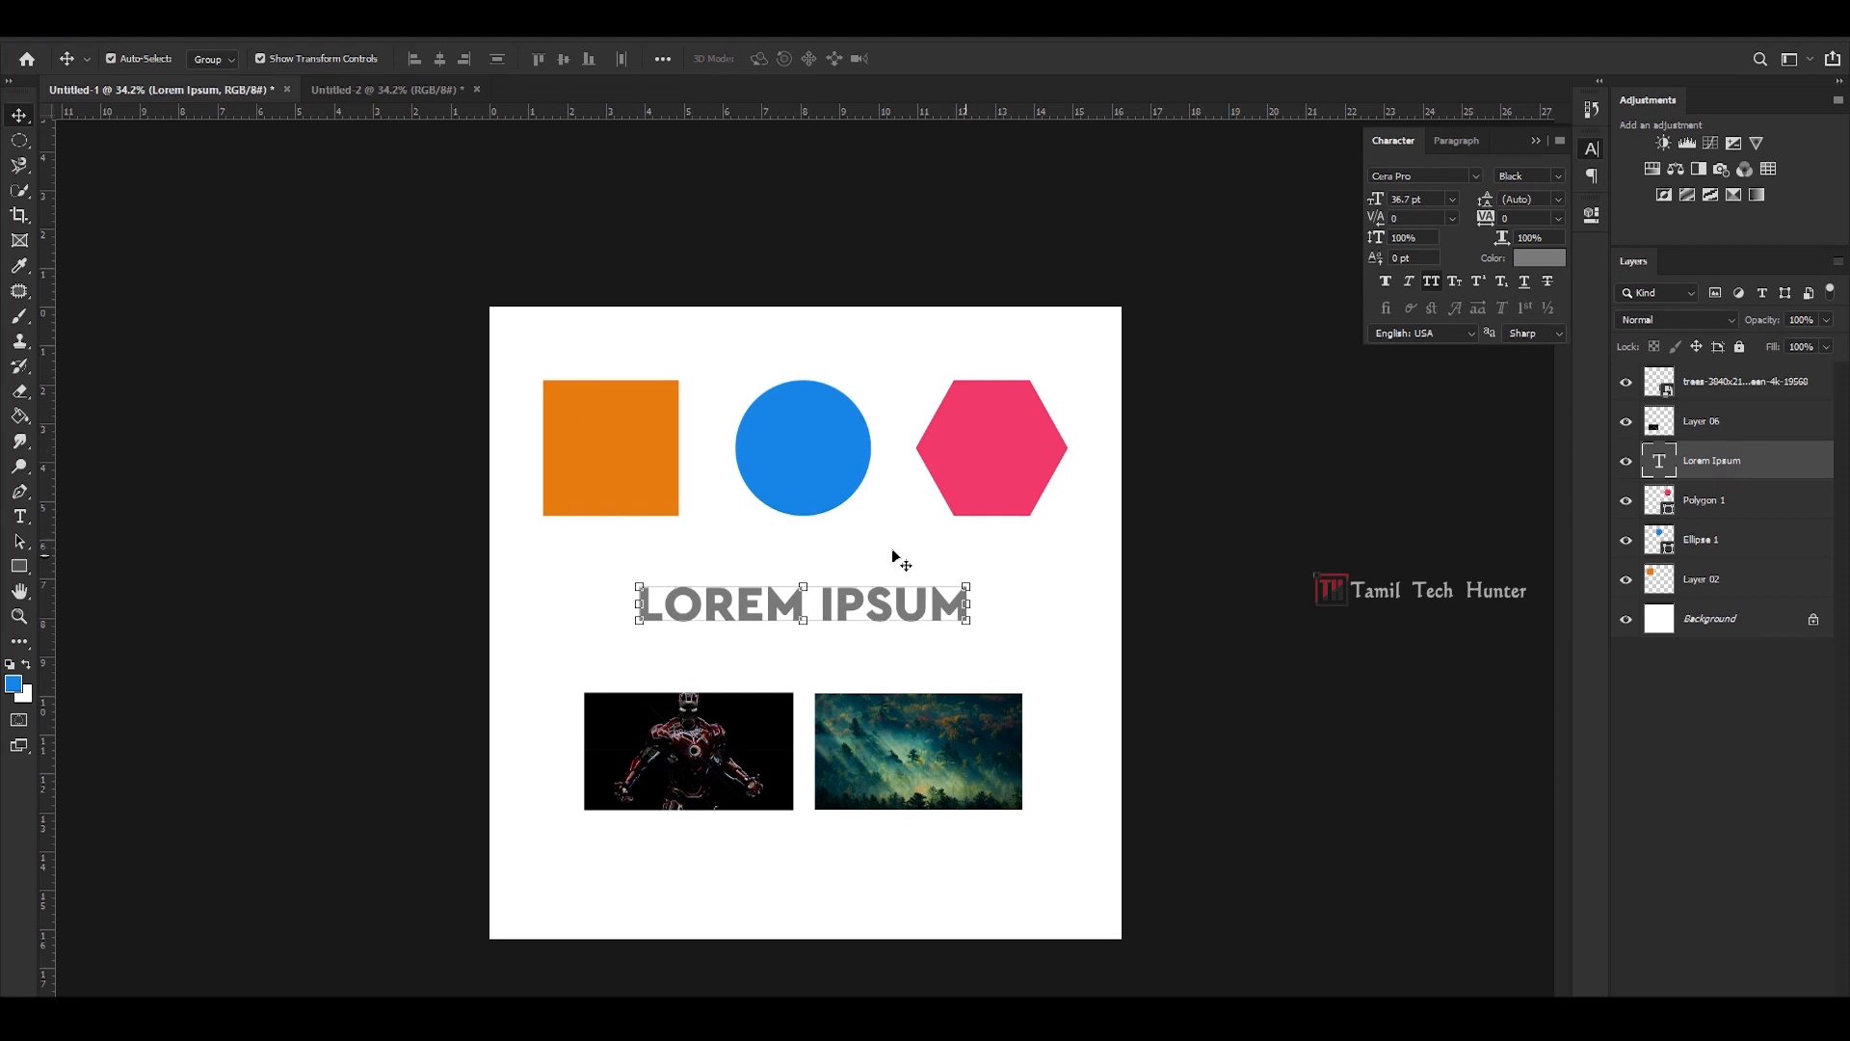
{"action": "left_click", "coordinate": [1118, 598]}
- Try to recolor the Layer 02 square by setting a pinkish-red fill with the Rectangle tool, and return to the Move tool
{"action": "left_click", "coordinate": [654, 454]}
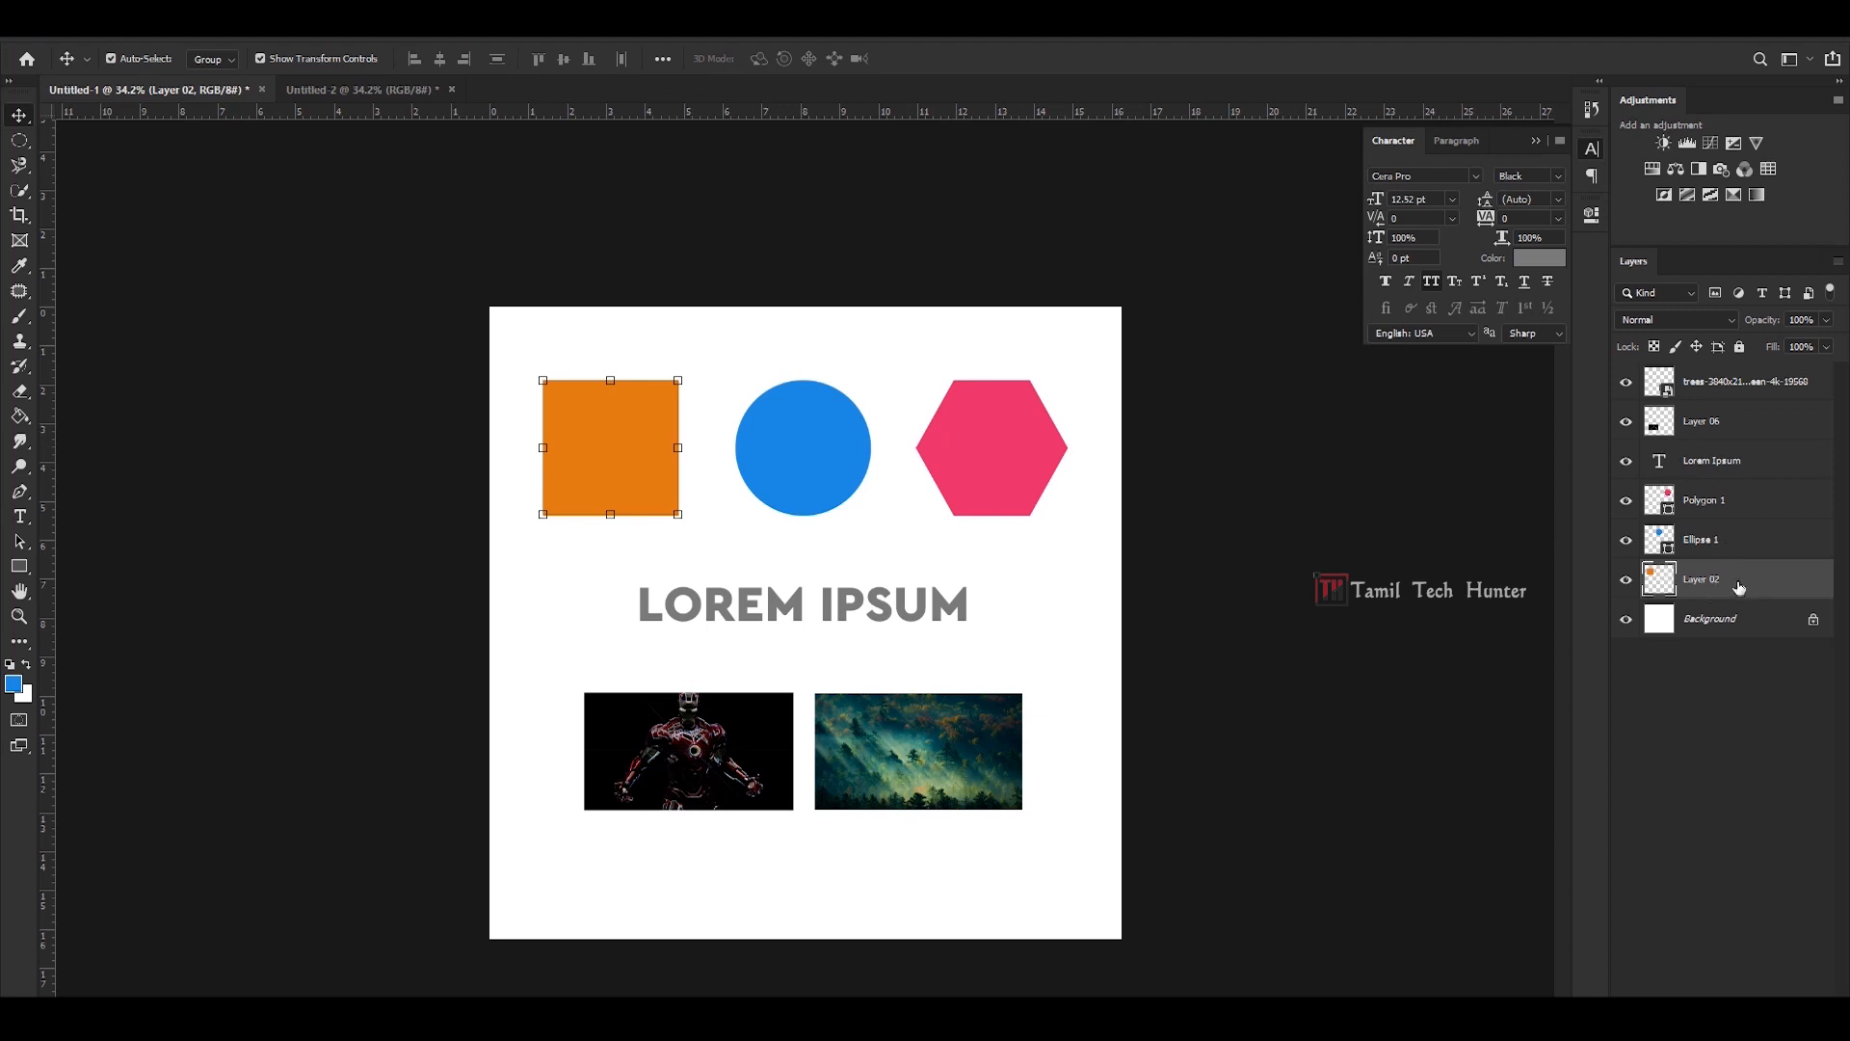
{"action": "left_click", "coordinate": [20, 566]}
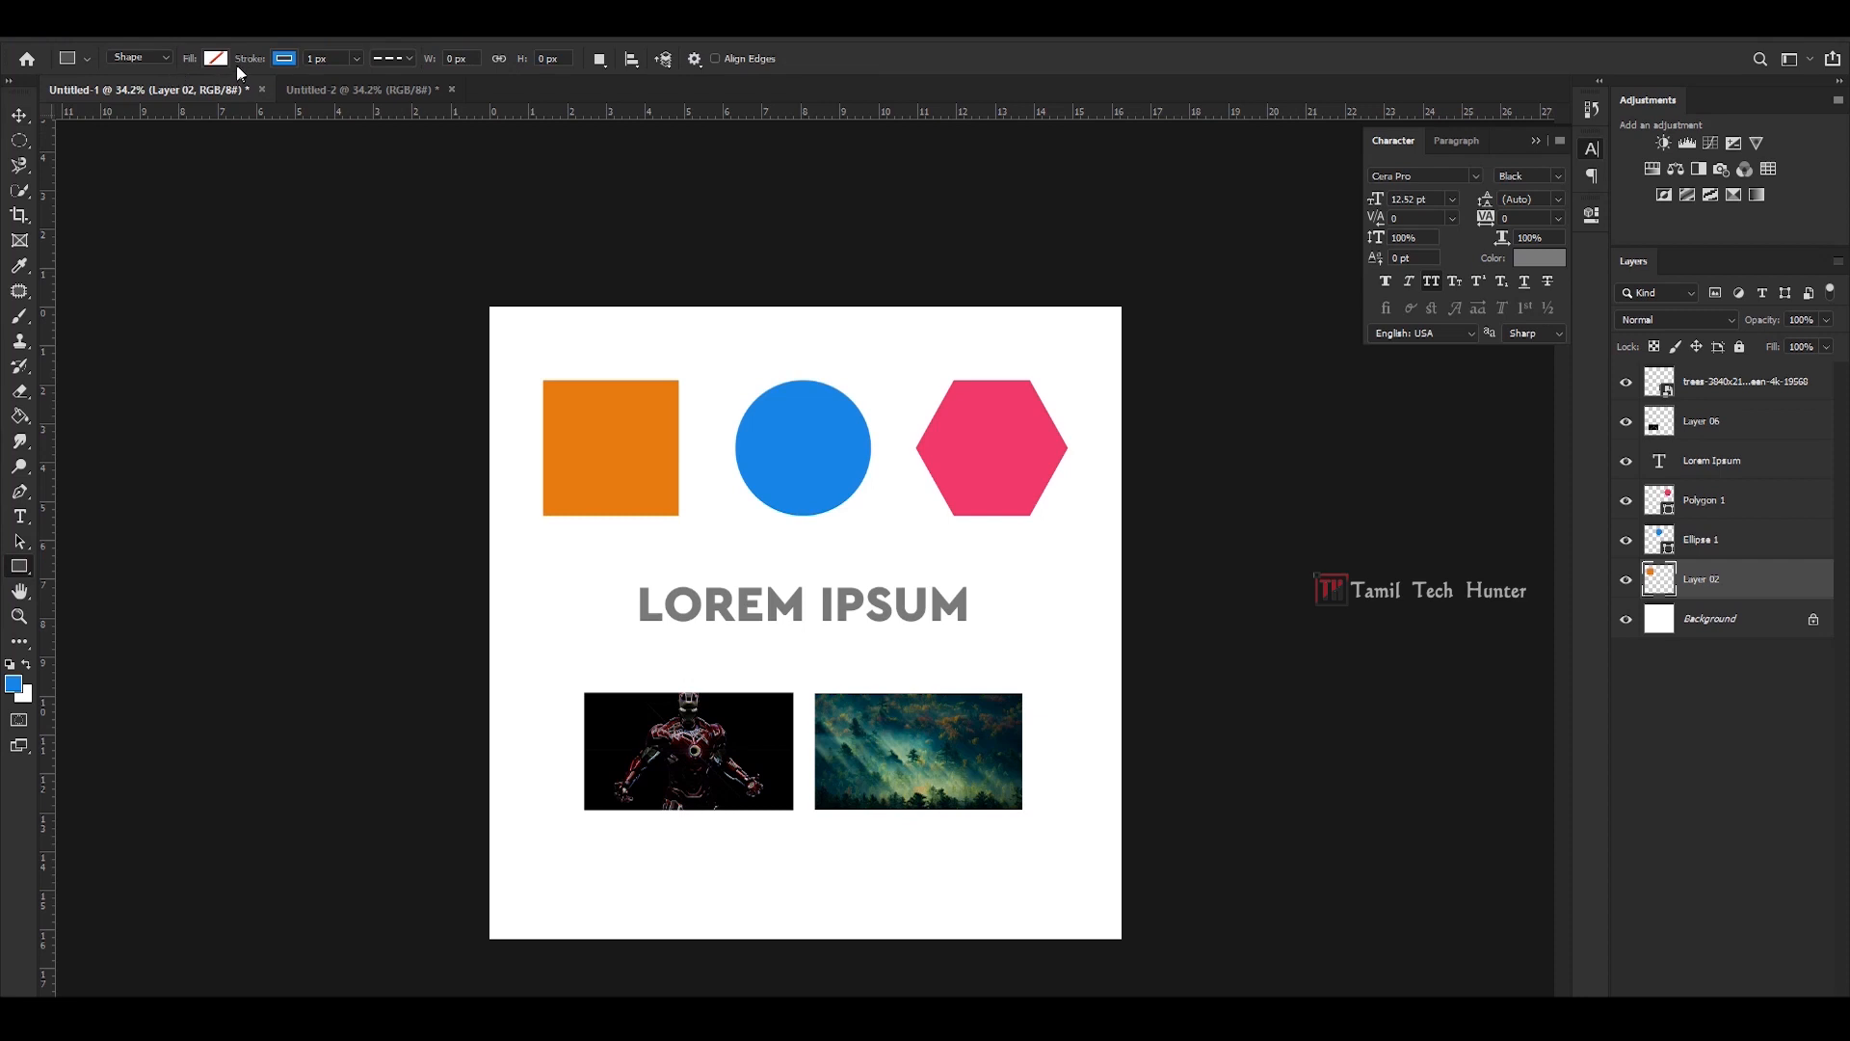
{"action": "left_click", "coordinate": [217, 59]}
{"action": "left_click", "coordinate": [211, 182]}
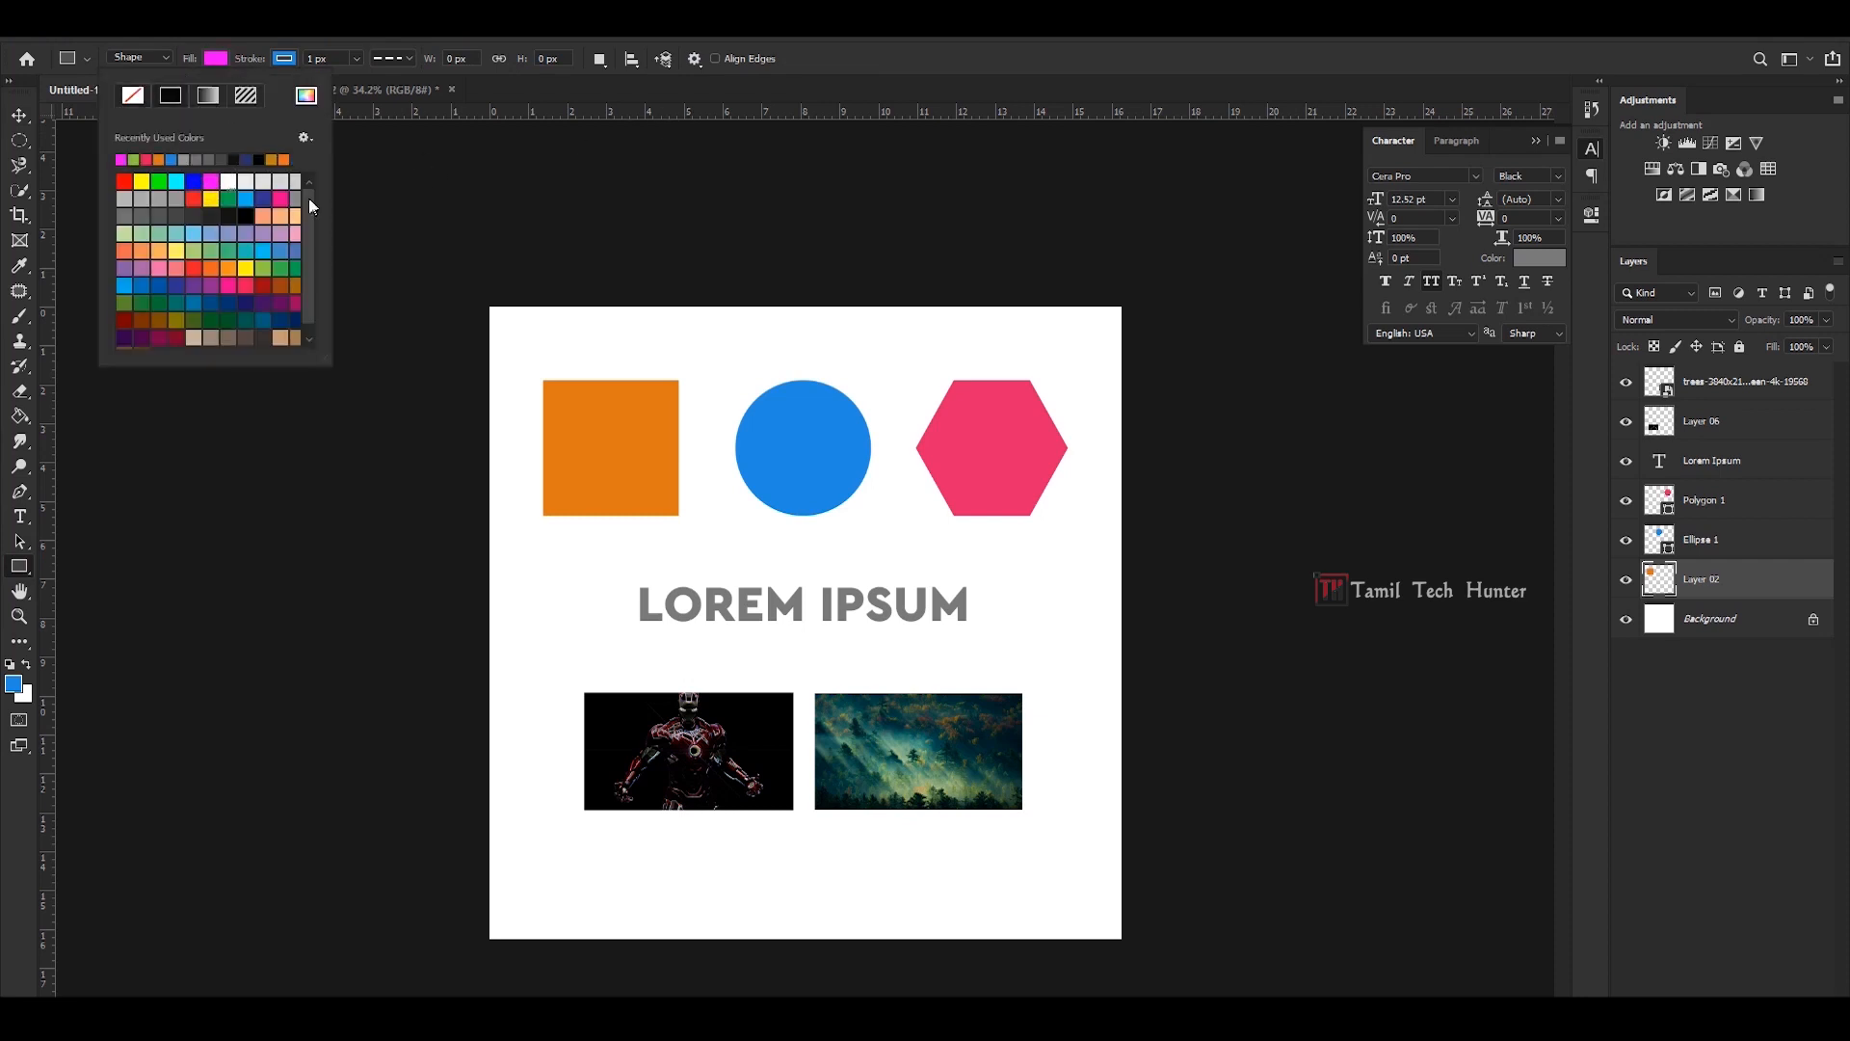
{"action": "left_click", "coordinate": [145, 159]}
{"action": "left_click", "coordinate": [372, 190]}
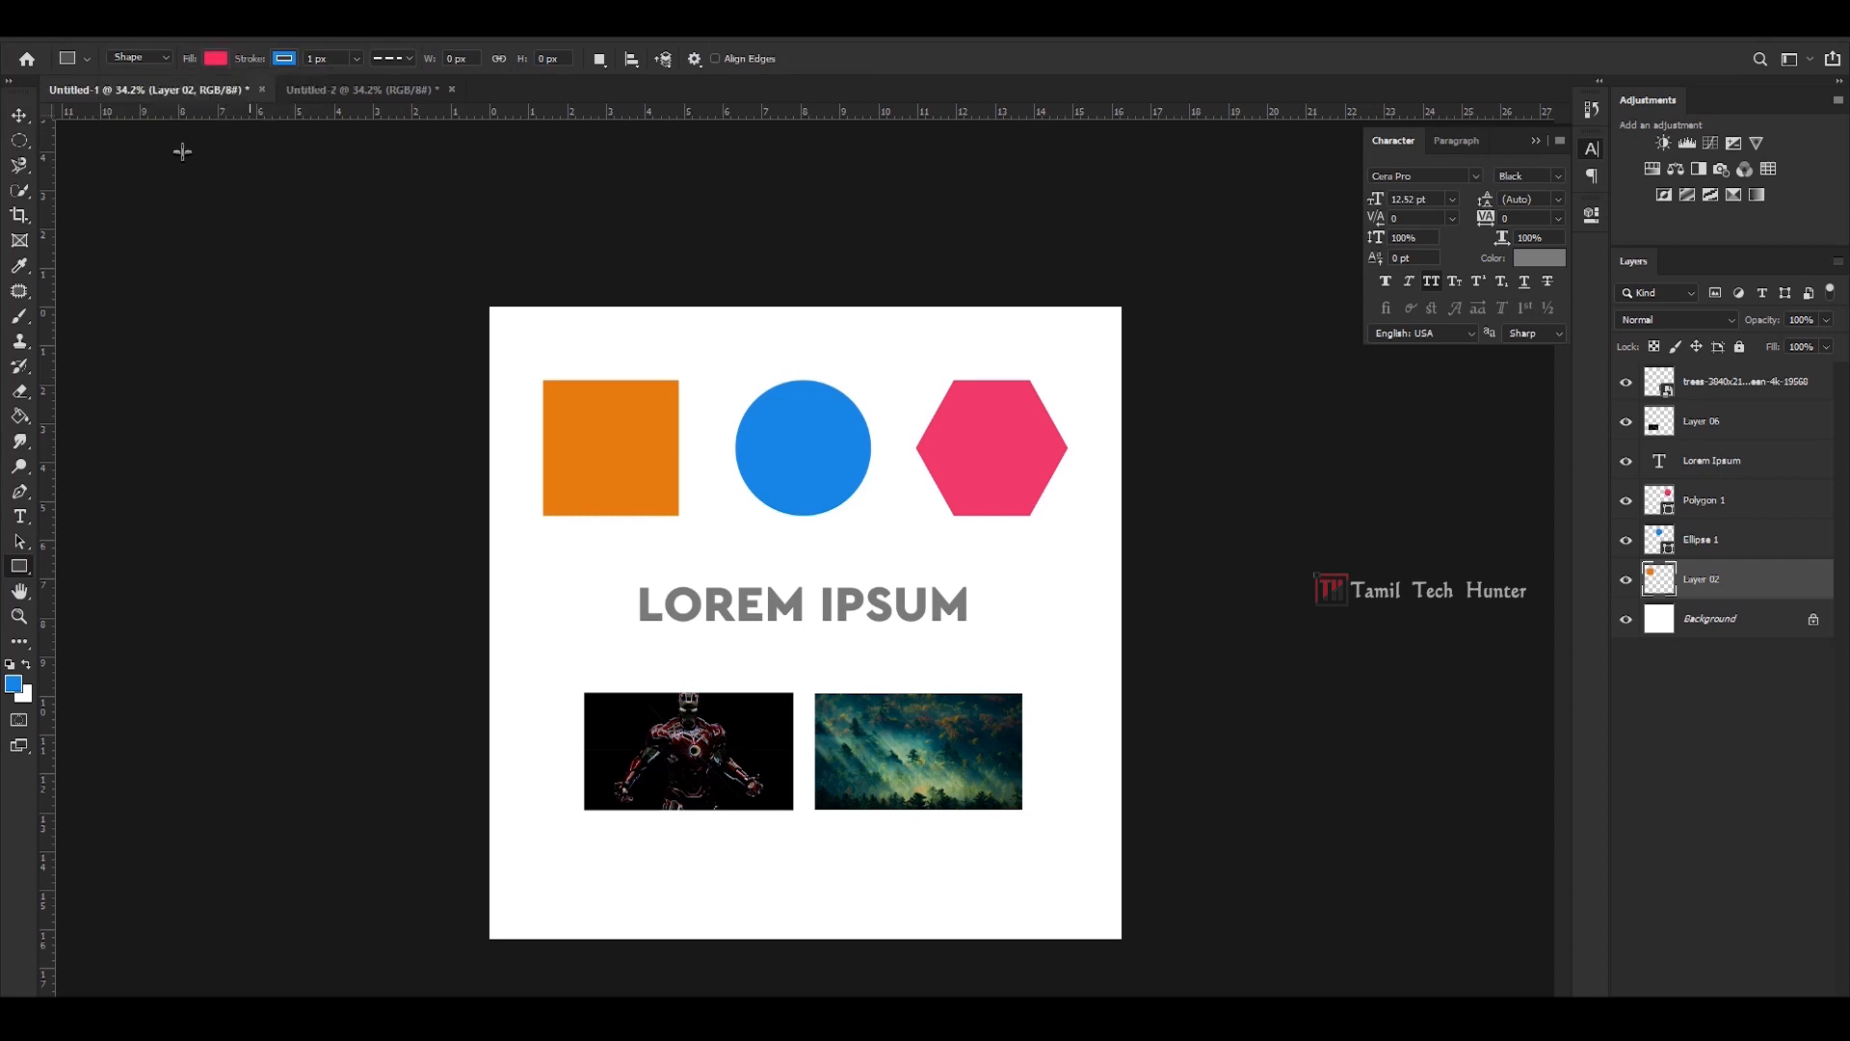
{"action": "left_click", "coordinate": [12, 118]}
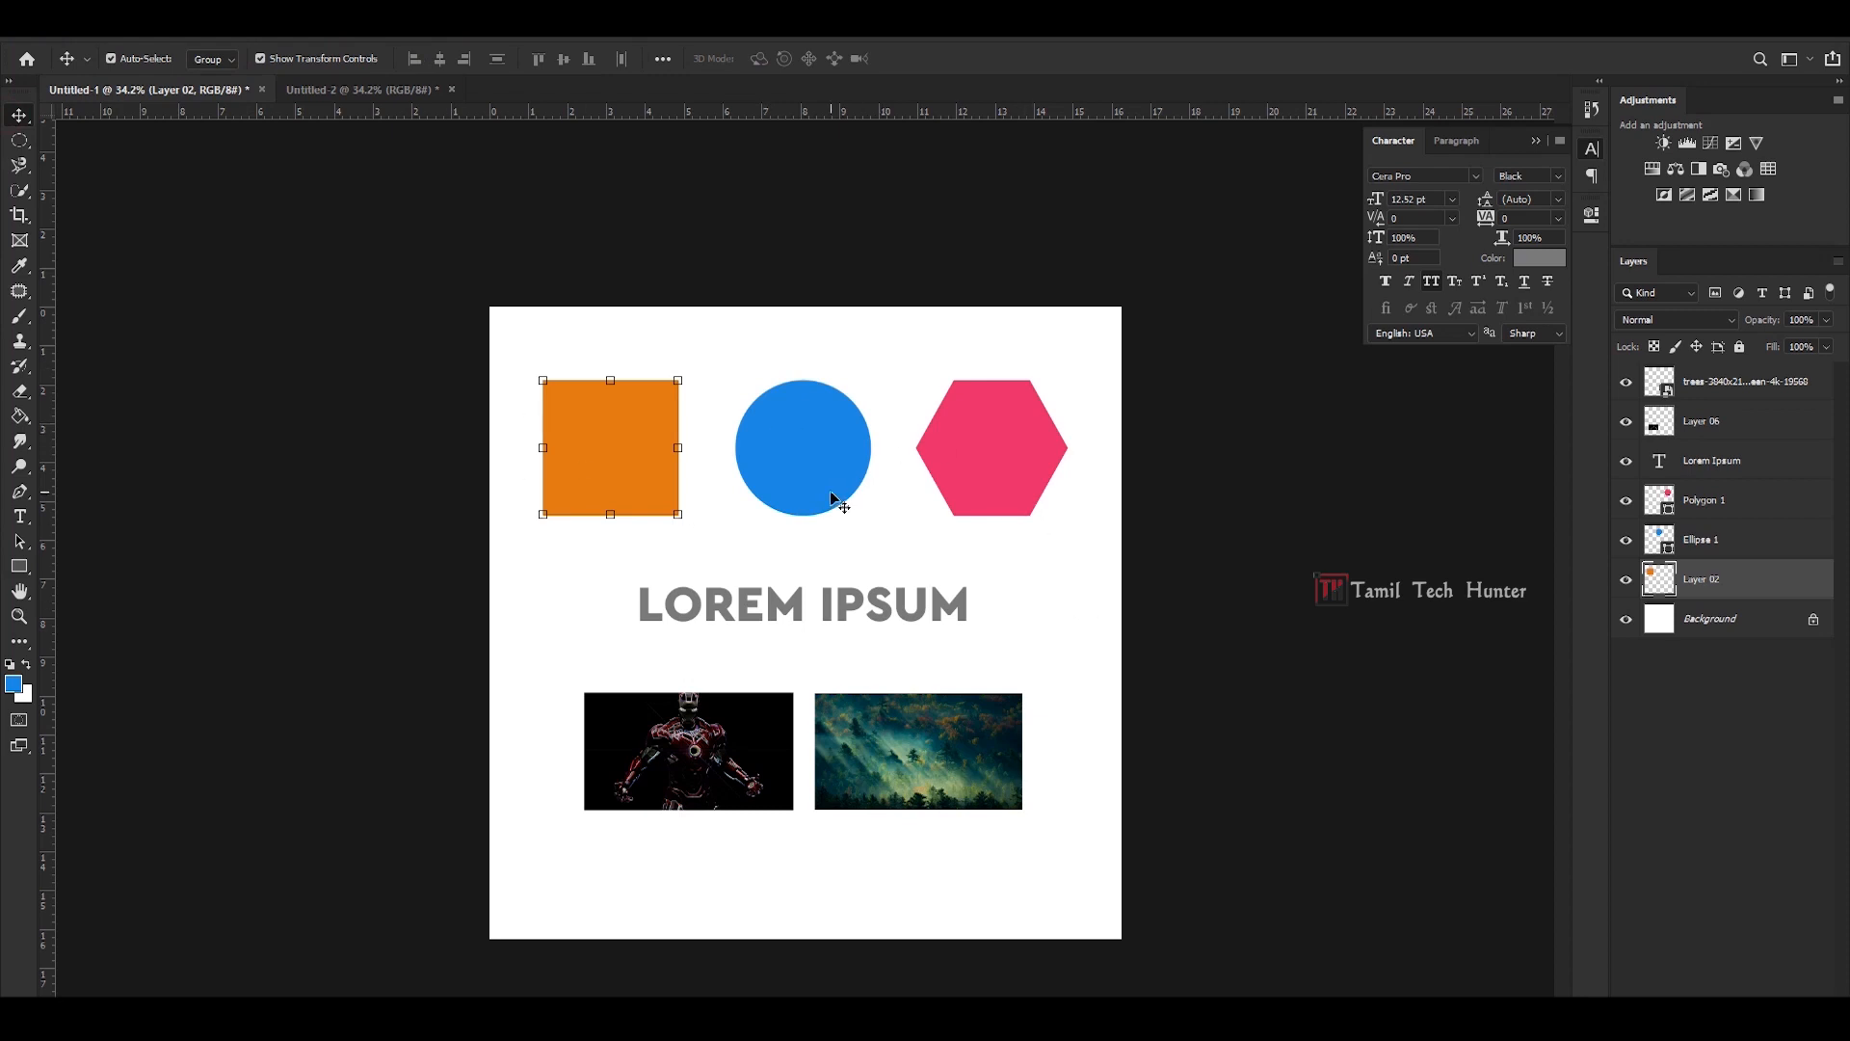
- Select the Ellipse 1, Layer 02 and Polygon 1 layers in turn to compare shape and rasterized layers
{"action": "left_click", "coordinate": [781, 453]}
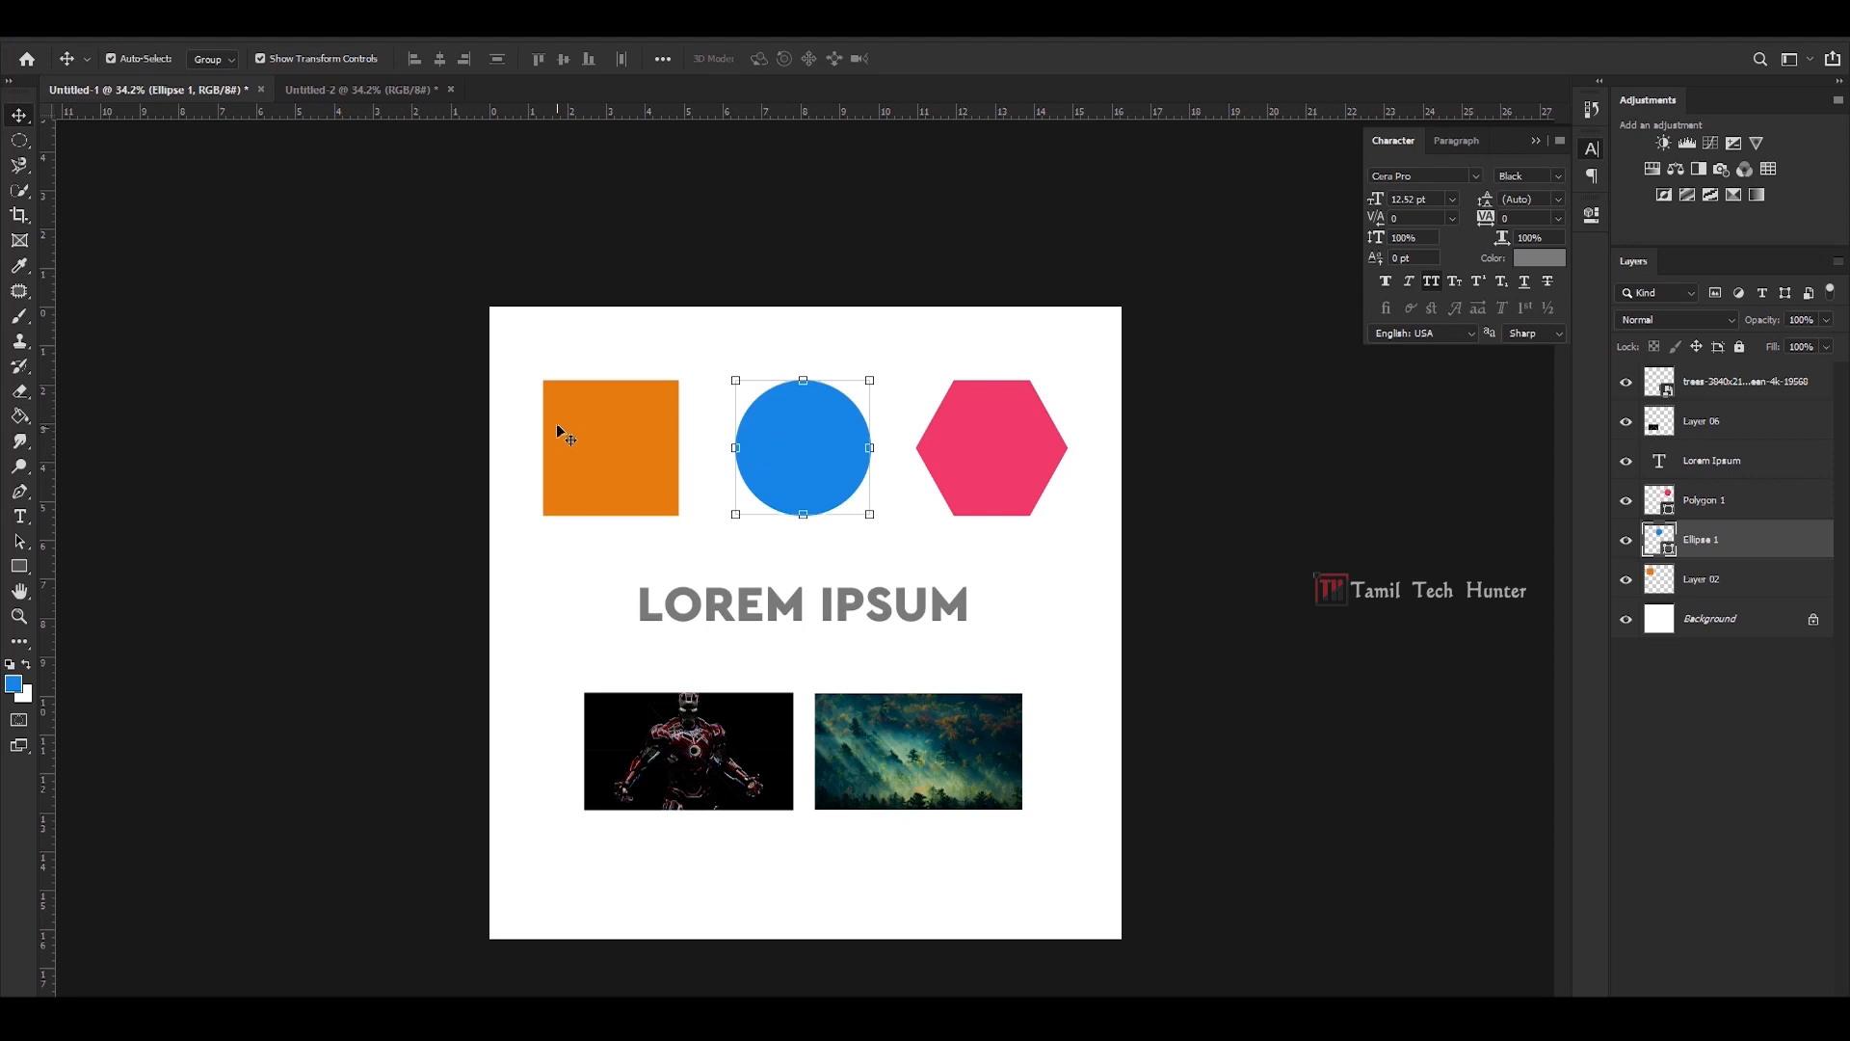
{"action": "left_click", "coordinate": [1715, 579]}
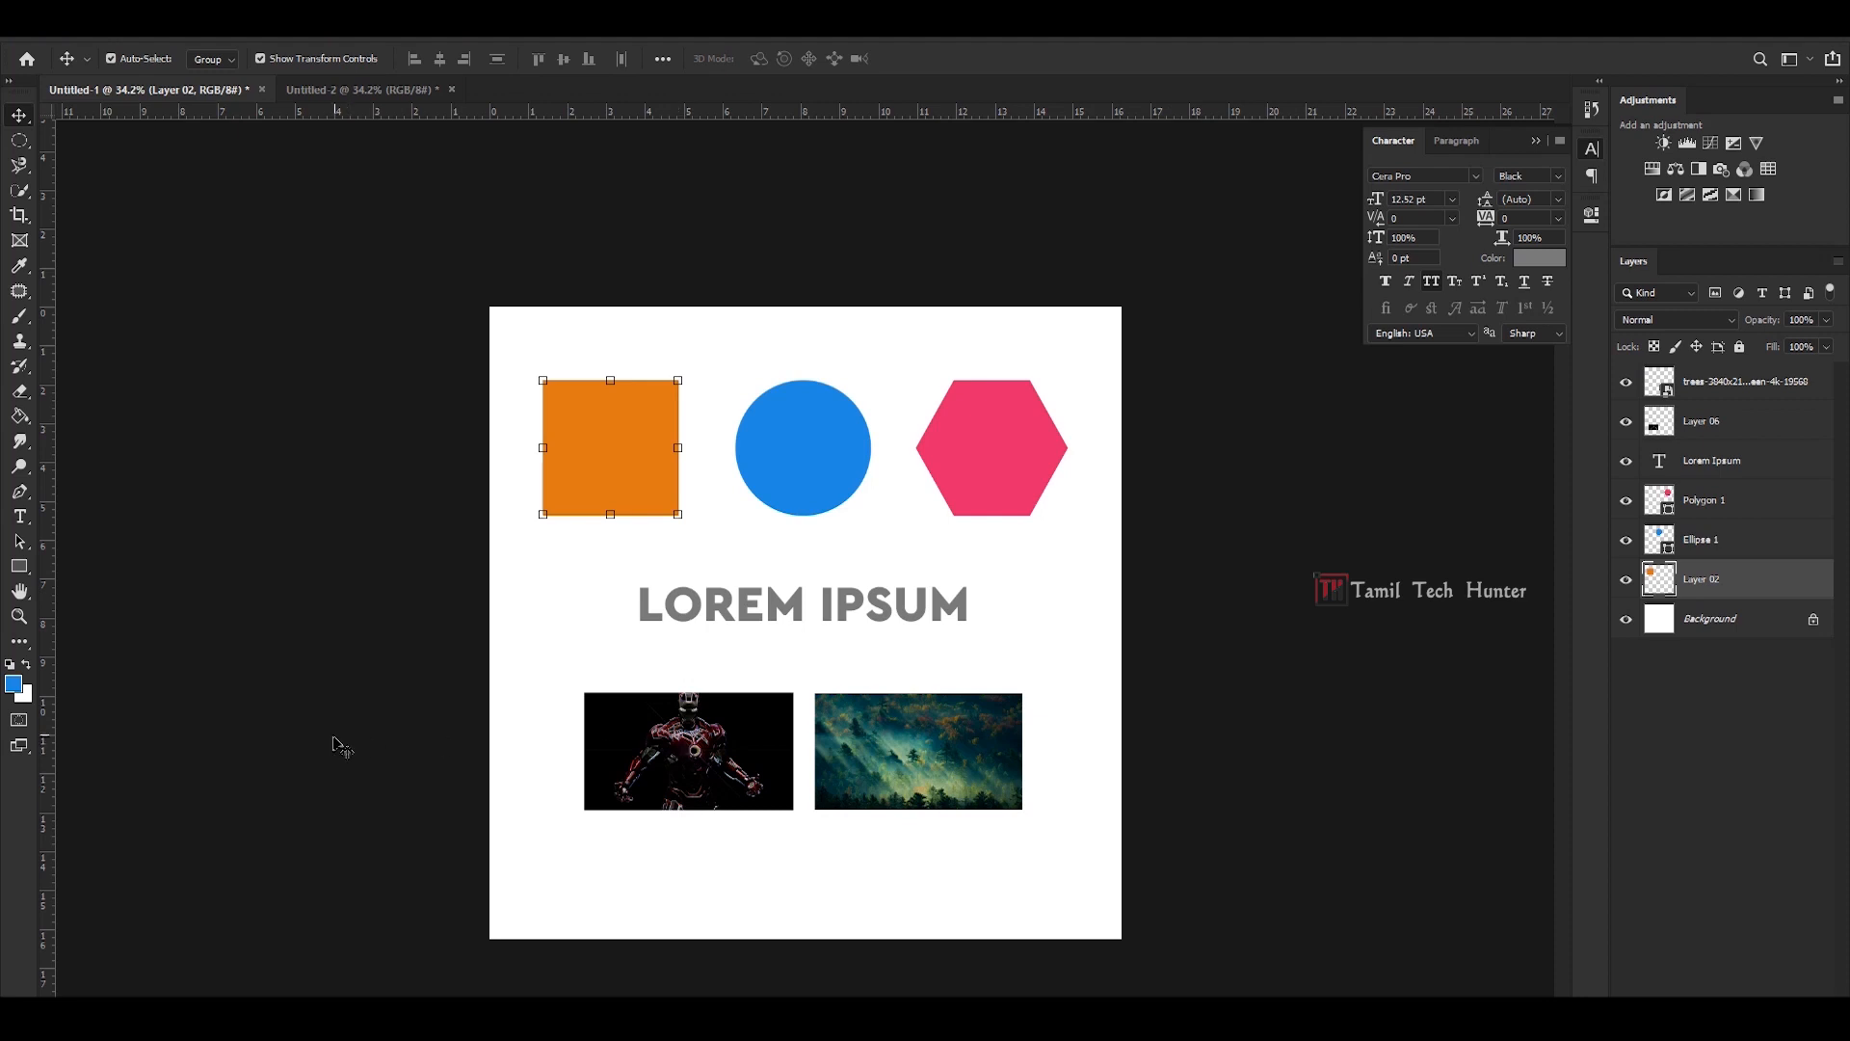
{"action": "left_click", "coordinate": [644, 549]}
{"action": "left_click", "coordinate": [771, 477]}
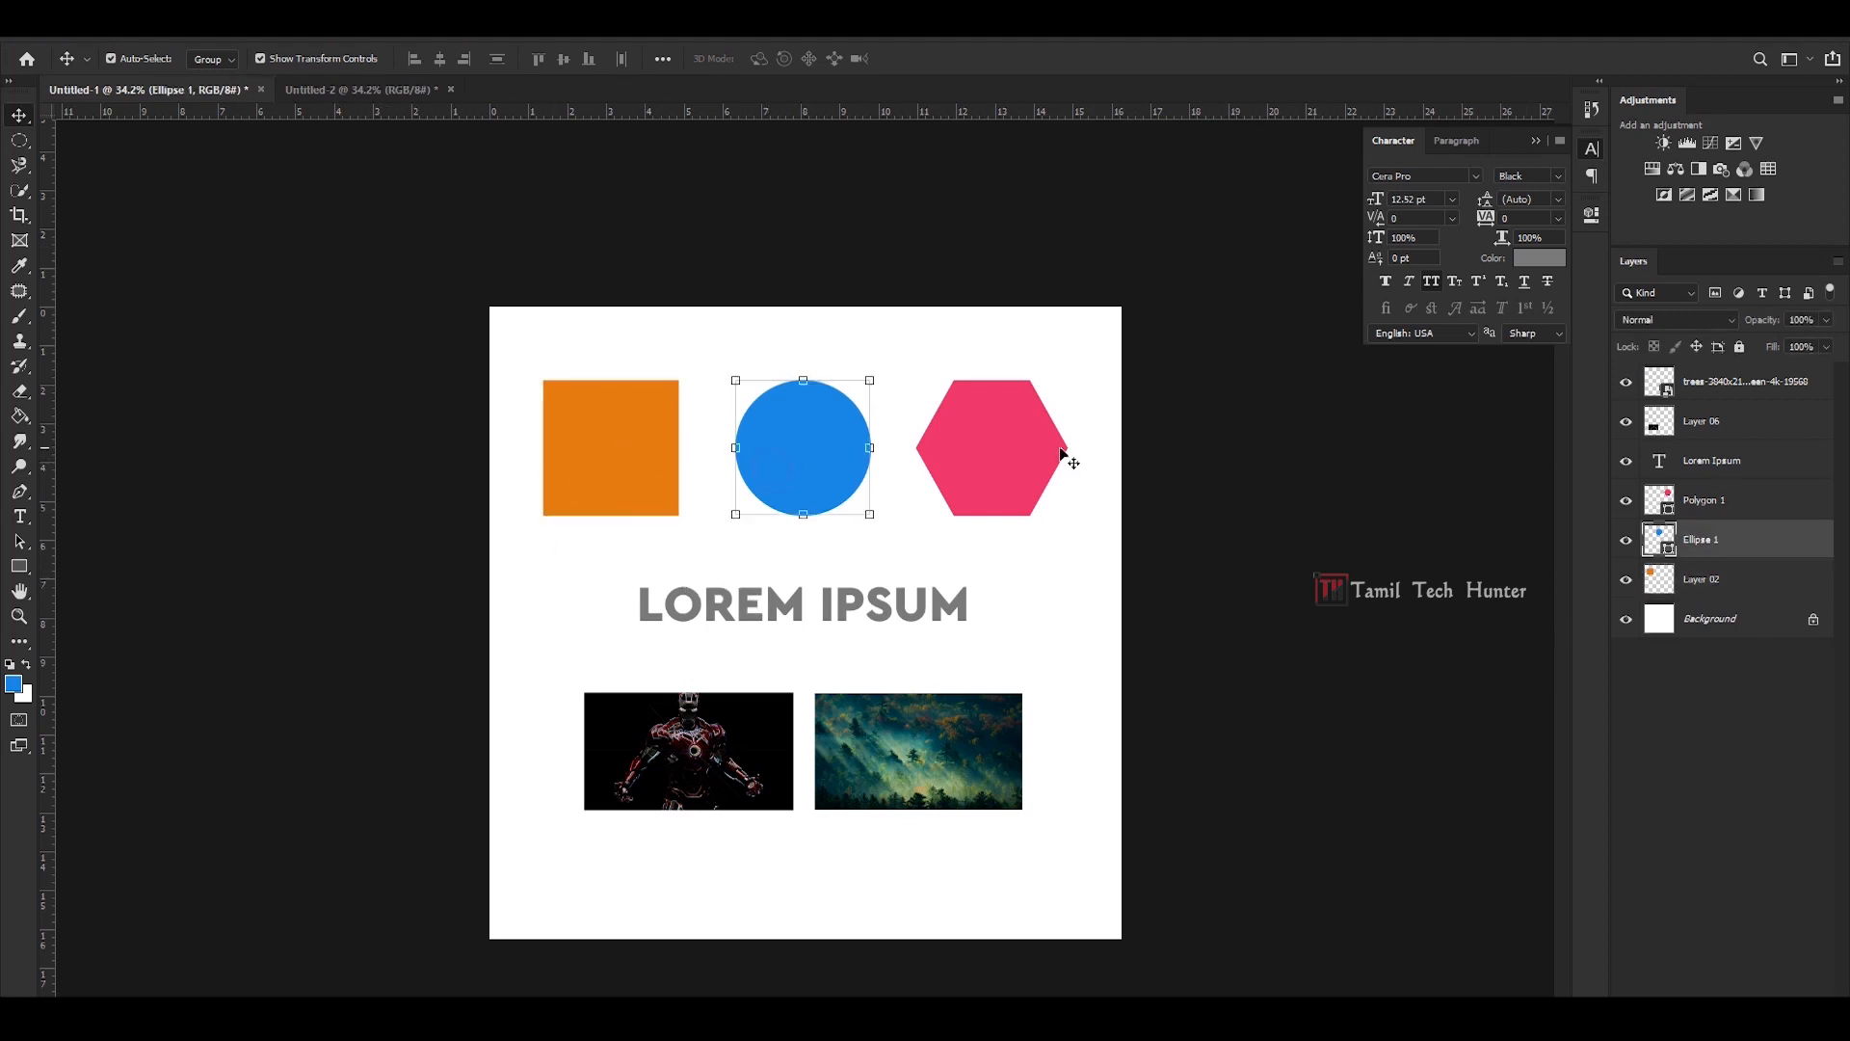
{"action": "left_click", "coordinate": [999, 454]}
{"action": "left_click", "coordinate": [1718, 579]}
- Select the Layer 06 image and enlarge it proportionally with Free Transform toward the canvas's left edge
{"action": "left_click", "coordinate": [603, 647]}
{"action": "left_click", "coordinate": [680, 730]}
{"action": "left_click", "coordinate": [572, 695]}
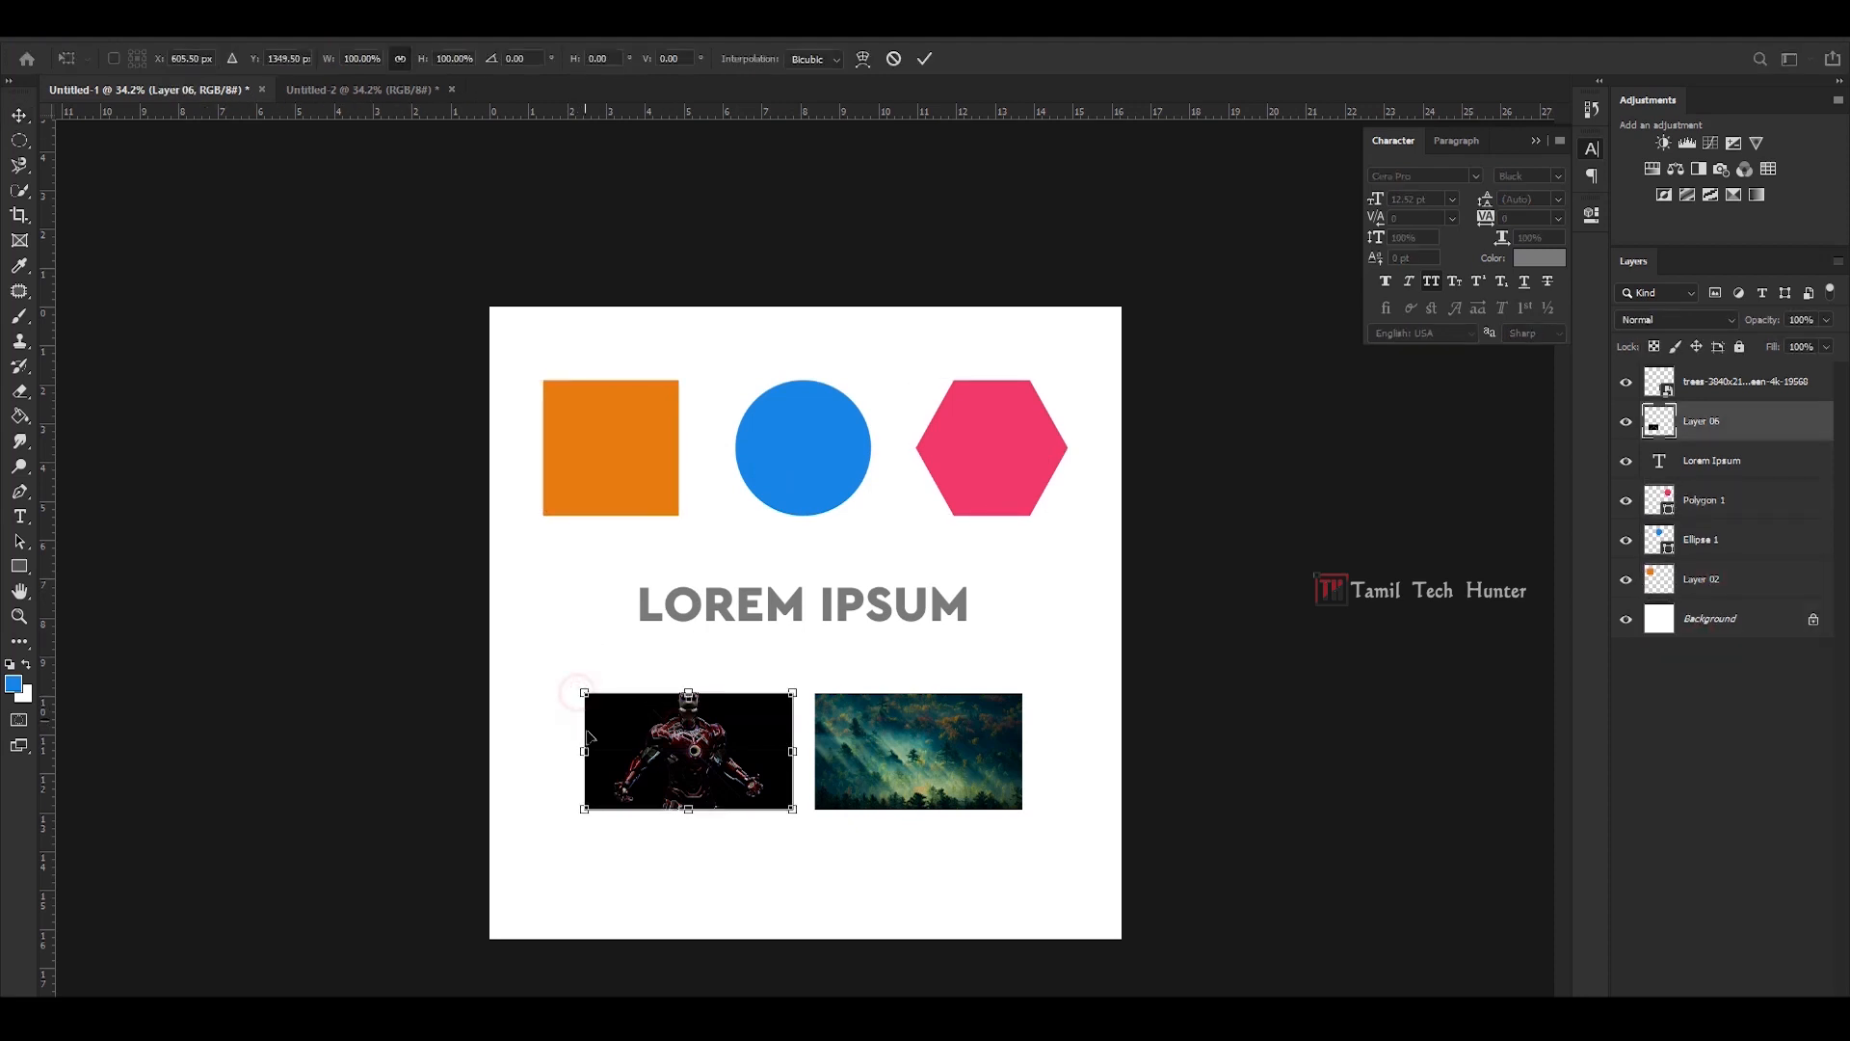
{"action": "mouse_move", "coordinate": [583, 751]}
{"action": "left_mouse_down"}
{"action": "mouse_move", "coordinate": [495, 750]}
{"action": "mouse_move", "coordinate": [574, 731]}
{"action": "left_mouse_up"}
{"action": "key", "text": "Return"}
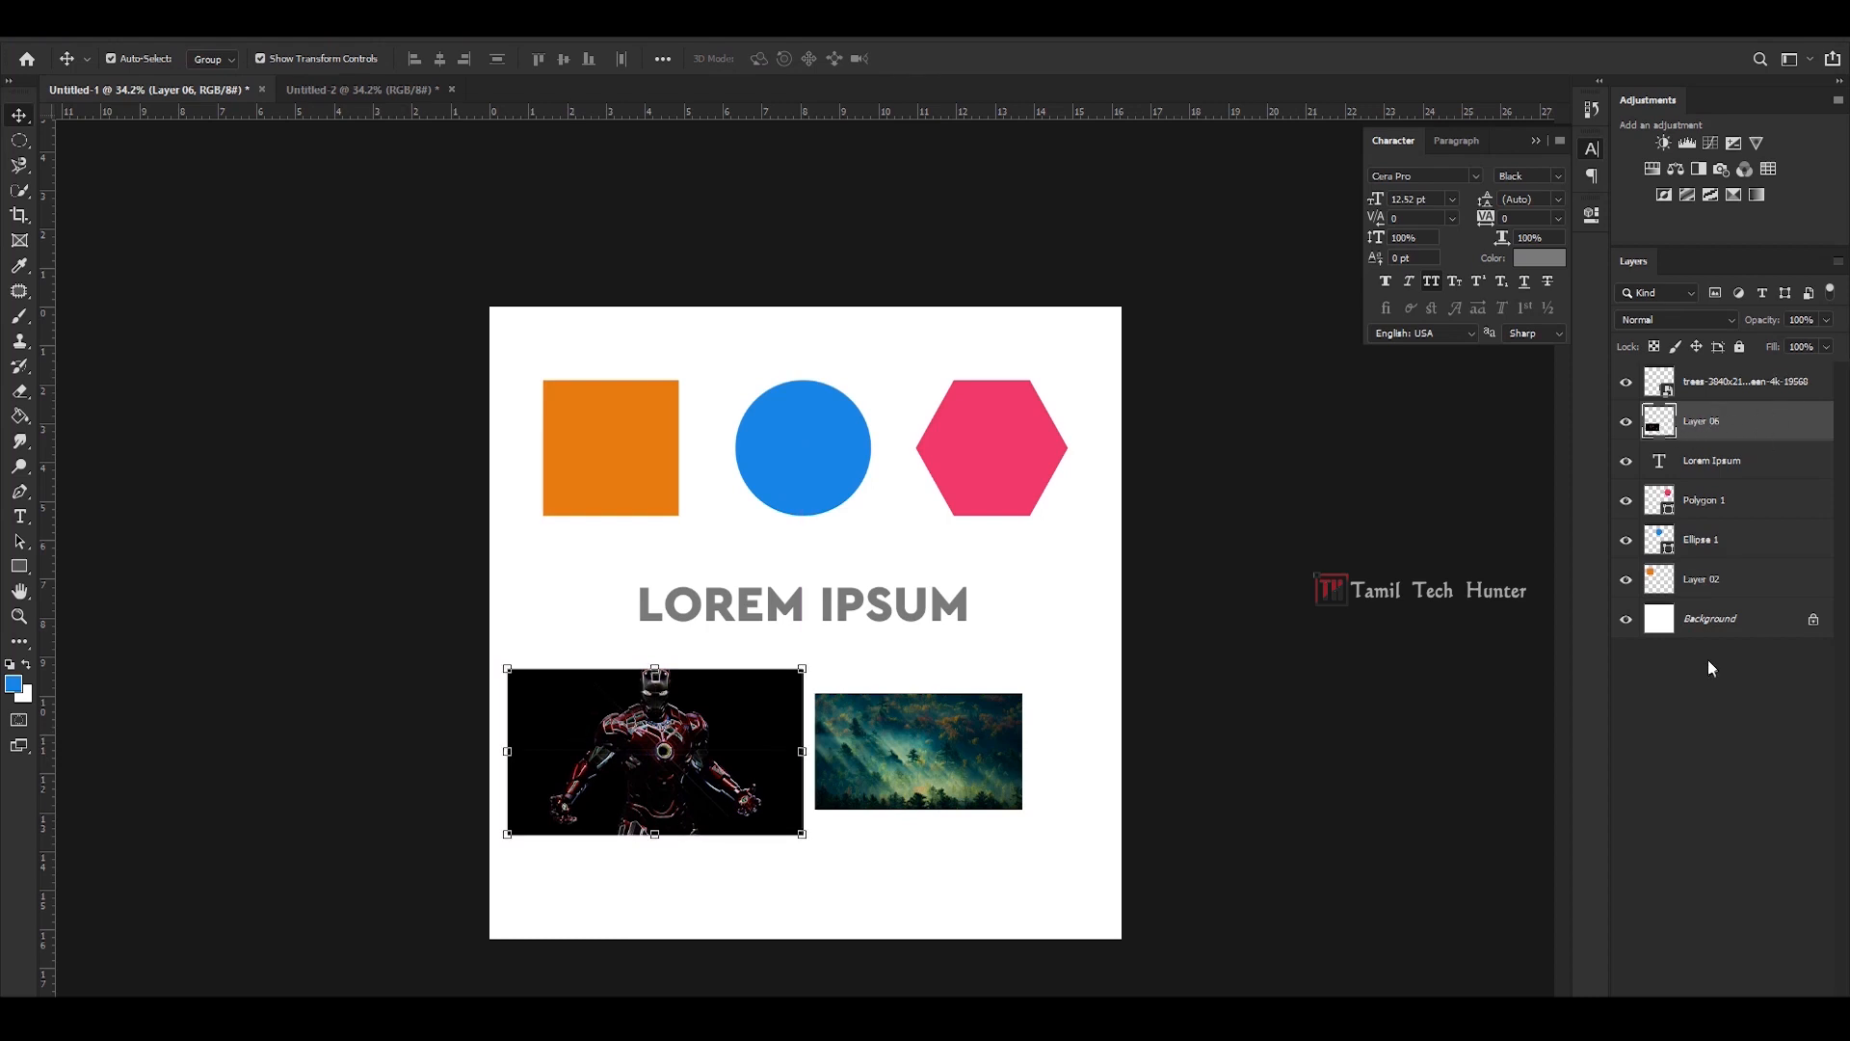
- Move the Layer 06 image up over the square, circle and Lorem Ipsum text, and compare its stacking with Layer 02
{"action": "left_click", "coordinate": [1717, 625]}
{"action": "left_click", "coordinate": [1678, 434]}
{"action": "left_click_drag", "start_coordinate": [651, 733], "coordinate": [887, 602]}
{"action": "left_click", "coordinate": [564, 418]}
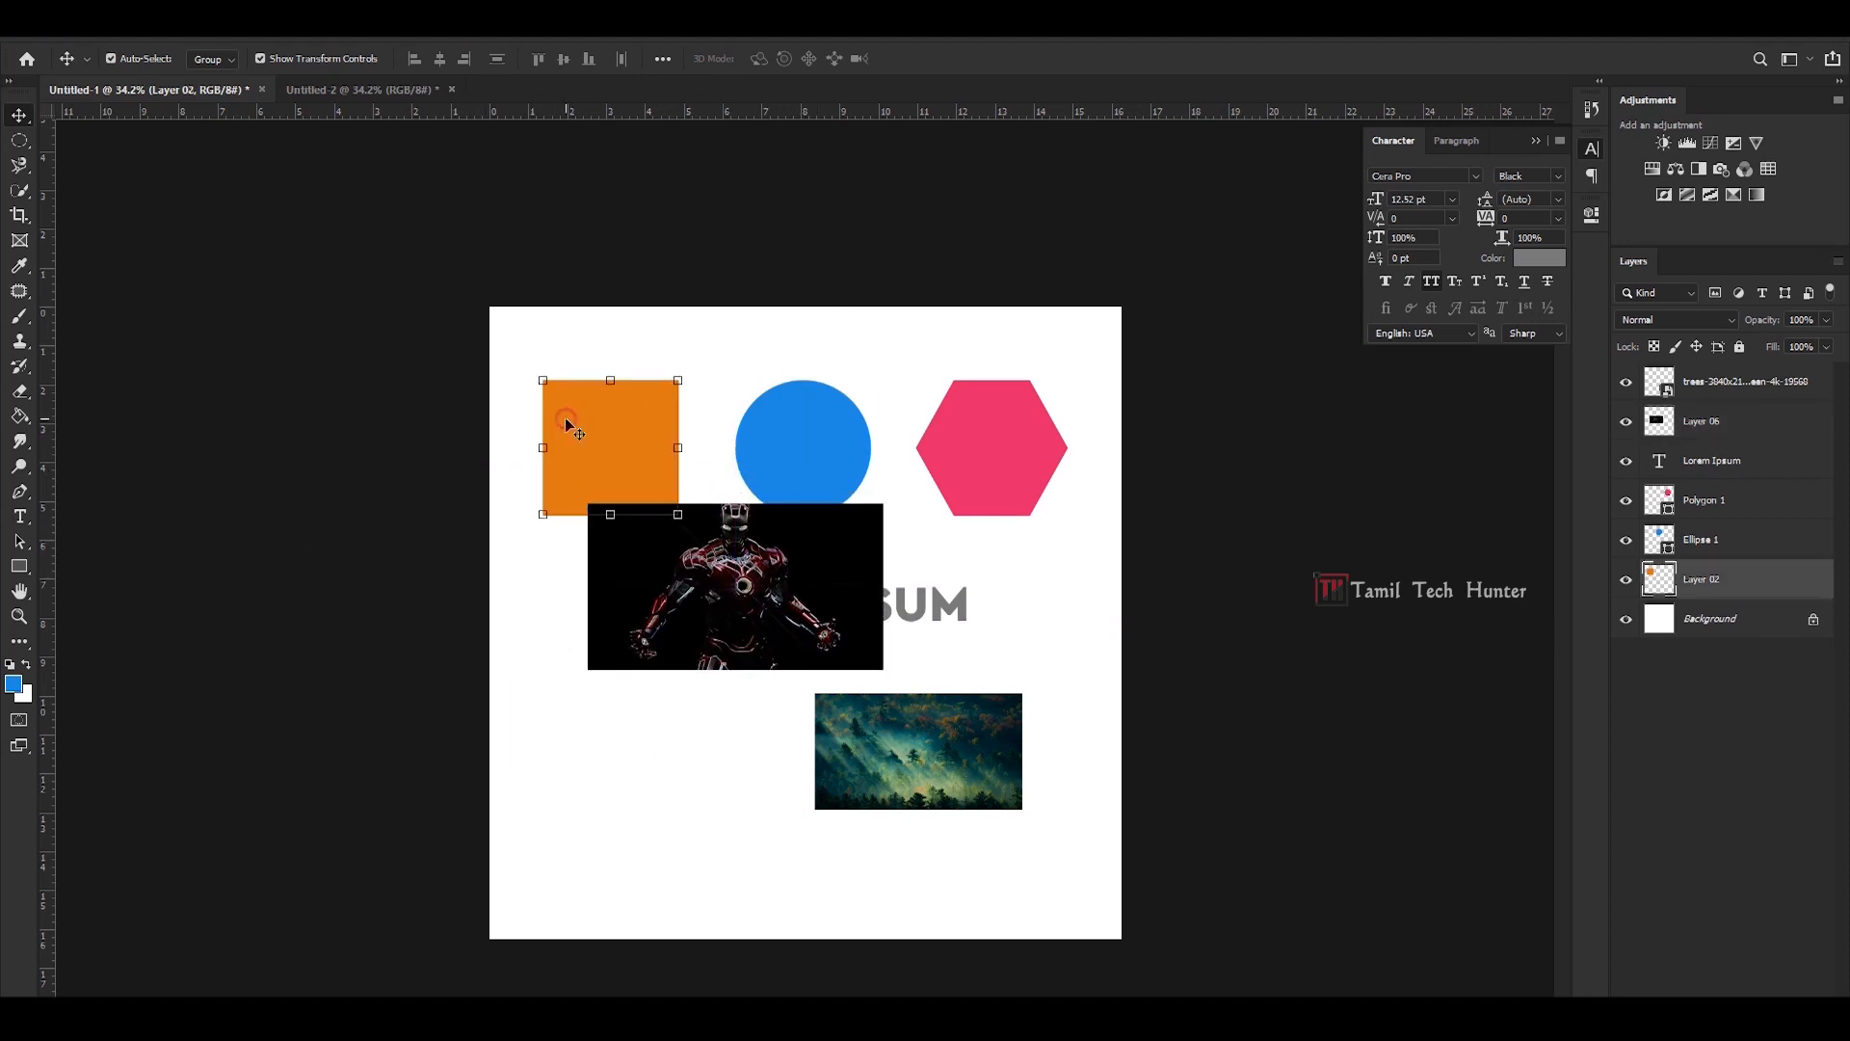
{"action": "left_click_drag", "start_coordinate": [743, 610], "coordinate": [743, 575]}
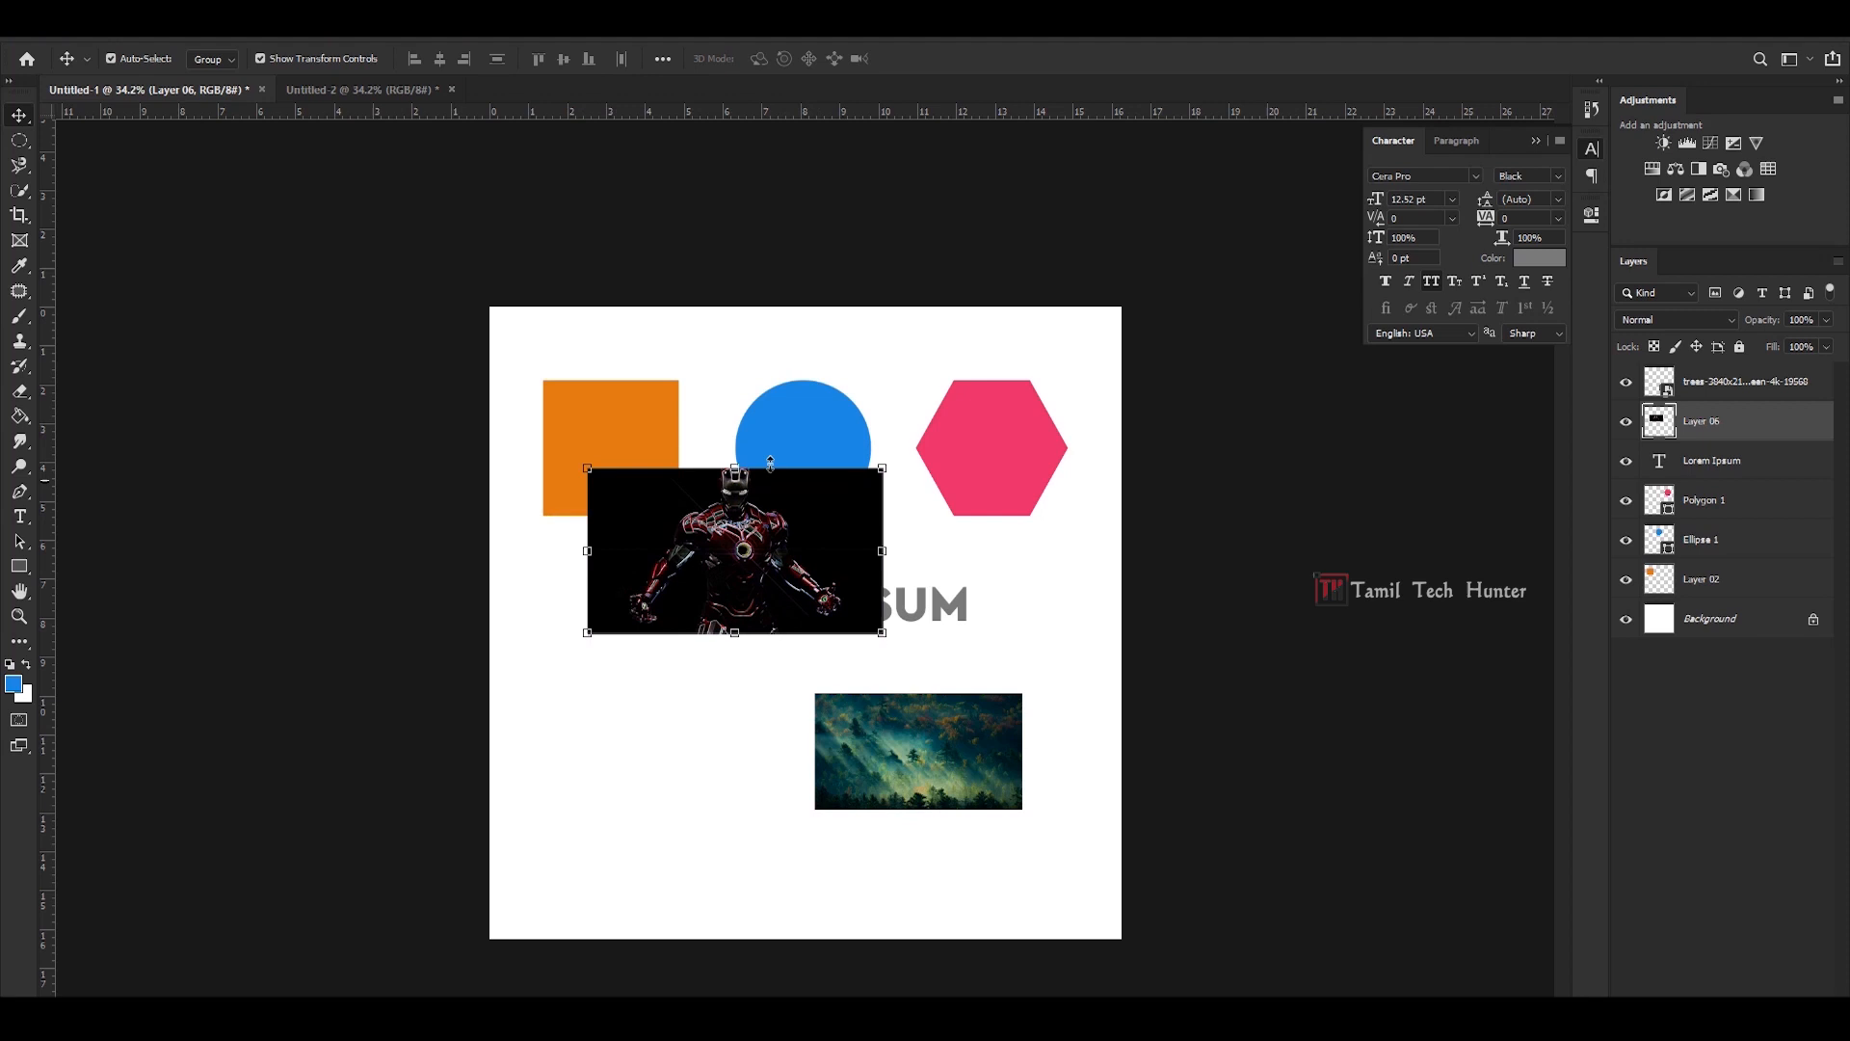
{"action": "left_click", "coordinate": [569, 418]}
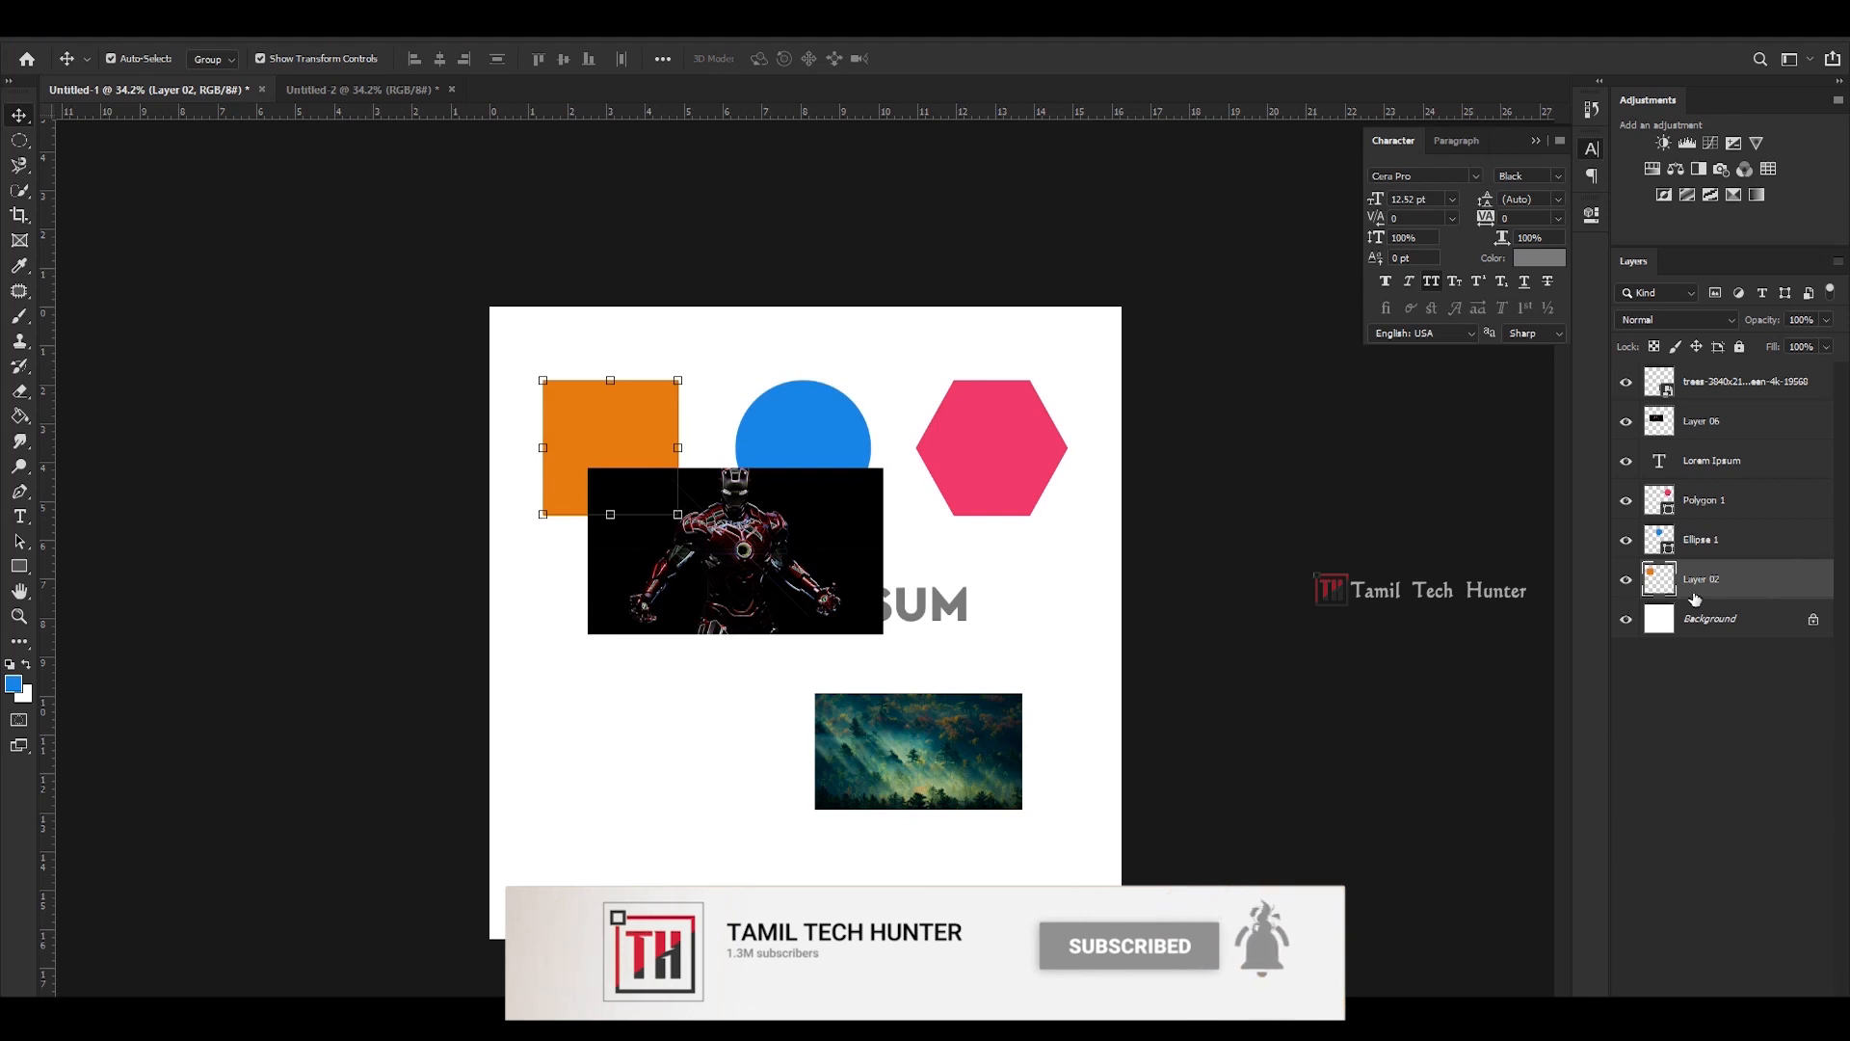
{"action": "left_click", "coordinate": [806, 559]}
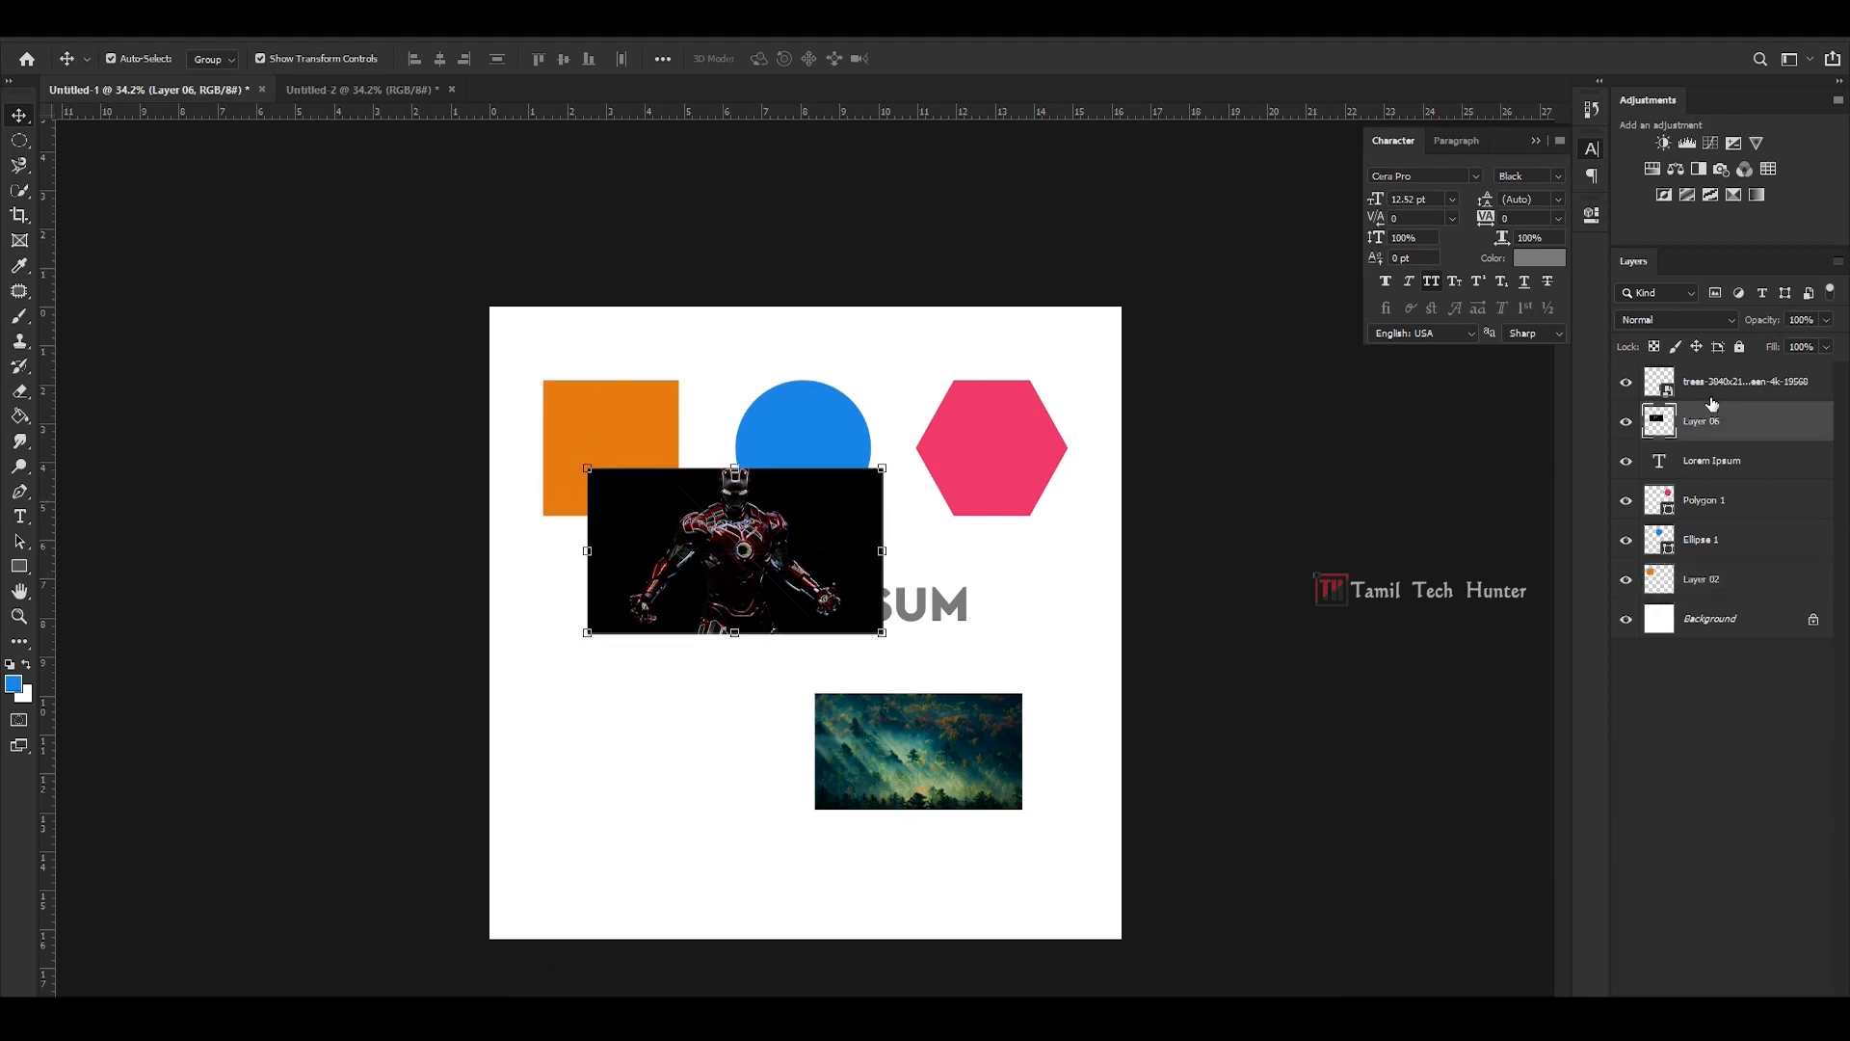
- Move Layer 06 down the layer stack to directly above the Background, behind the shapes and text, and deselect it
{"action": "left_click_drag", "start_coordinate": [1706, 421], "coordinate": [1708, 598]}
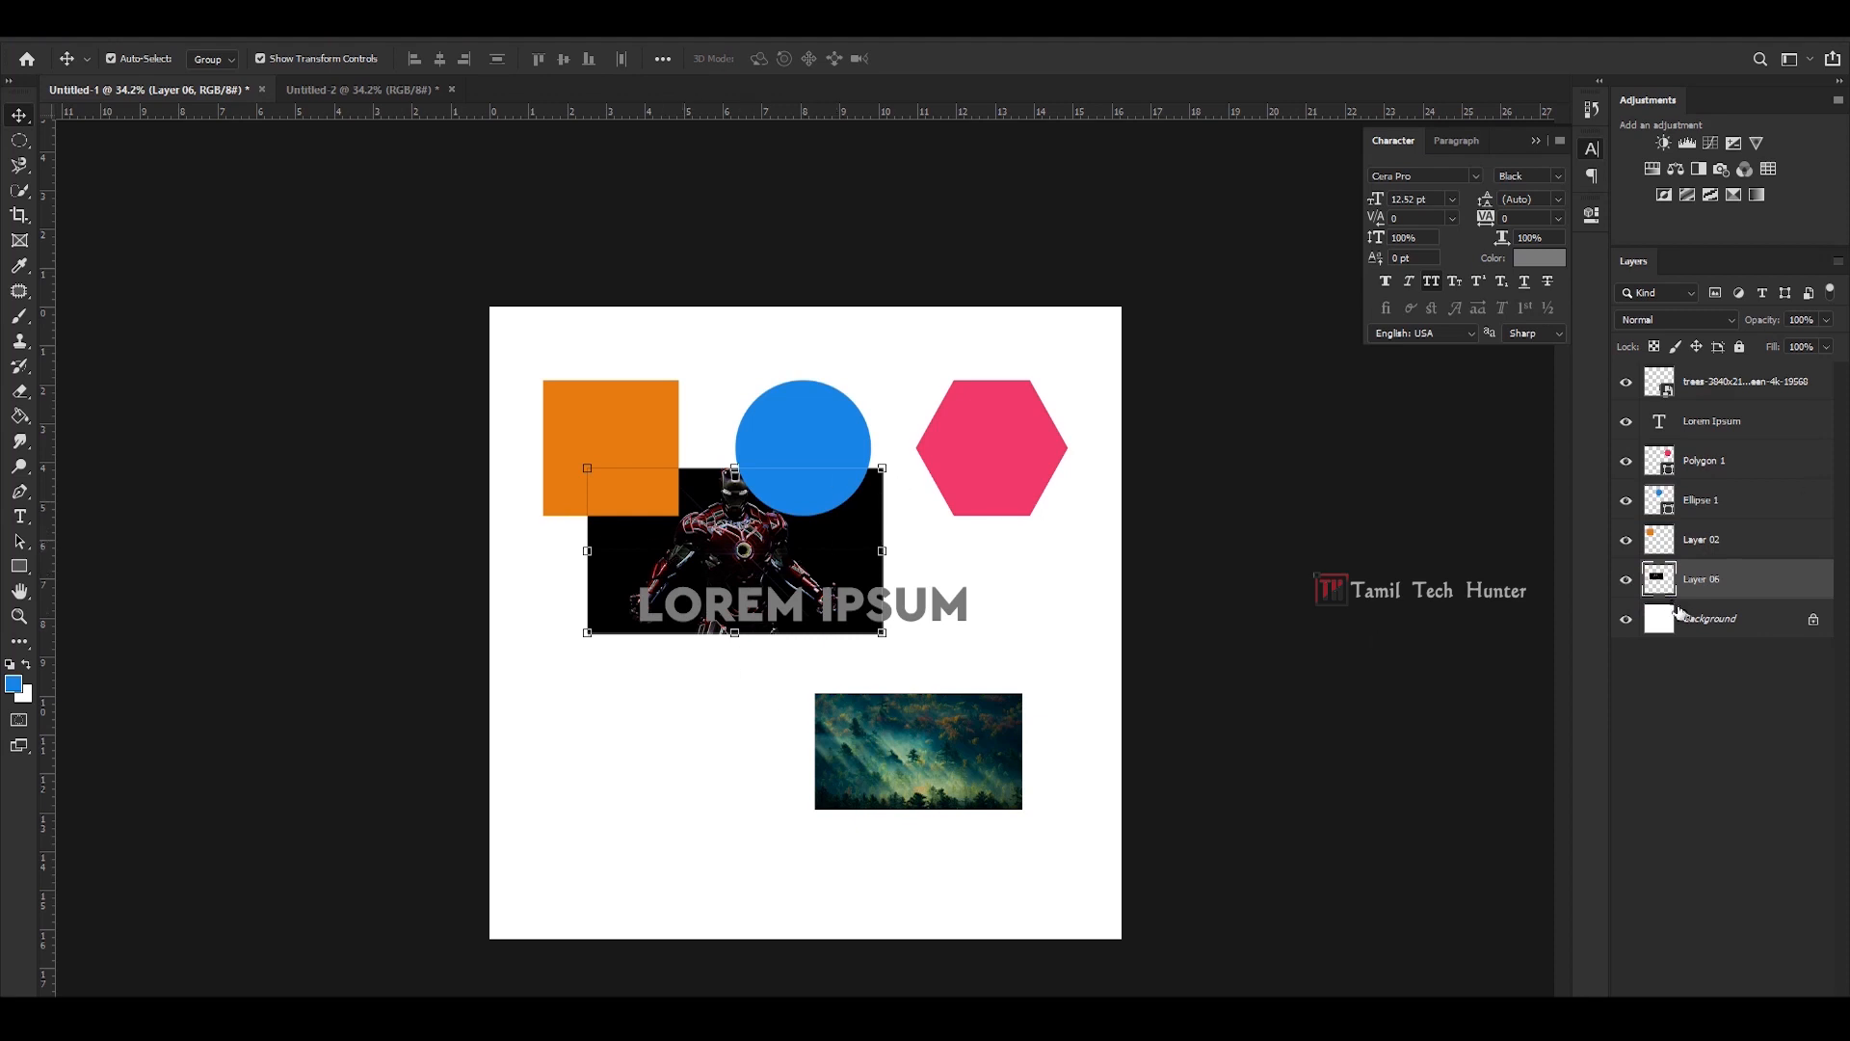
{"action": "left_click", "coordinate": [650, 762]}
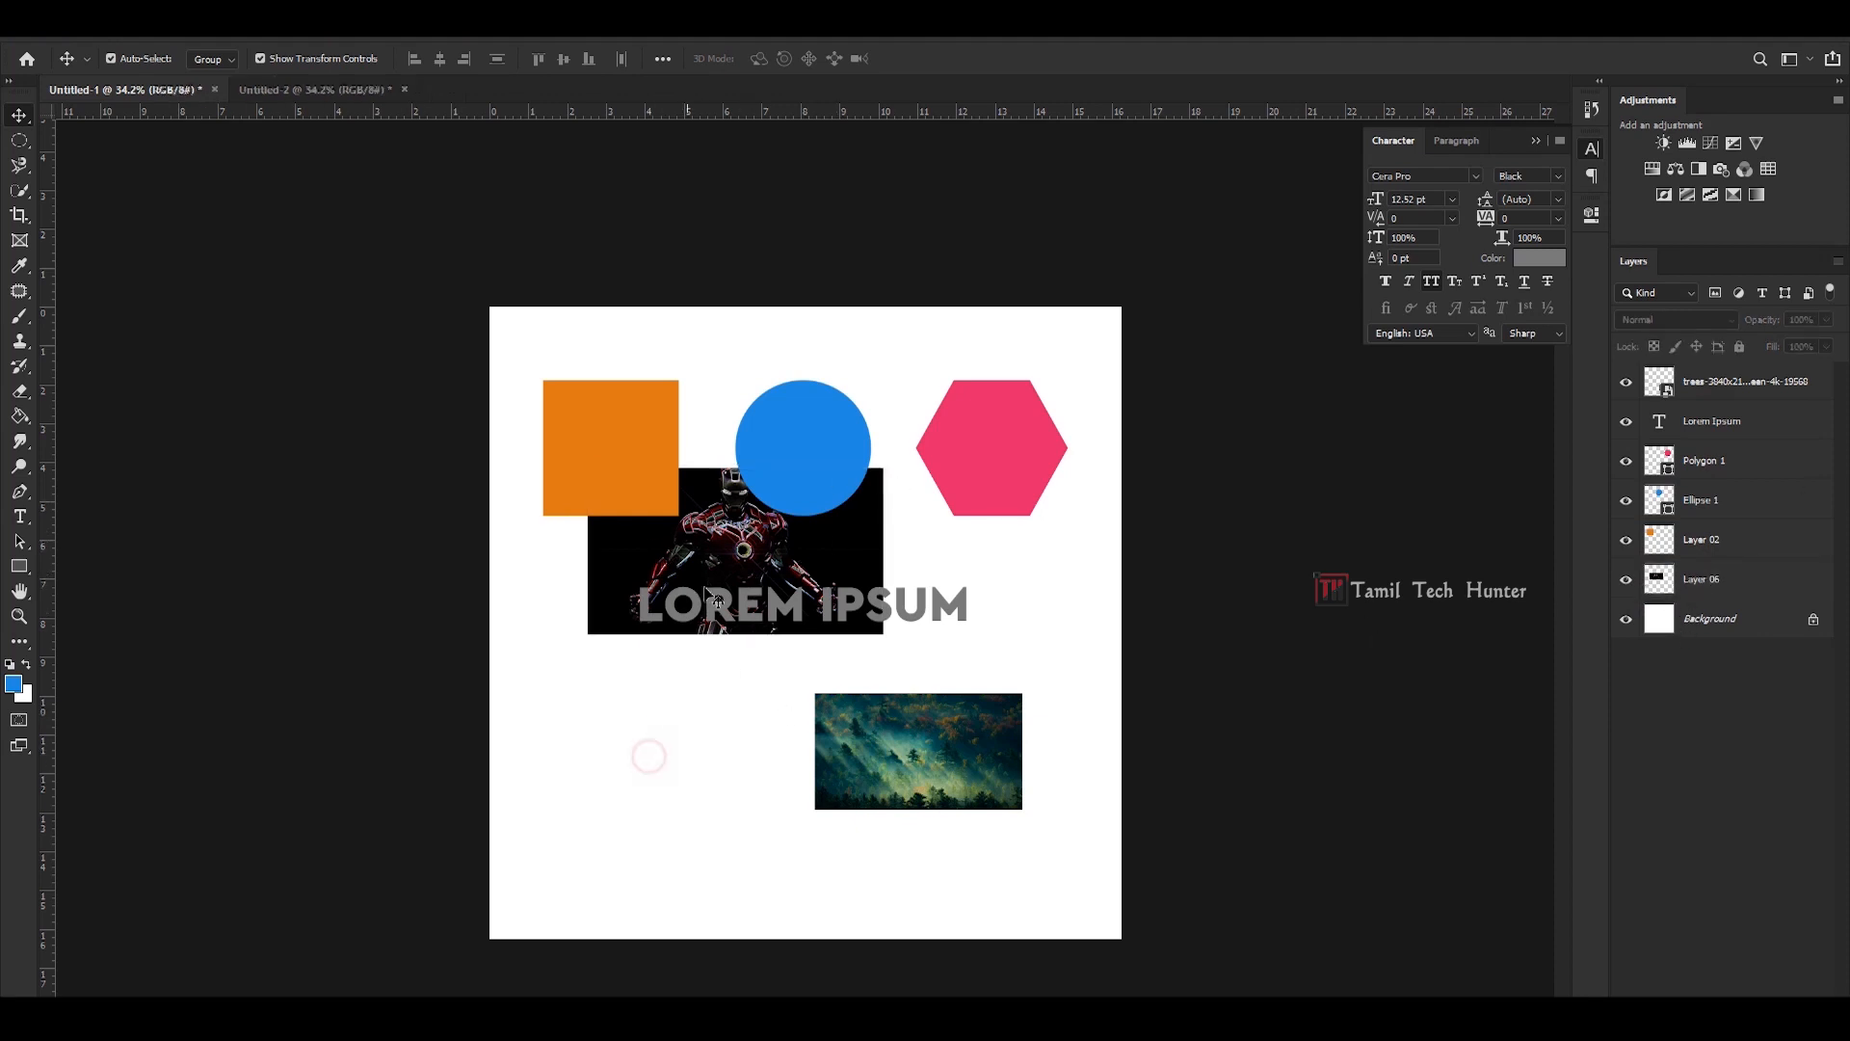
- Enlarge the Layer 06 image proportionally until it spans from the orange square's outer edge to the hexagon's outer edge, and deselect it
{"action": "left_click", "coordinate": [1699, 623]}
{"action": "left_click", "coordinate": [1713, 590]}
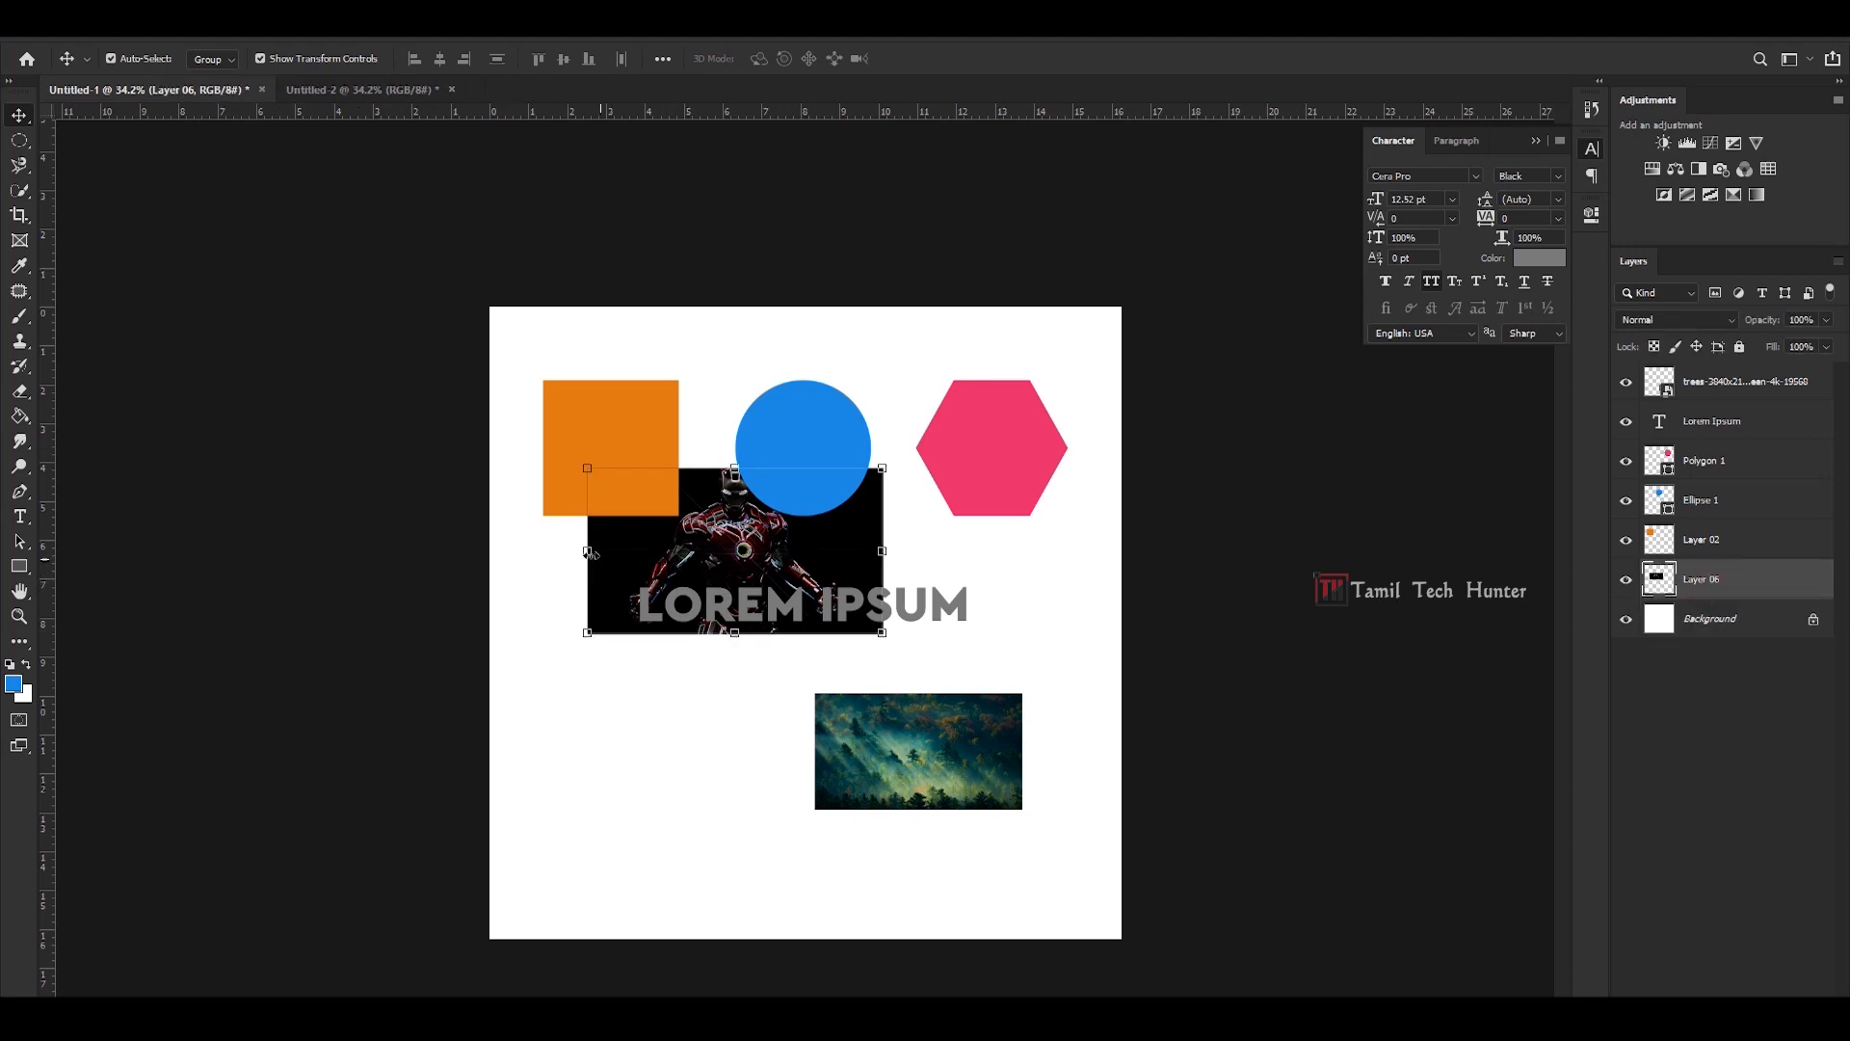
{"action": "left_click_drag", "start_coordinate": [587, 551], "coordinate": [543, 550]}
{"action": "left_click_drag", "start_coordinate": [883, 550], "coordinate": [1072, 583]}
{"action": "key", "text": "Return"}
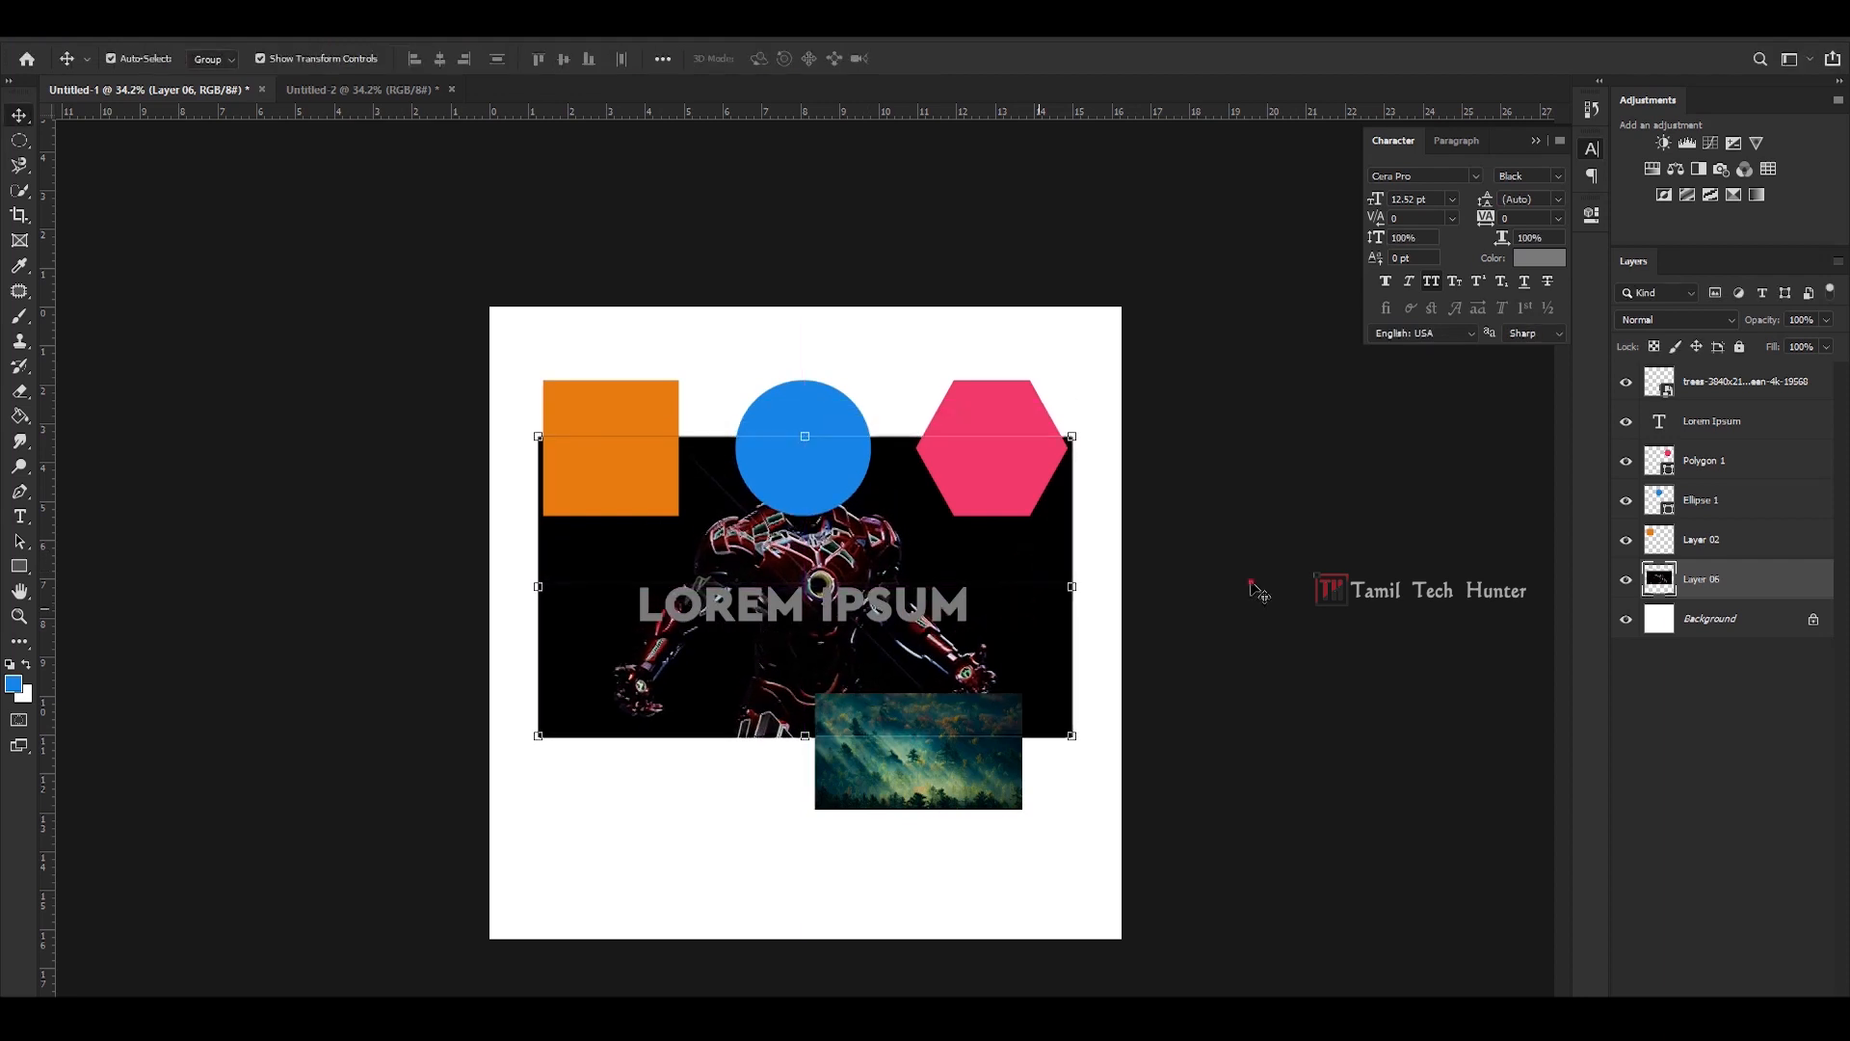
{"action": "left_click", "coordinate": [1256, 591]}
{"action": "left_click", "coordinate": [562, 594]}
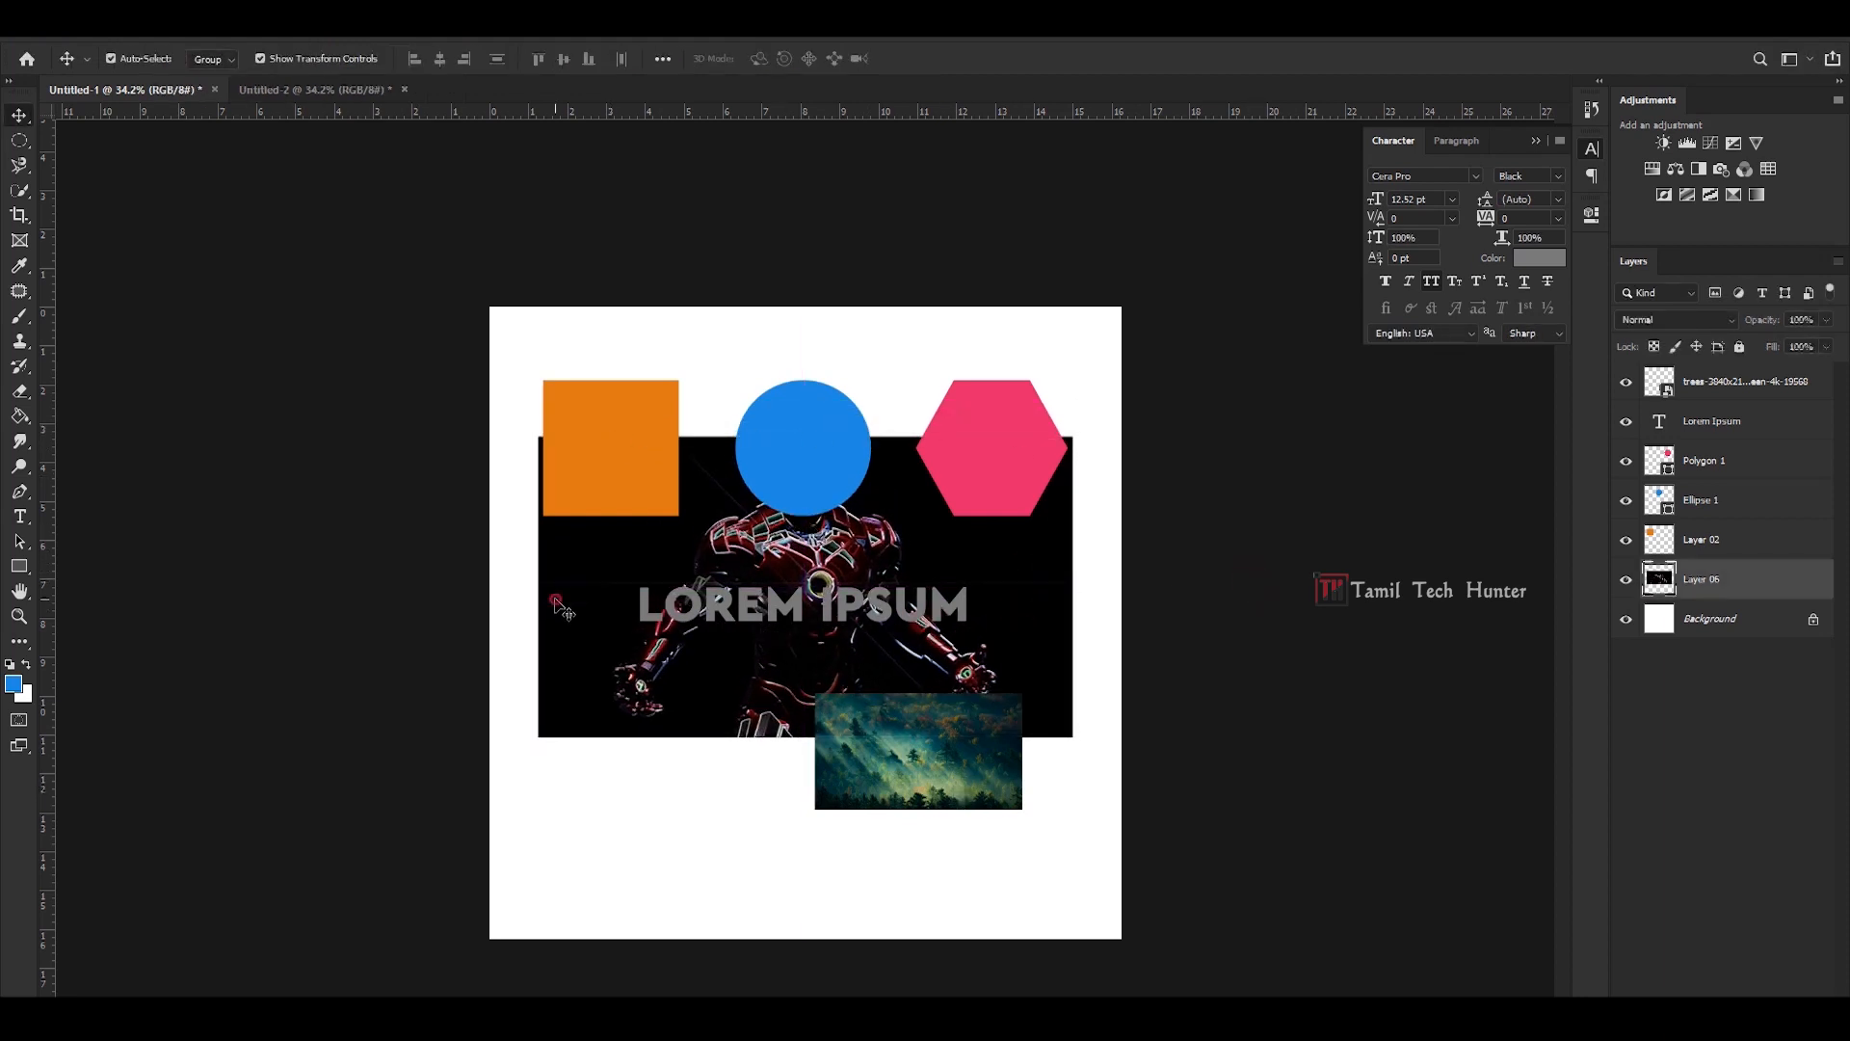
{"action": "left_click", "coordinate": [1116, 567]}
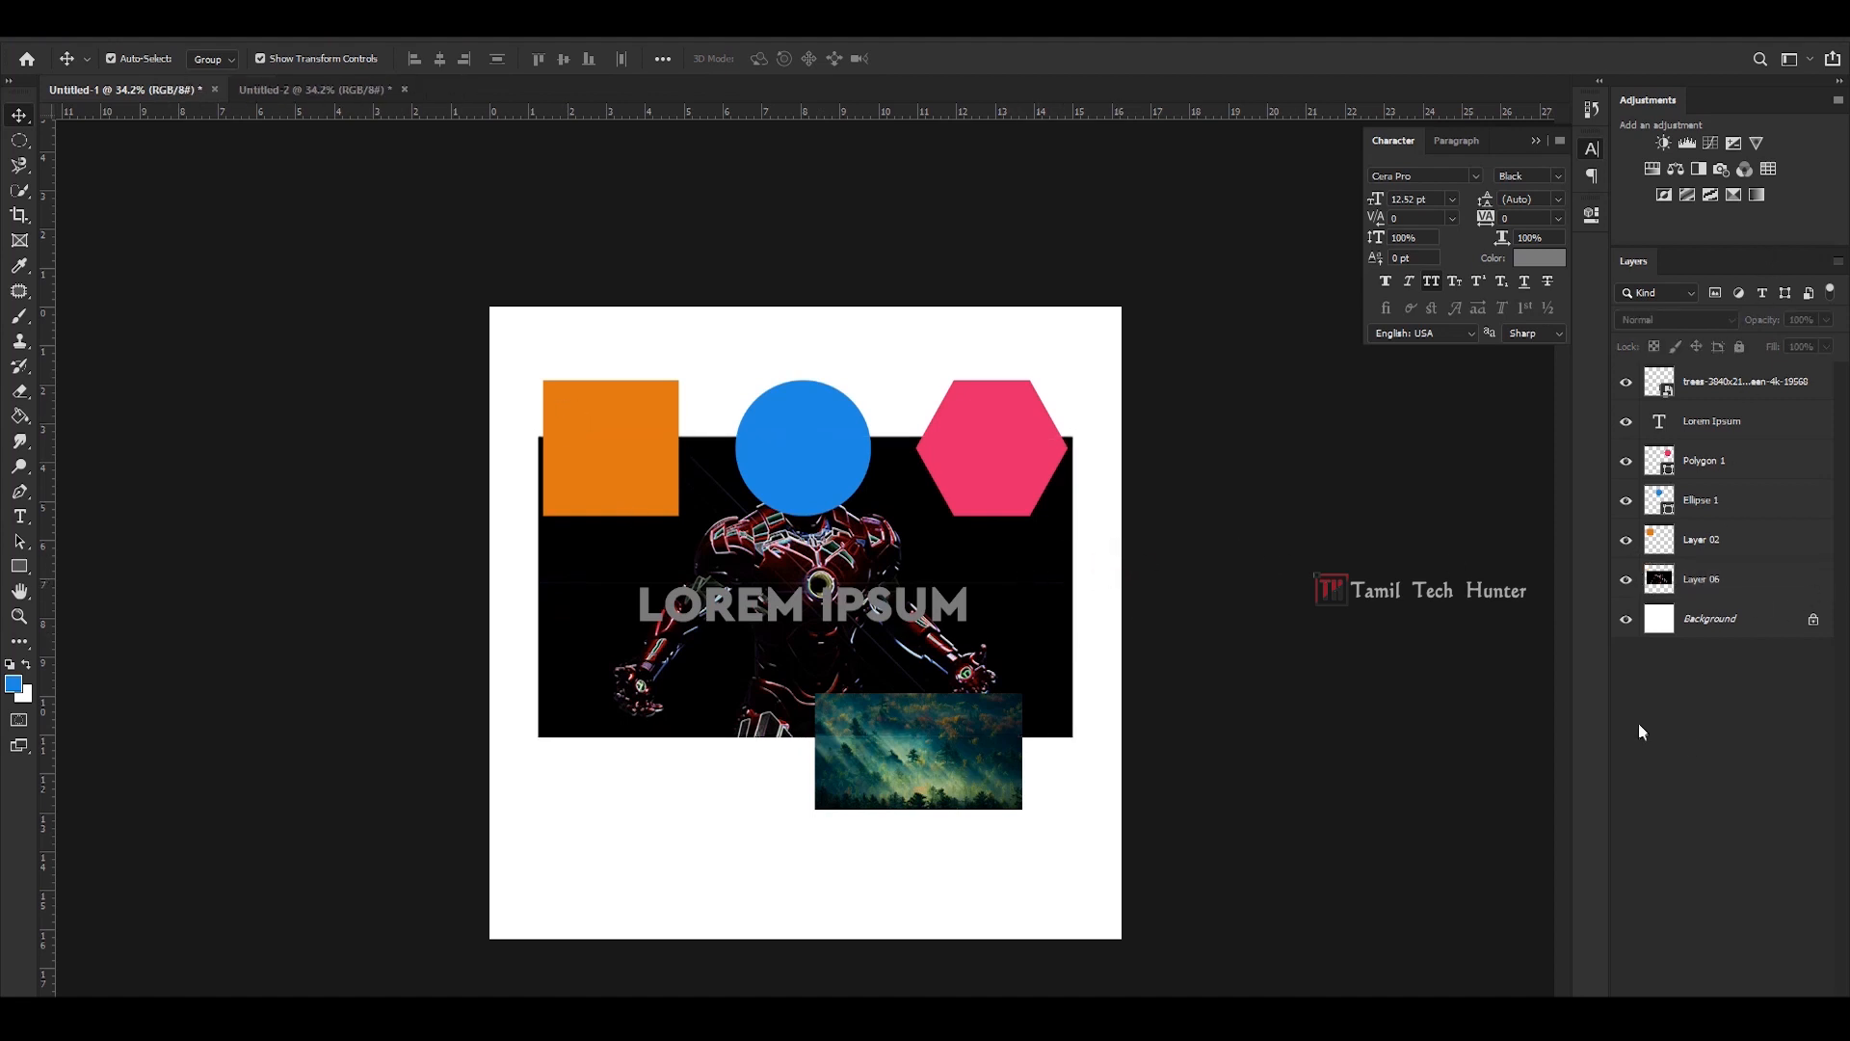
{"action": "left_click", "coordinate": [1040, 597]}
{"action": "mouse_move", "coordinate": [1044, 595]}
{"action": "left_mouse_down"}
{"action": "mouse_move", "coordinate": [1061, 703]}
{"action": "mouse_move", "coordinate": [1037, 719]}
{"action": "mouse_move", "coordinate": [1011, 719]}
{"action": "mouse_move", "coordinate": [1024, 621]}
{"action": "left_mouse_up"}
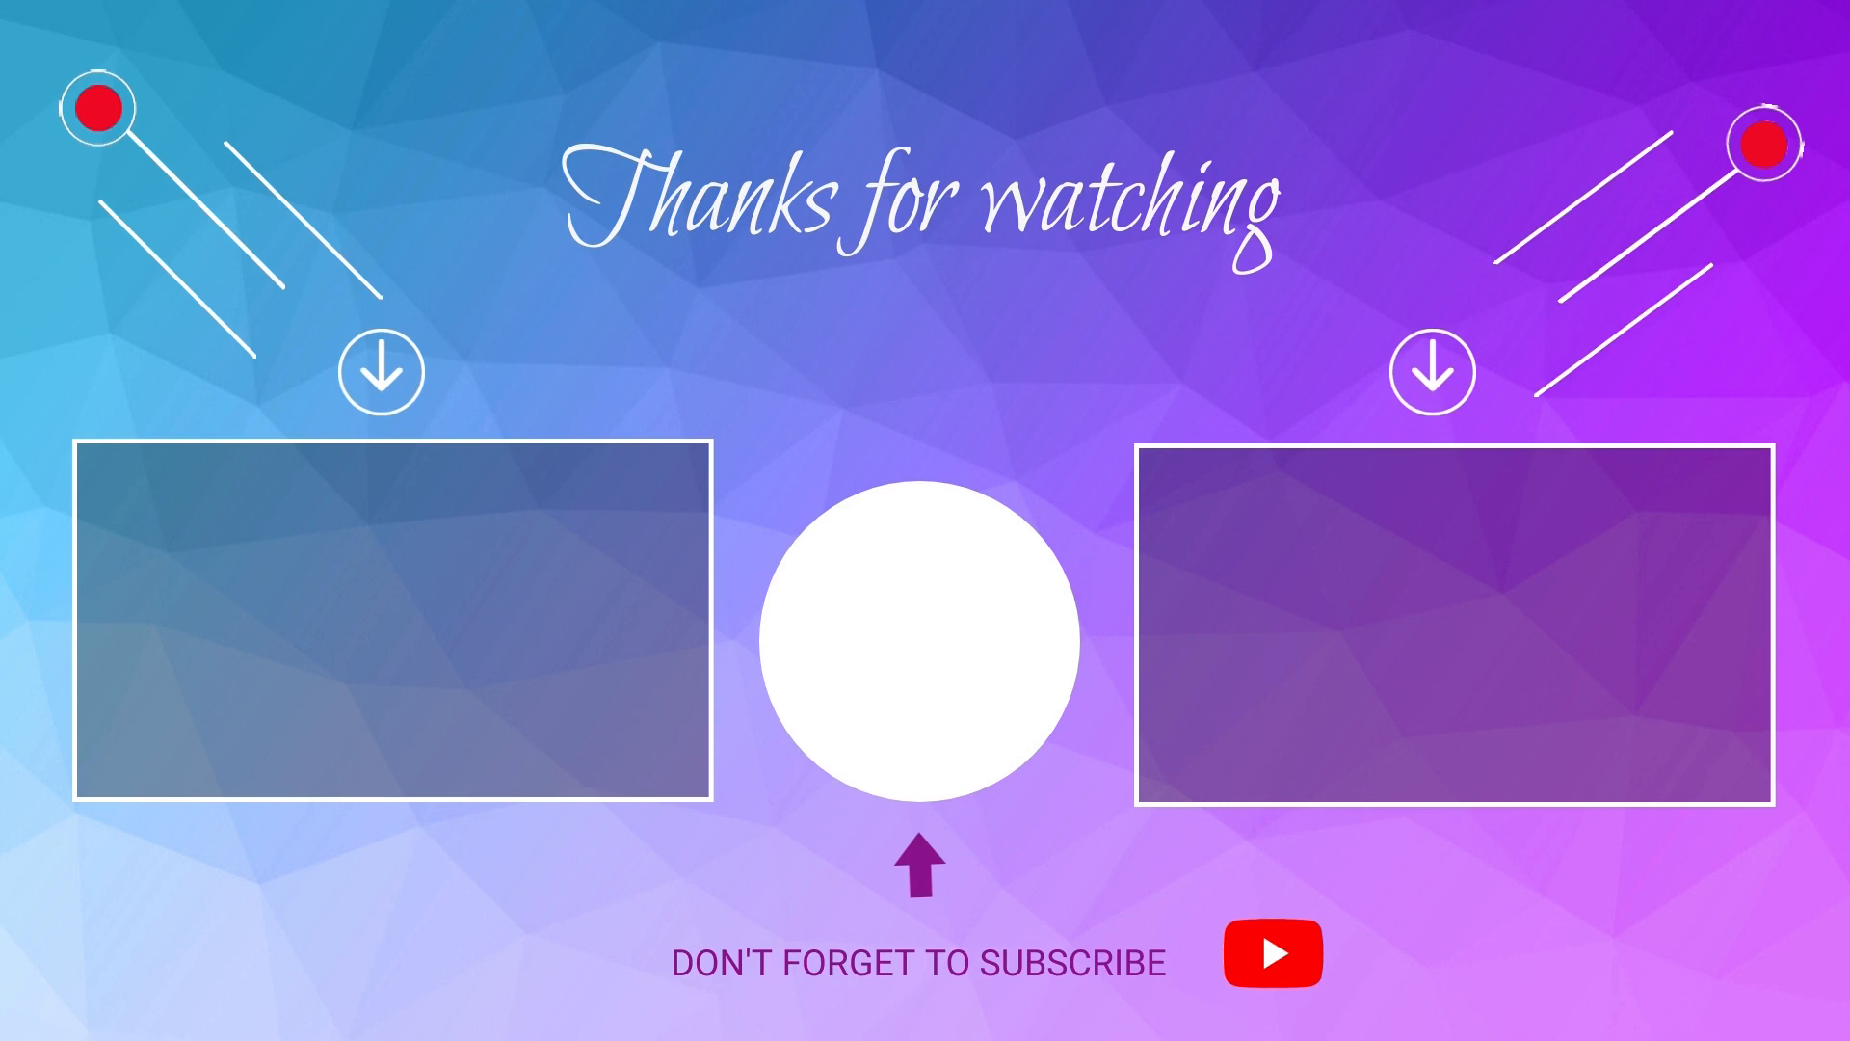